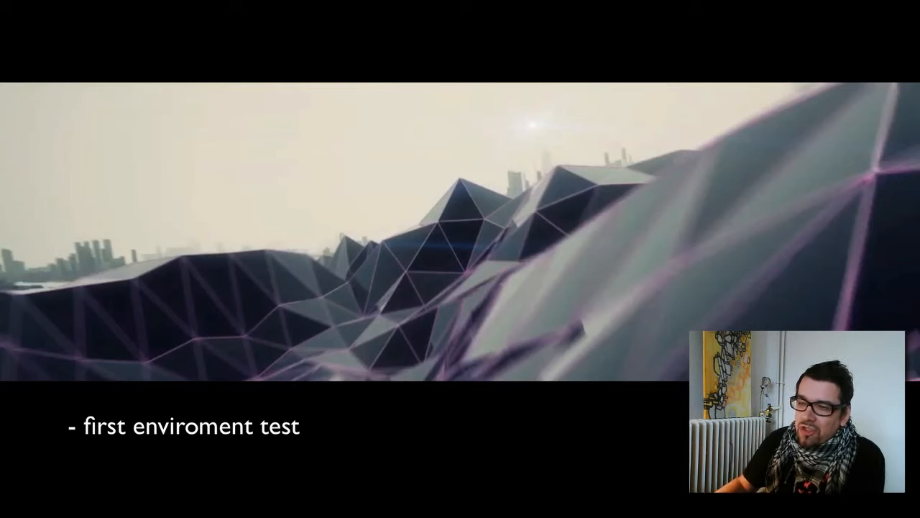
Step: Leave the running slideshow and launch Blender from the blender folder on the desktop
key("Escape")
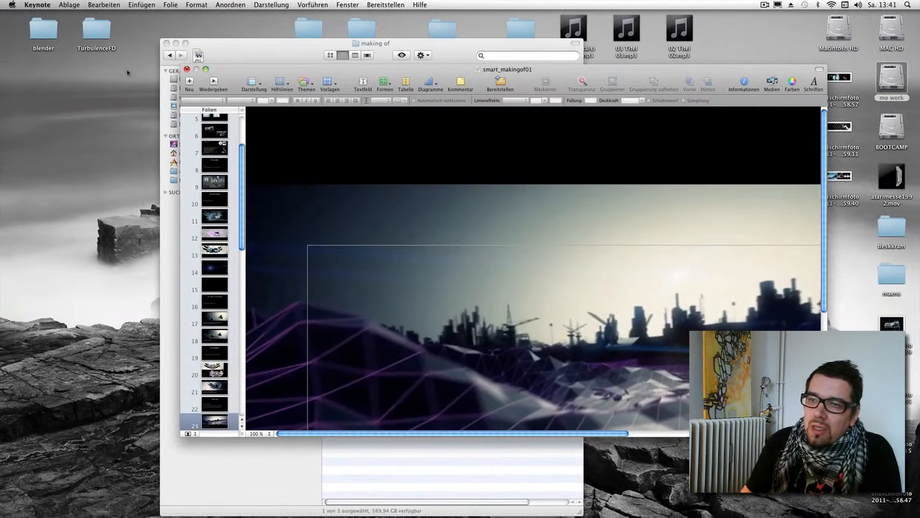
double_click(43, 30)
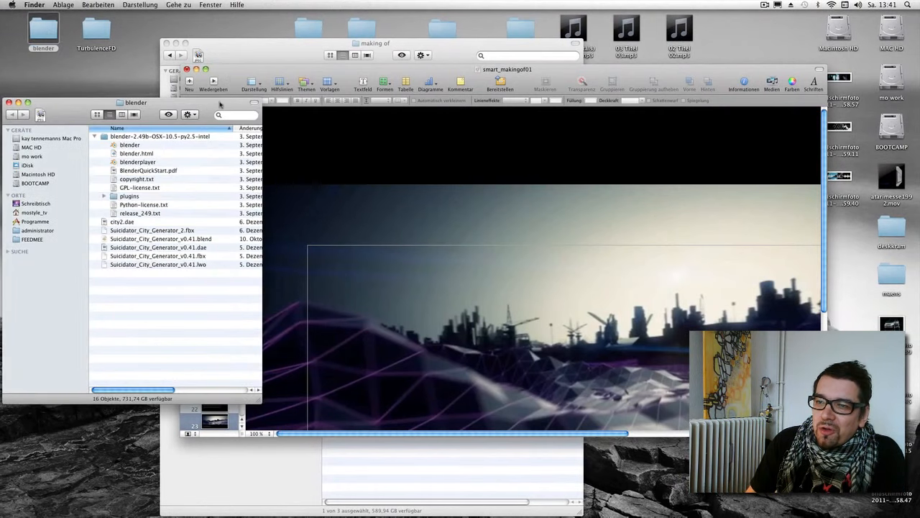
double_click(165, 98)
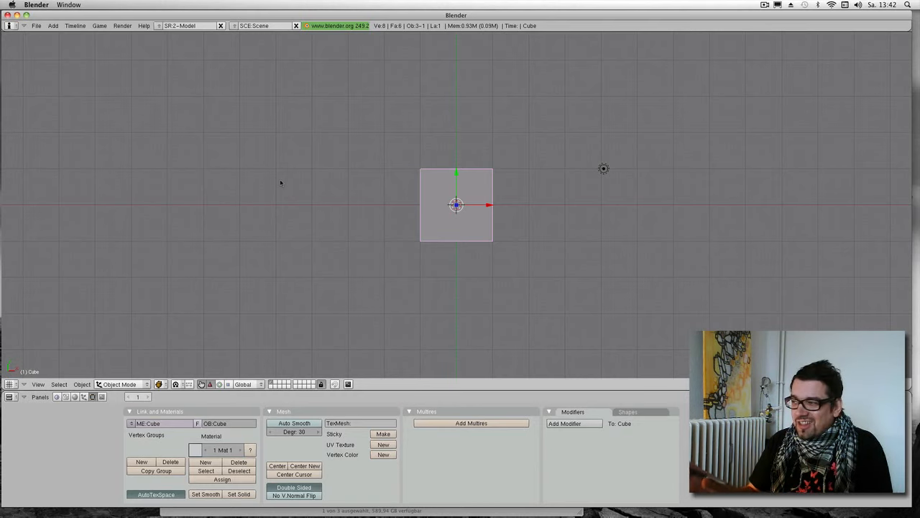
Step: Open the scene file Suicidator_City_Generator_v0.41.blend from the blender folder on the Desktop
left_click(36, 26)
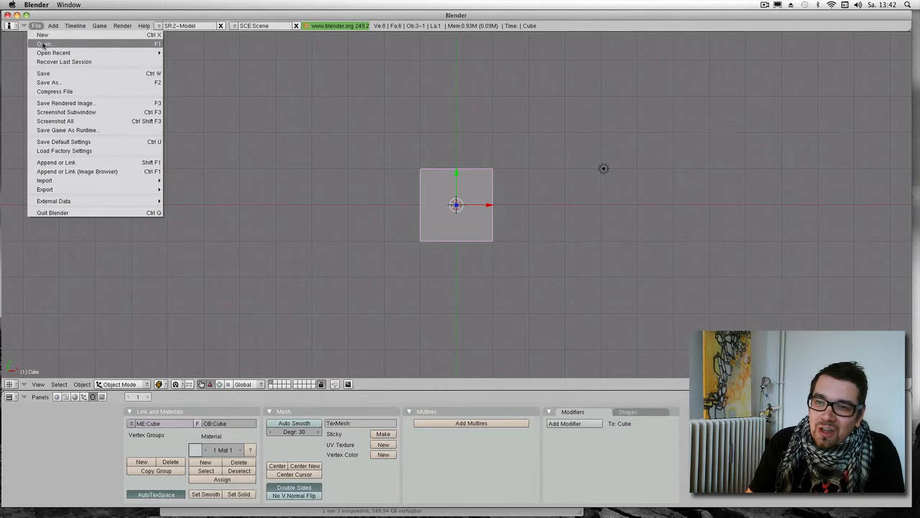
left_click(43, 44)
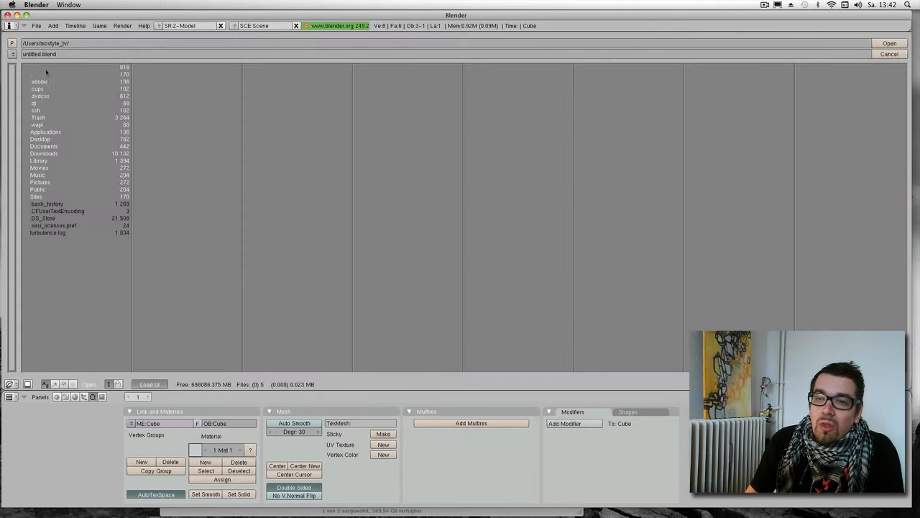
left_click(37, 74)
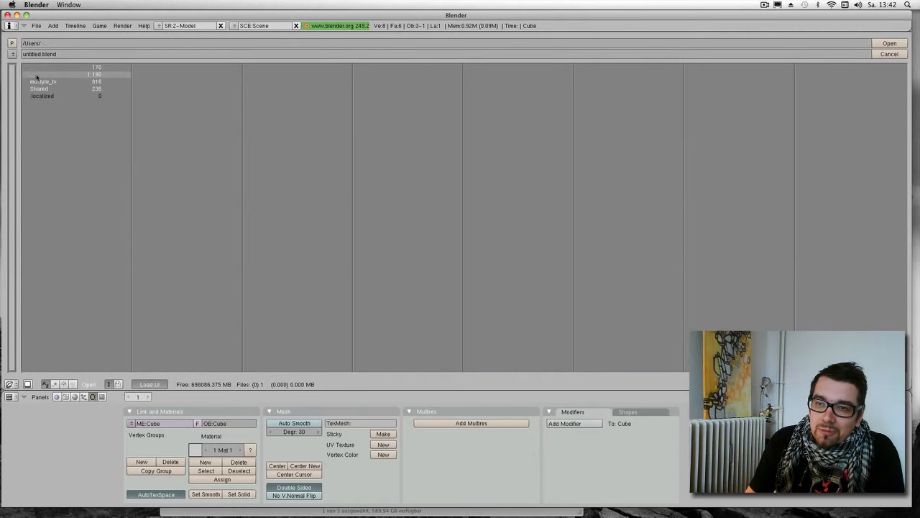
left_click(40, 81)
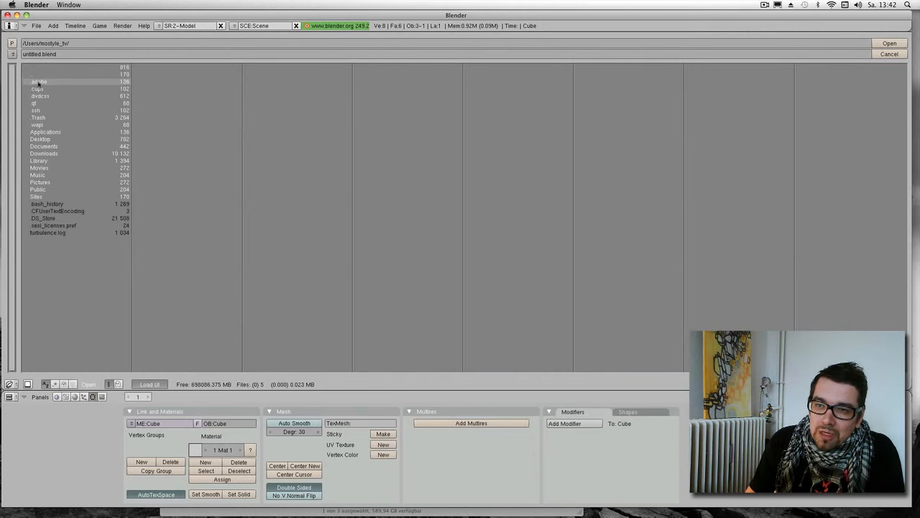
left_click(57, 142)
left_click(65, 90)
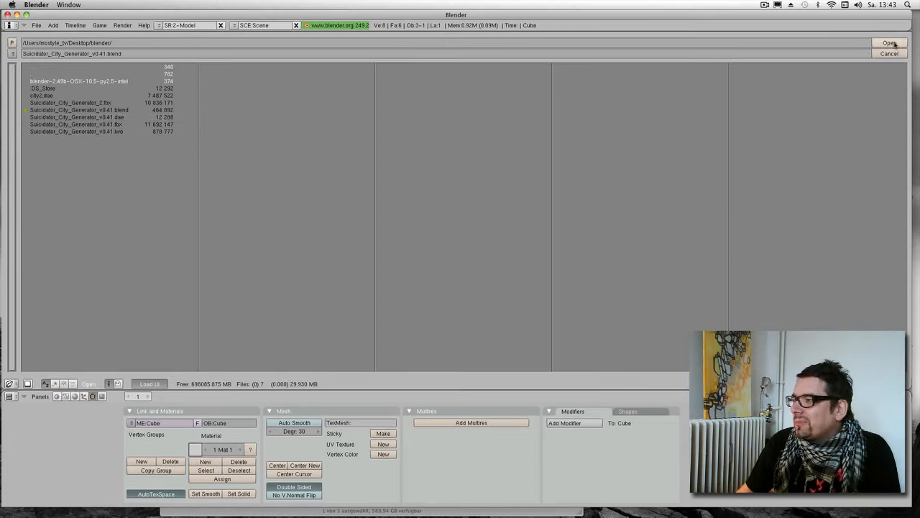
left_click(892, 44)
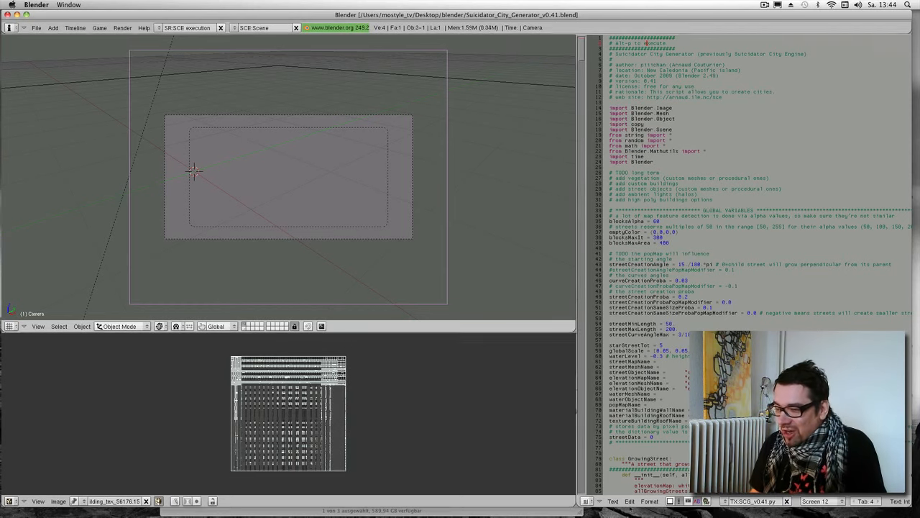
Step: Run the Suicidator City Generator Python script and create a city, generating it twice with the default settings
left_click(614, 501)
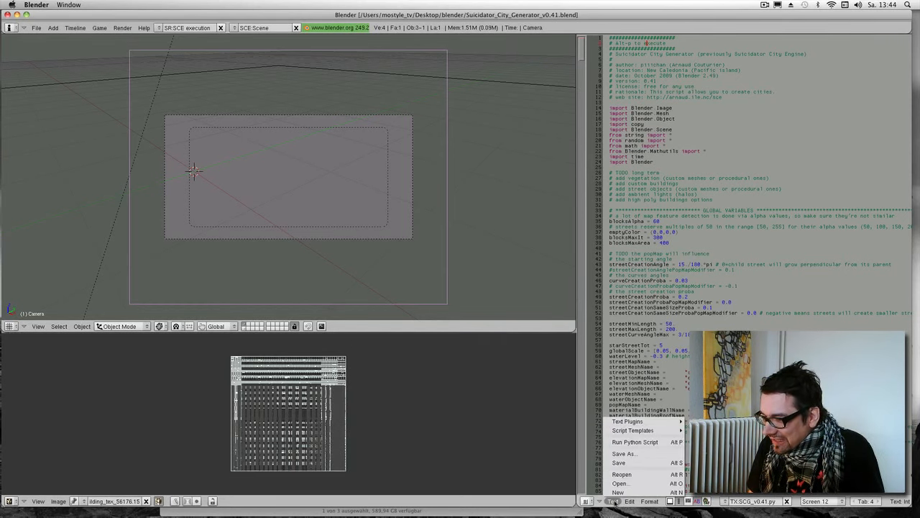
left_click(638, 442)
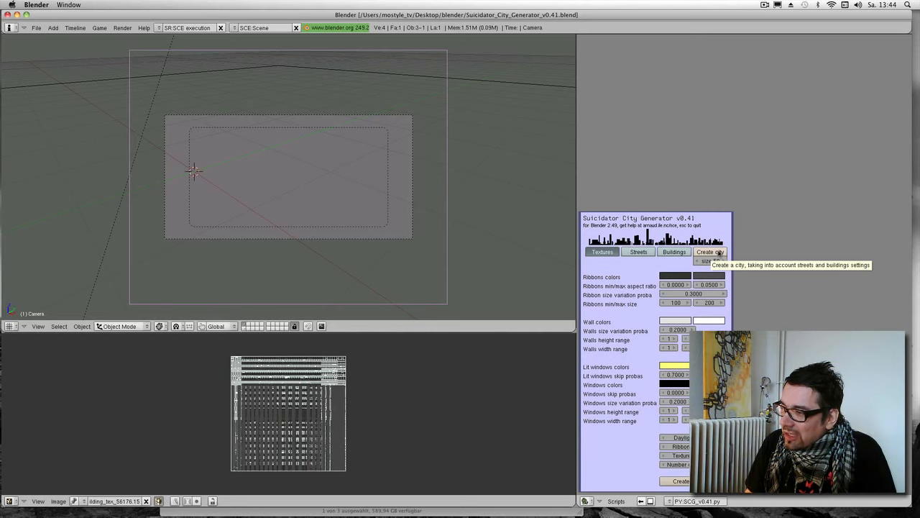
left_click(719, 253)
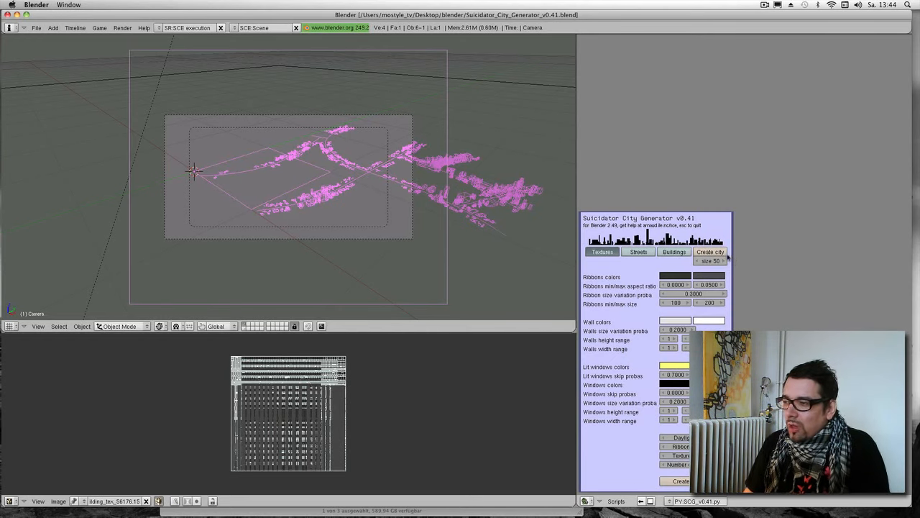
left_click(725, 253)
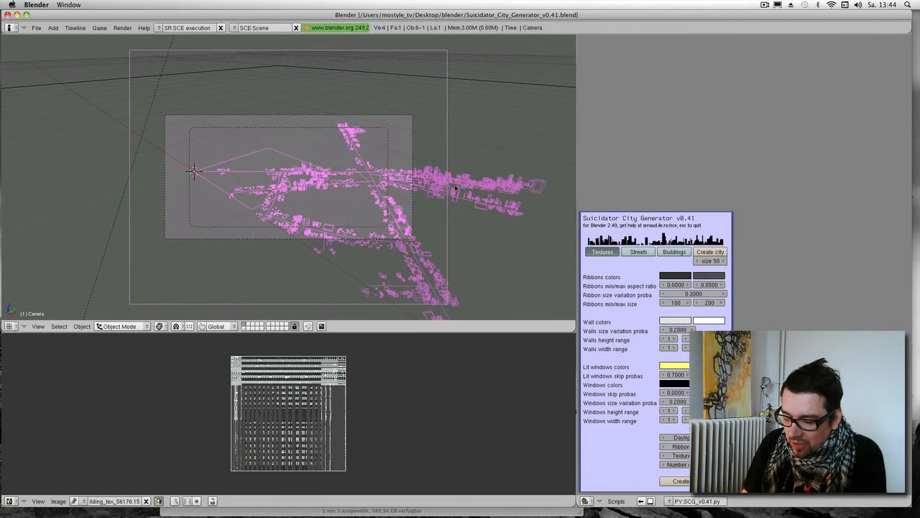
Step: Shift all selected objects, including the city and the camera, slightly within the 3D scene
middle_click_drag(451, 189, 350, 216)
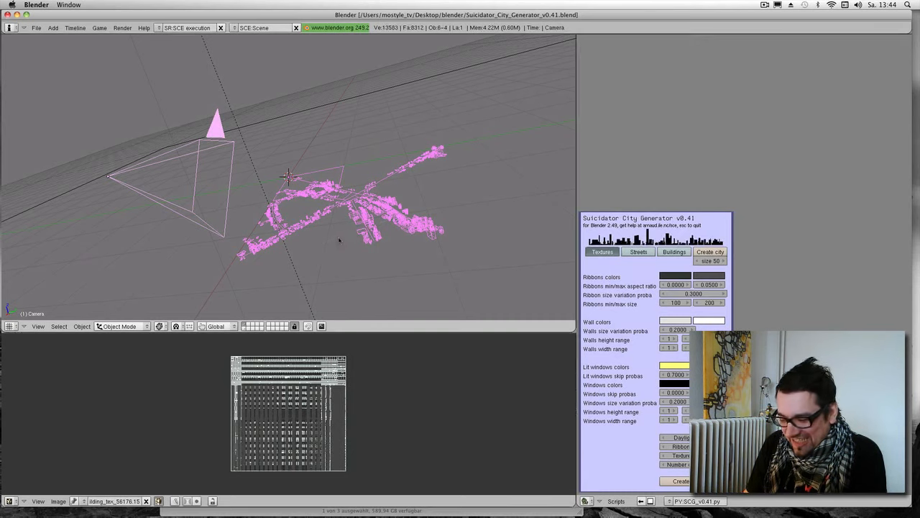
key("g")
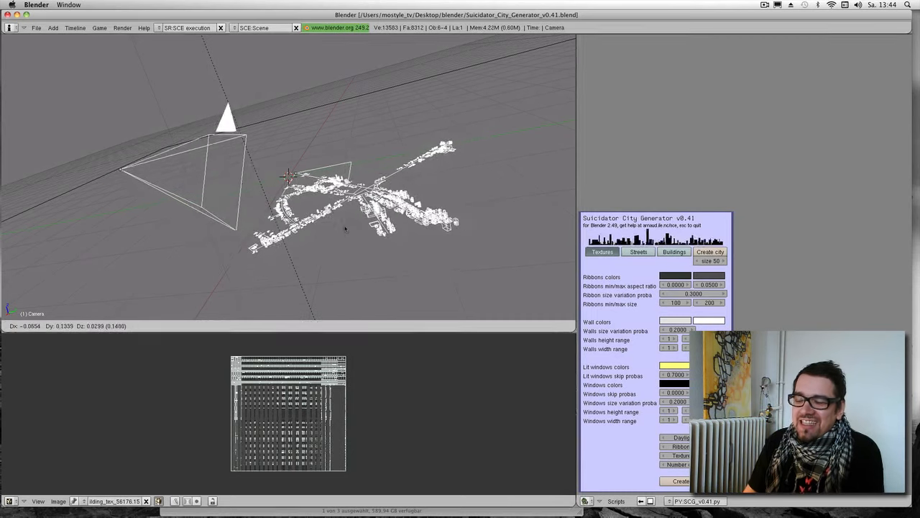
left_click(327, 231)
left_click(36, 28)
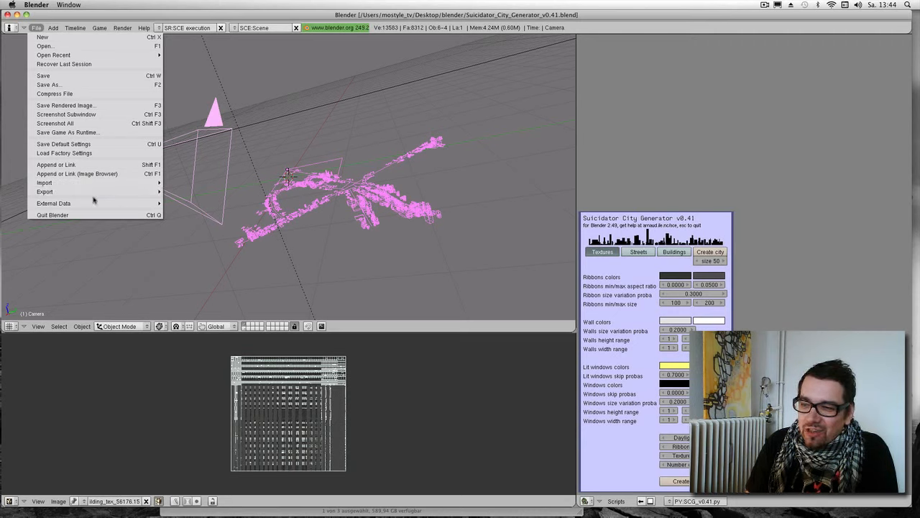
Step: Regenerate the city several times to produce different random street and building layouts
left_click(724, 252)
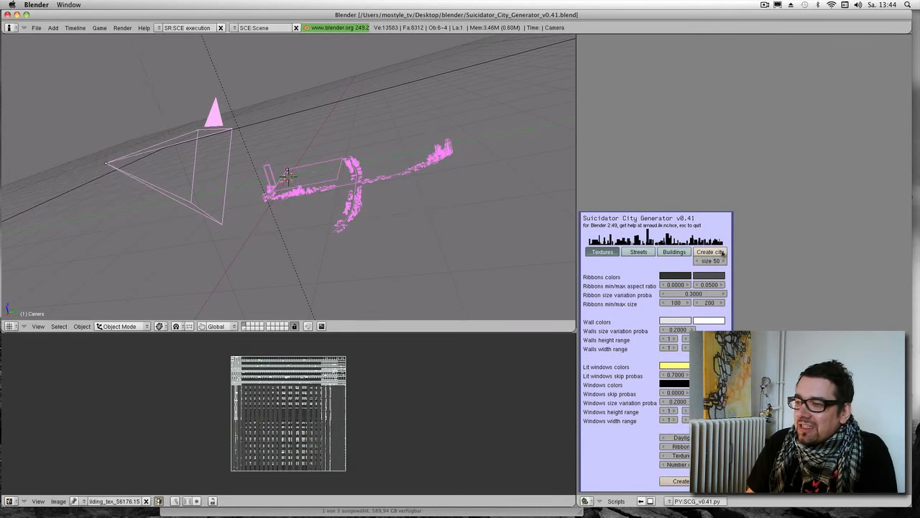
left_click(722, 253)
left_click(722, 253)
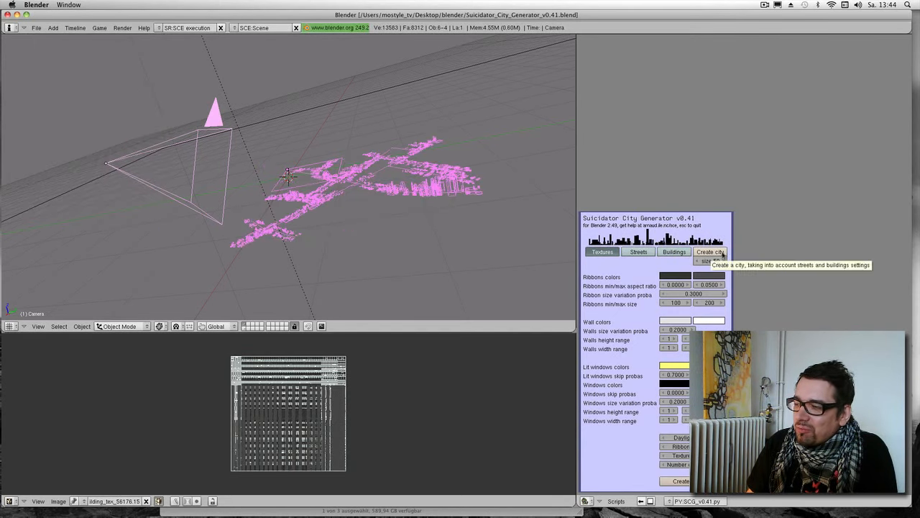
left_click(722, 253)
left_click(723, 253)
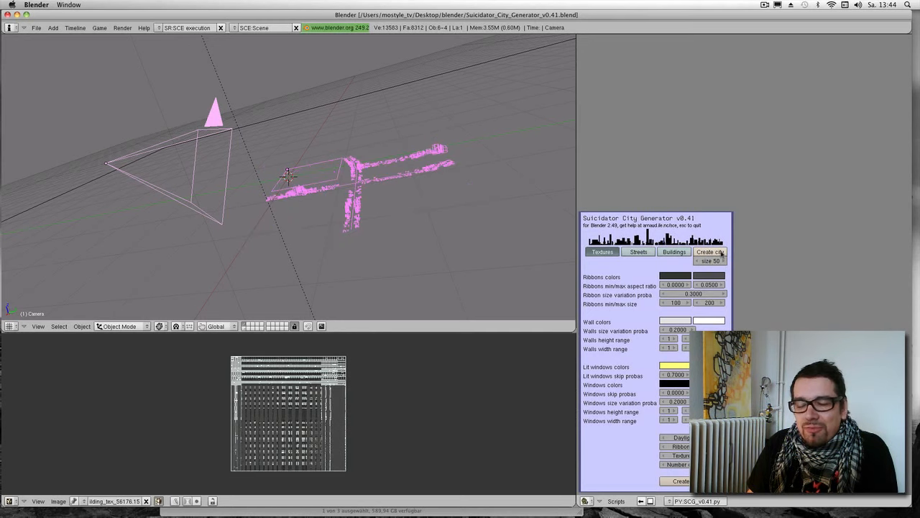
left_click(722, 253)
Step: Check where the scene's import and export commands are found and close Blender
left_click(36, 28)
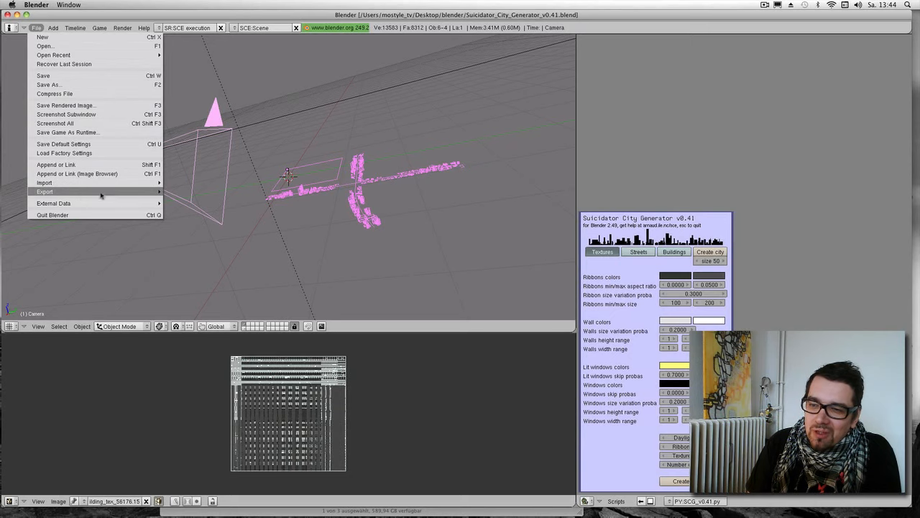
left_click(36, 27)
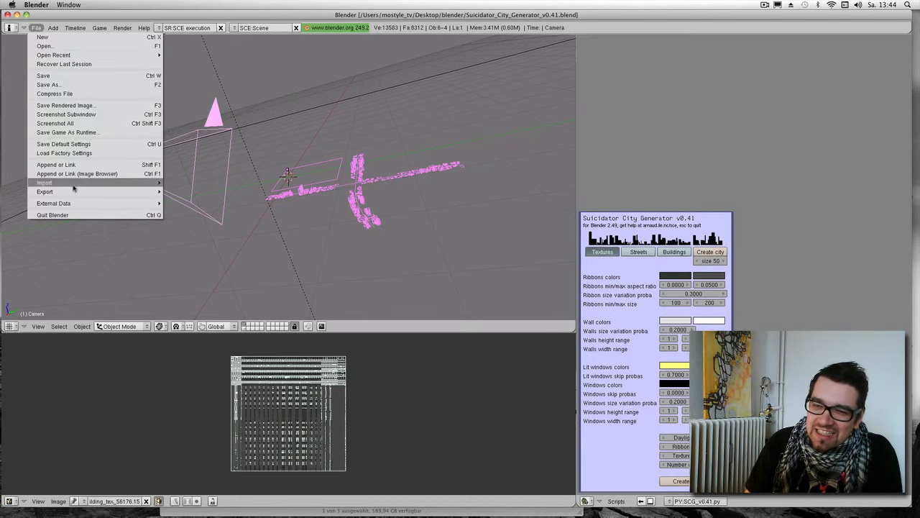
left_click(7, 14)
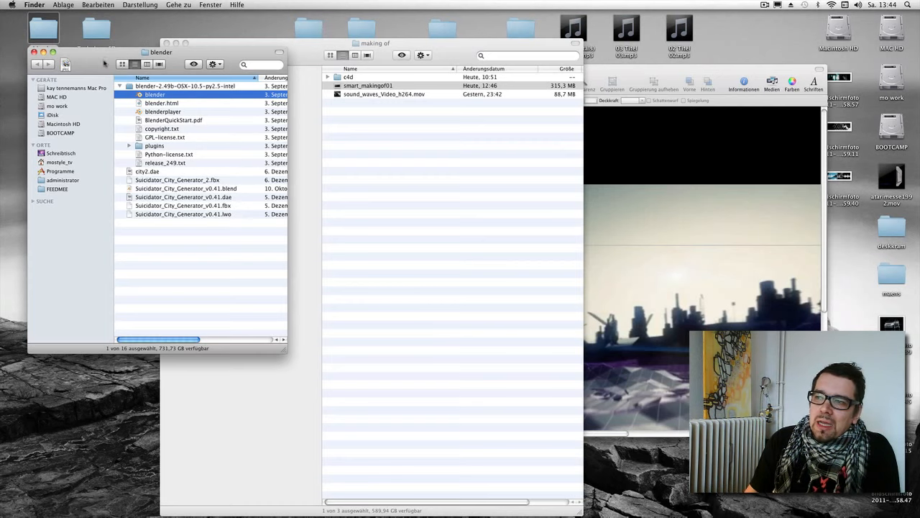
Step: Return to the smart_makingof01 presentation in Keynote, resume playback and advance to the slide on testing the mirror idea in compositing
left_click_drag(105, 65, 102, 109)
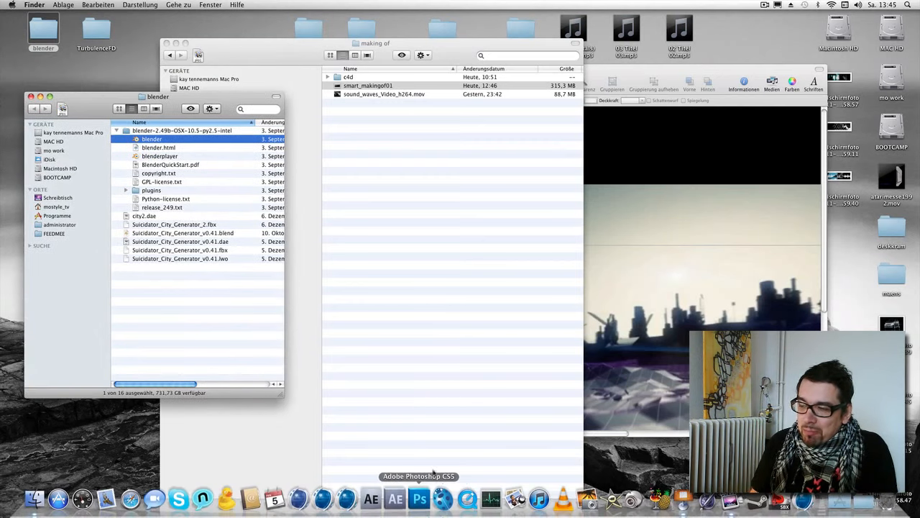
left_click(634, 70)
left_click(215, 82)
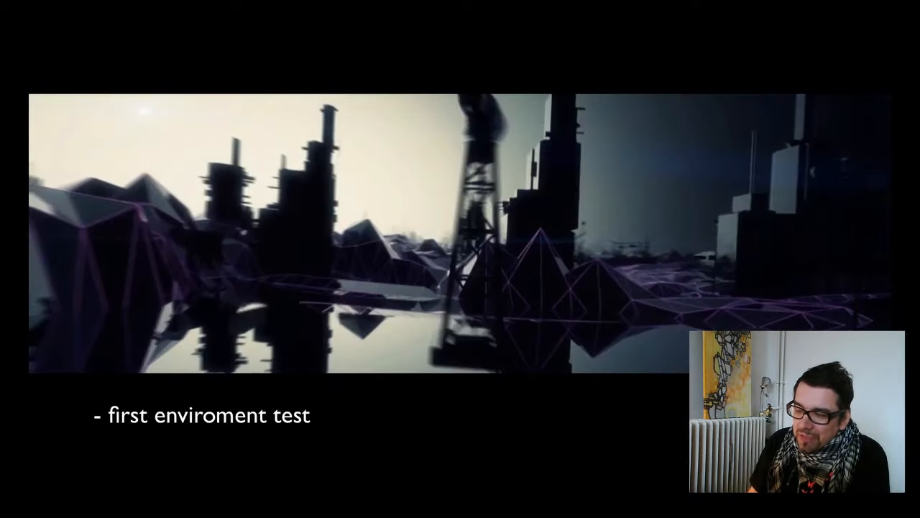
key("Right")
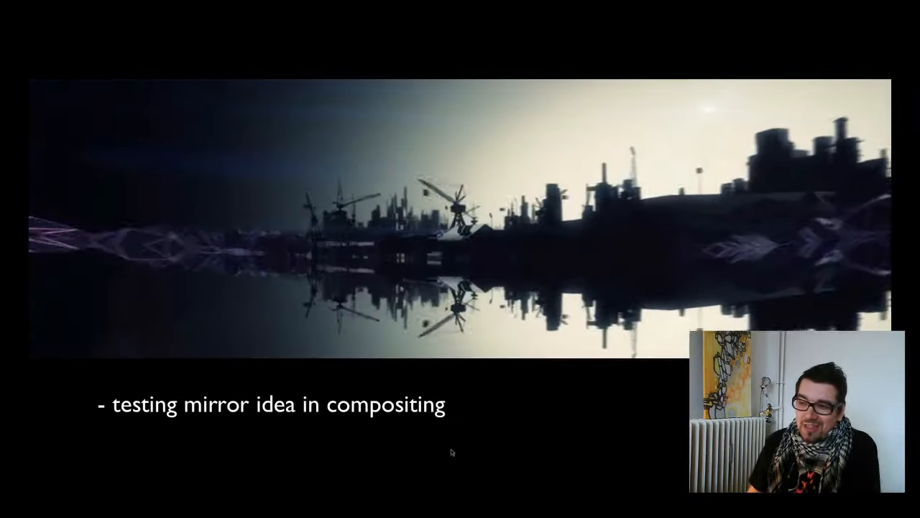
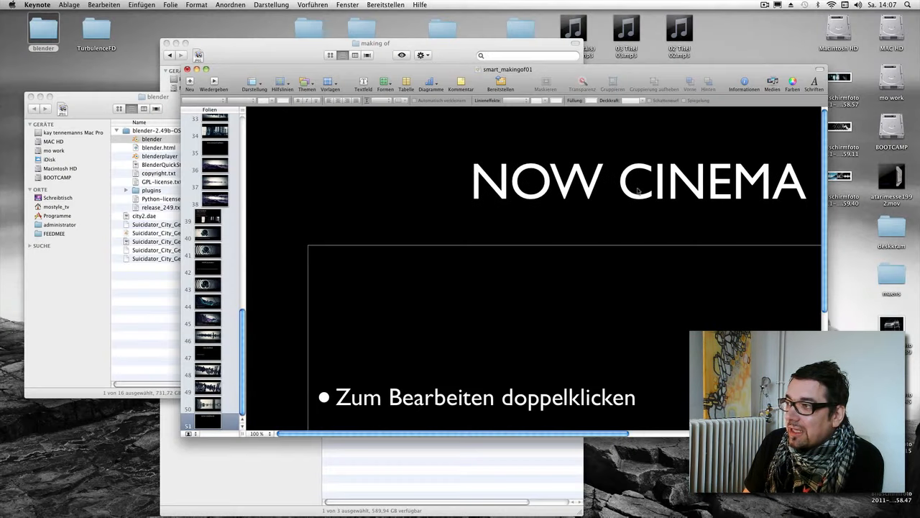
left_click(765, 5)
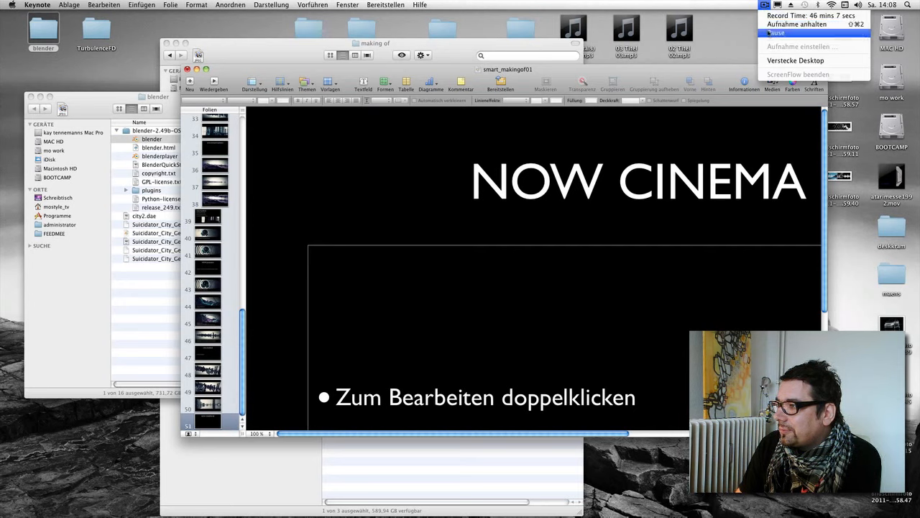
left_click(767, 26)
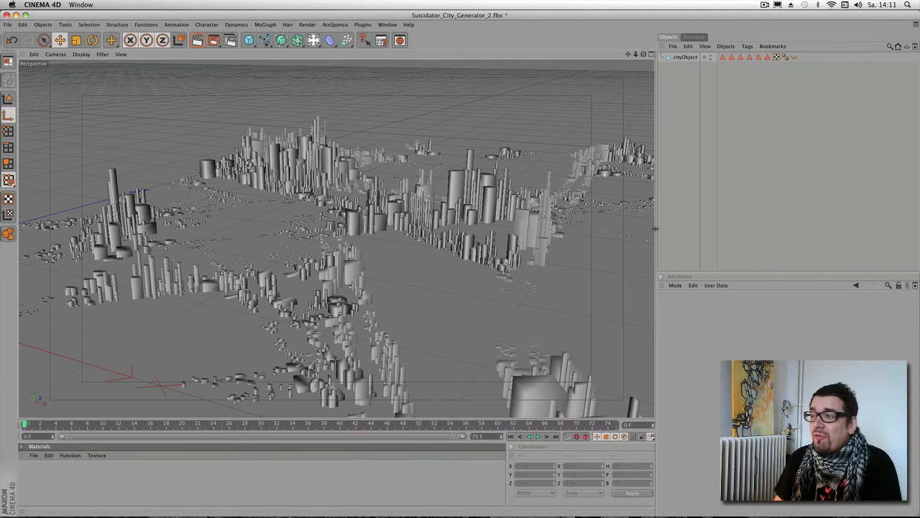
Step: Delete all the triangular selection tags from cityObject in the imported Suicidator_City_Generator_2.fbx scene in CINEMA 4D
left_click_drag(721, 64, 768, 57)
key("Delete")
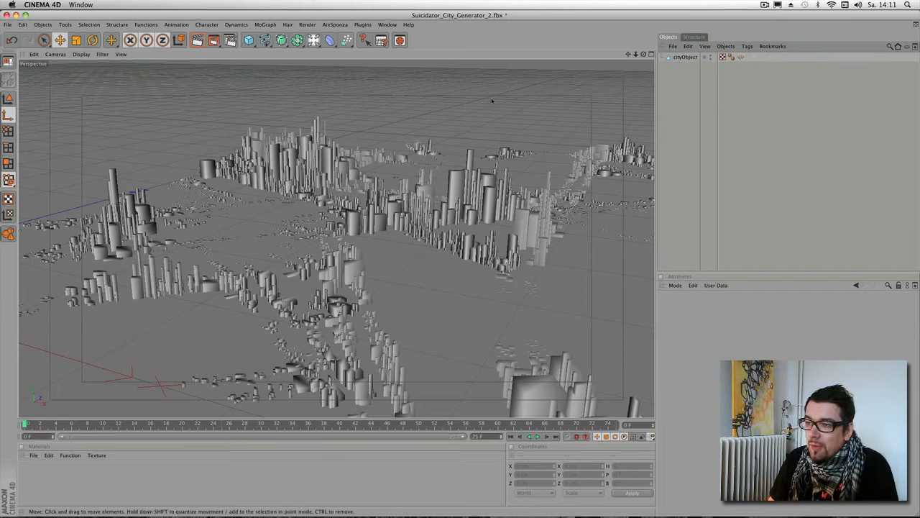
Step: Select the imported city mesh and examine its buildings and street layout from above, close up and at a distance
right_click_drag(513, 240, 434, 251, "alt")
left_click_drag(435, 287, 455, 229, "alt")
right_click_drag(334, 220, 396, 223, "alt")
left_click_drag(396, 223, 373, 239, "alt")
right_click_drag(373, 239, 690, 171, "alt")
left_click_drag(429, 234, 420, 88, "alt")
left_click(349, 241)
left_click_drag(352, 241, 460, 122, "alt")
right_click_drag(608, 111, 442, 170, "alt")
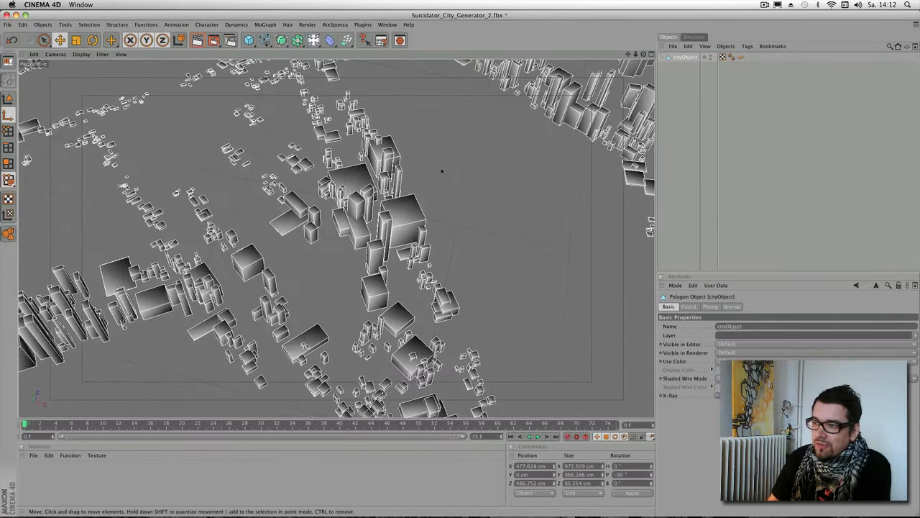
left_click_drag(441, 171, 436, 114, "alt")
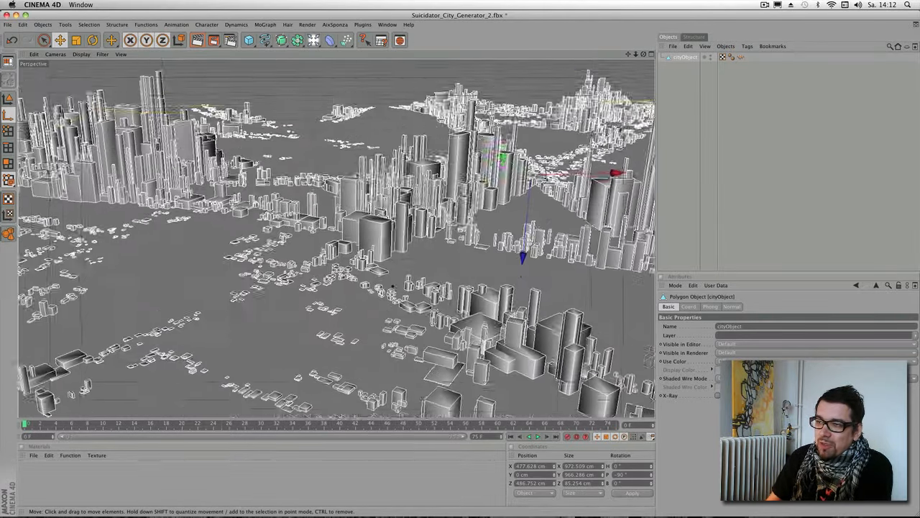
right_click_drag(480, 164, 425, 169, "alt")
right_click_drag(351, 257, 228, 238, "alt")
left_click_drag(228, 238, 270, 220, "alt")
Step: Create a new empty project, add a cube primitive and delete it again
left_click(8, 24)
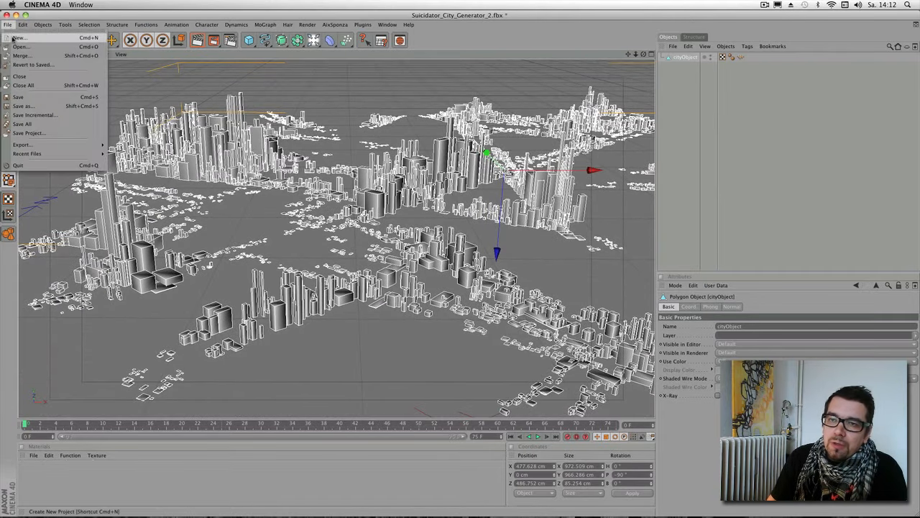
left_click(25, 34)
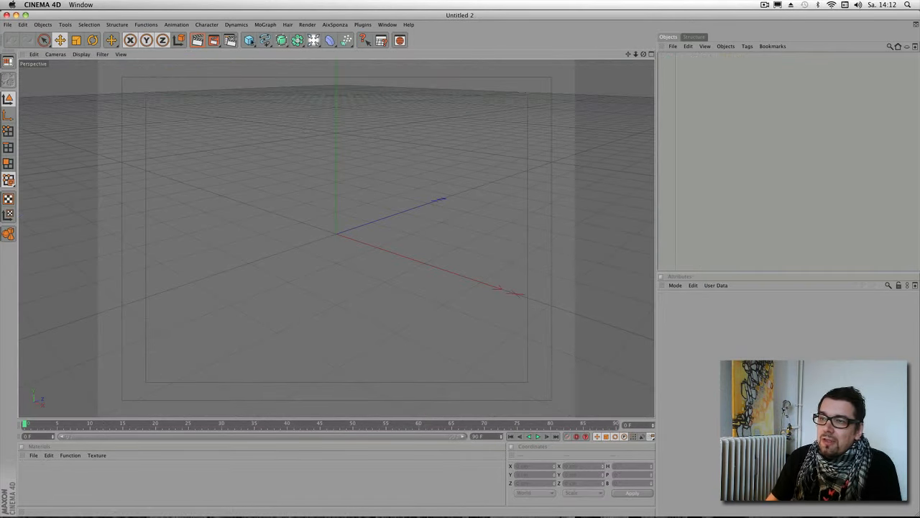
left_click(249, 41)
key("Delete")
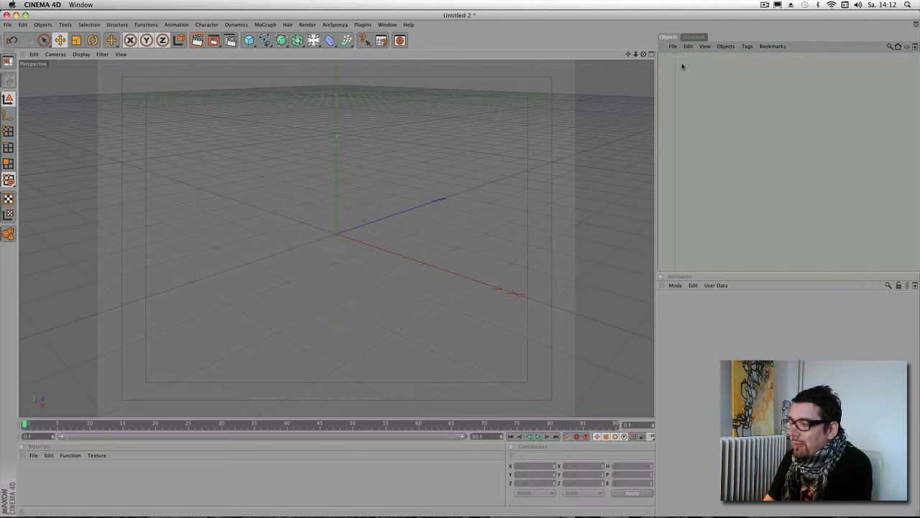
Step: Add a cylinder primitive to the empty project and set its rotation segments to 8
left_click(249, 40)
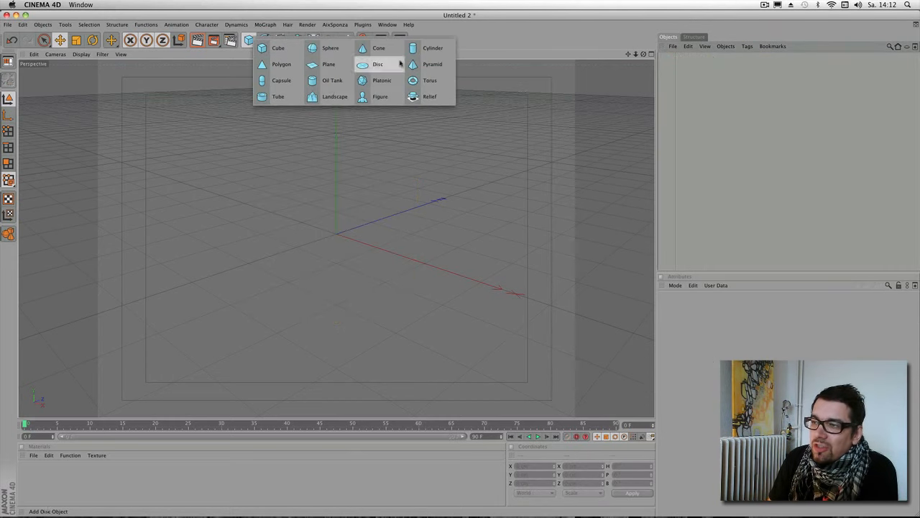
left_click(431, 48)
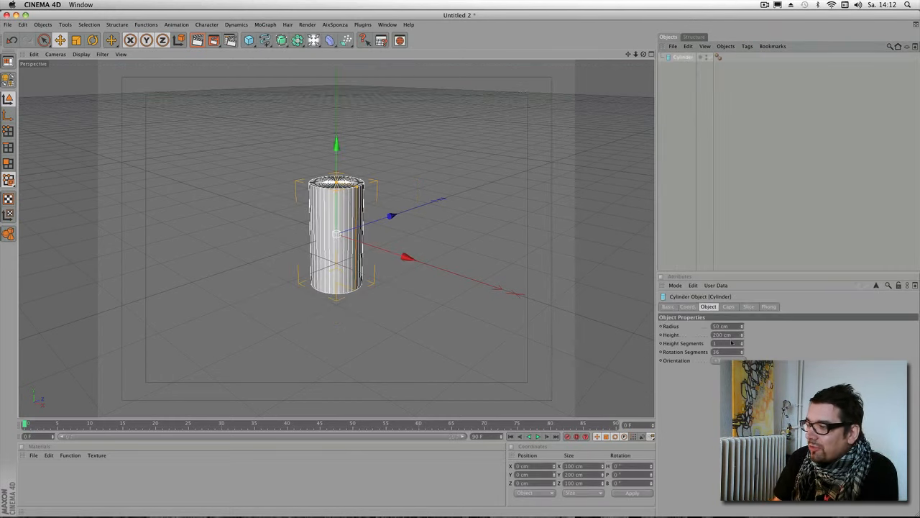
double_click(722, 351)
type("8")
key("Return")
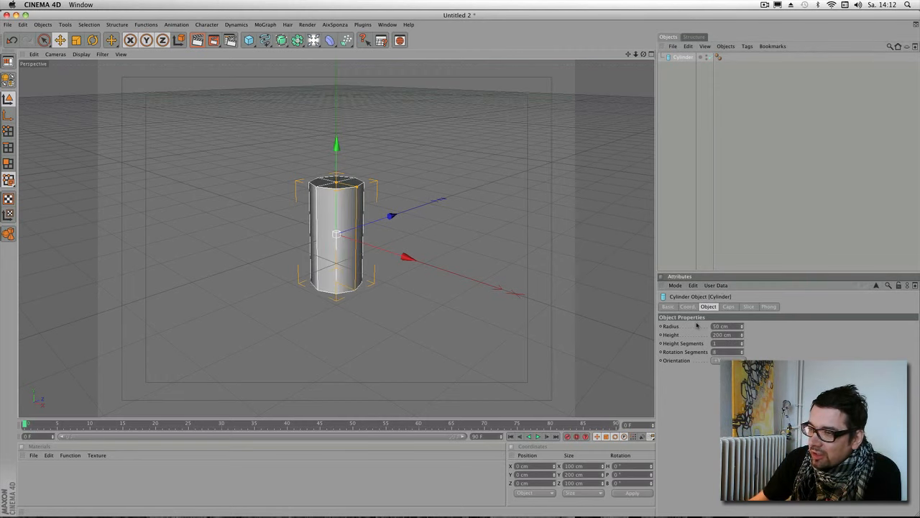
scroll(273, 308, "up", 3)
left_click_drag(259, 320, 470, 177, "alt")
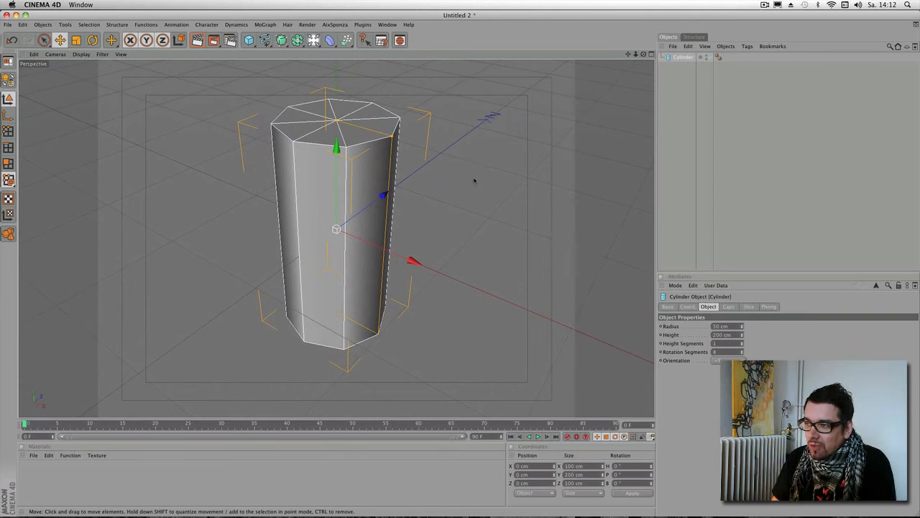
Step: Turn off the cylinder's caps so the tube is open at both ends
left_click_drag(405, 318, 408, 352, "alt")
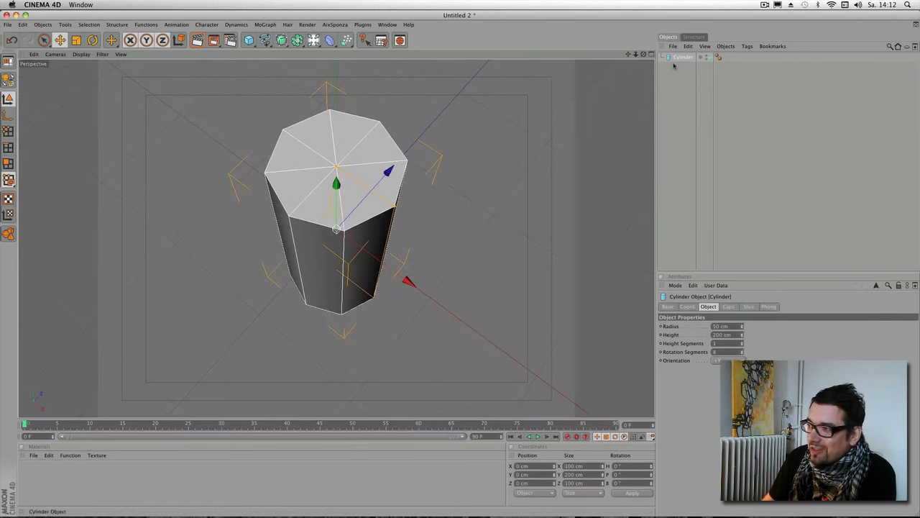
left_click(728, 306)
left_click(691, 326)
left_click_drag(502, 267, 440, 237, "alt")
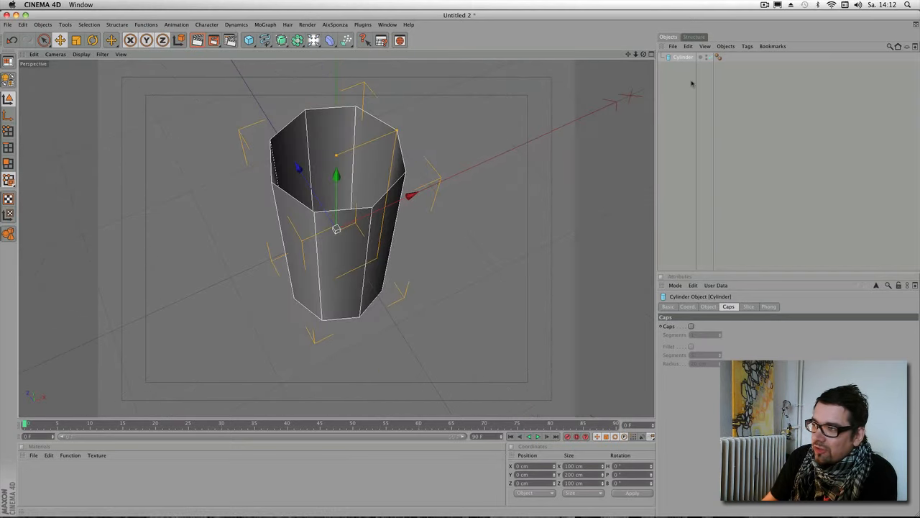
left_click(707, 307)
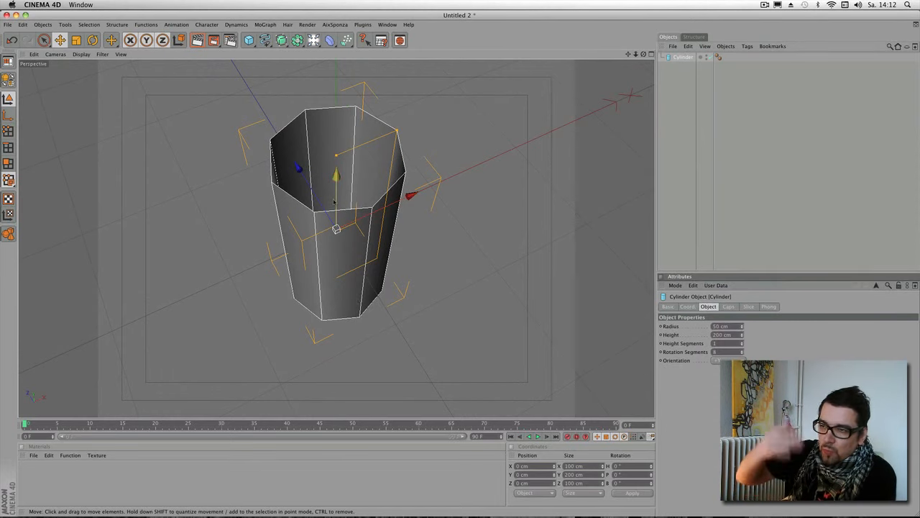
Step: Raise the Phong angle of the cylinder's Phong tag to 133° and render the view to check the smoothing
left_click_drag(472, 185, 402, 288, "alt")
left_click(718, 57)
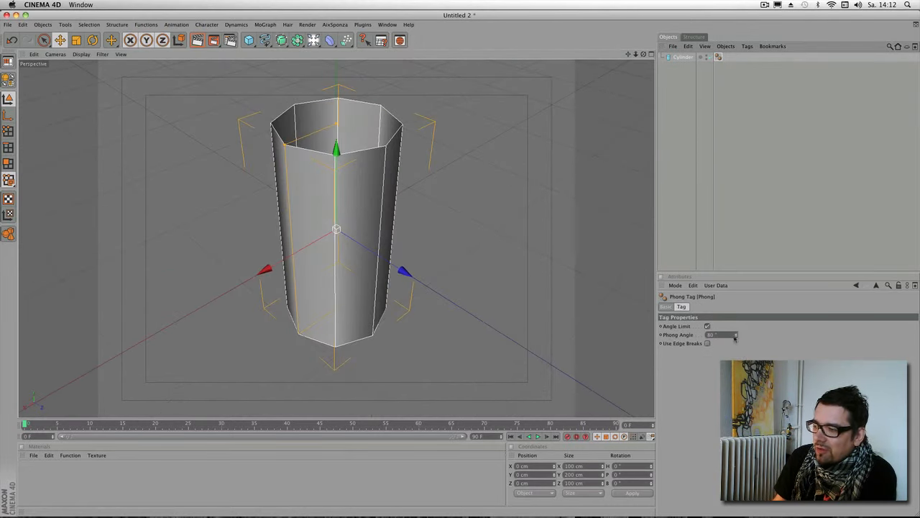
left_click_drag(736, 336, 736, 309)
left_click_drag(519, 224, 242, 185, "alt")
left_click(197, 40)
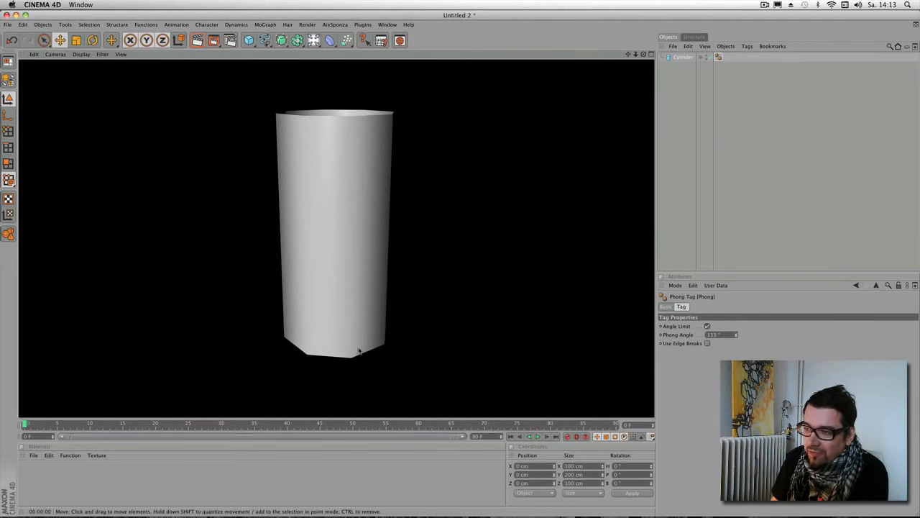
Step: Inspect the smoothed cylinder from inside and outside, and try removing its Phong tag to compare the shading
left_click_drag(361, 349, 306, 189, "alt")
right_click_drag(179, 240, 535, 155, "alt")
middle_click_drag(378, 159, 414, 202, "alt")
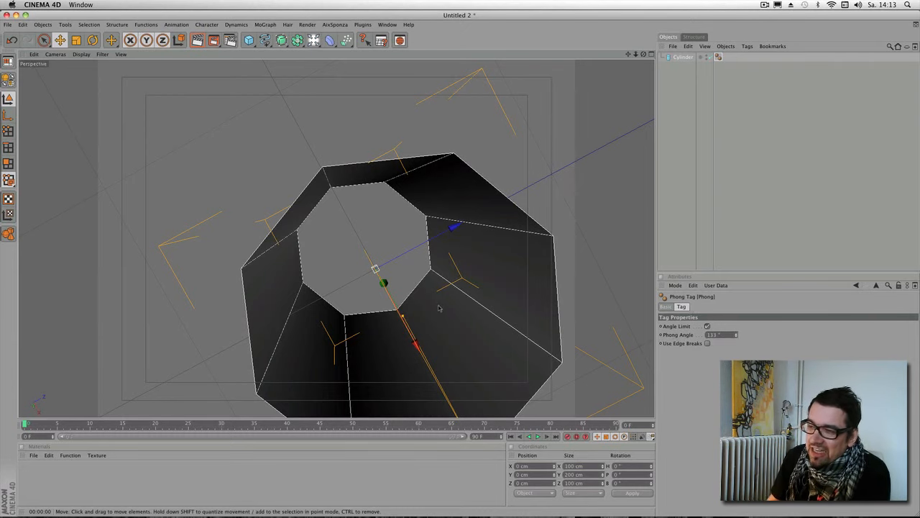
left_click_drag(444, 313, 403, 287, "alt")
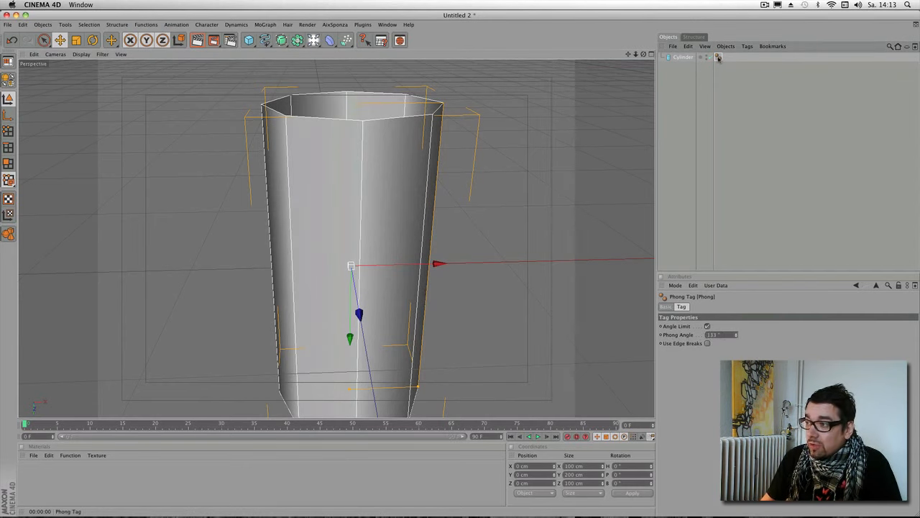
key("Delete")
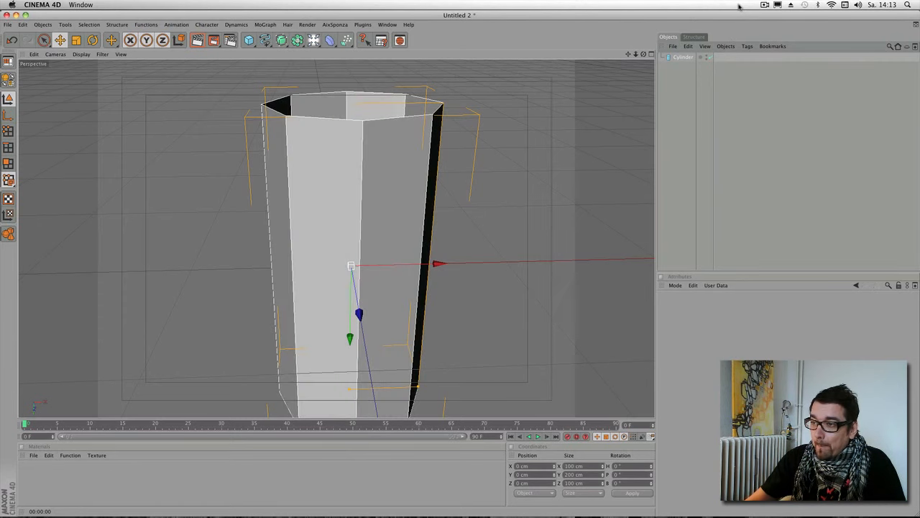
key("ctrl+z")
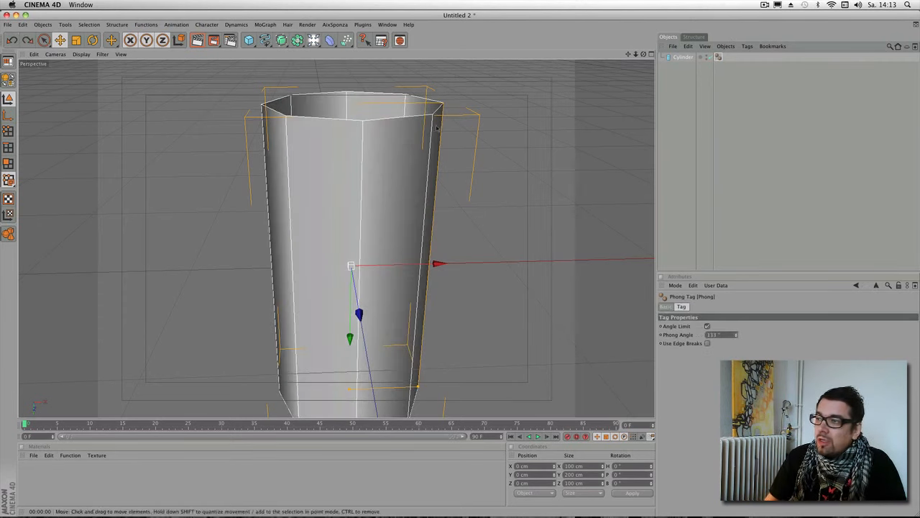
Step: Set the cylinder's Phong angle to 10° and render the view to check the edges between its faces
left_click_drag(725, 335, 681, 360)
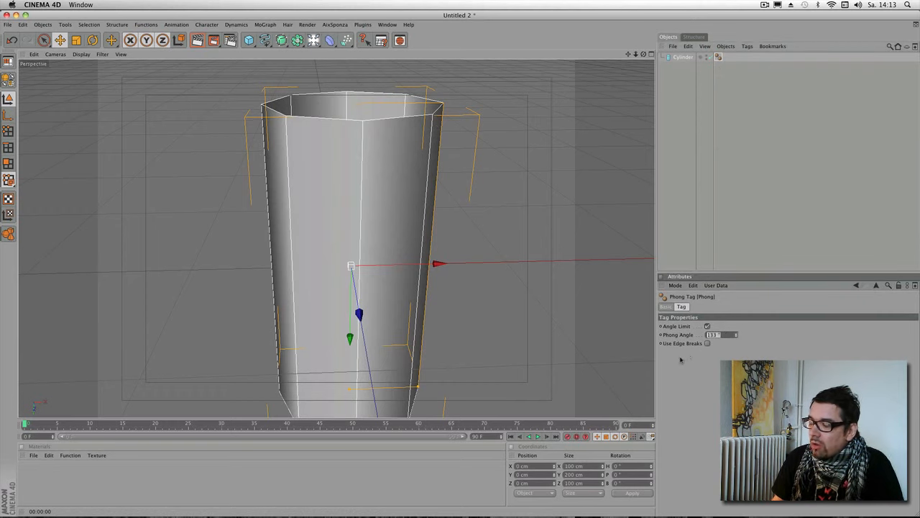
type("20")
key("Return")
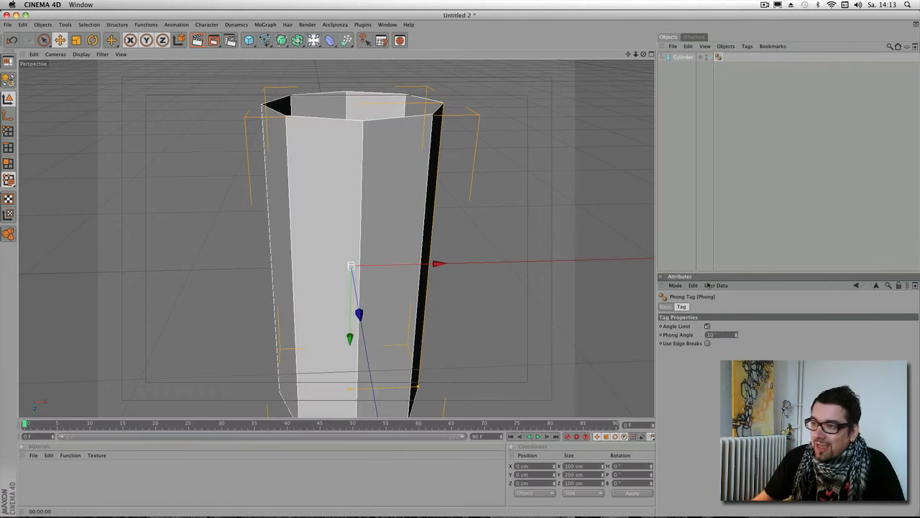
left_click_drag(431, 306, 425, 279, "alt")
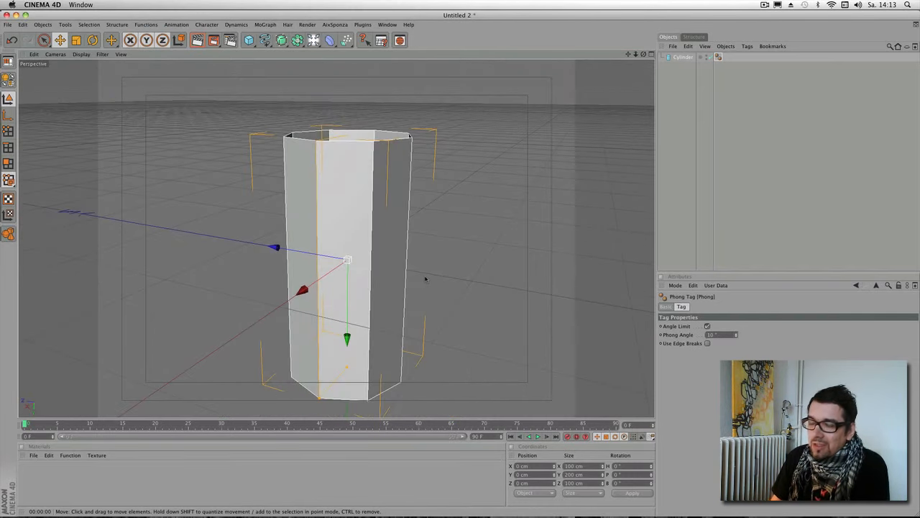
left_click(197, 40)
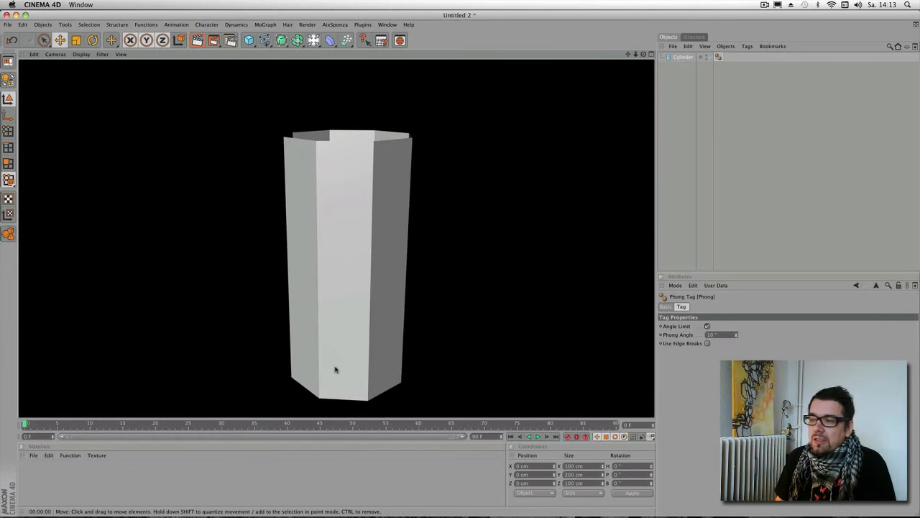
left_click_drag(347, 361, 396, 303, "alt")
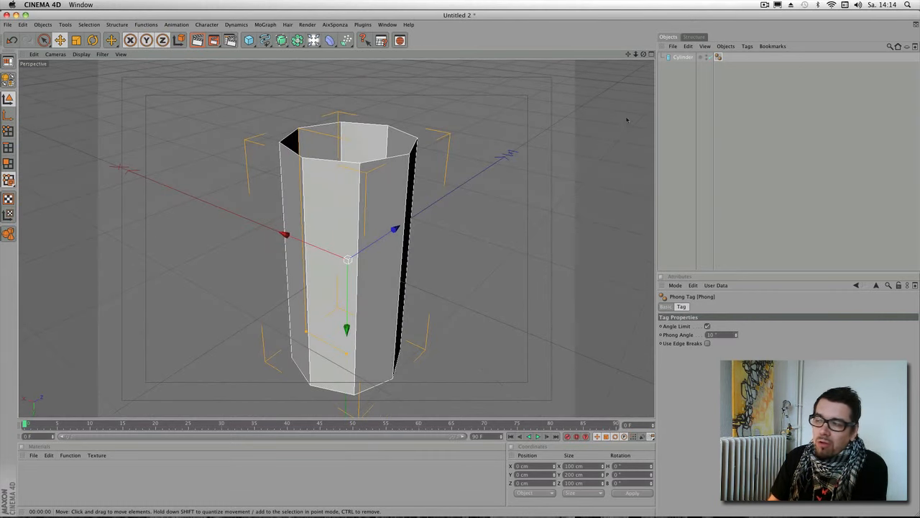
Step: Delete the Phong tag from the cylinder
left_click(718, 57)
key("Delete")
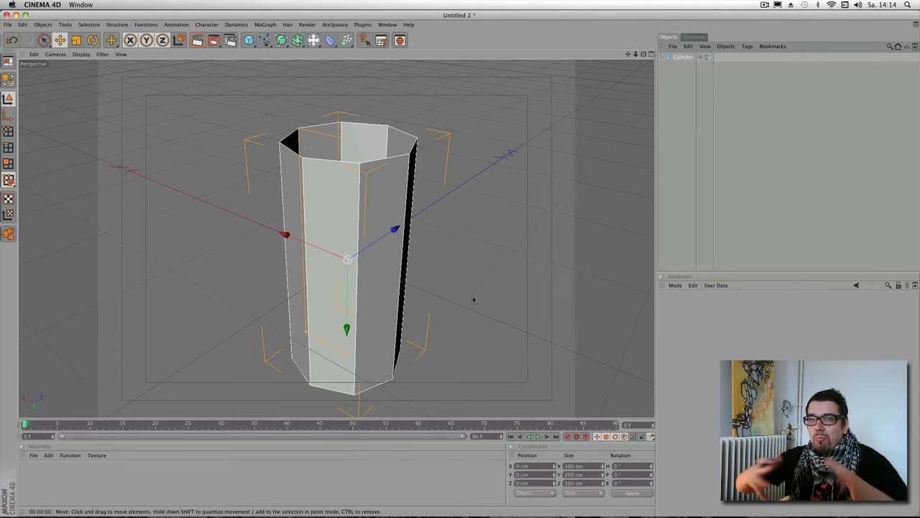
Step: Switch back to the Suicidator_City_Generator_2.fbx scene and delete the Phong tag from cityObject
left_click(387, 24)
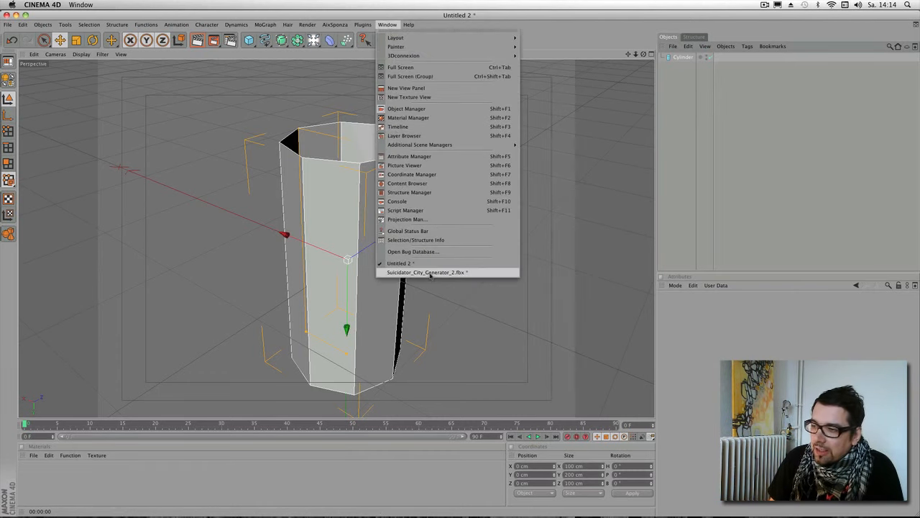
left_click(430, 274)
left_click(730, 57)
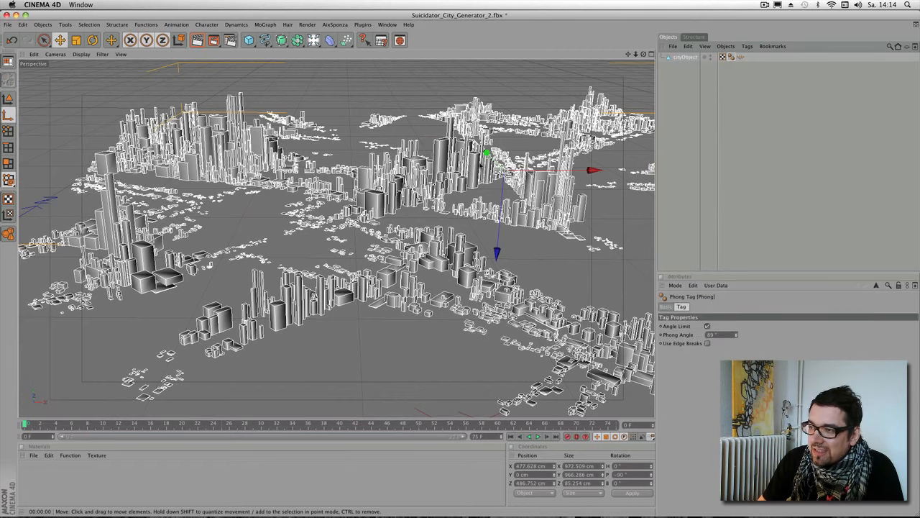
key("Delete")
key("ctrl+z")
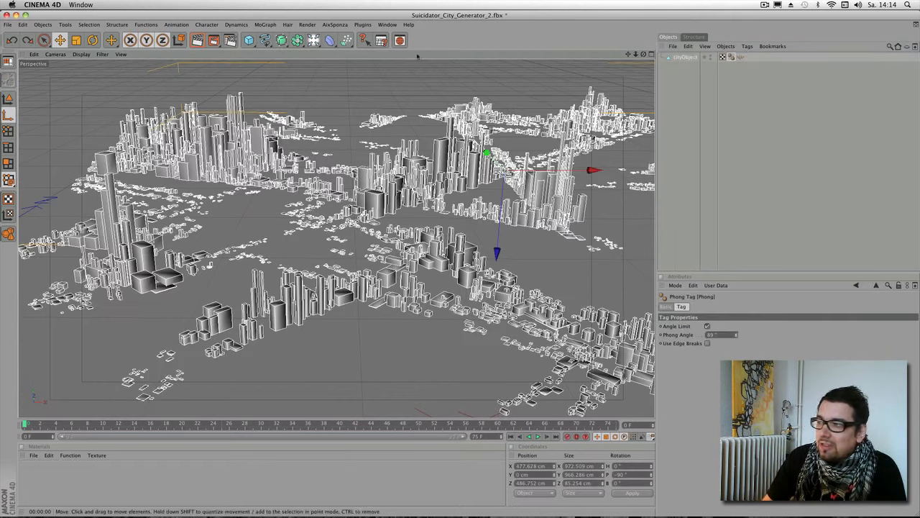
key("Delete")
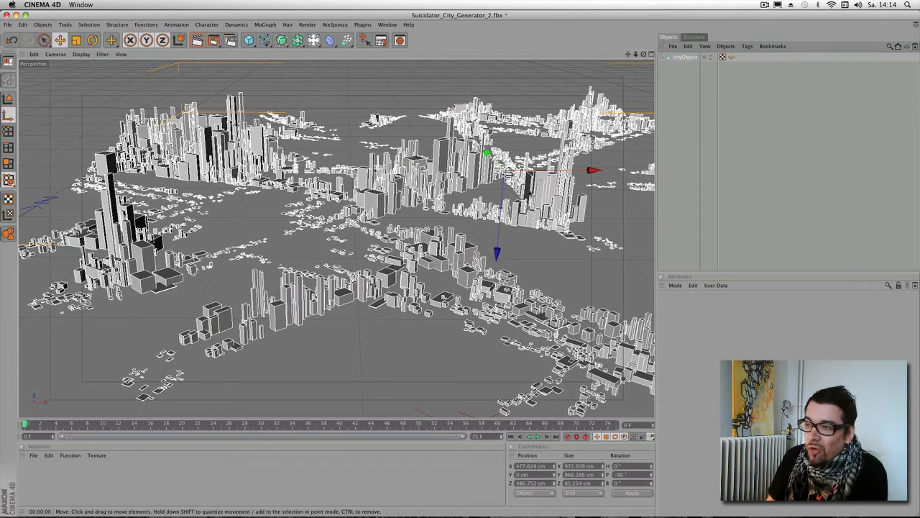
Step: Add a light and place it above and behind the city at about X 343, Y 154, Z 981 cm
left_click_drag(549, 134, 541, 100, "alt")
left_click_drag(415, 185, 424, 183, "alt")
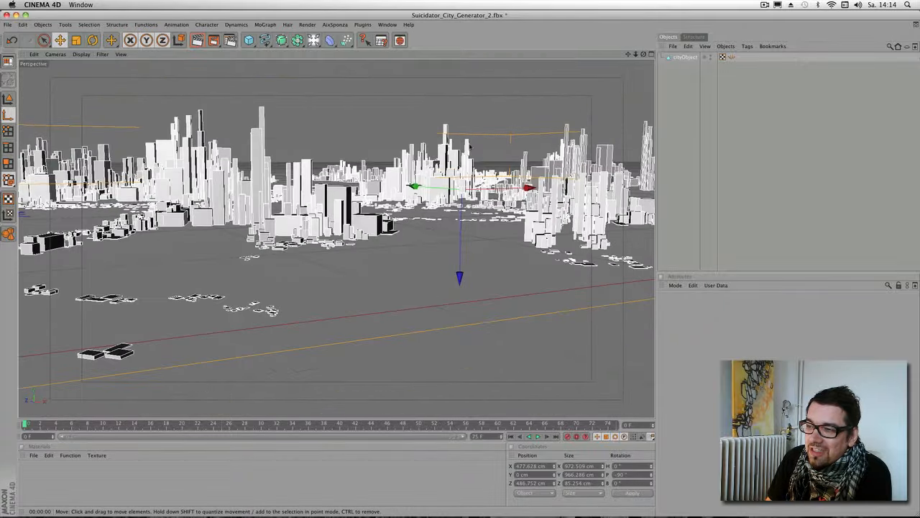
middle_click_drag(468, 143, 456, 156, "alt")
left_click_drag(456, 156, 409, 191, "alt")
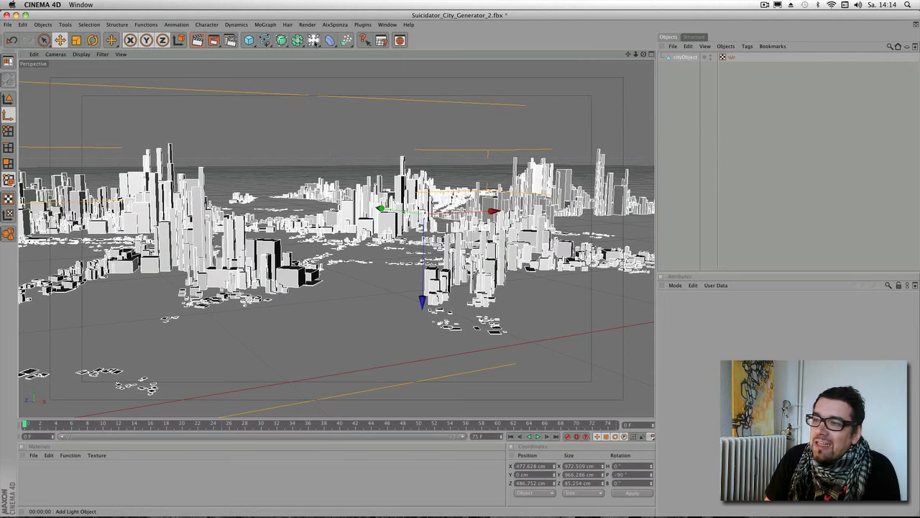
left_click(314, 40)
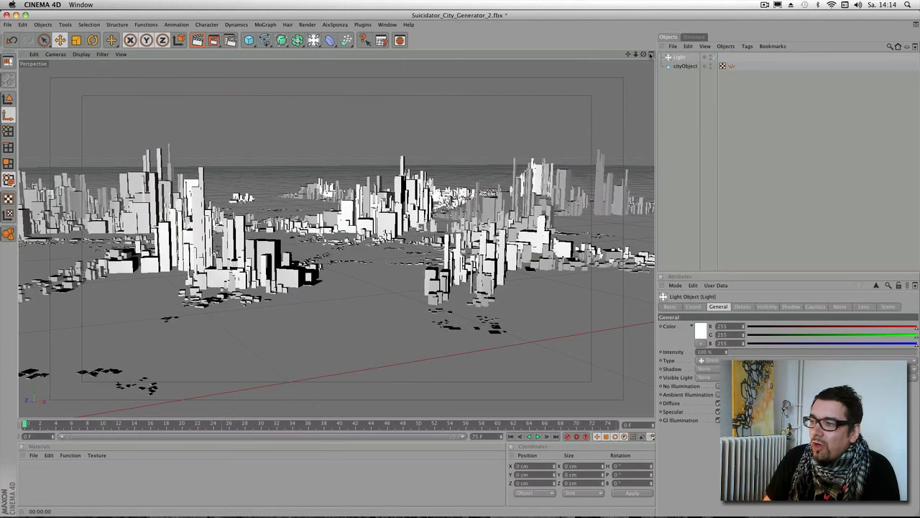
left_click(652, 55)
left_click_drag(636, 54, 602, 74)
left_click_drag(552, 192, 561, 101)
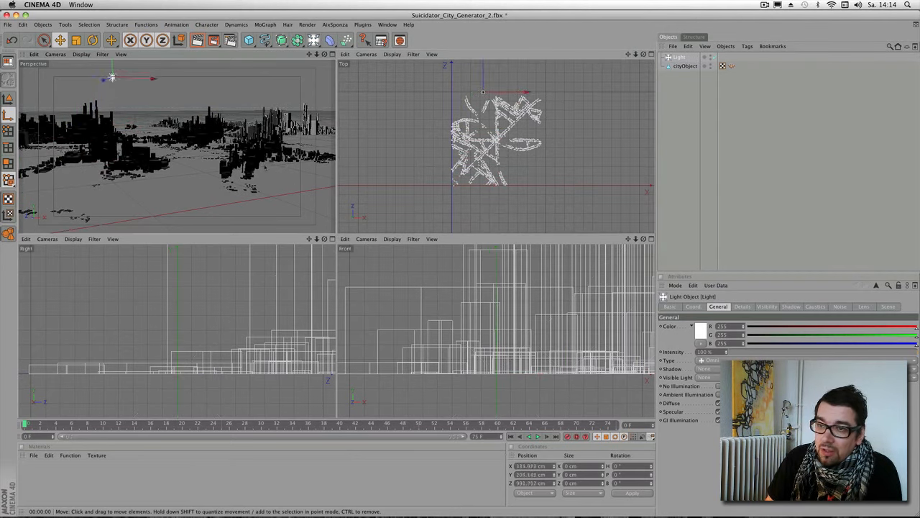
left_click(331, 54)
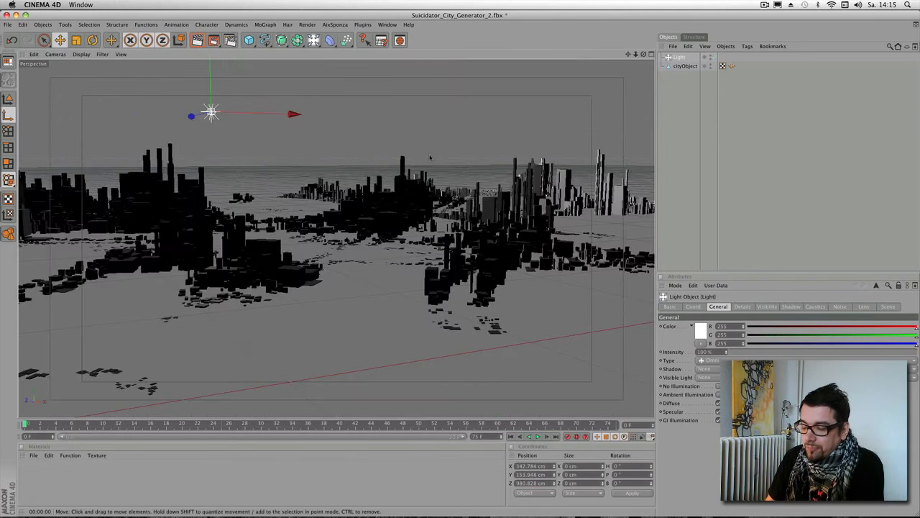
left_click_drag(430, 158, 427, 185, "alt")
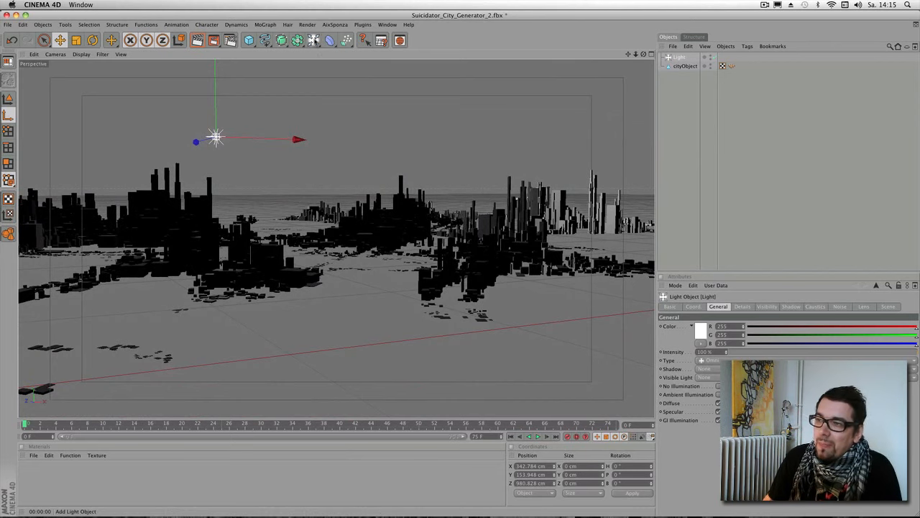
Step: Add a Floor object beneath the city buildings
left_click(313, 40)
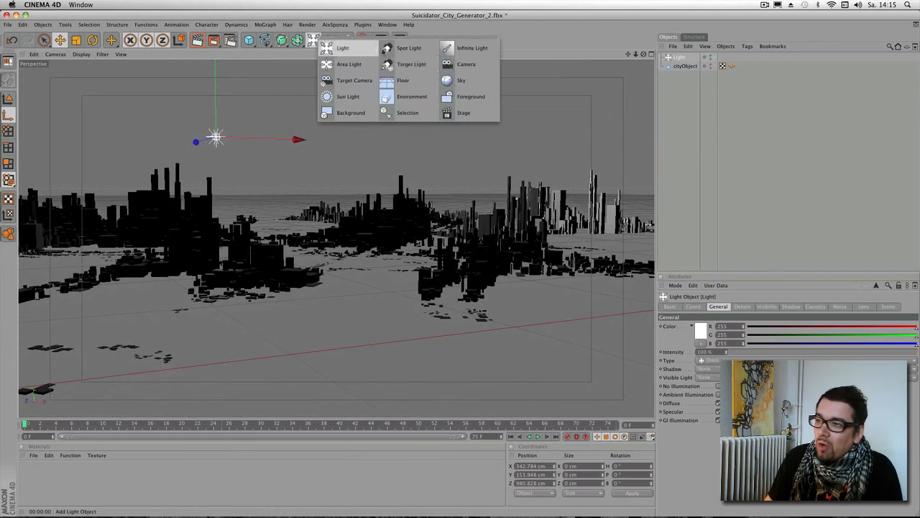
left_click(404, 80)
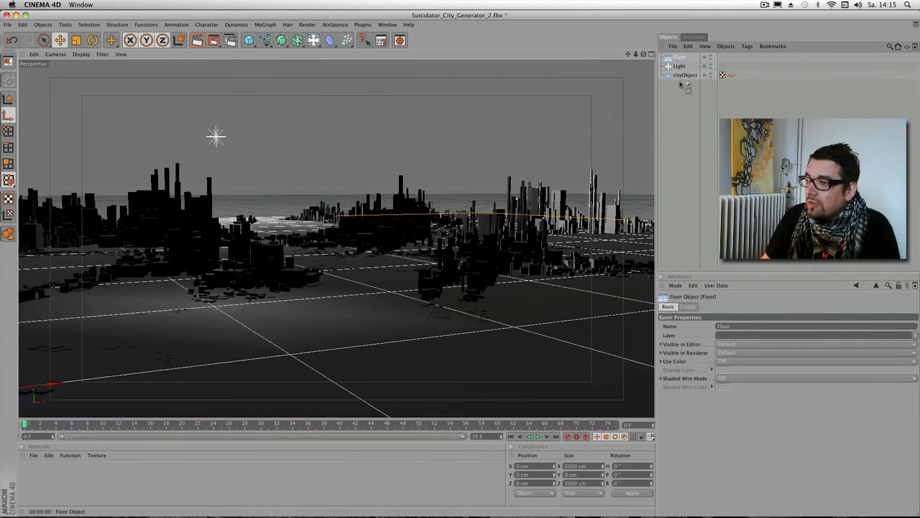
Step: Set the light's visible light option to Visible and render the view of the backlit city
left_click(678, 57)
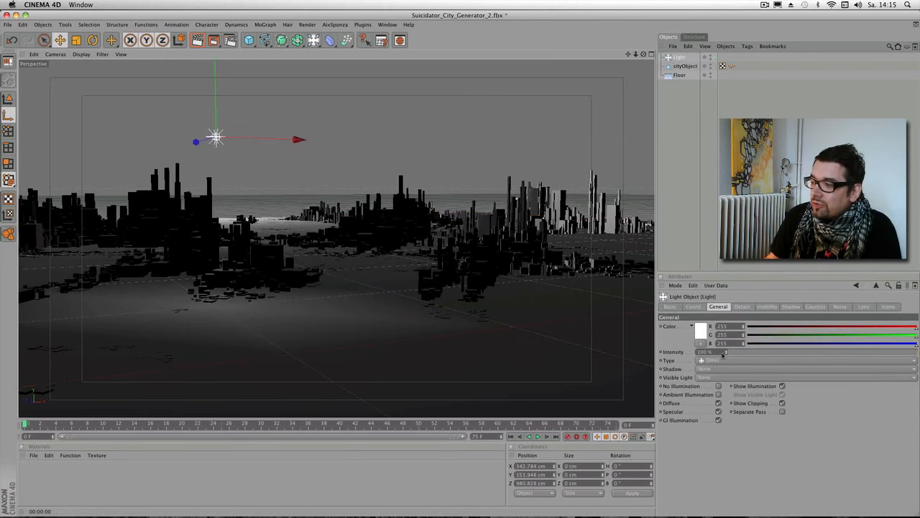
left_click(709, 378)
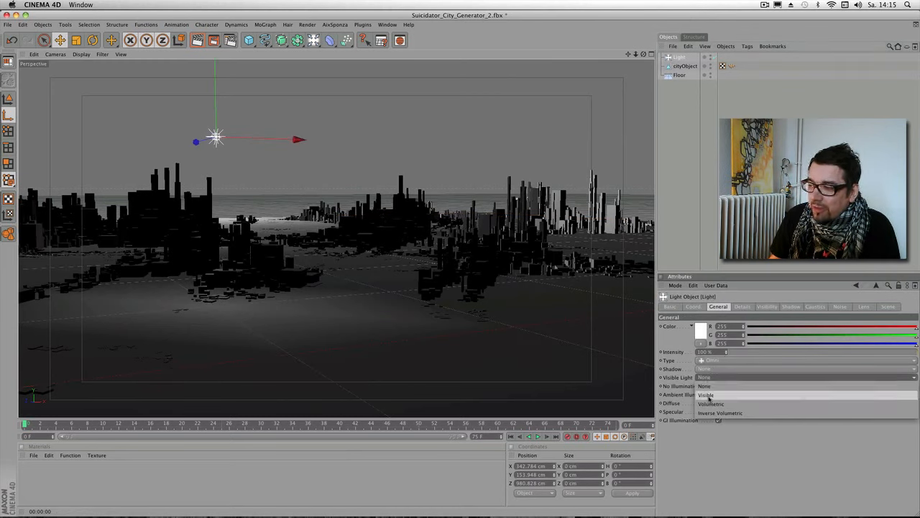
left_click(709, 395)
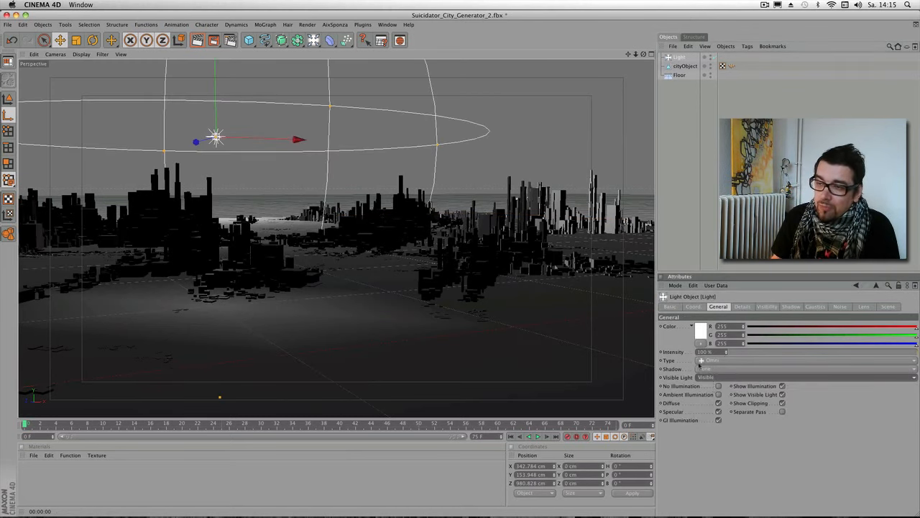
left_click(197, 40)
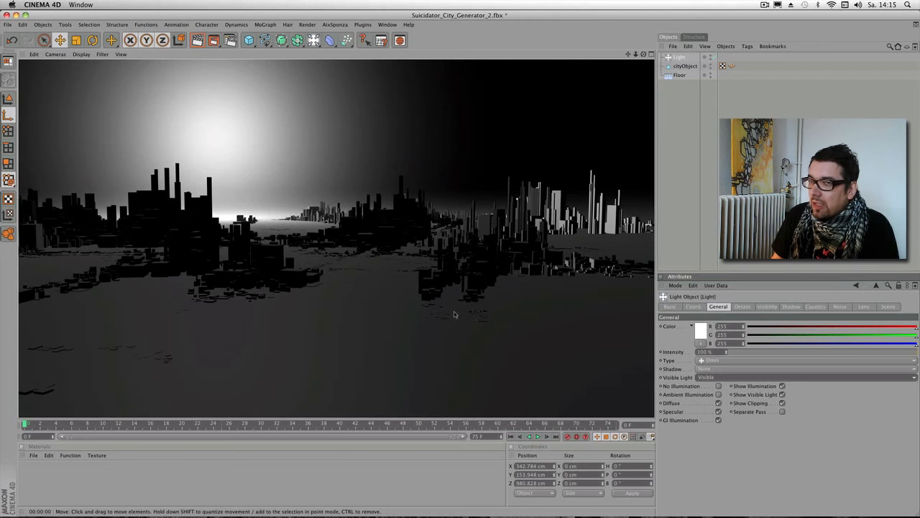
Step: Create a new material and set its Color brightness to 13 %
left_click(680, 59)
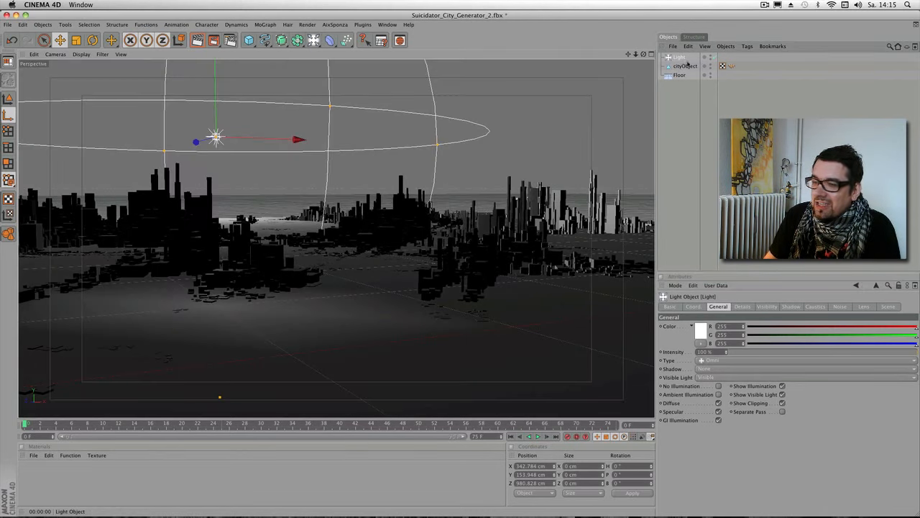
left_click(35, 455)
left_click(100, 319)
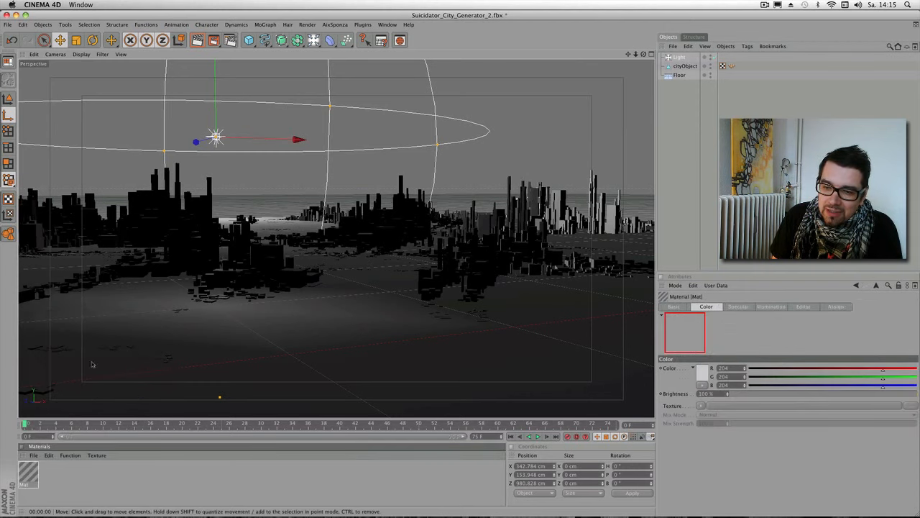
double_click(27, 471)
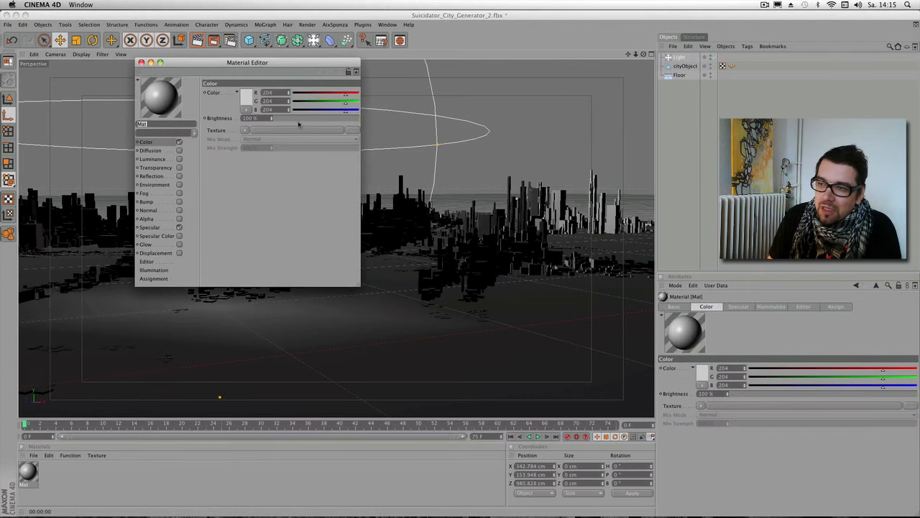
left_click_drag(290, 120, 285, 119)
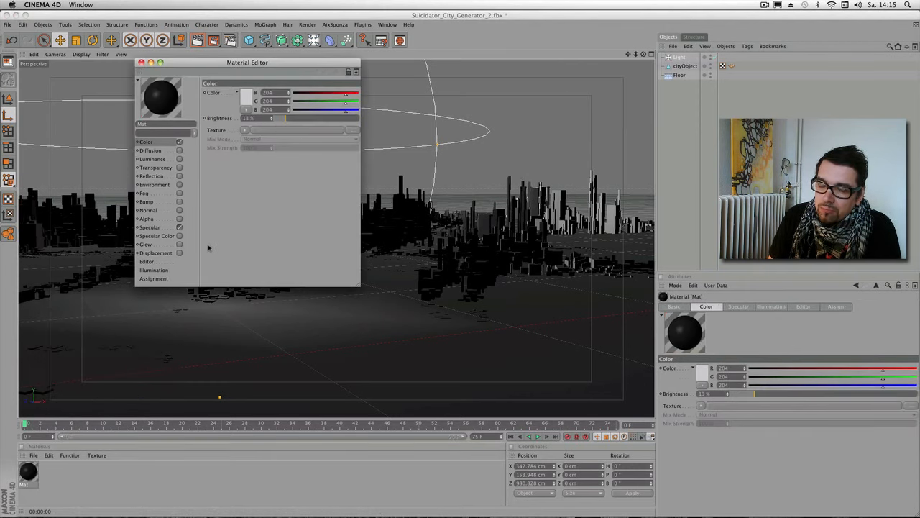
left_click_drag(230, 63, 302, 162)
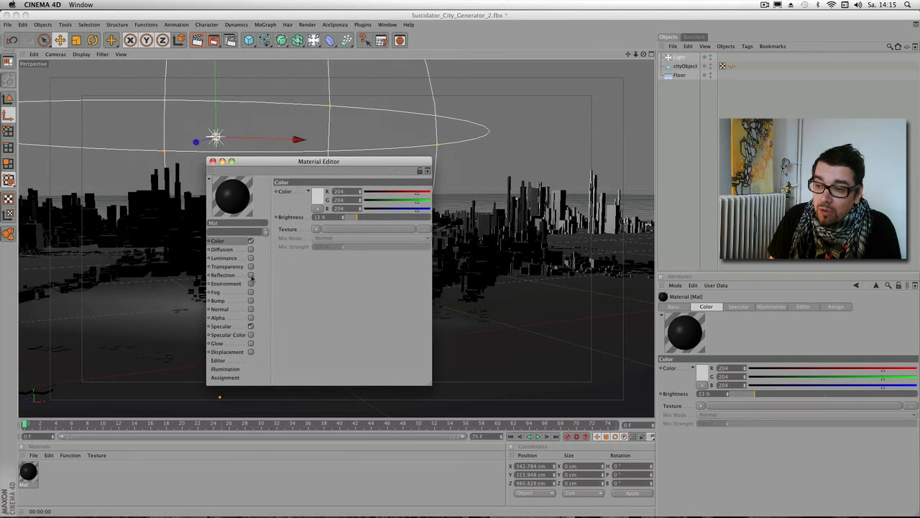
Step: Enable Reflection on the material with a Fresnel texture and set its mix strength to 69 %
left_click(251, 275)
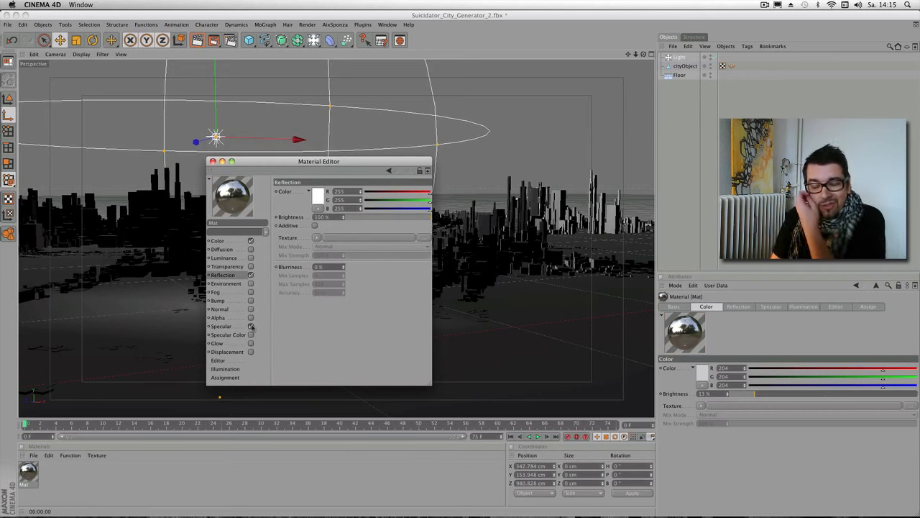
left_click(317, 237)
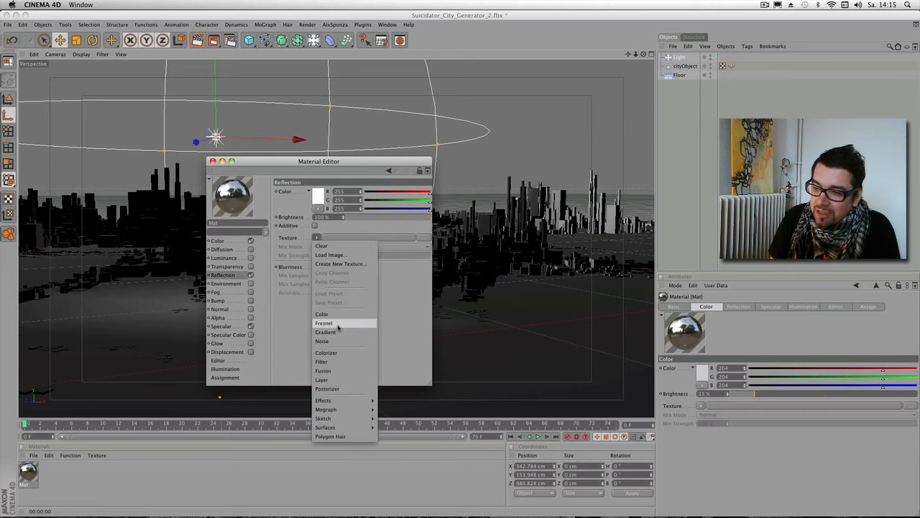
left_click(338, 325)
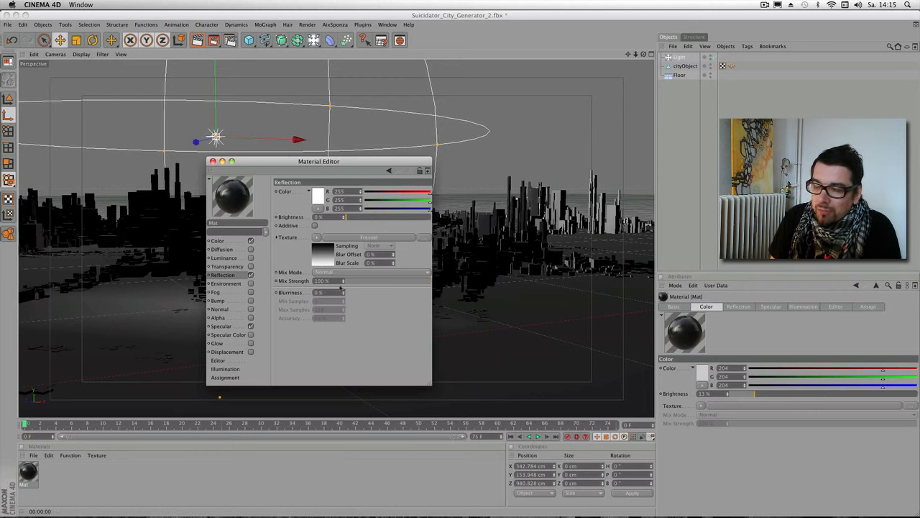
left_click_drag(417, 284, 407, 283)
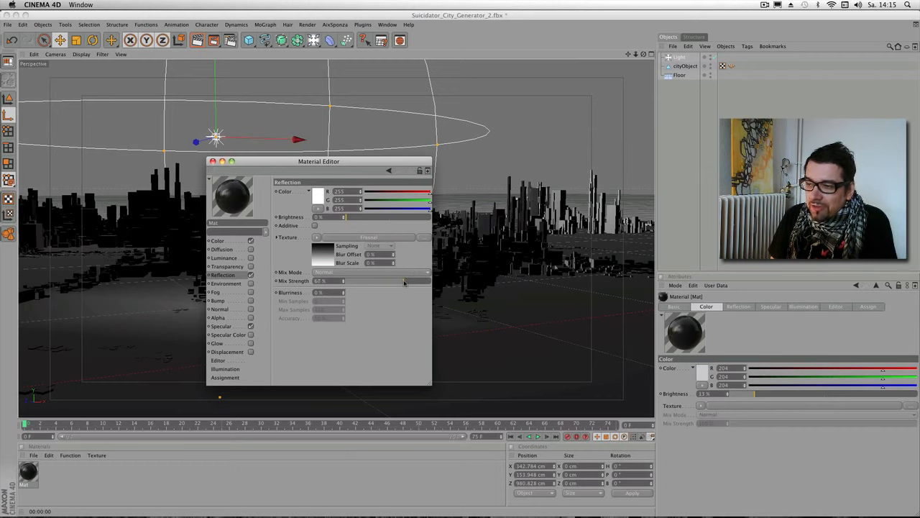
left_click_drag(404, 282, 410, 281)
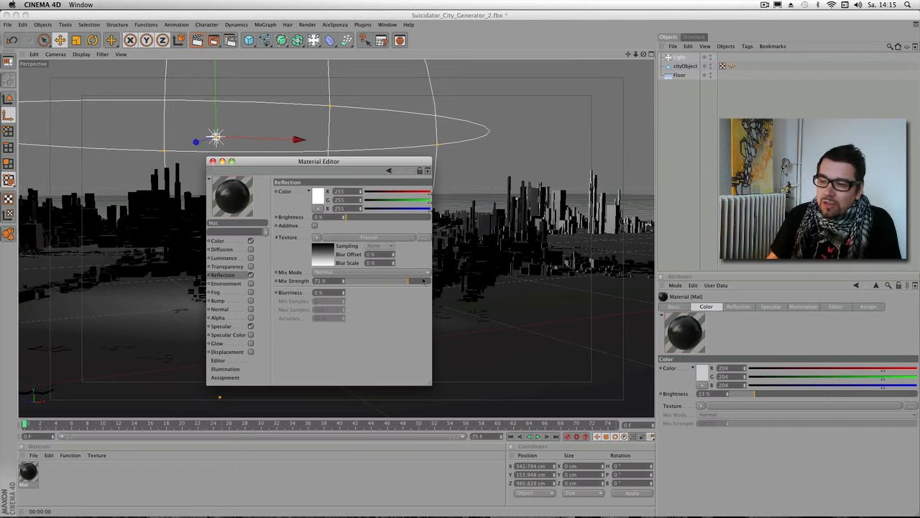
left_click_drag(408, 283, 405, 283)
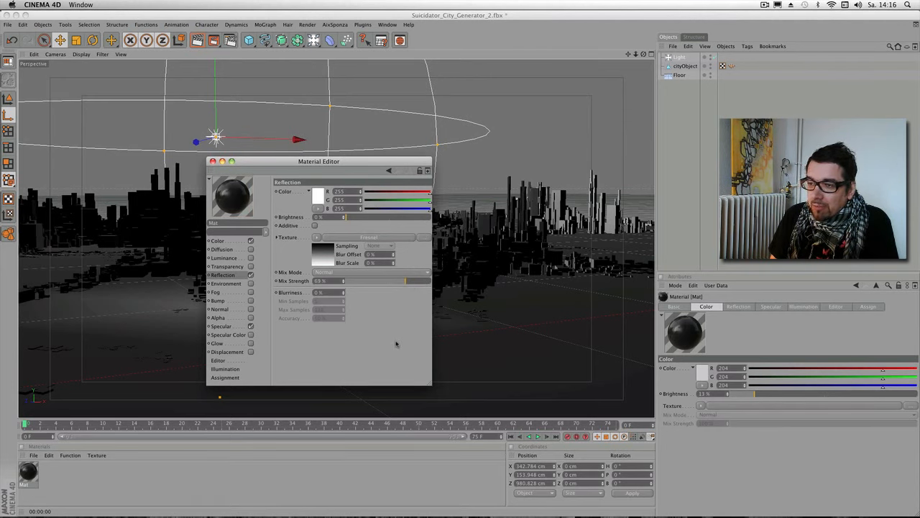
left_click(213, 161)
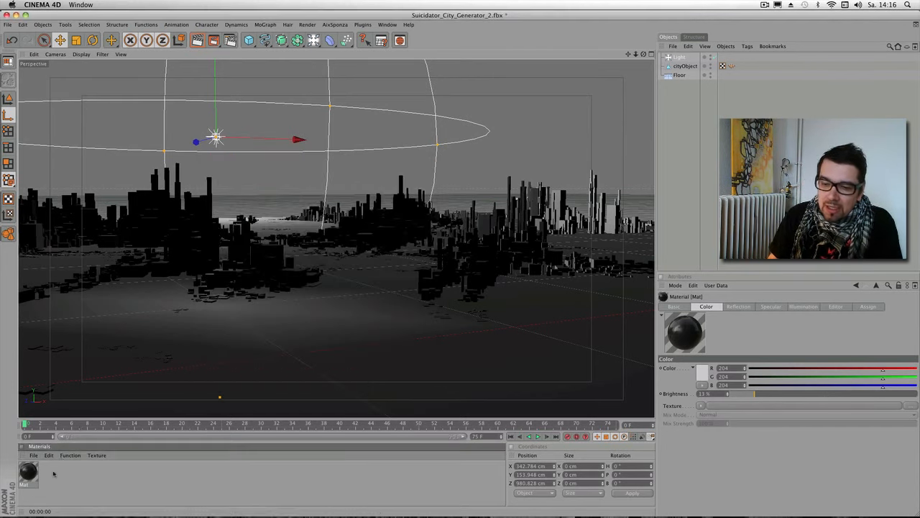
Step: Apply the dark reflective material to cityObject and Floor, and render the view
left_click_drag(36, 470, 694, 67)
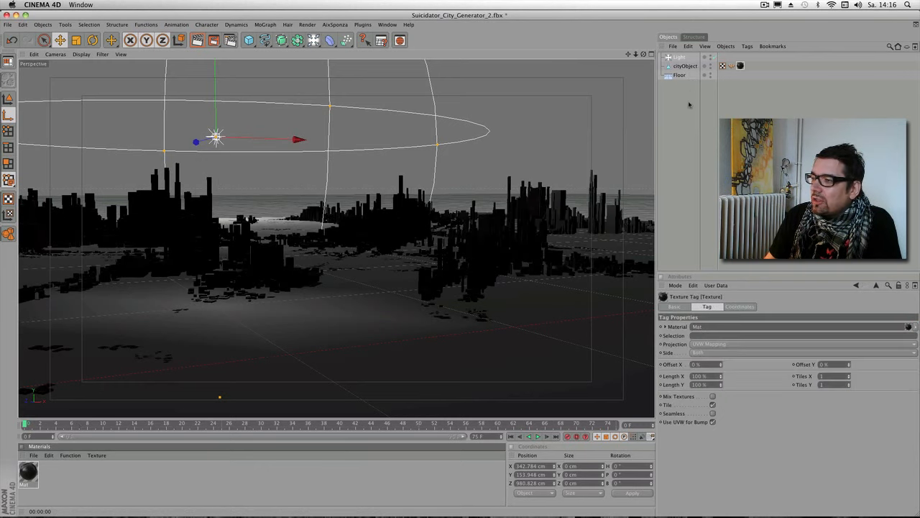
left_click_drag(29, 472, 683, 76)
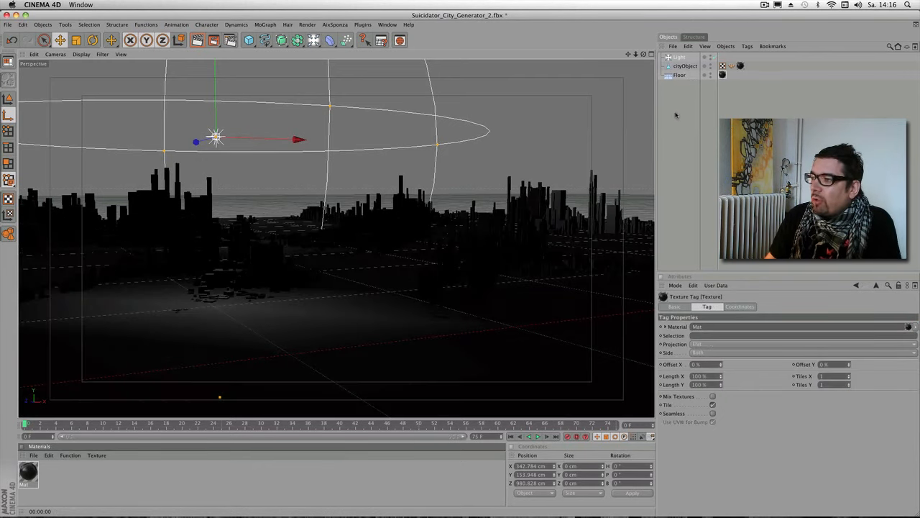
left_click(197, 40)
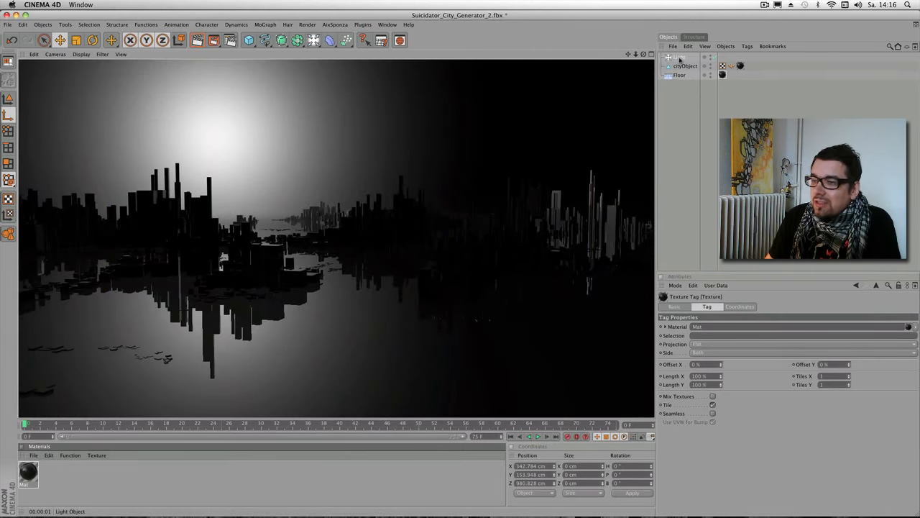
Step: Disable the Color channel of the material Mat and close its editor
double_click(29, 472)
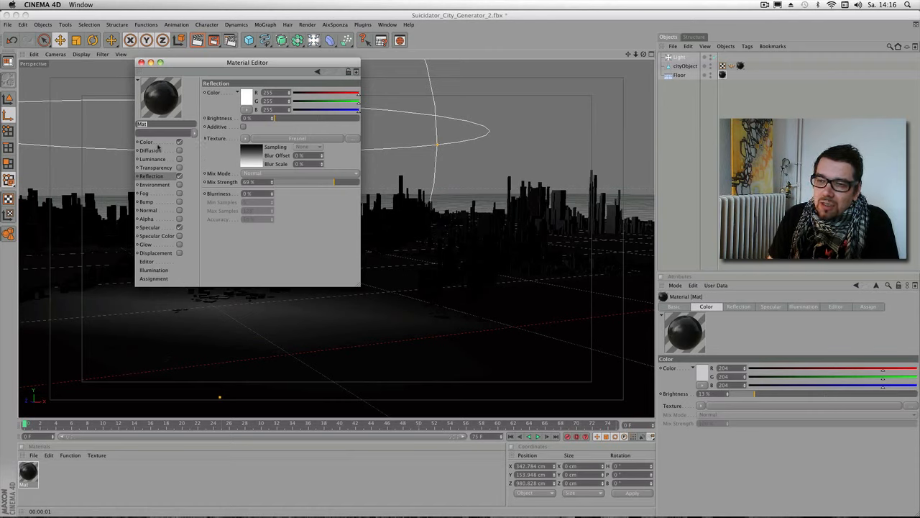
left_click(161, 144)
left_click(179, 142)
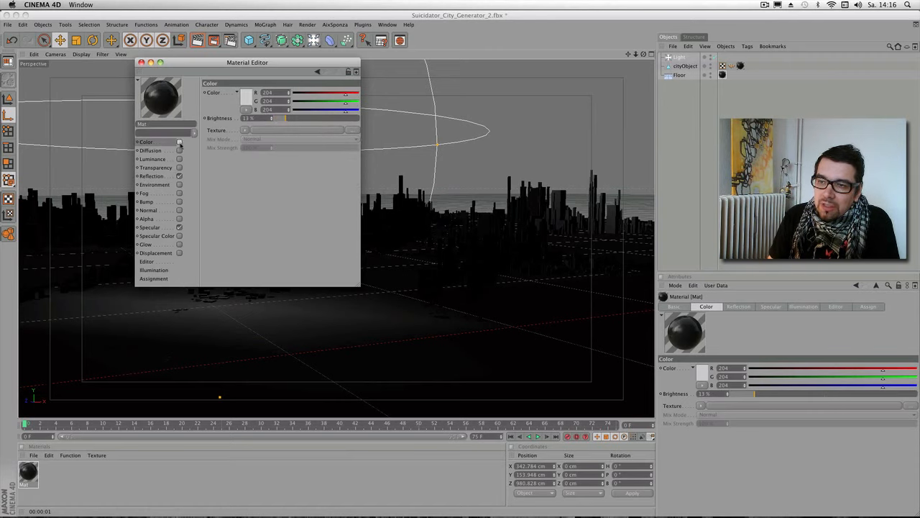
left_click(142, 63)
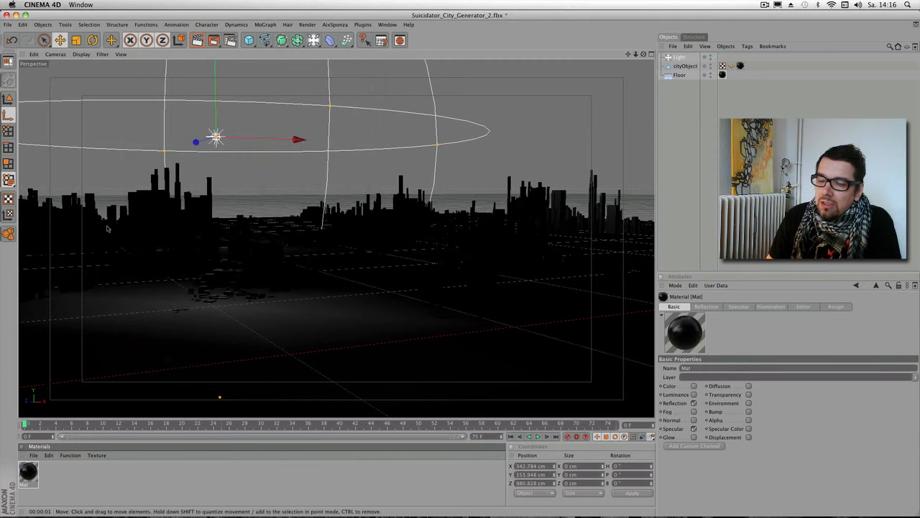
Step: Enable No Illumination on the light and render the city from a slightly changed angle
left_click(677, 58)
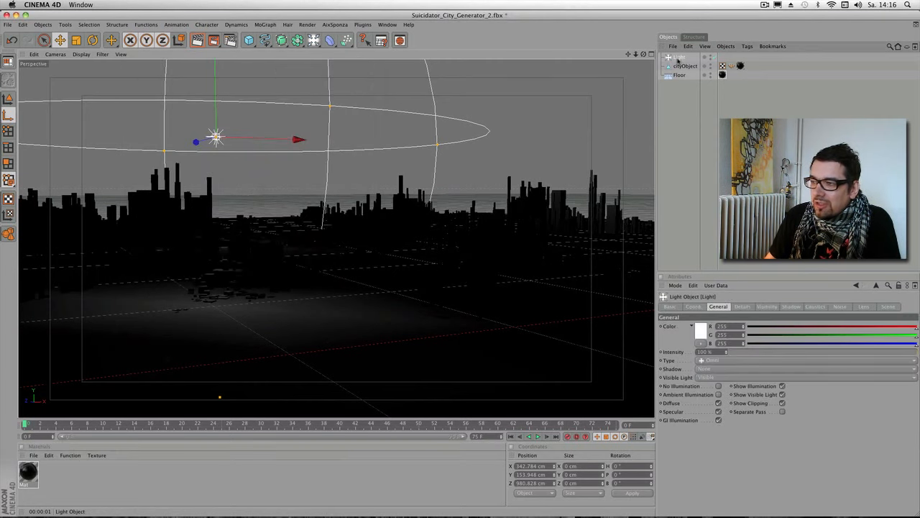
double_click(28, 471)
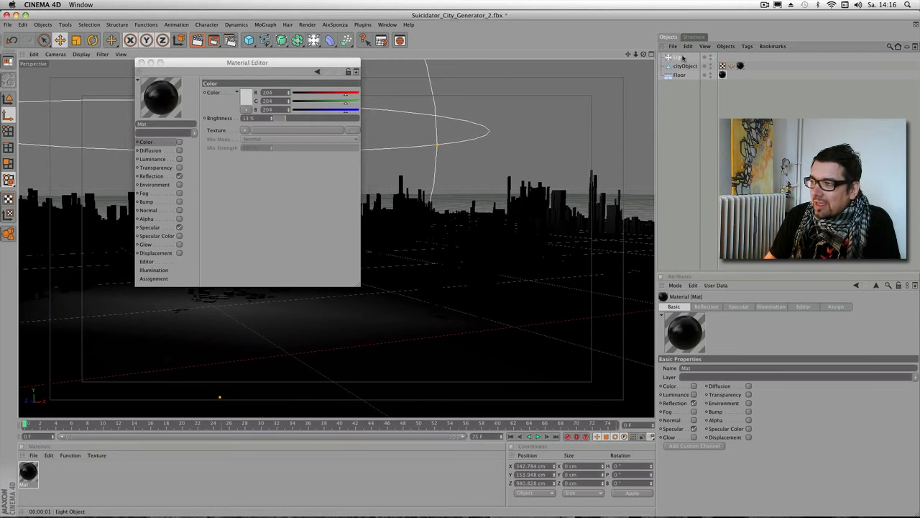
left_click(699, 245)
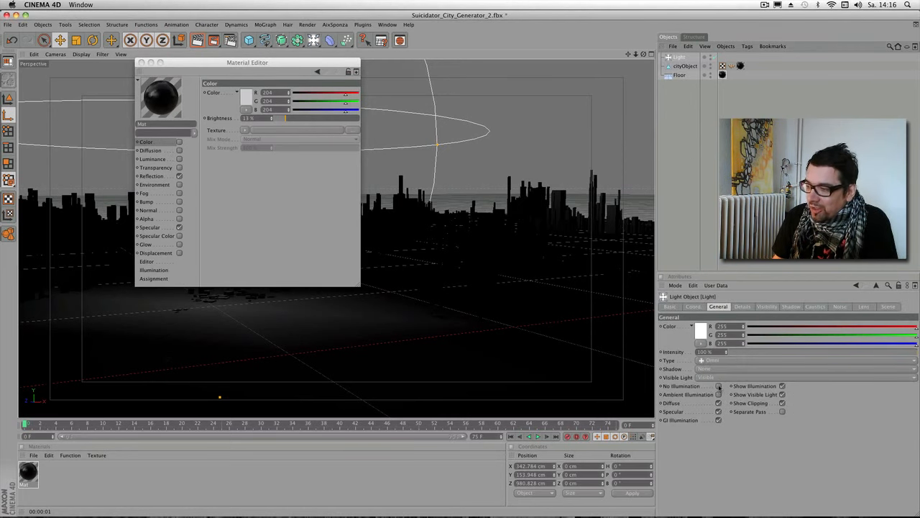
left_click(718, 386)
left_click(142, 62)
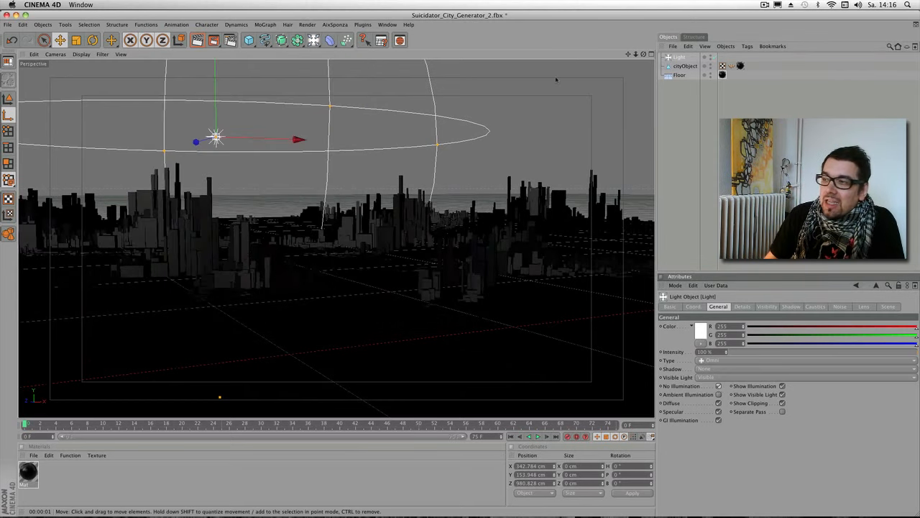
left_click_drag(643, 54, 628, 74)
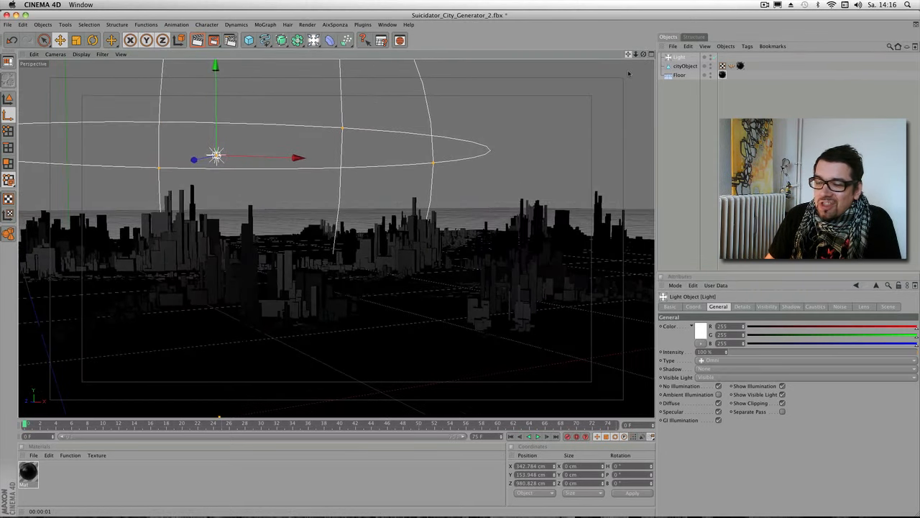
left_click(196, 40)
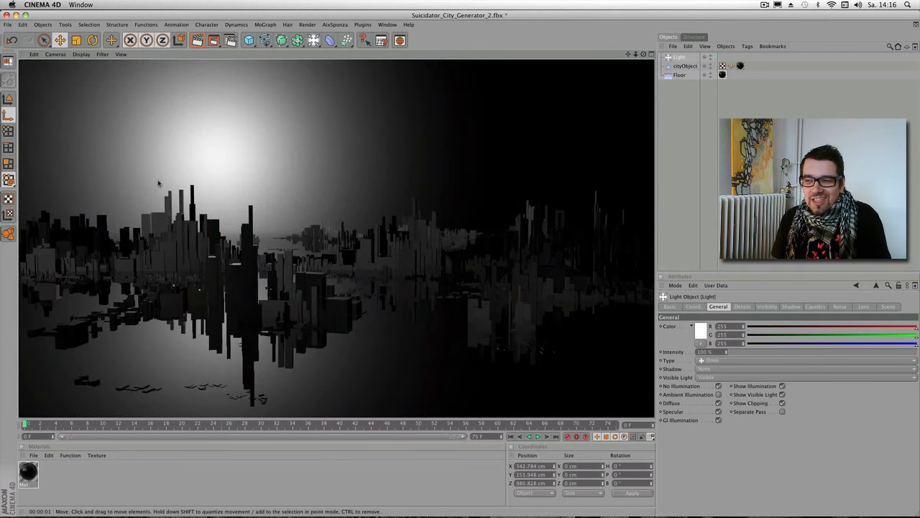
Step: Scale the light's visible range down vertically into a flat ellipsoid and render the view
left_click(678, 58)
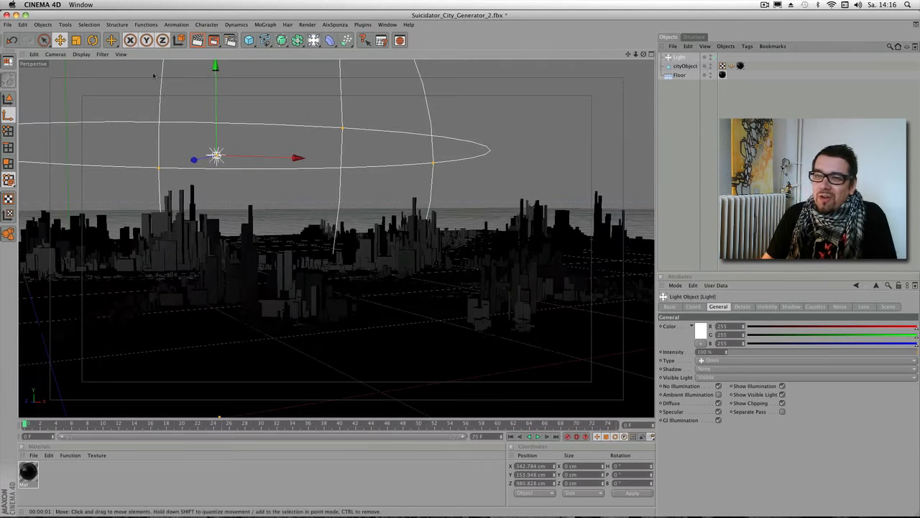
left_click(75, 40)
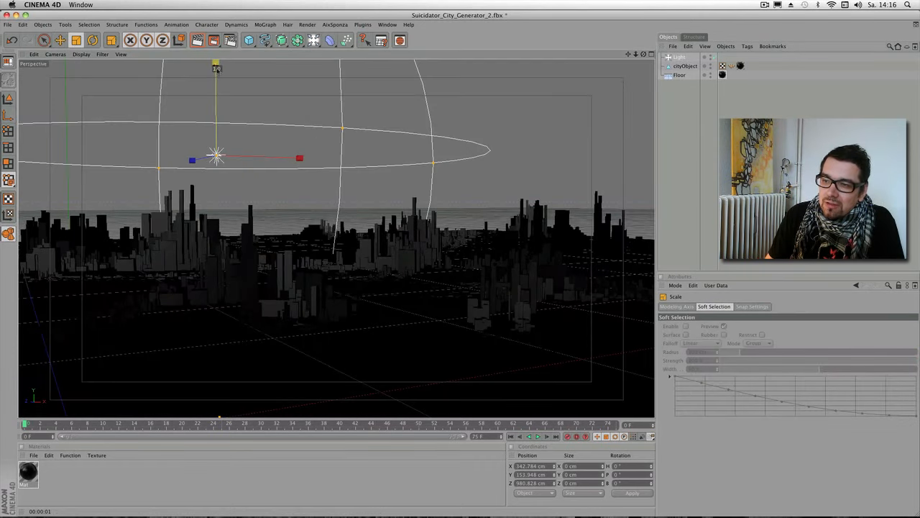
left_click_drag(229, 200, 241, 446)
left_click_drag(215, 95, 241, 359)
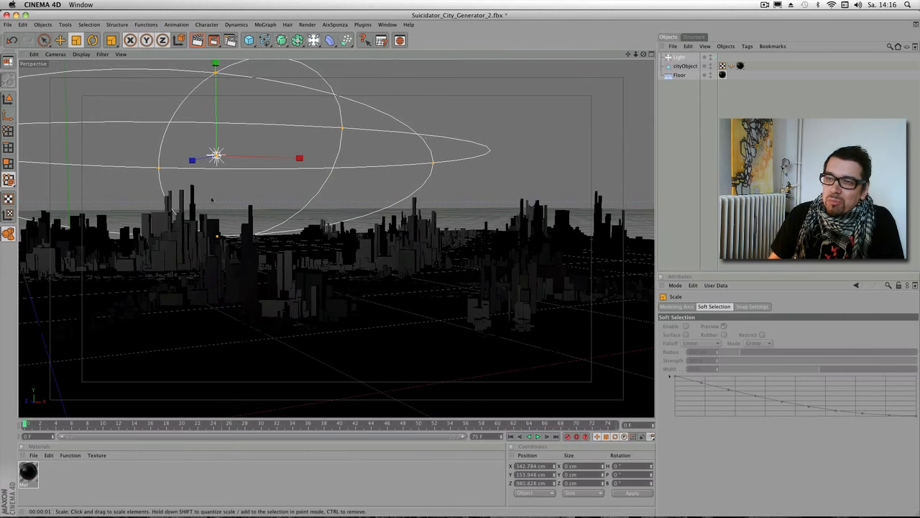
left_click_drag(111, 151, 203, 89)
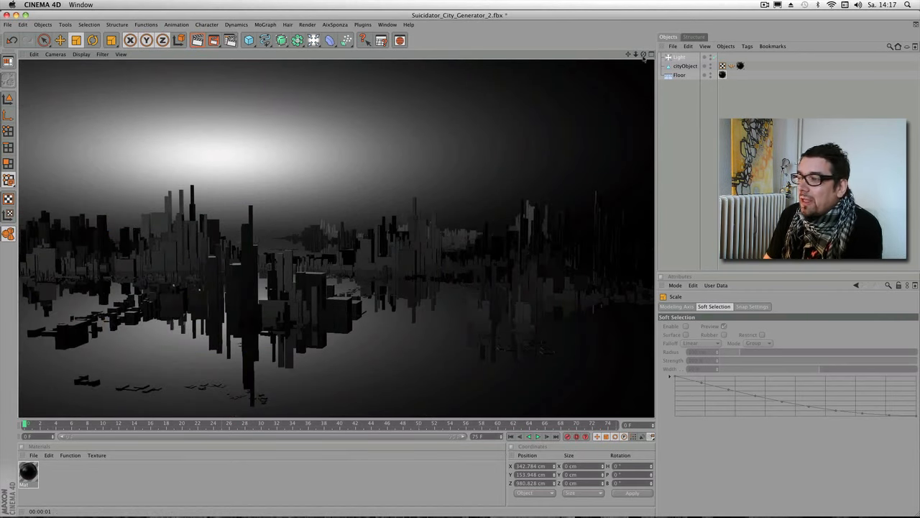
Step: Duplicate cityObject and place the copy in the top view at about X 827, Z -190 cm
left_click(651, 54)
left_click(651, 54)
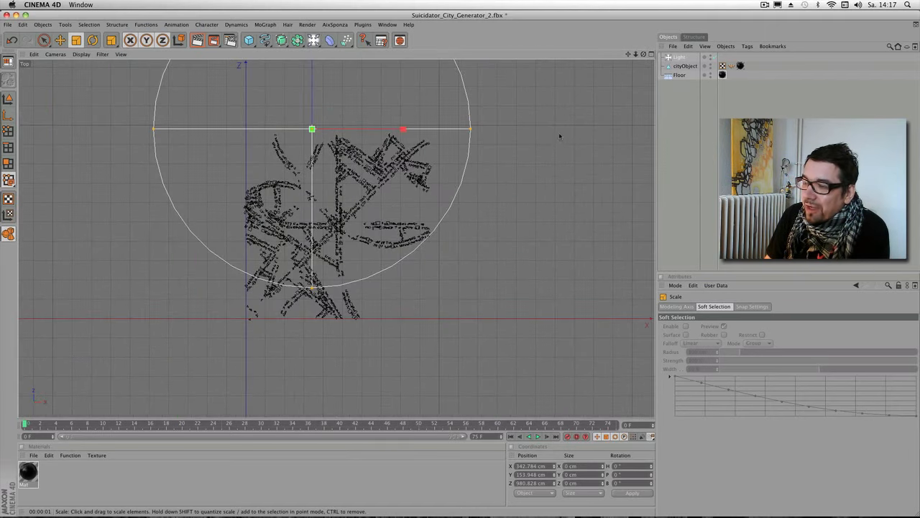
left_click(679, 75)
left_click(684, 68)
left_click_drag(684, 70, 684, 64, "ctrl")
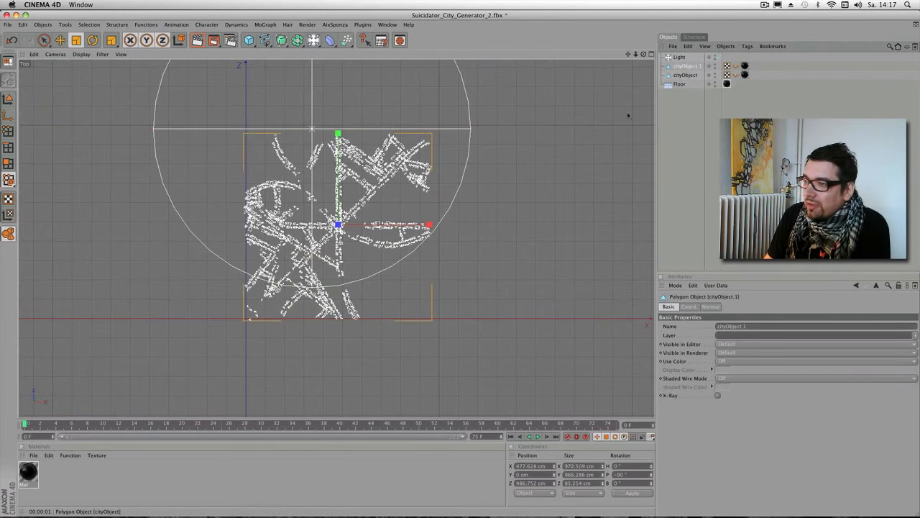
left_click(59, 40)
left_click_drag(447, 93, 514, 224)
right_click_drag(515, 224, 169, 335, "alt")
middle_click_drag(524, 202, 494, 150, "alt")
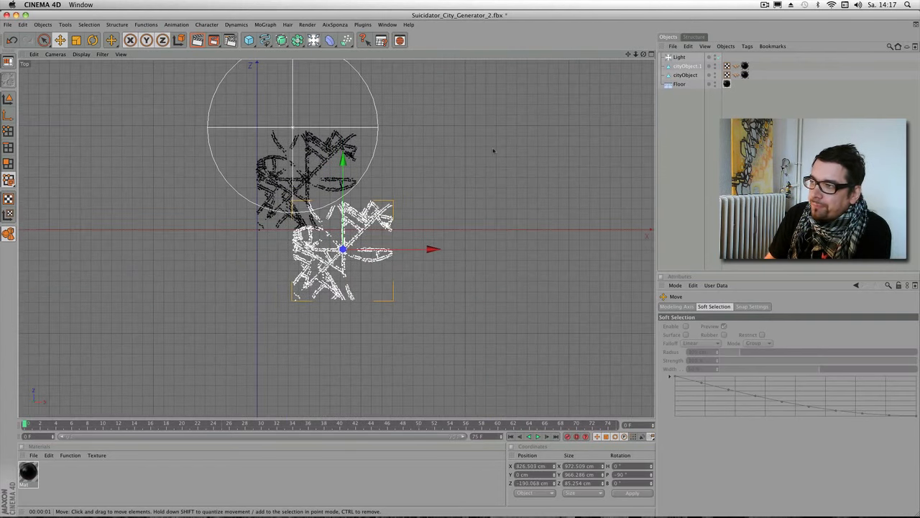
Step: Move the light over the two city blocks to about X 412, Z 622 cm and render the perspective view
left_click(679, 58)
left_click_drag(404, 136, 411, 169)
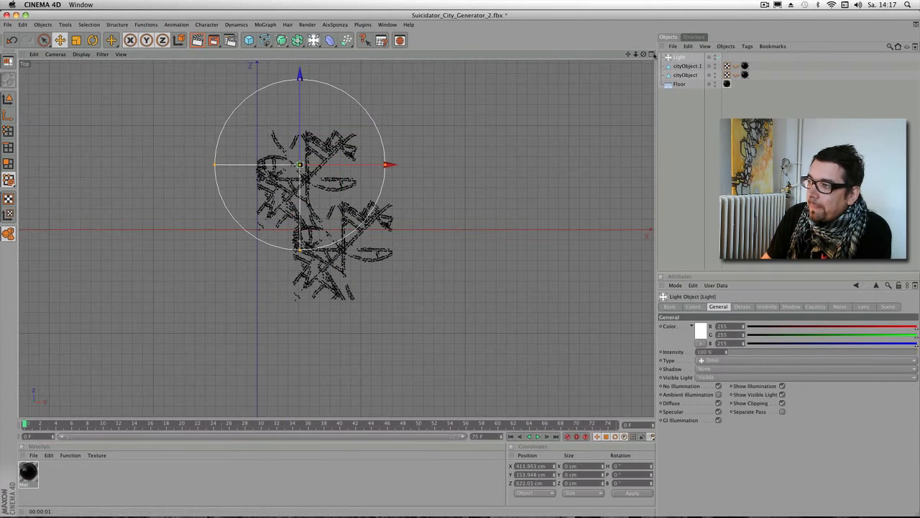
middle_click(369, 65)
key("F1")
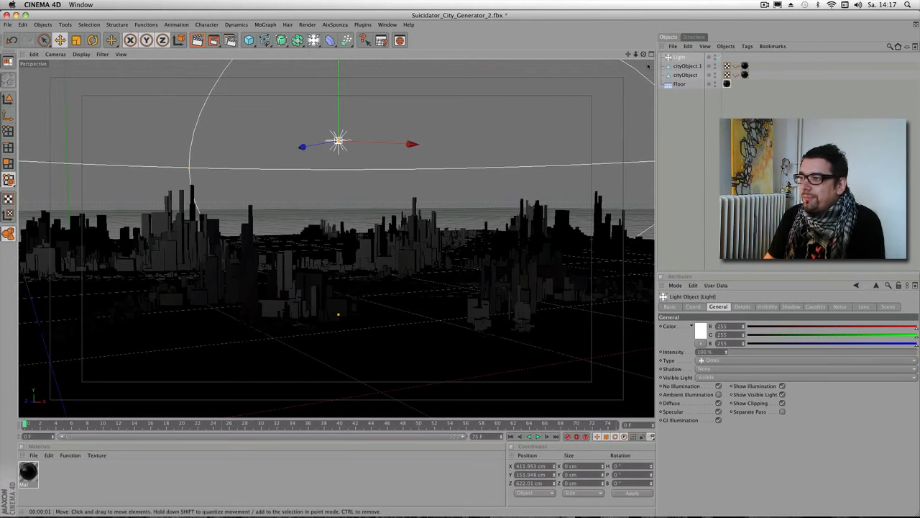
left_click_drag(594, 125, 371, 215, "alt")
key("ctrl+r")
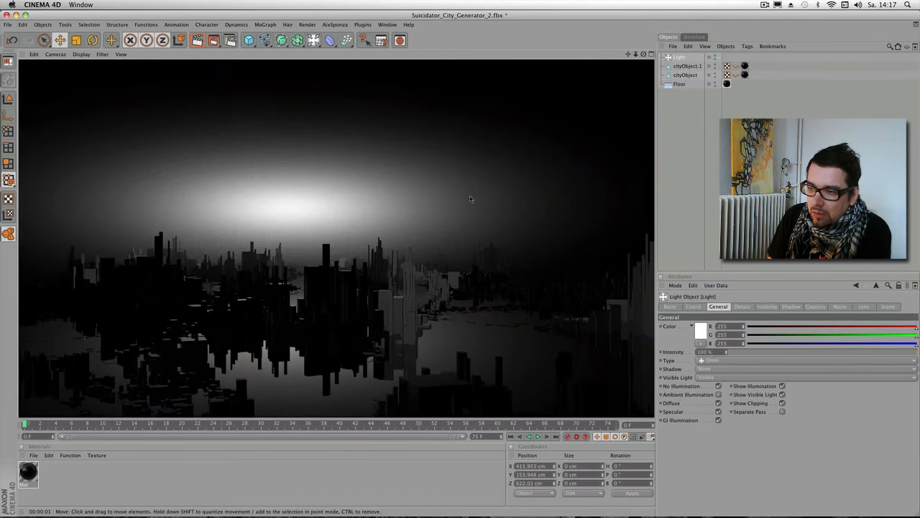
left_click_drag(481, 201, 447, 185, "alt")
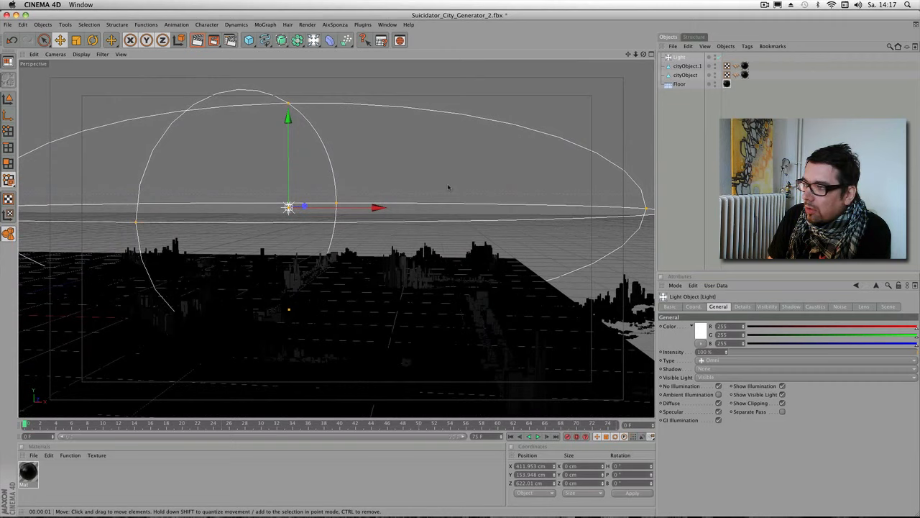
Step: Turn off Default Light in the render options and render the perspective view
left_click(230, 40)
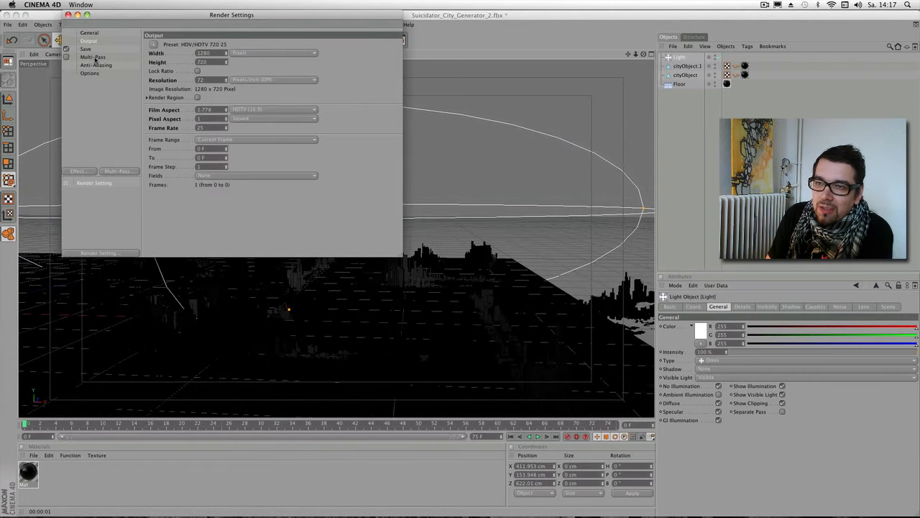
left_click(90, 73)
left_click(233, 129)
left_click(69, 15)
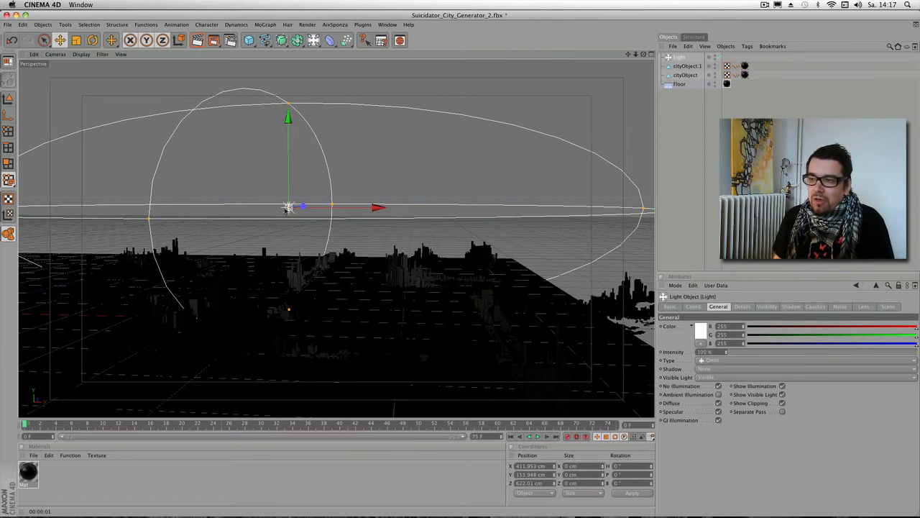
left_click(197, 40)
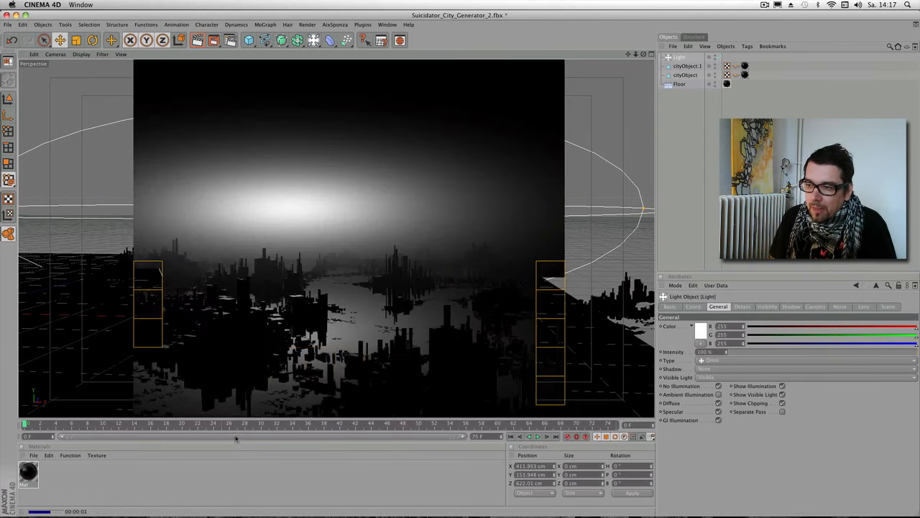
Step: Bring the camera down to a lower, closer angle over the city and render the view
left_click_drag(455, 183, 450, 222, "alt")
right_click_drag(450, 222, 619, 229, "alt")
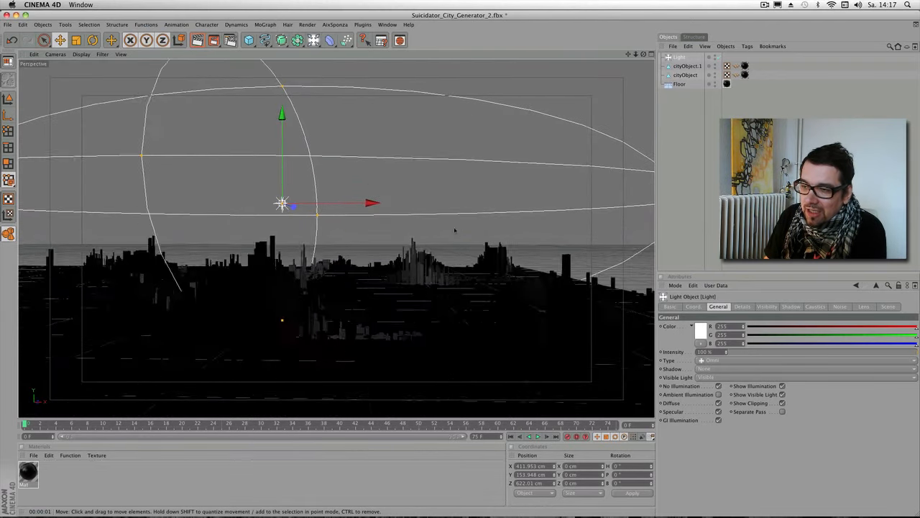
left_click_drag(457, 232, 419, 211, "alt")
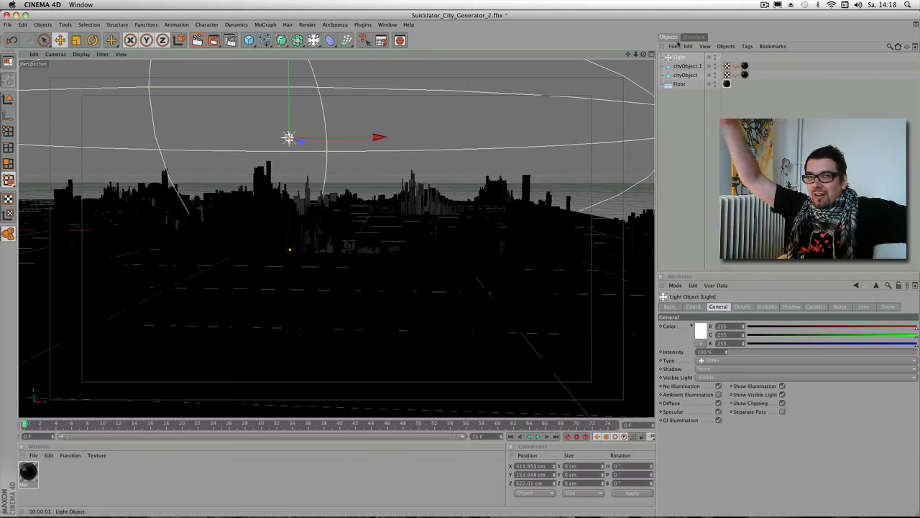
left_click(197, 41)
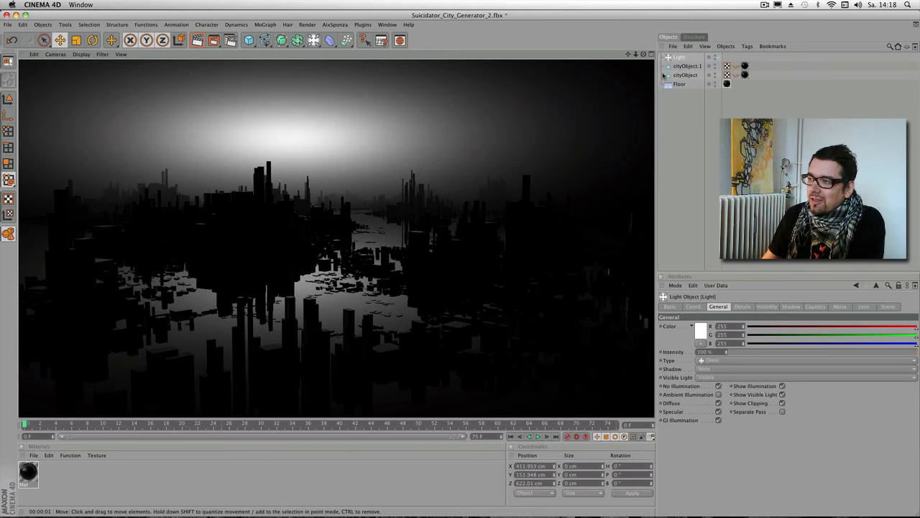
Step: Enlarge the light's visible range, move the light to about X 118, Z 844 cm and render the perspective view
left_click(76, 40)
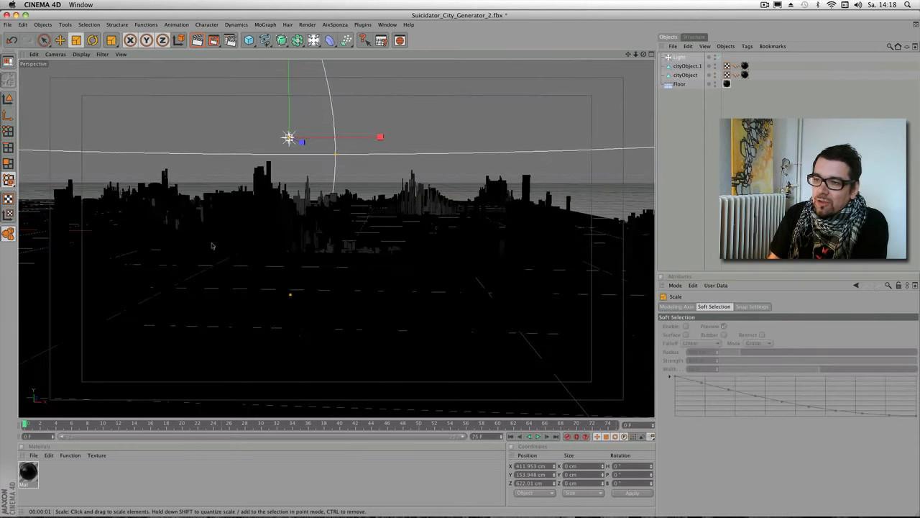
left_click(651, 54)
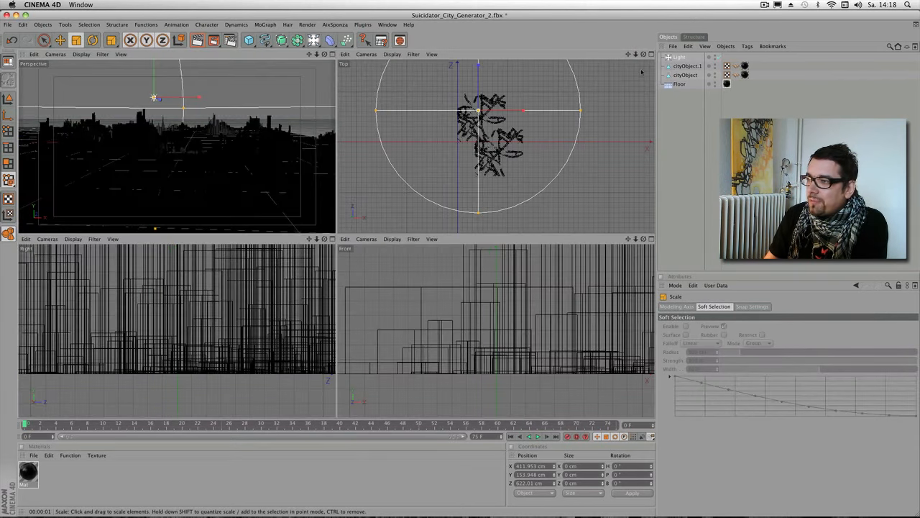
key("e")
left_click_drag(154, 95, 106, 98)
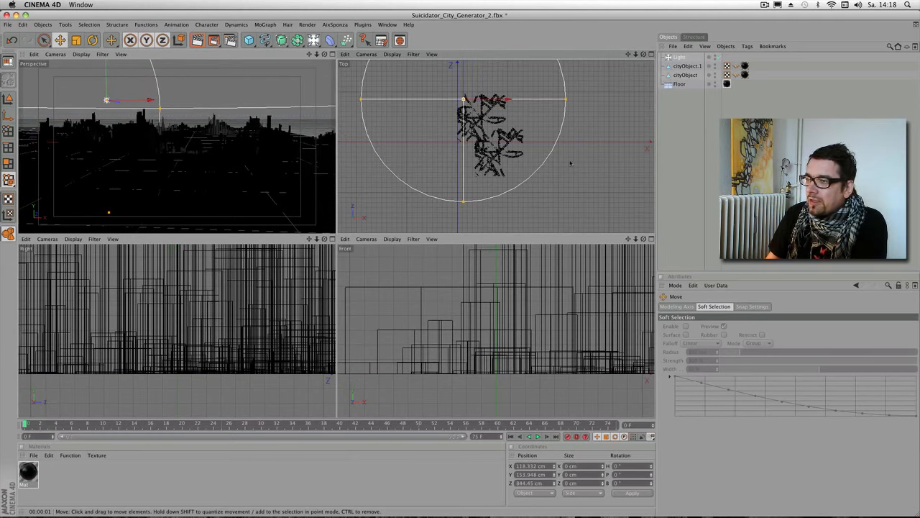
left_click(332, 54)
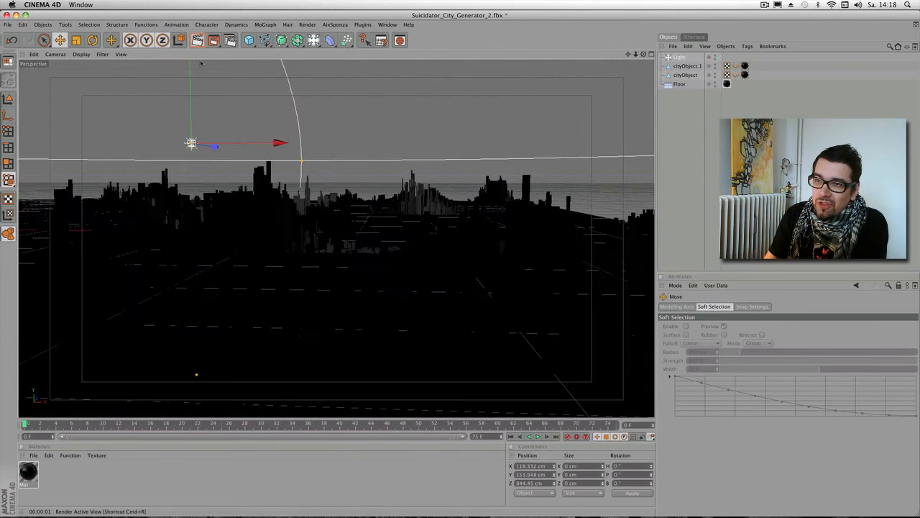
key("super+r")
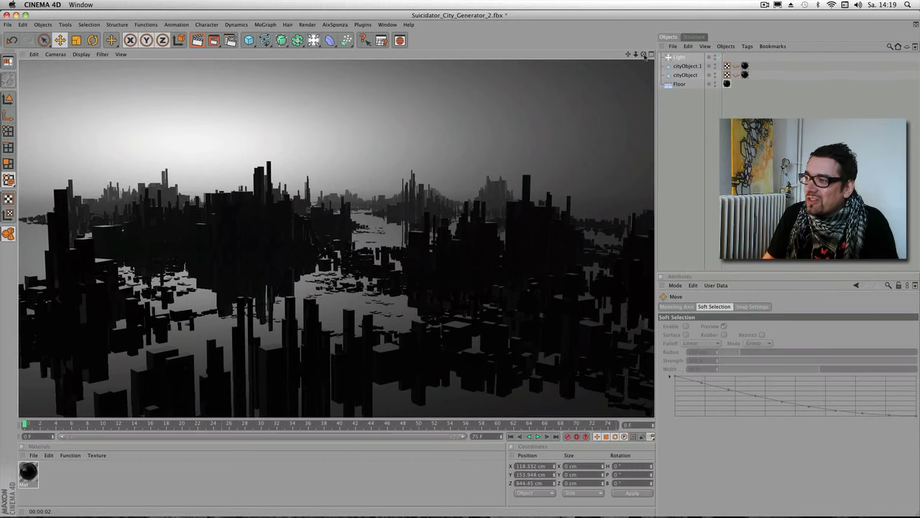
Step: Turn the camera slightly, change the Reflection Depth in the render options and render the city again
mouse_move(645, 55)
left_mouse_down()
mouse_move(609, 66)
mouse_move(645, 66)
mouse_move(639, 58)
left_mouse_up()
left_click(197, 40)
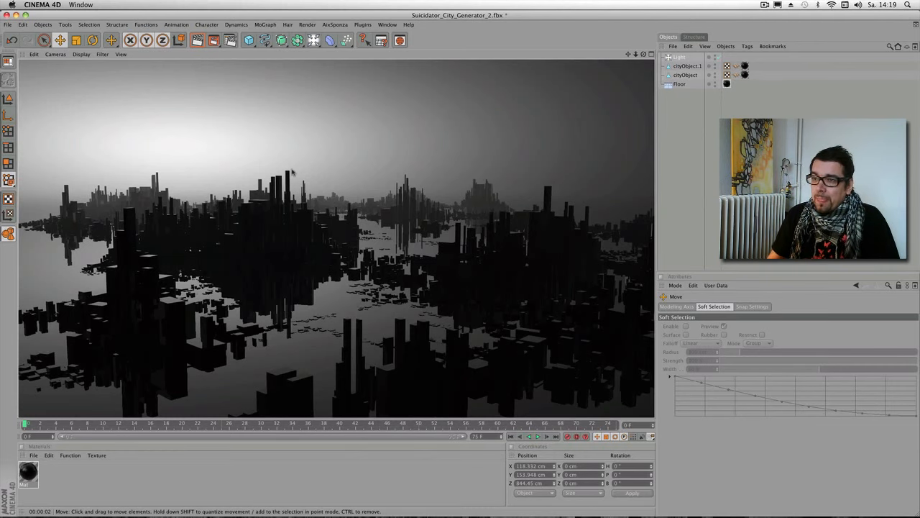
left_click(230, 41)
left_click_drag(287, 27, 434, 170)
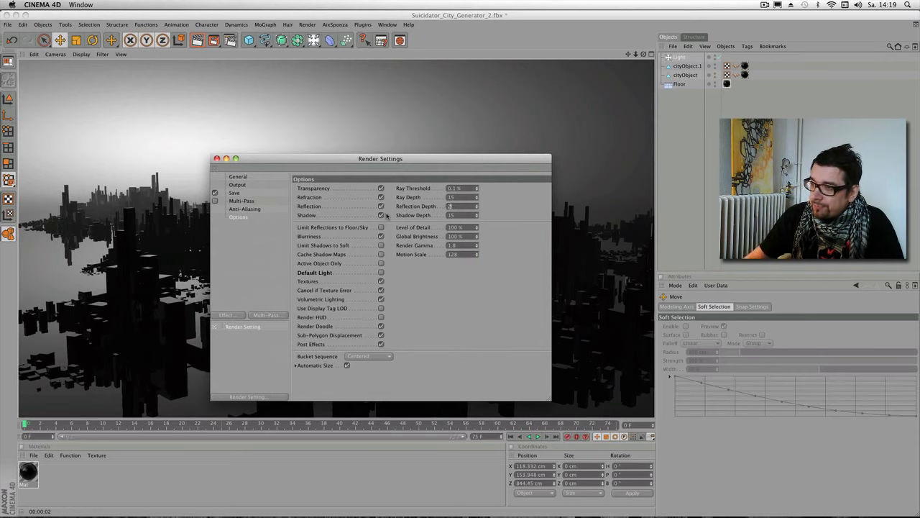
key("Return")
left_click(217, 159)
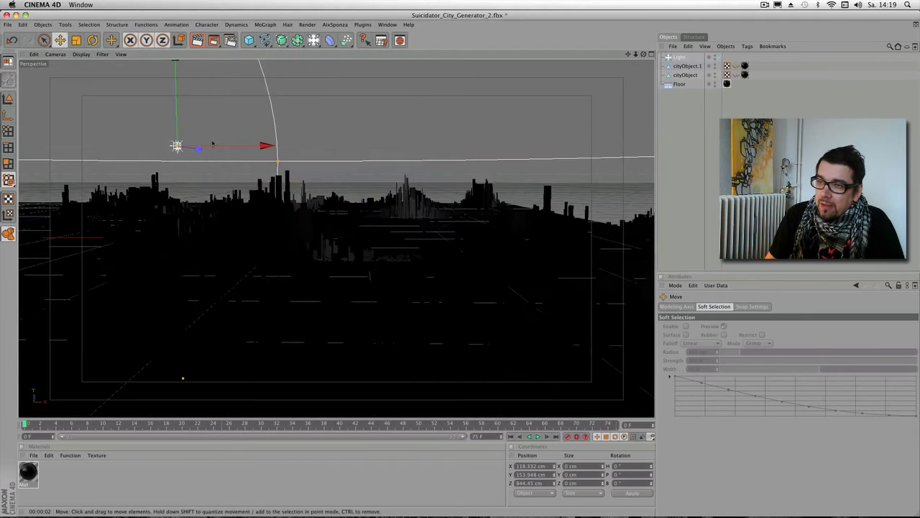
left_click(197, 41)
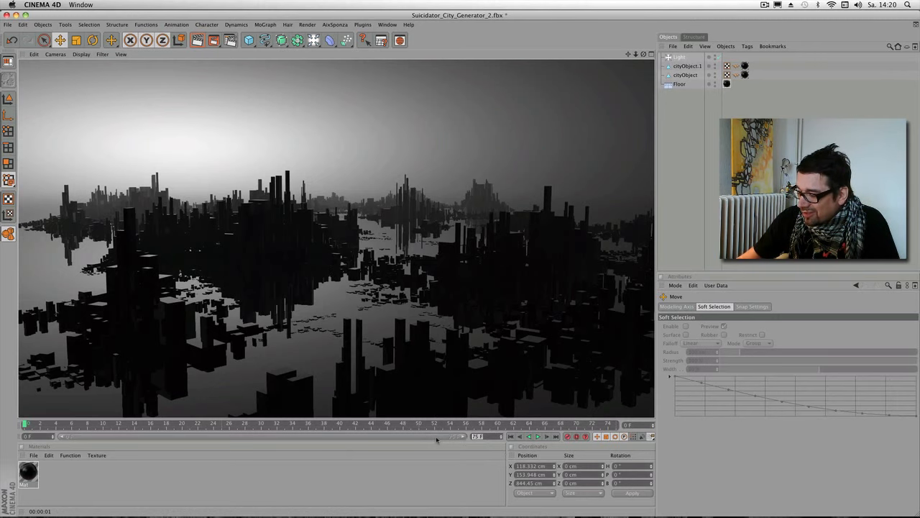
Step: Set the timeline's end to 60*25 frames, extend the preview range to its full length and render the view
type("60*25")
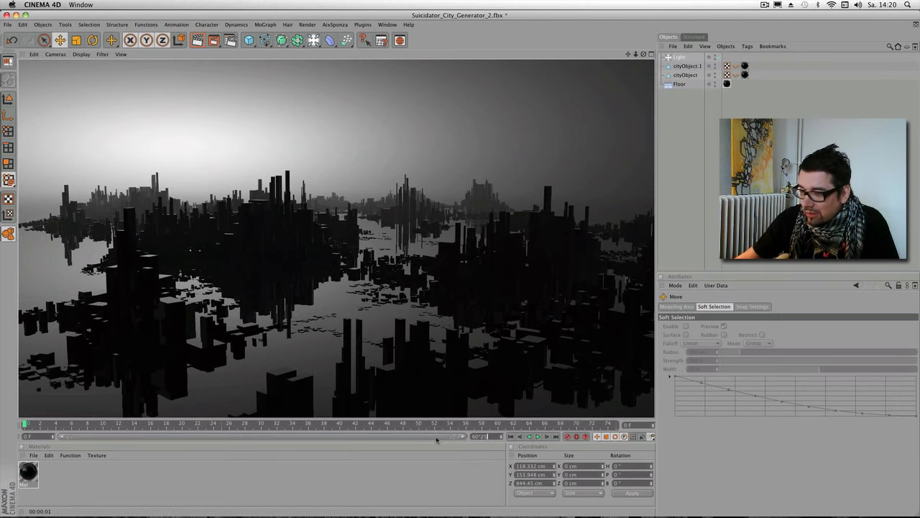
key("Return")
left_click_drag(89, 438, 466, 437)
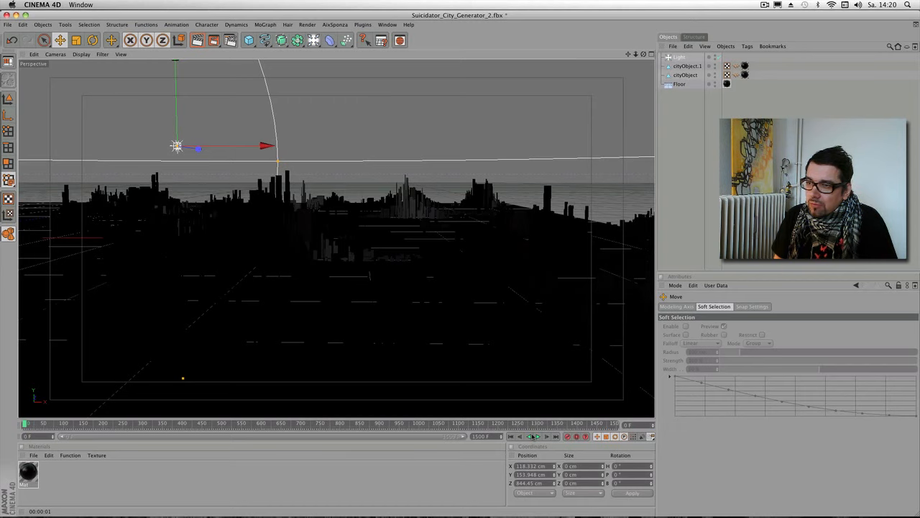
left_click(197, 41)
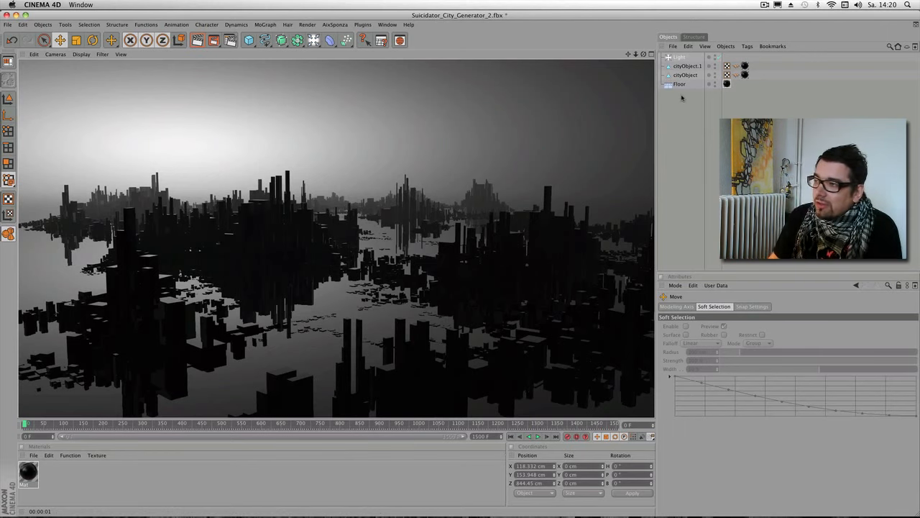
Step: Delete the light, both city objects and the floor from the scene
left_click_drag(643, 55, 643, 56)
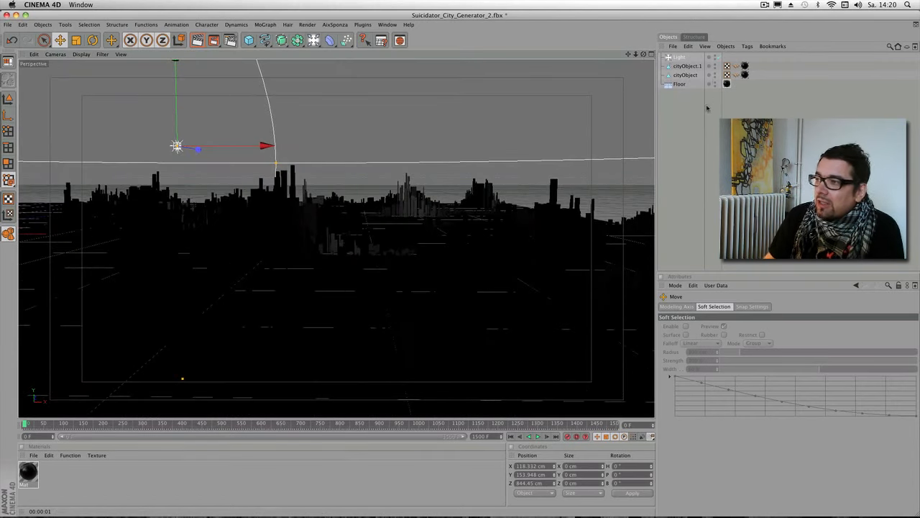
left_click_drag(707, 107, 682, 6)
key("Delete")
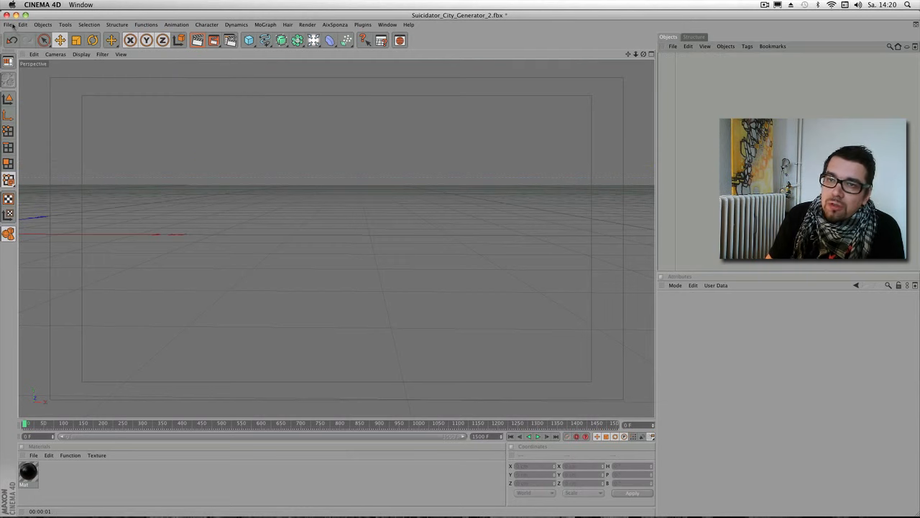
Step: Open intro_angel_0902.c4d from the 01_intro_angel folder inside FEEDMEE's produktion folder
left_click(8, 24)
left_click(22, 43)
left_click(363, 60)
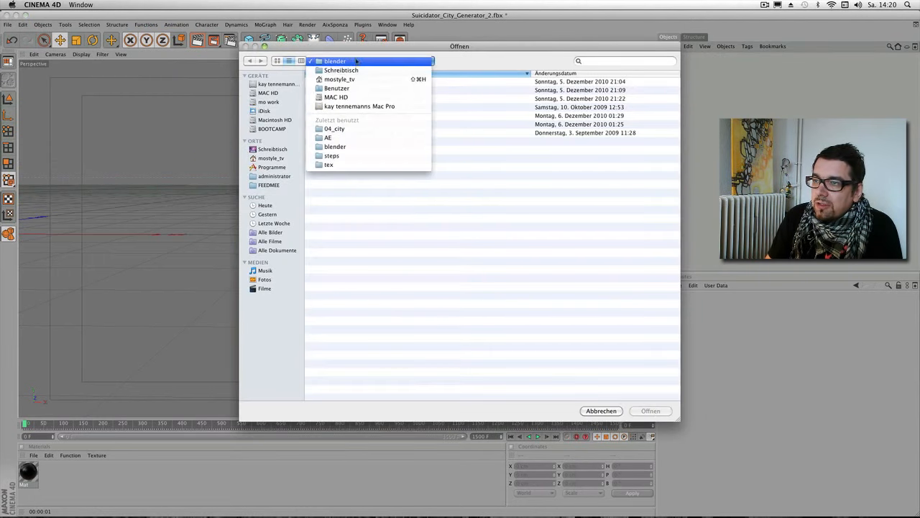
left_click(306, 194)
left_click(288, 185)
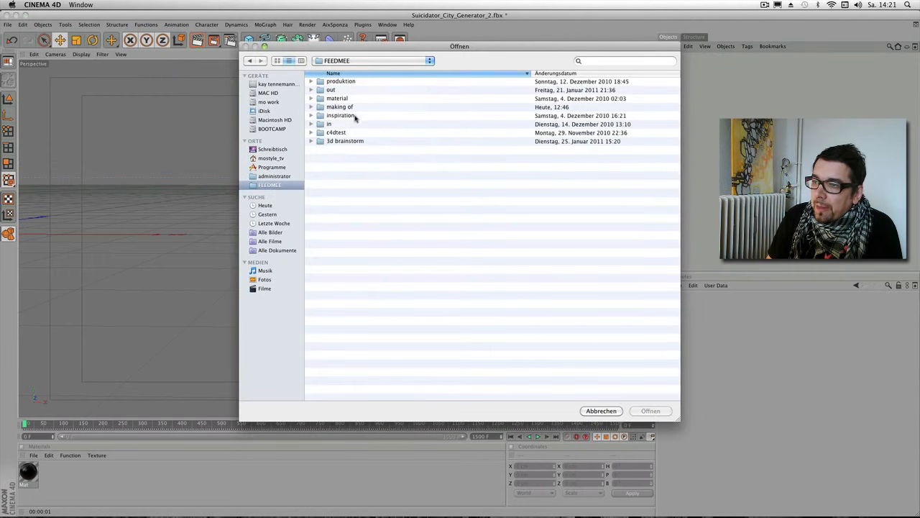
double_click(344, 81)
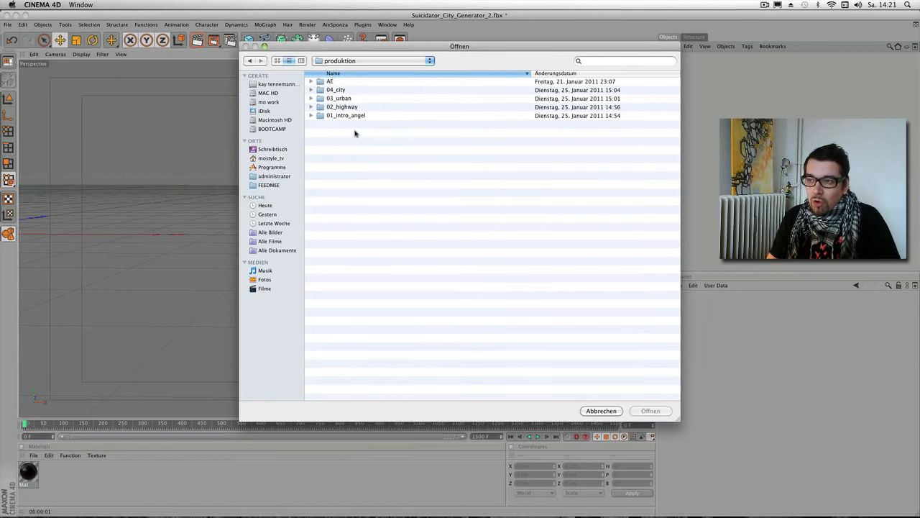
left_click(357, 117)
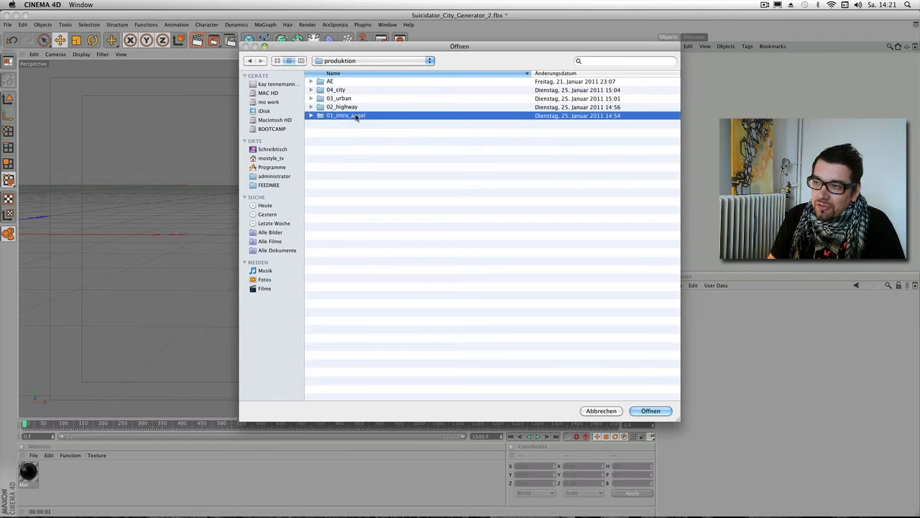
double_click(357, 117)
double_click(359, 108)
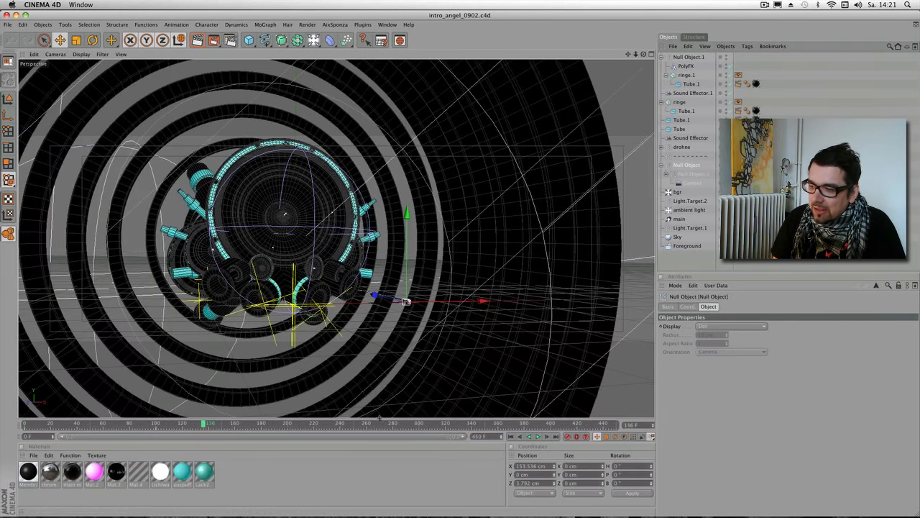
Step: Delete Null Object.1, Sound Effector.1, ringe, Tube.1, Tube and Sound Effector above the drohne group
left_click_drag(380, 418, 379, 320)
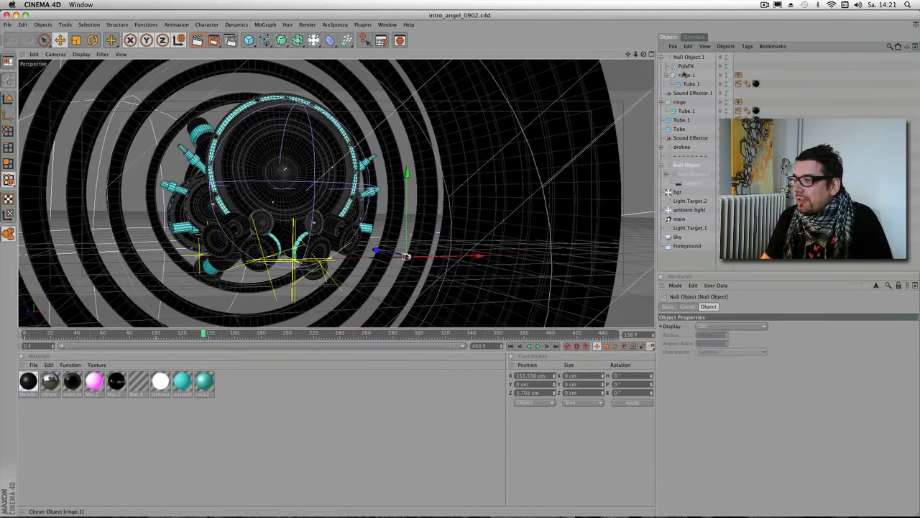
left_click(698, 58)
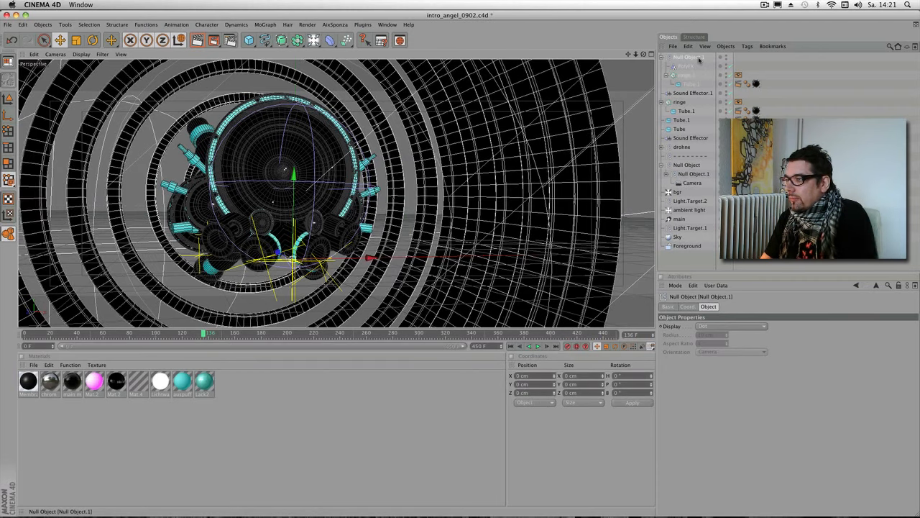
key("Delete")
left_click(696, 58)
key("Delete")
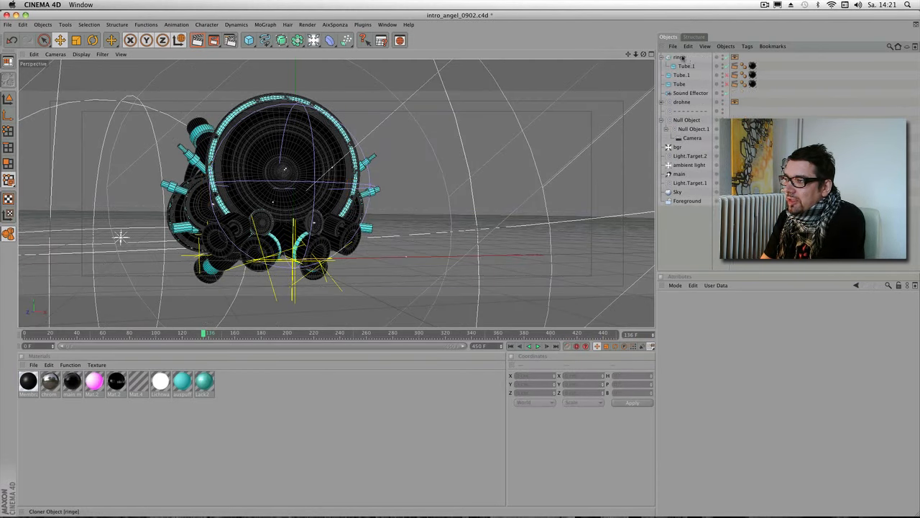
left_click(694, 58)
key("Delete")
left_click(685, 59)
key("Delete")
left_click(683, 59)
key("Delete")
left_click(688, 59)
key("Delete")
Step: Expand the drohne hierarchy, undo the deletion of Sound Effector and set the timeline to frame 135
left_click(661, 58)
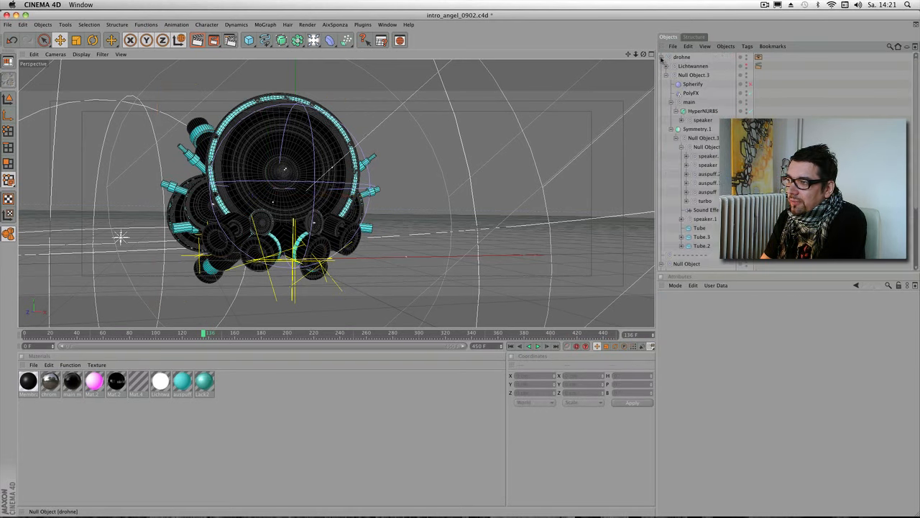
left_click(11, 40)
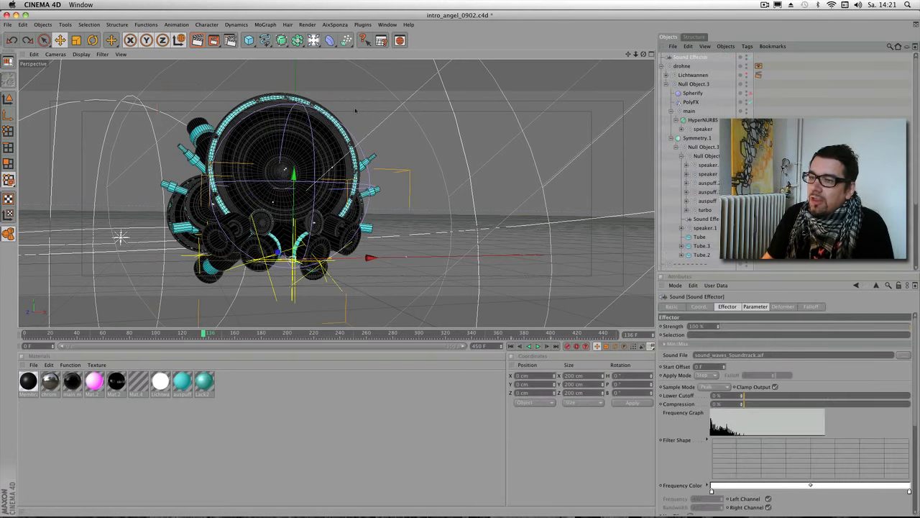
mouse_move(204, 334)
left_mouse_down()
mouse_move(38, 341)
mouse_move(202, 341)
left_mouse_up()
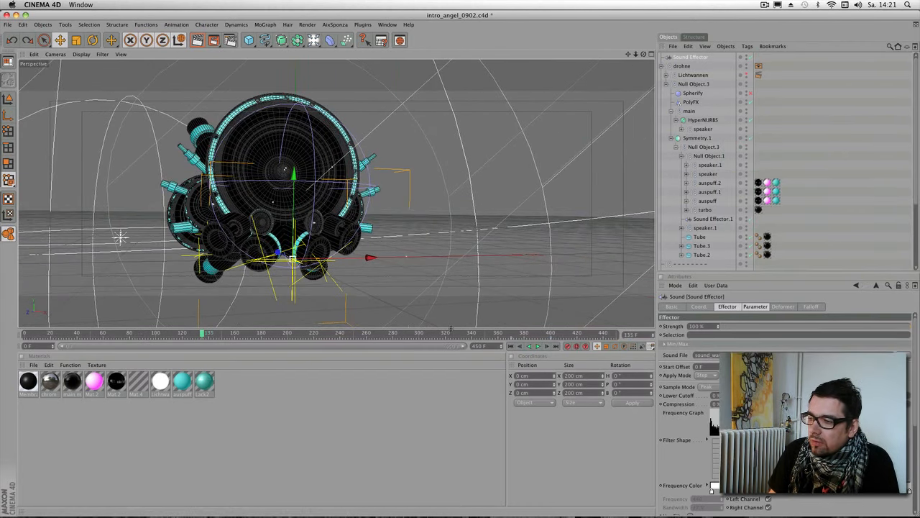
left_click_drag(450, 328, 467, 375)
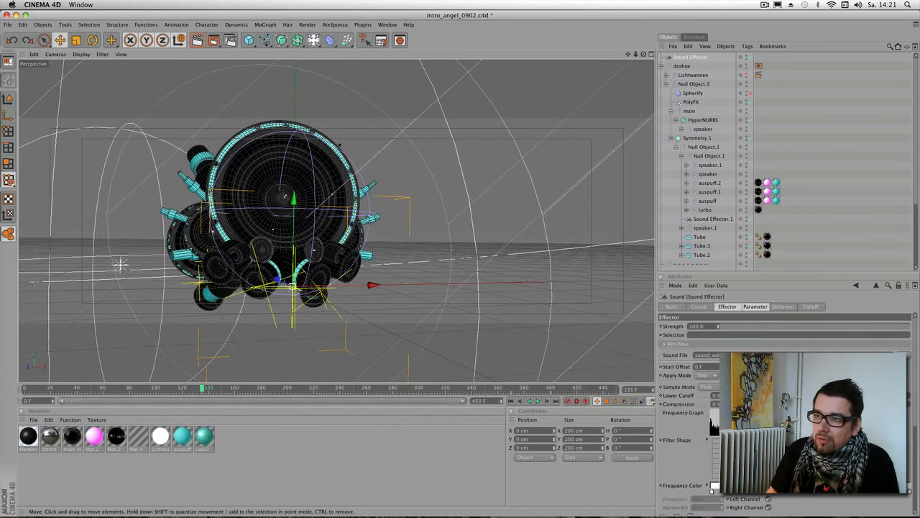
Step: Select Symmetry.1 in the drohne hierarchy and disable it so only the unmirrored half of the drone's parts remains
left_click(248, 39)
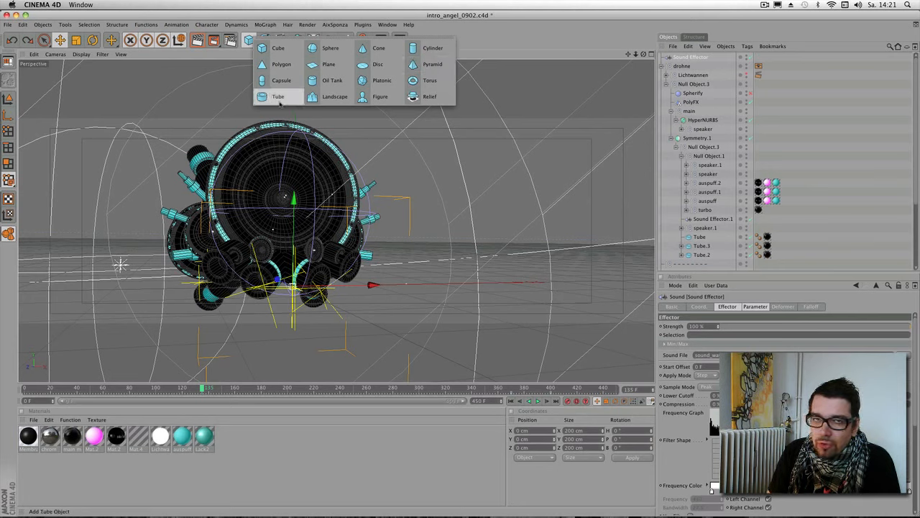
left_click(315, 254)
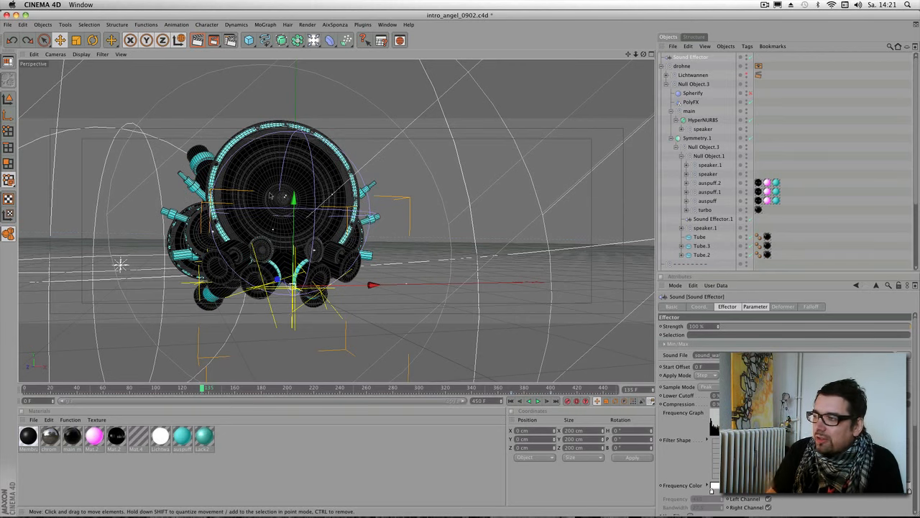
left_click(692, 141)
left_click(749, 137)
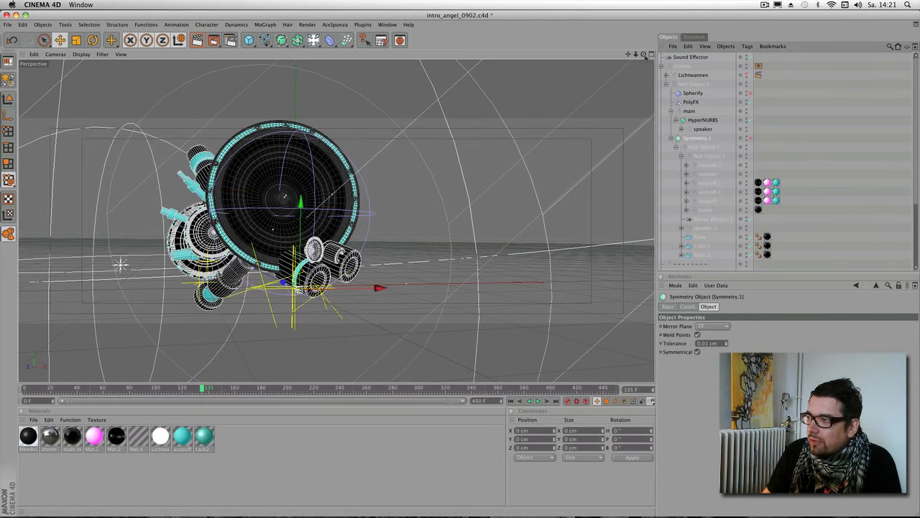
Step: Select Sound Effector.1 inside Symmetry.1 and examine its Deformation options, keeping Object as the mode
left_click_drag(644, 56, 653, 56)
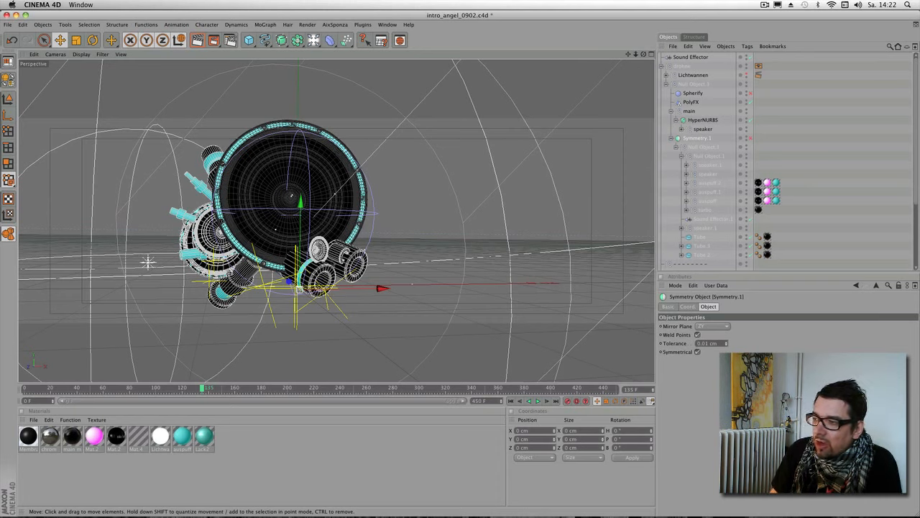
left_click(705, 219)
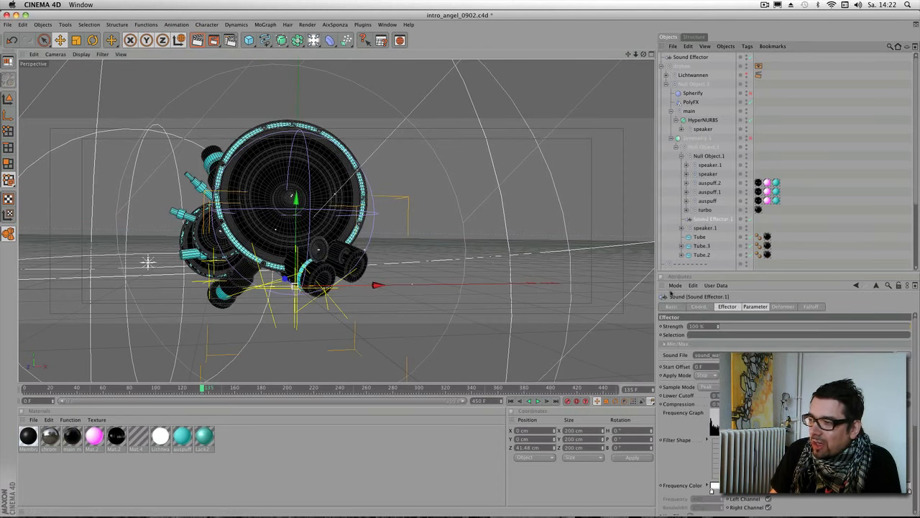
left_click(786, 307)
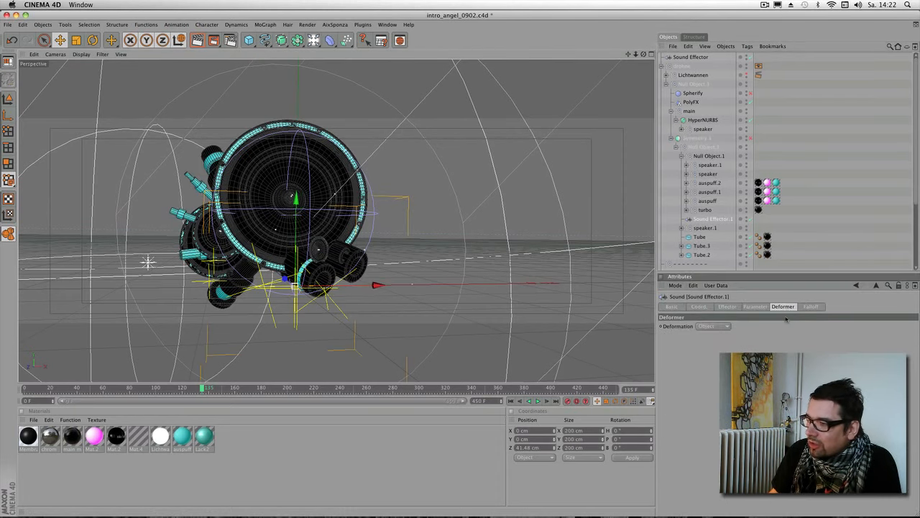
left_click(724, 327)
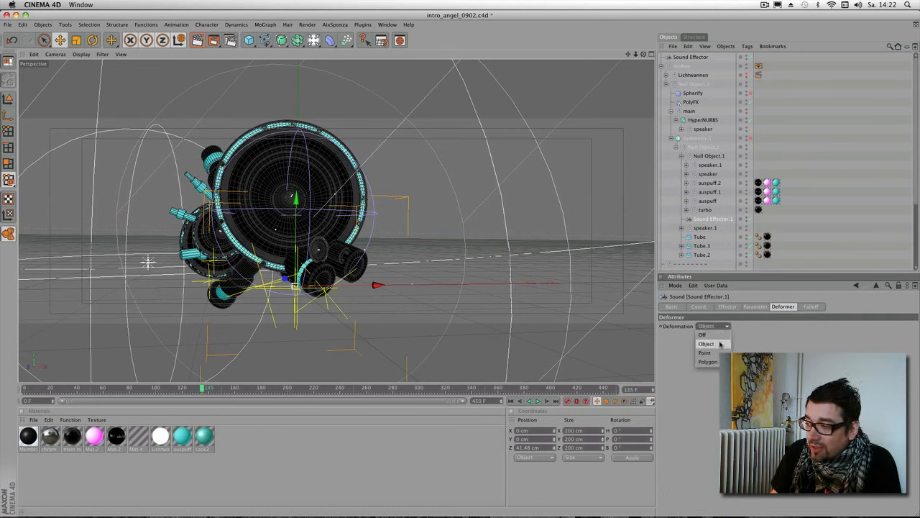
left_click(765, 344)
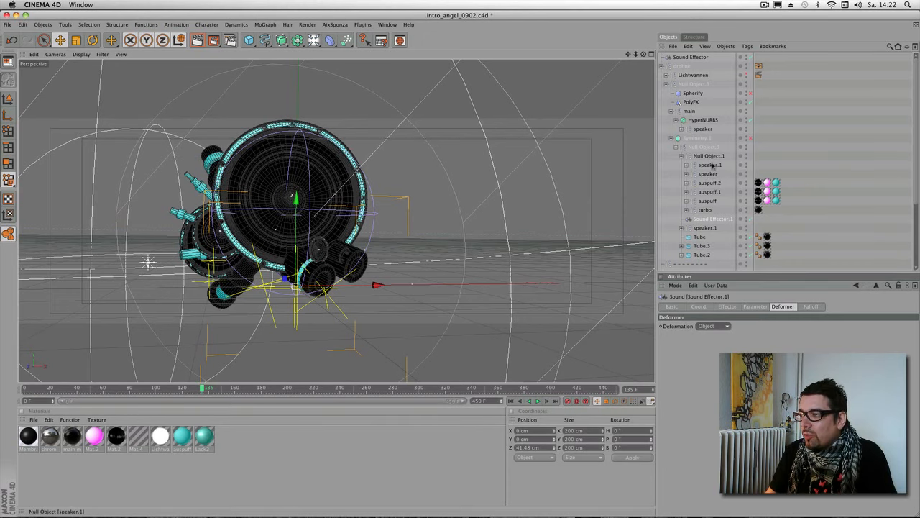
left_click(709, 327)
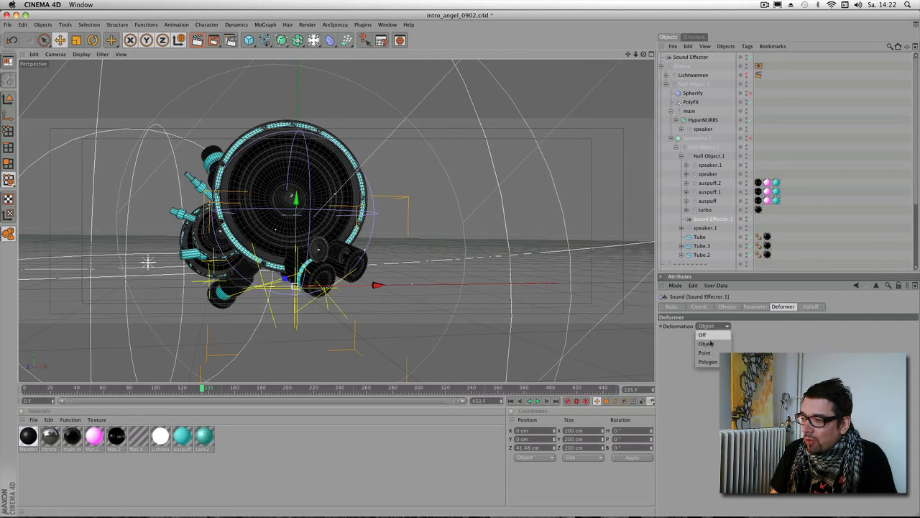
left_click(711, 384)
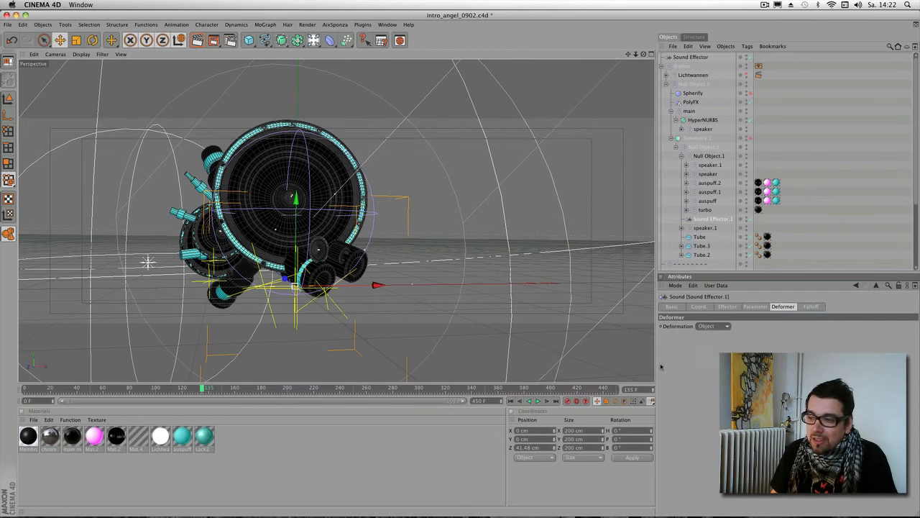
Step: Play the animation in the viewport to watch the sound-driven drone parts, stopping at frame 301
left_click(537, 400)
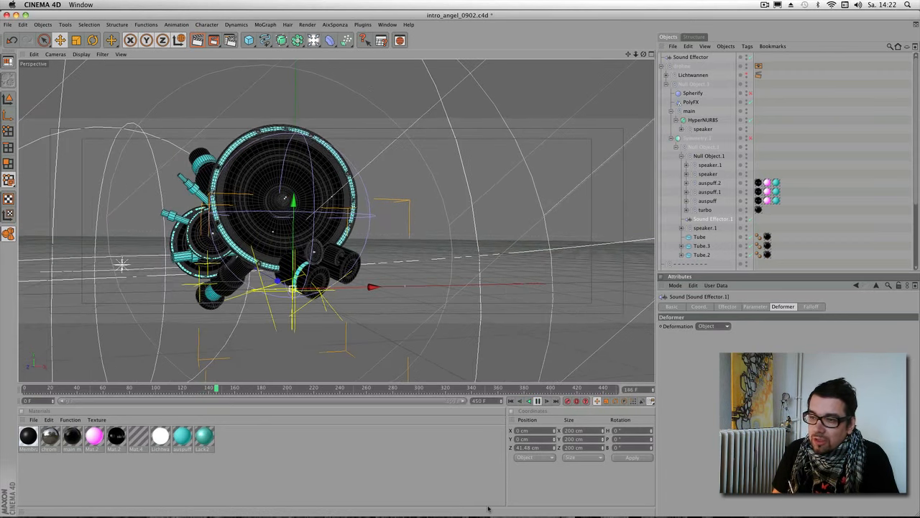
mouse_move(313, 501)
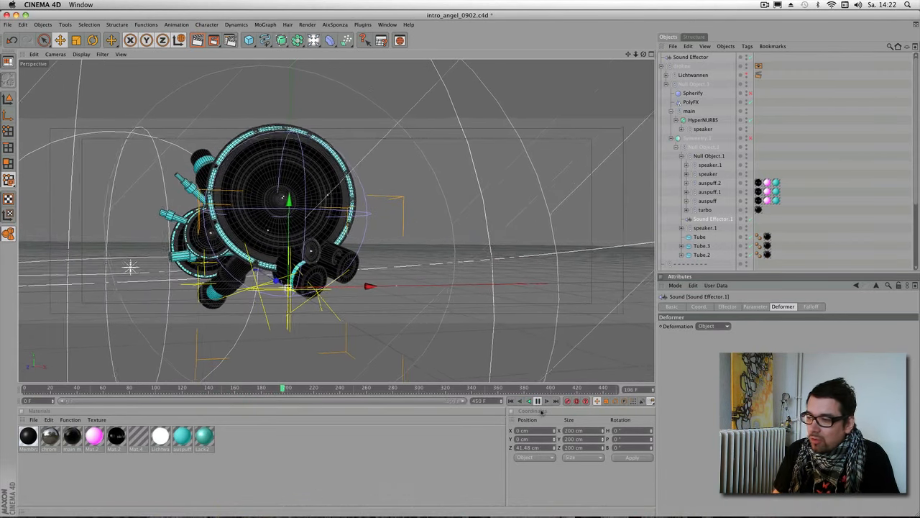
left_click(537, 401)
left_click(538, 400)
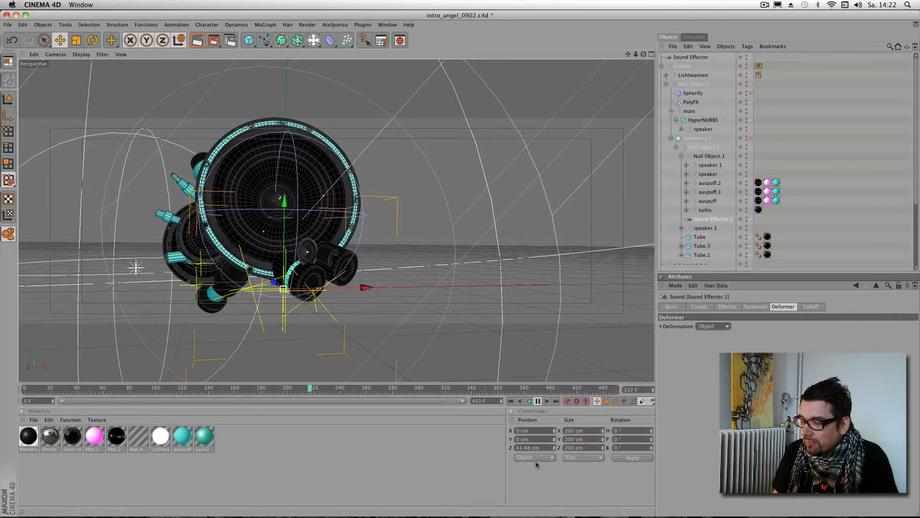
left_click(538, 401)
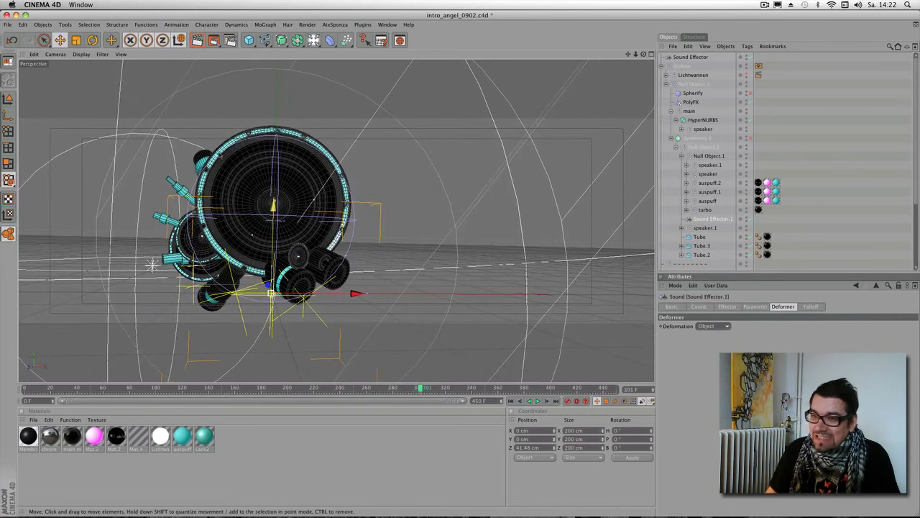
Step: Lower the viewport's level of detail and play the animation on to frame 355
left_click(81, 53)
mouse_move(101, 67)
left_click(200, 73)
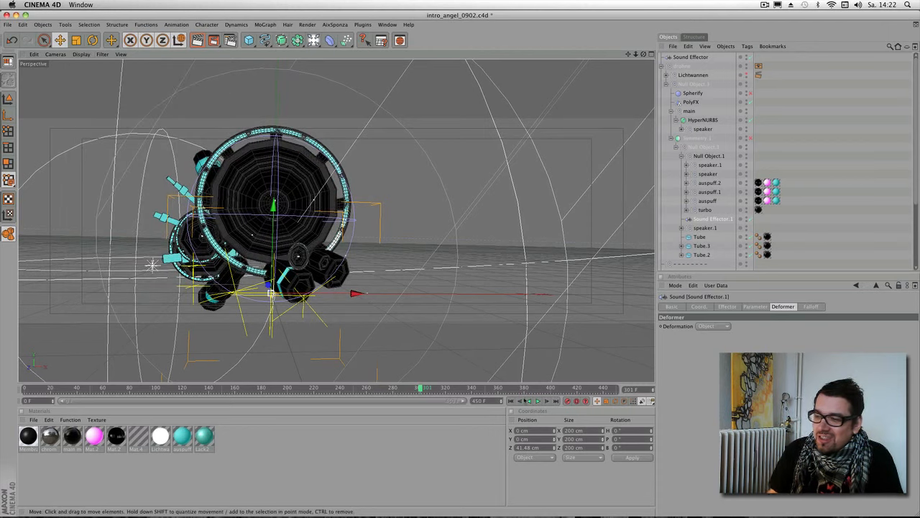
left_click(537, 400)
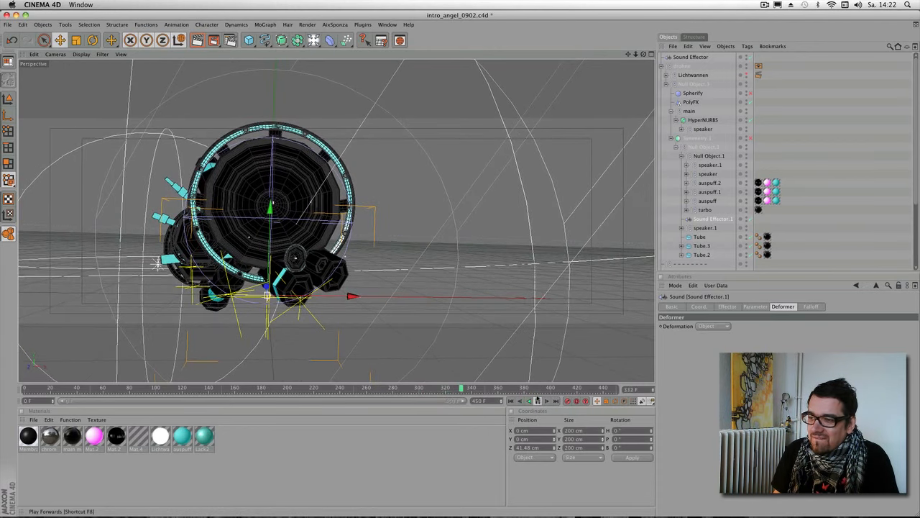
left_click(537, 401)
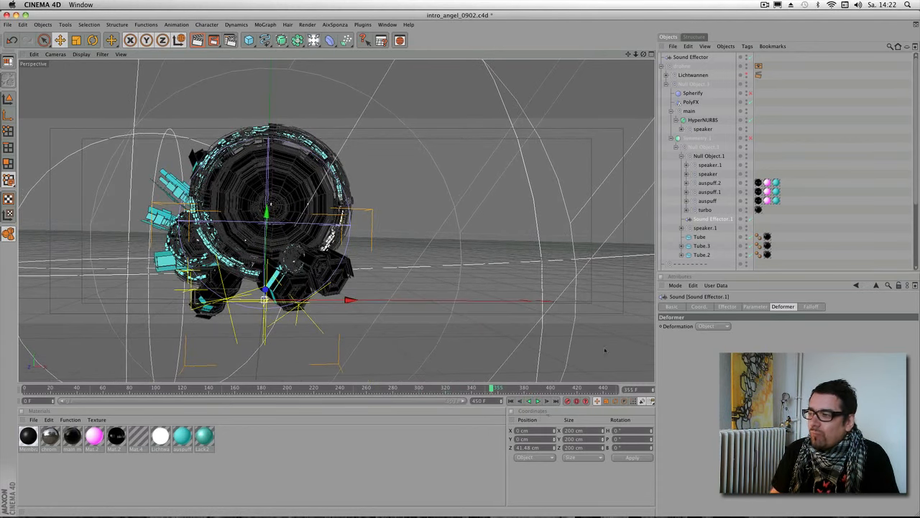
Step: Enlarge the object list and expand Tube.2, Tube.3 and turbo to inspect their child objects, collapsing turbo again
left_click_drag(709, 271, 706, 399)
left_click(691, 369)
left_click(682, 255)
left_click(682, 245)
left_click(686, 210)
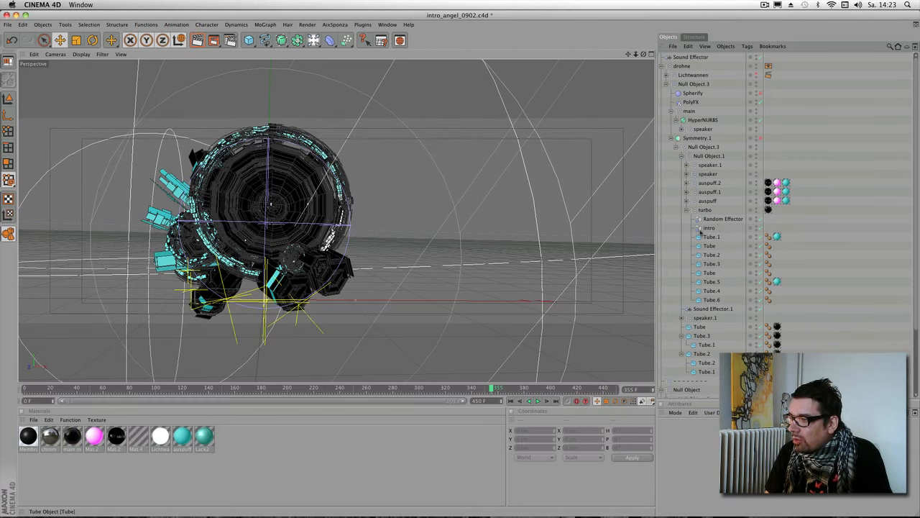
left_click(687, 210)
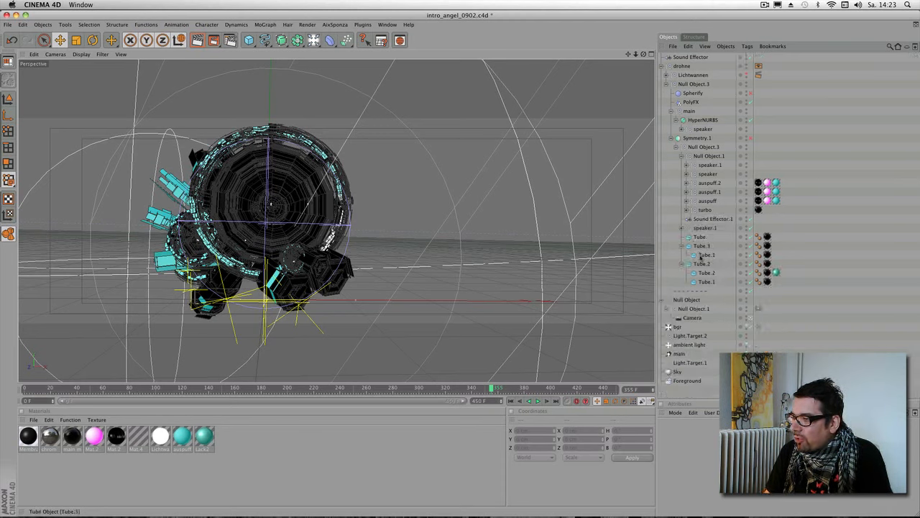
Step: Collapse Null Object.3 under Symmetry.1 and select it and the main group in turn to highlight their parts
left_click(676, 146)
left_click(691, 147)
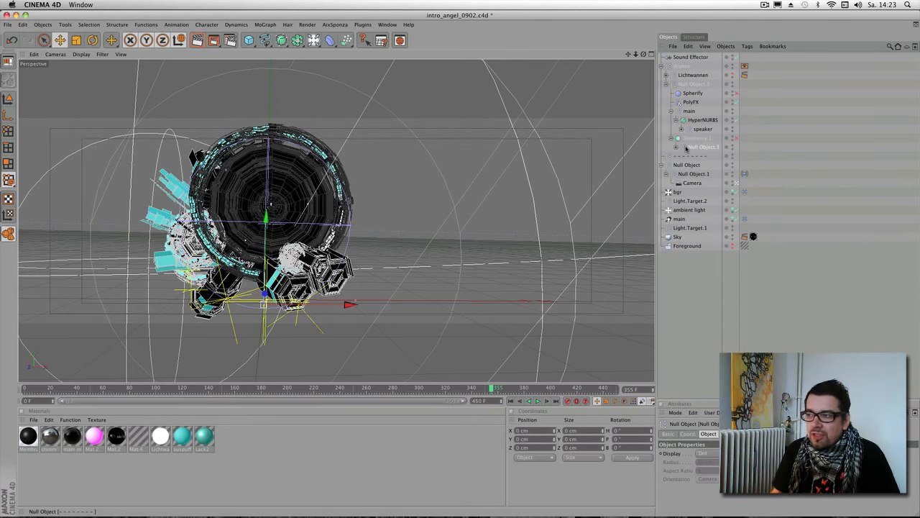
left_click(690, 111)
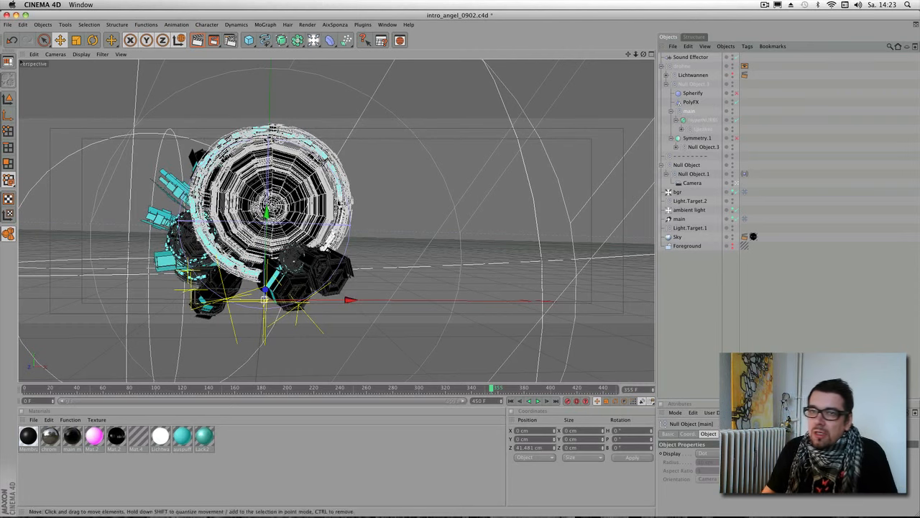
Step: Revert the scene to its saved version and delete the drohne group so only the rings remain
left_click(7, 25)
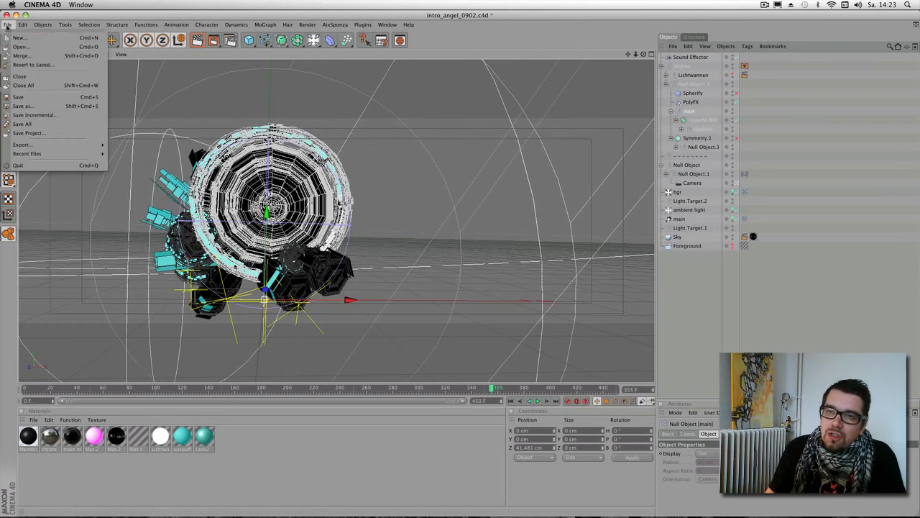
left_click(43, 65)
left_click(532, 176)
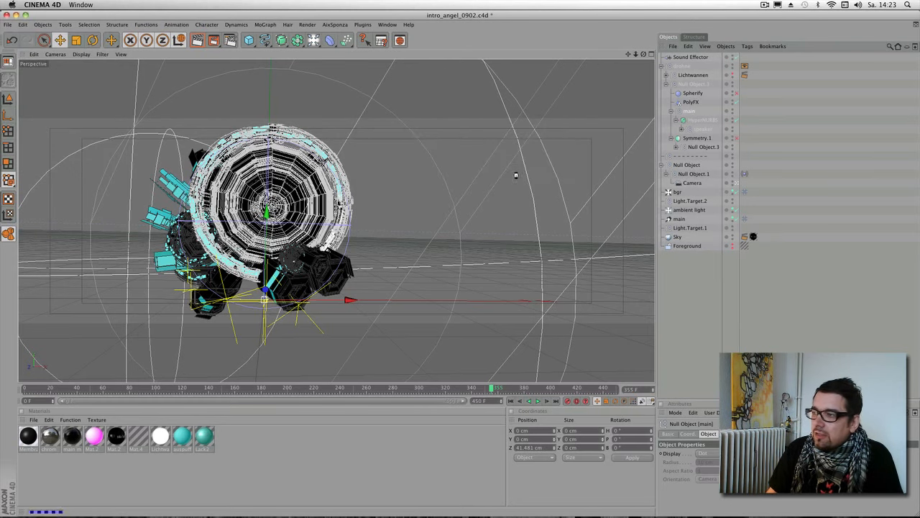
left_click(687, 148)
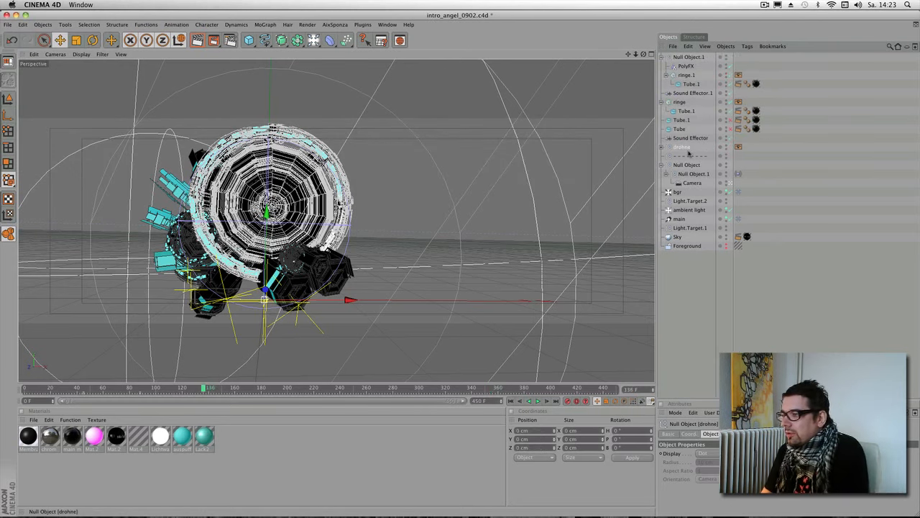
key("Delete")
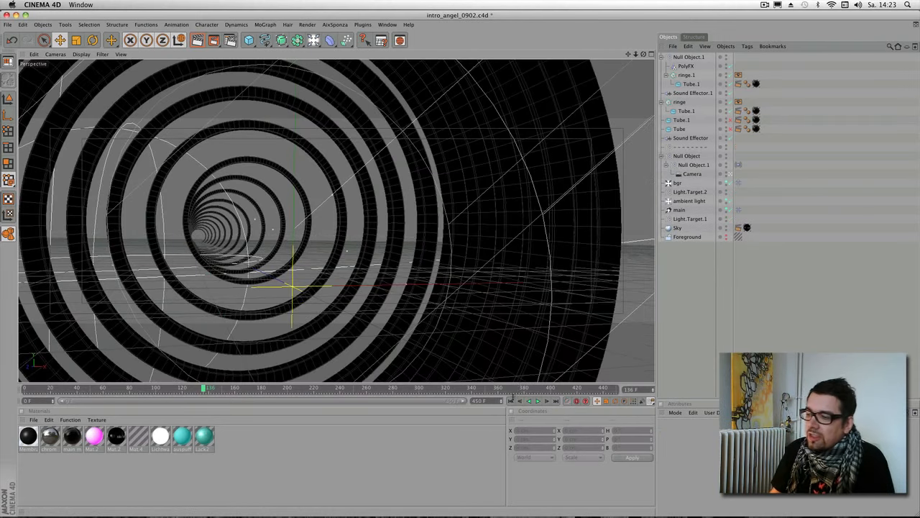
Step: Play the ring animation from the first frame and stop at frame 69
left_click(511, 400)
left_click(538, 401)
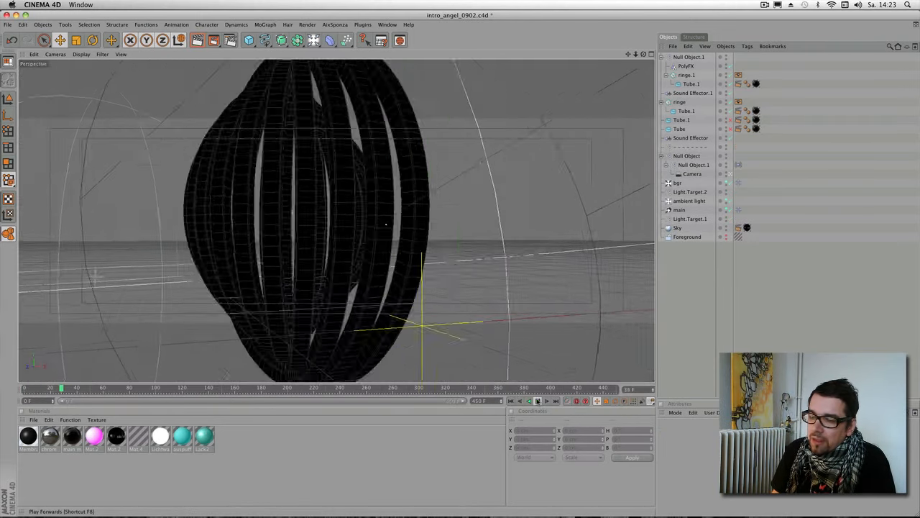
left_click(537, 401)
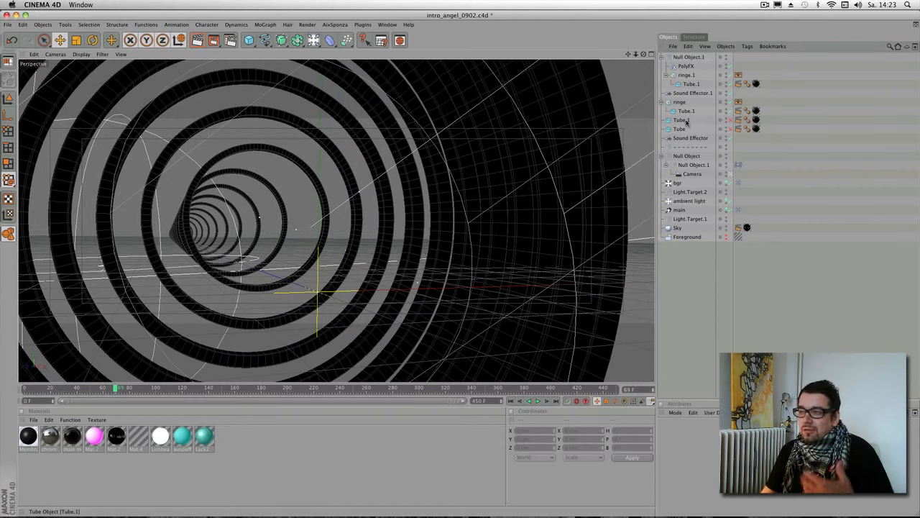
Step: Select the ringe cloner, enlarge its attributes to show all object settings, and replay the animation from the start to frame 130
left_click(688, 120)
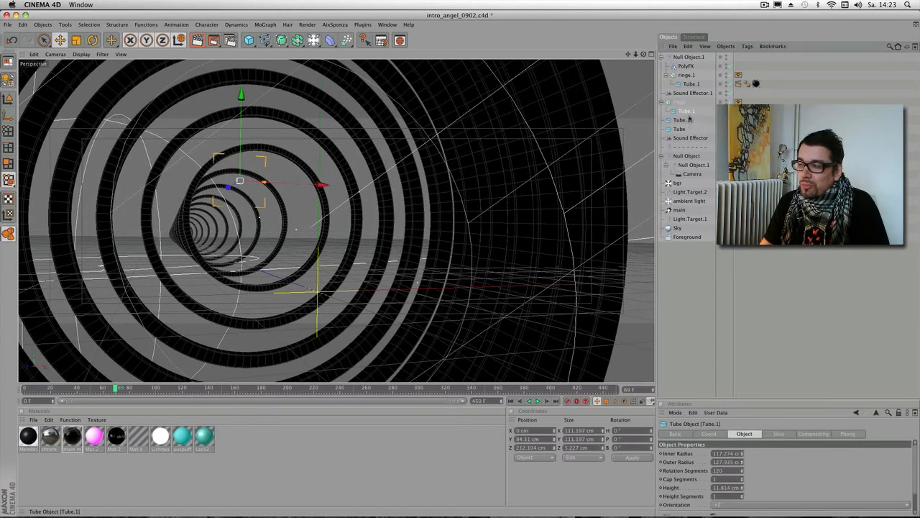
left_click(681, 103)
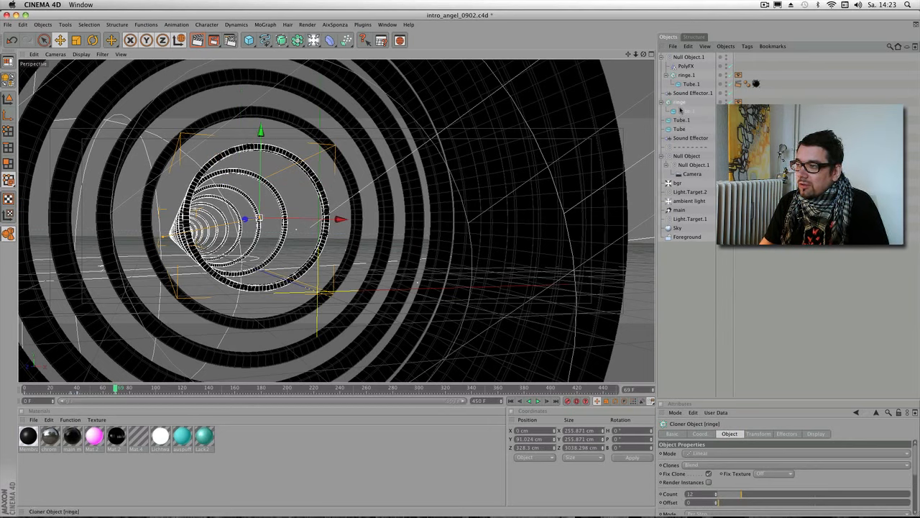
left_click_drag(736, 403, 736, 336)
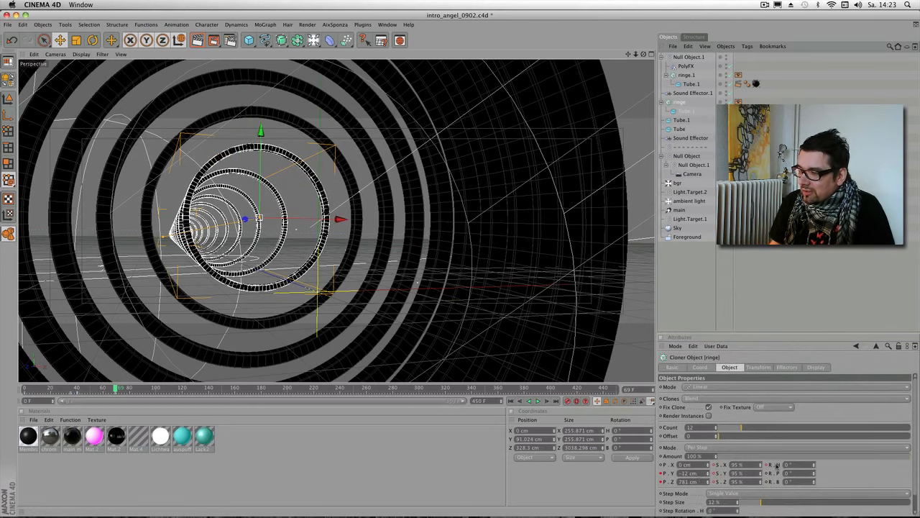
left_click_drag(777, 332, 777, 253)
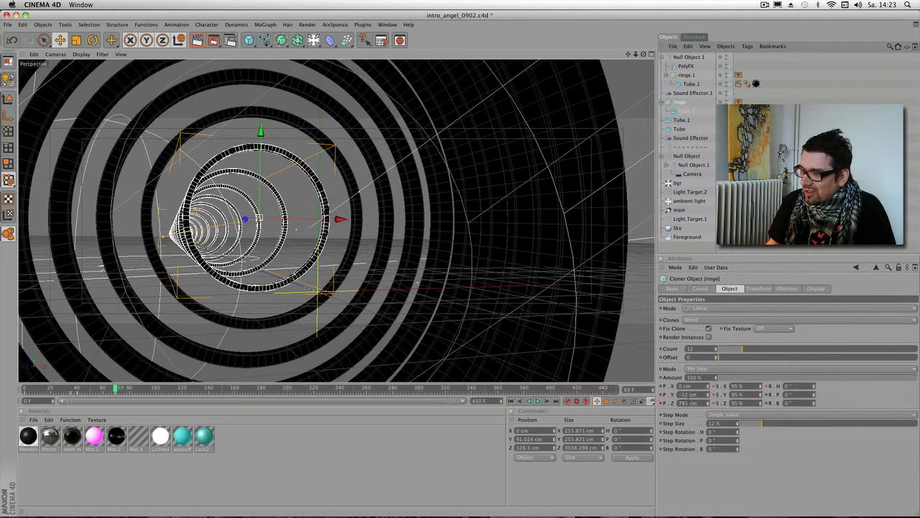
left_click(512, 400)
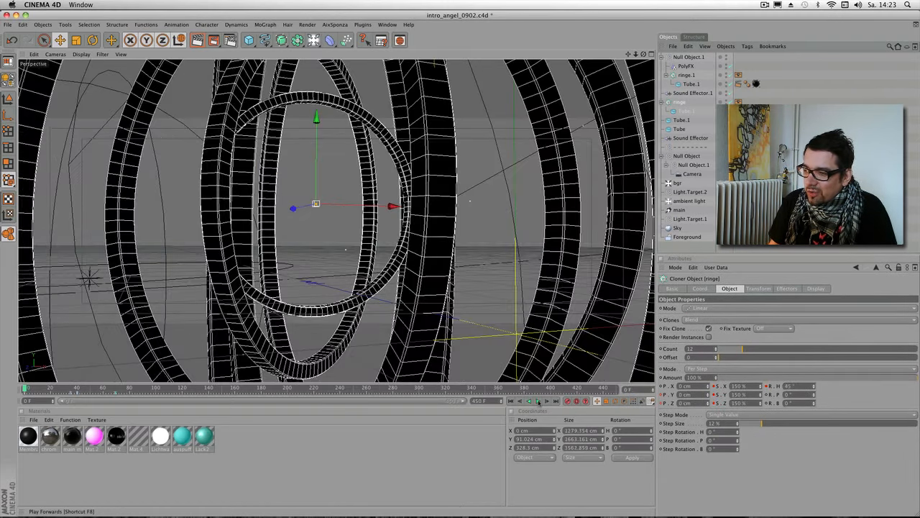
left_click(537, 401)
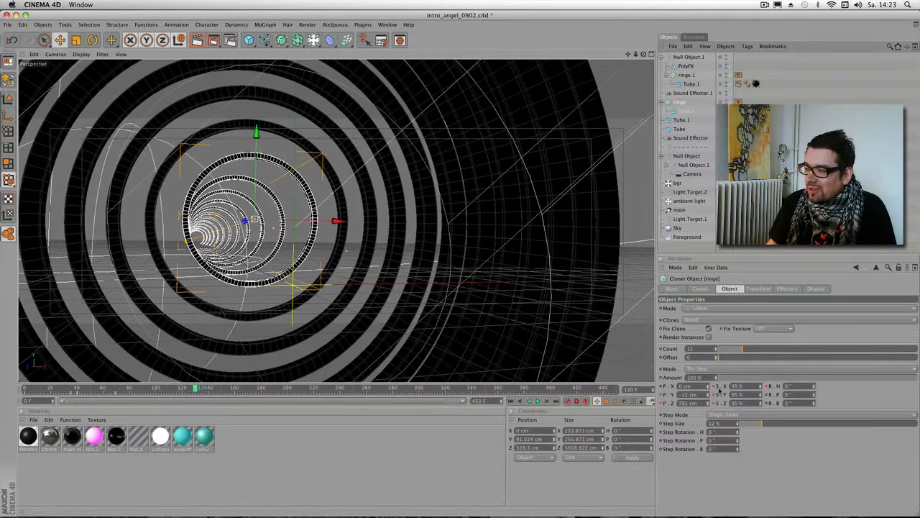
Step: Try per-step values on the ringe cloner: P.Y 34 cm, S.X 81 % and P.Z 771 cm
left_click_drag(710, 395, 707, 375)
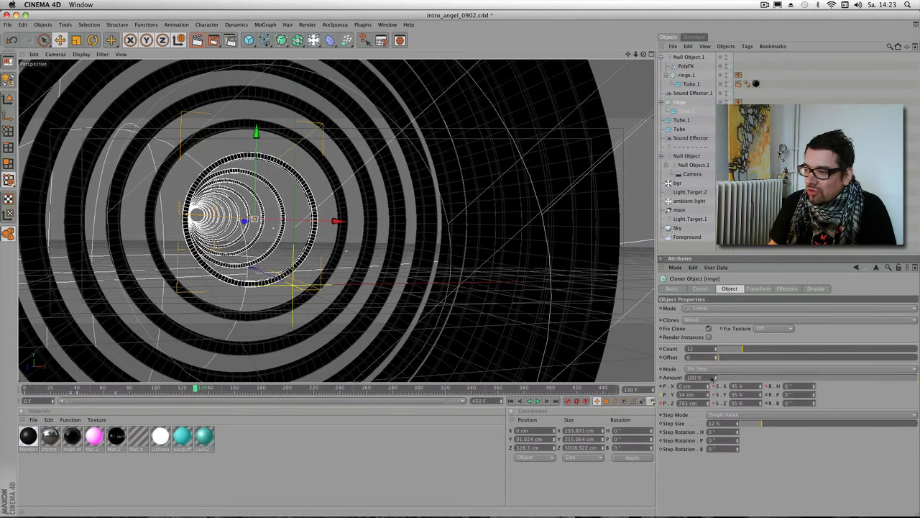
left_click_drag(763, 389, 760, 394)
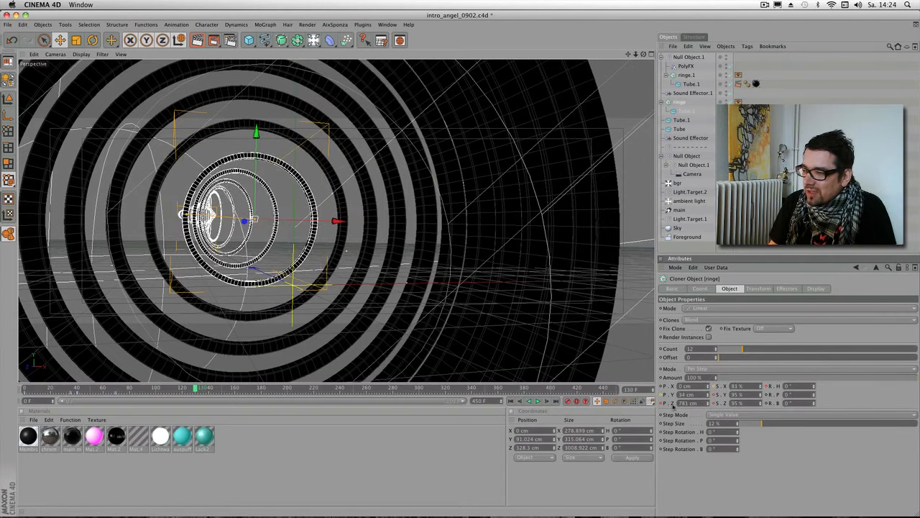
left_click_drag(710, 406, 708, 409)
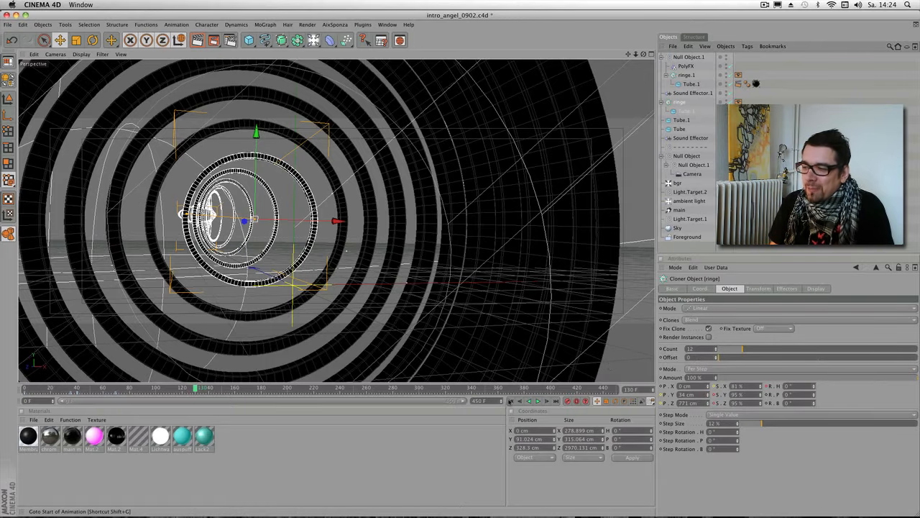
Step: Replay the ringe cloner's animation from the first frame and stop at frame 84
left_click(512, 401)
left_click(538, 401)
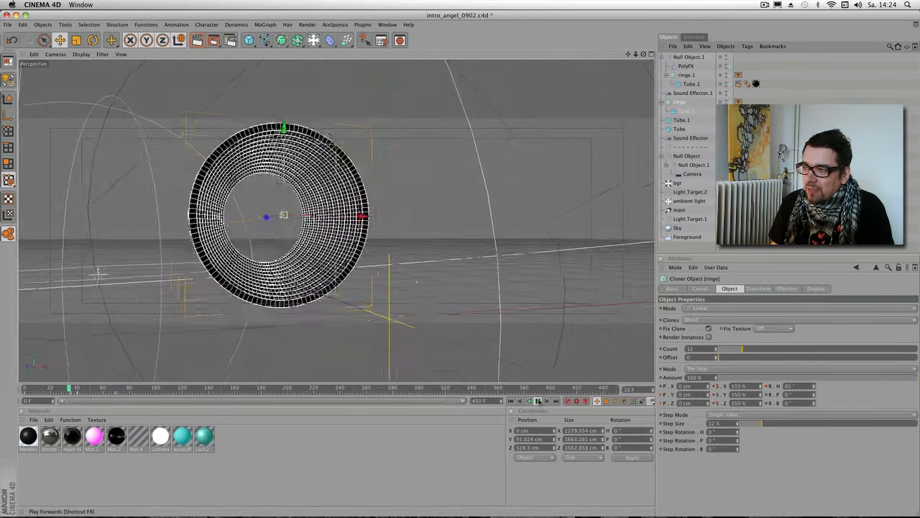
left_click(537, 401)
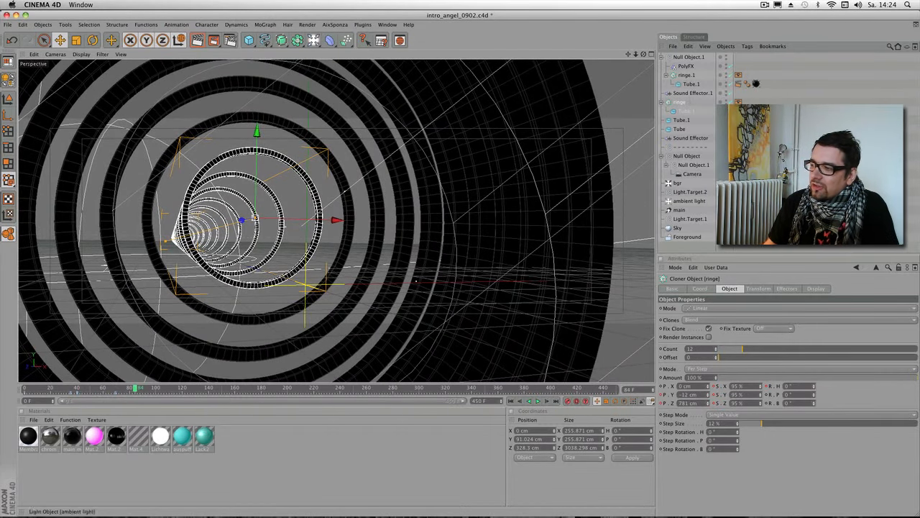
Step: Show the ringe cloner's effectors and play the animation through to frame 249
left_click(788, 288)
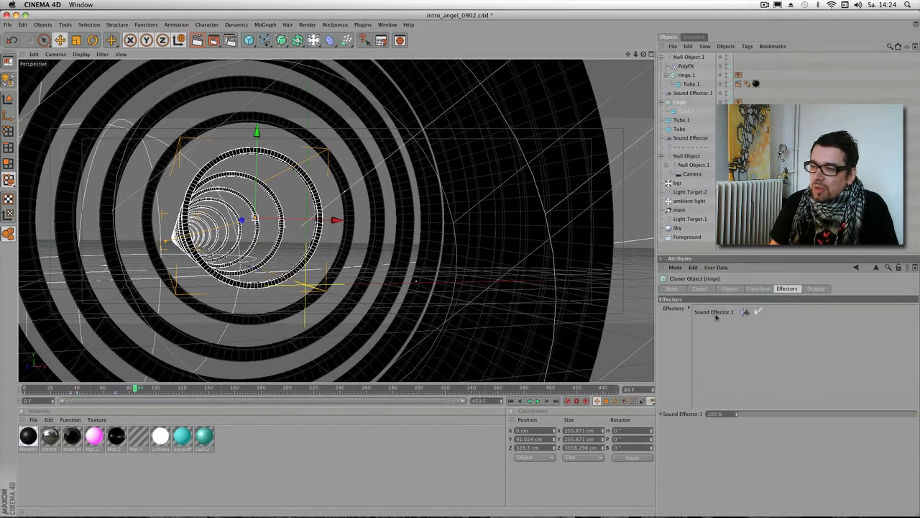
left_click(538, 402)
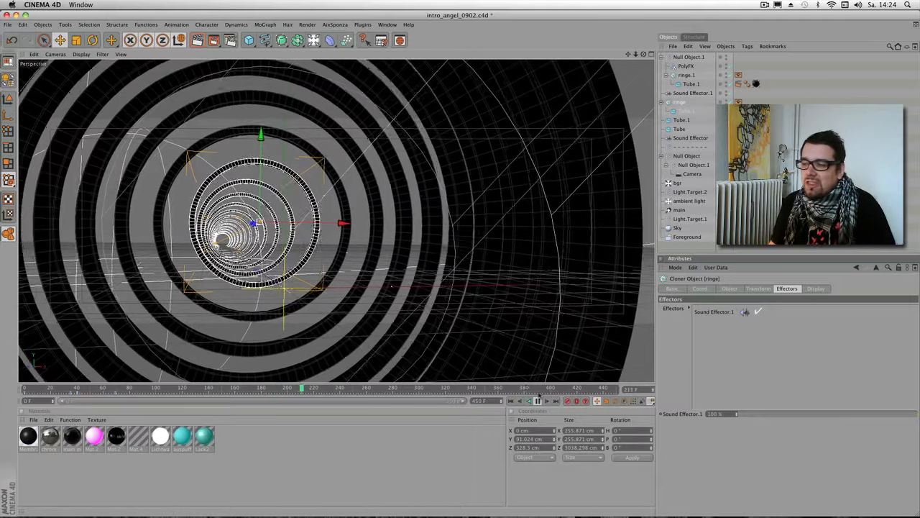
left_click(537, 401)
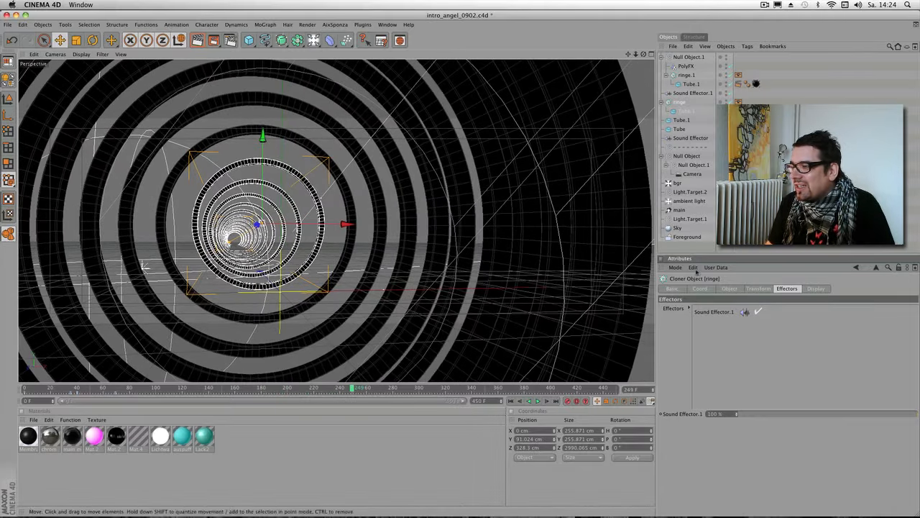
Step: Select the PolyFX object and scrub to frames 283 and 347 to examine its Sound Effector strength and falloff
key("ctrl+a")
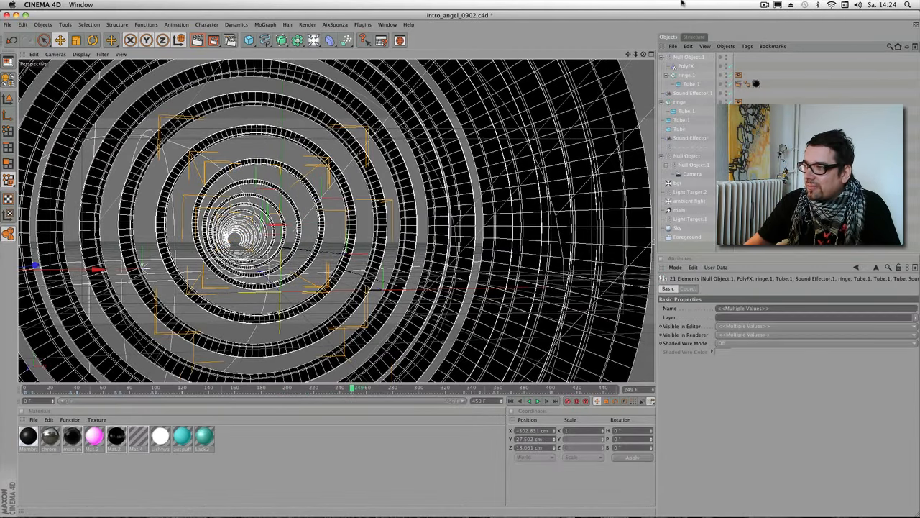
left_click(686, 66)
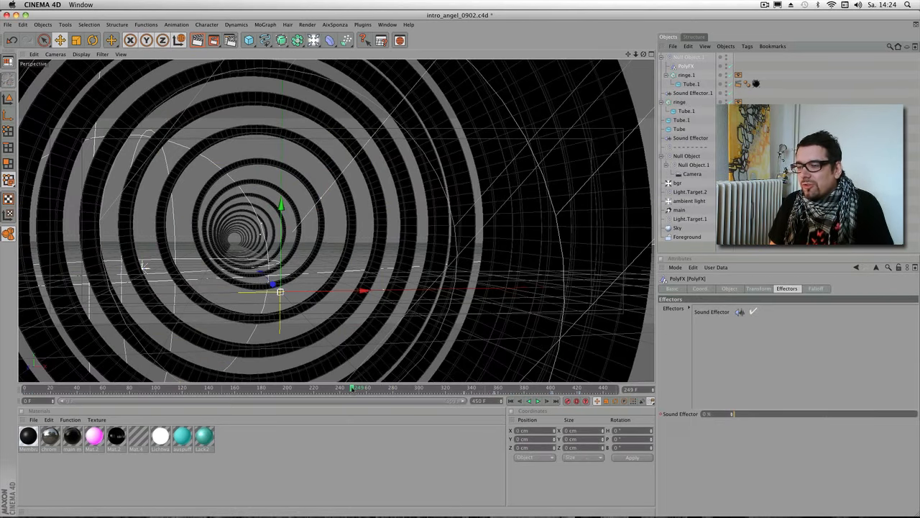
left_click_drag(352, 388, 396, 388)
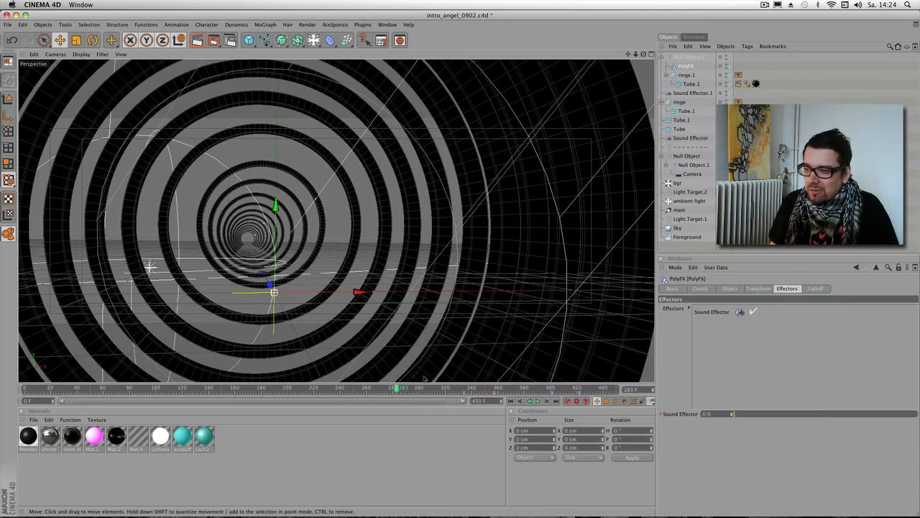
left_click_drag(398, 388, 481, 389)
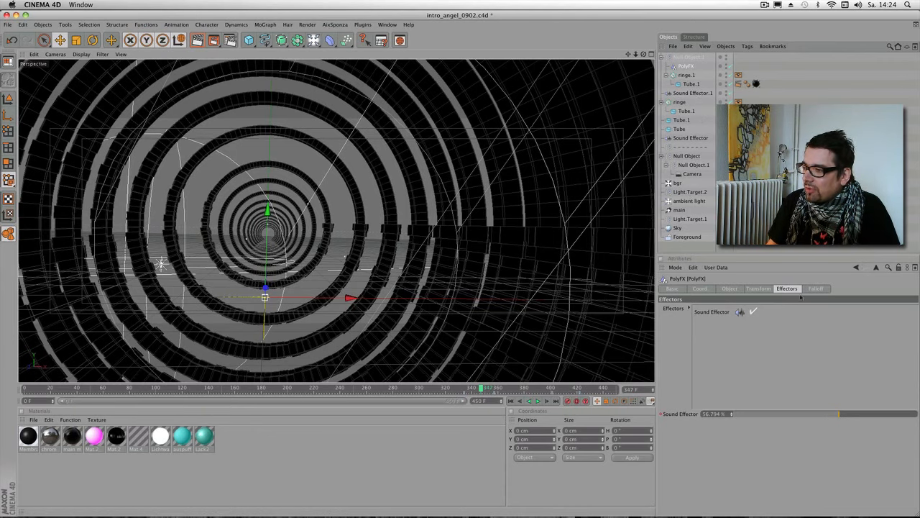
left_click(816, 288)
left_click(787, 288)
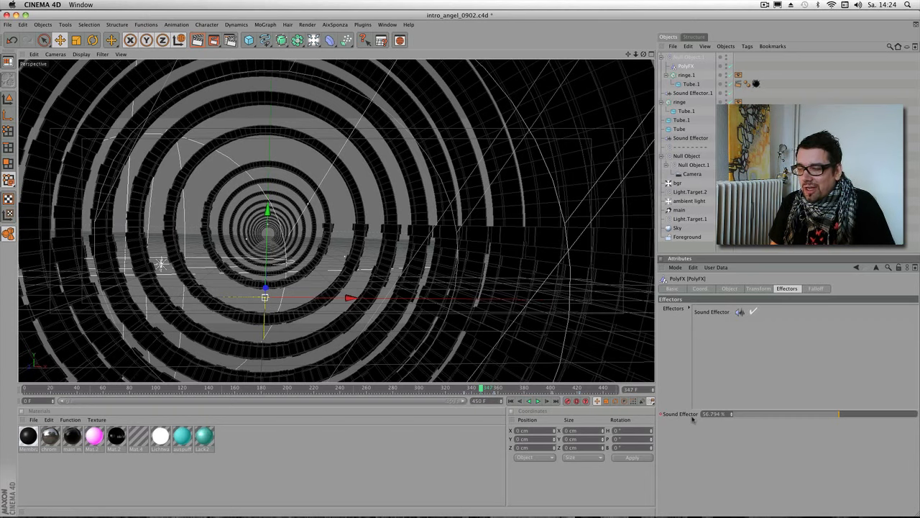
Step: Try the PolyFX object's Sound Effector strength at 100 % at frame 397, and scrub back to the intact rings
left_click_drag(751, 417, 919, 421)
left_click_drag(481, 388, 547, 388)
left_click_drag(759, 414, 917, 414)
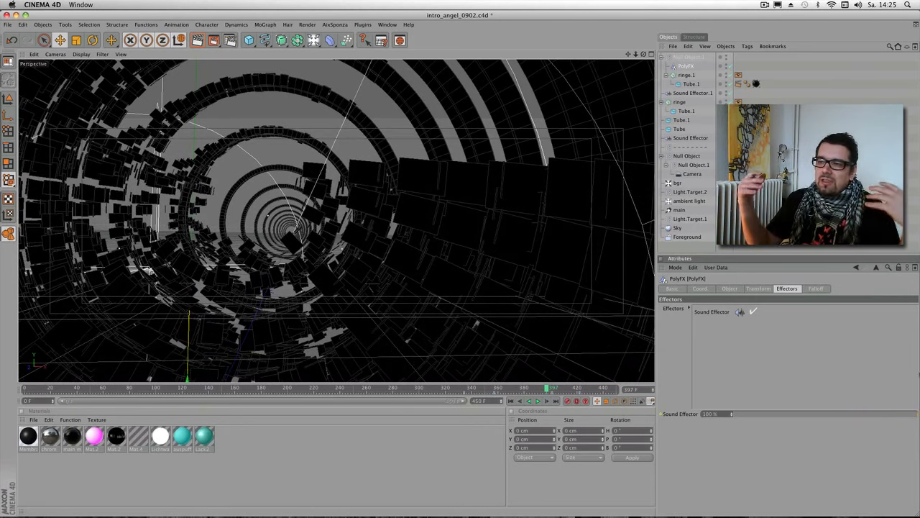
left_click_drag(545, 388, 330, 388)
Step: Close all open projects without saving their changes
left_click(9, 25)
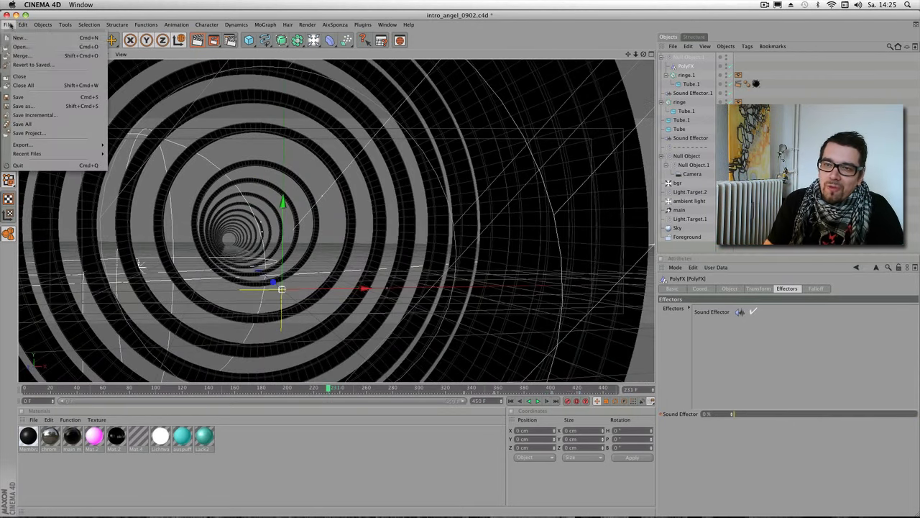
left_click(29, 86)
left_click(424, 176)
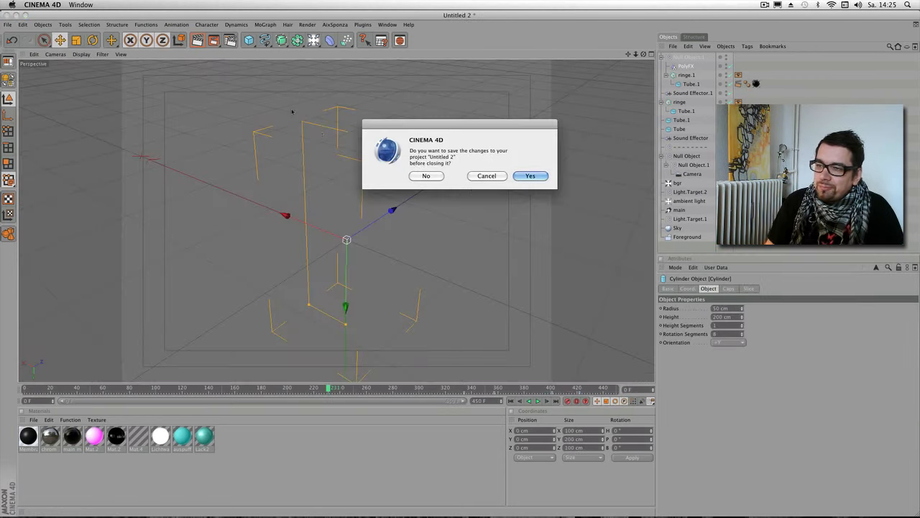
left_click(433, 176)
left_click(427, 176)
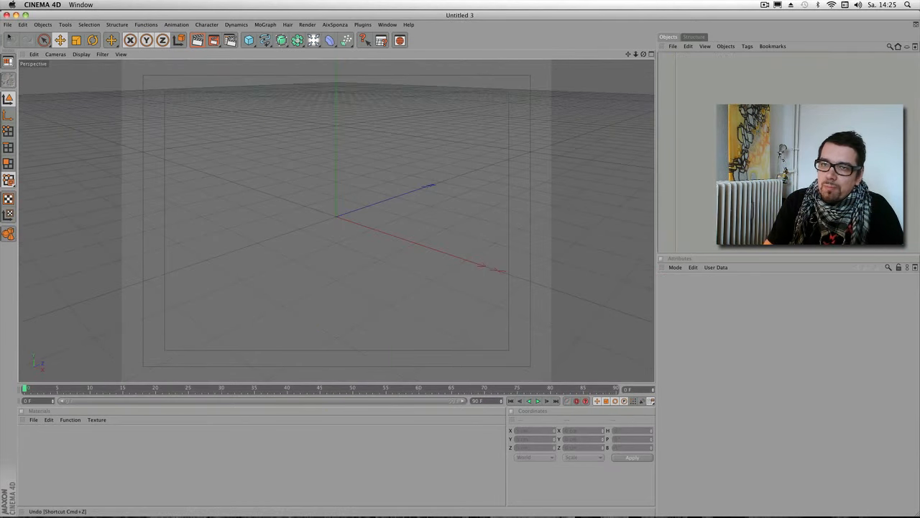
Step: Open the scene highway0801HD.c4d from the 02_highway folder in produktion
left_click(8, 24)
left_click(19, 47)
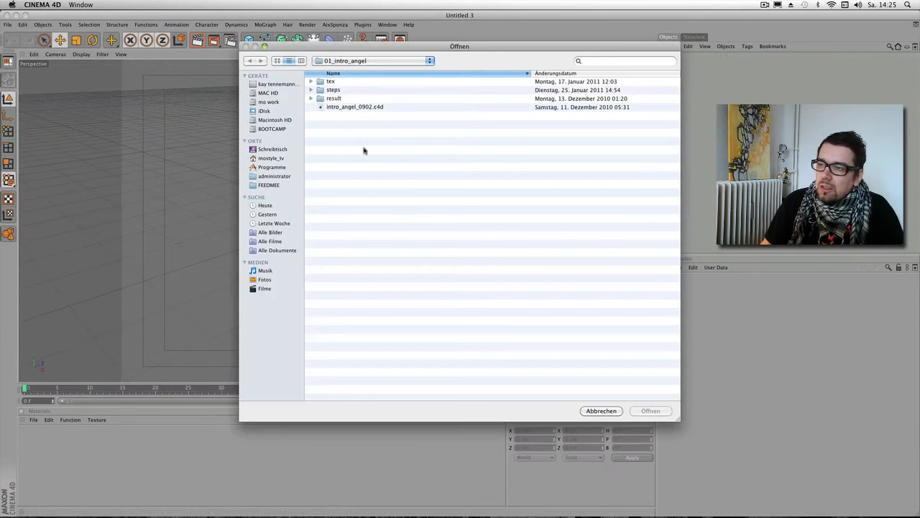
left_click(371, 62)
left_click(369, 72)
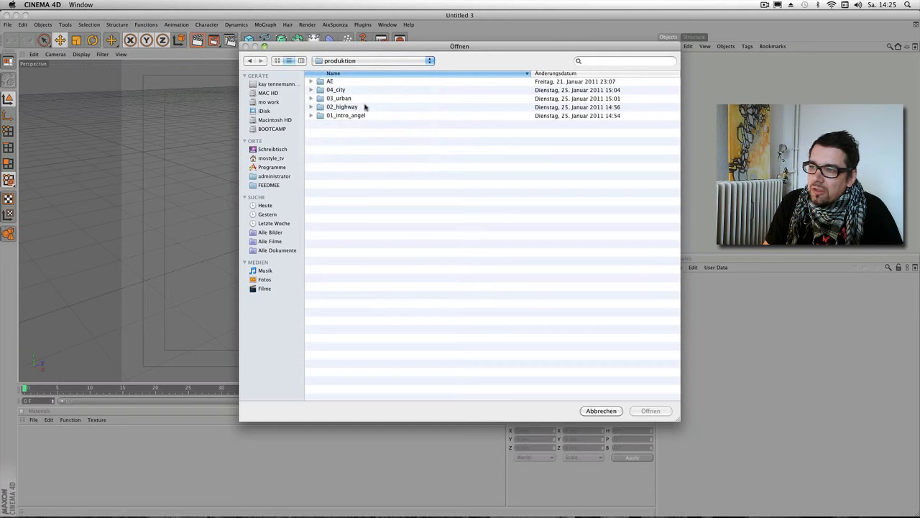
double_click(365, 108)
double_click(365, 109)
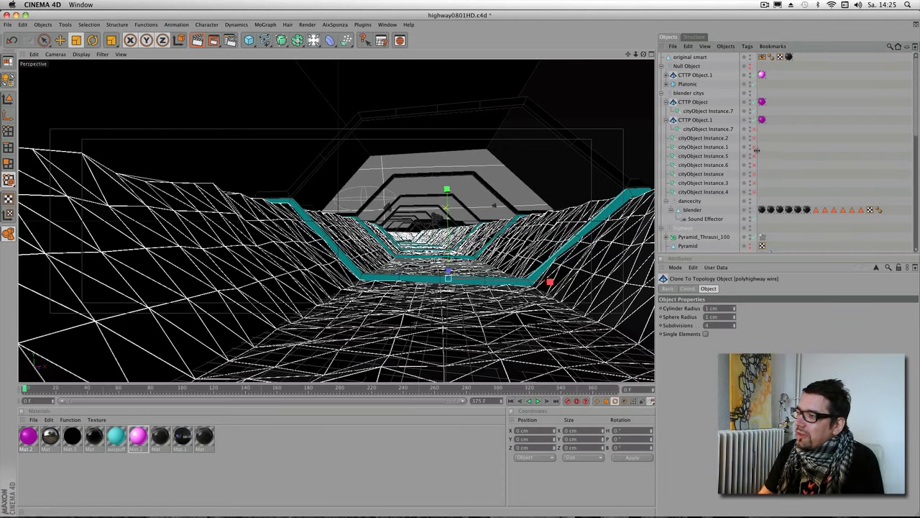
Step: Collapse the Null Object, blender citys and highway groups, and select the new cam null
left_click(663, 66)
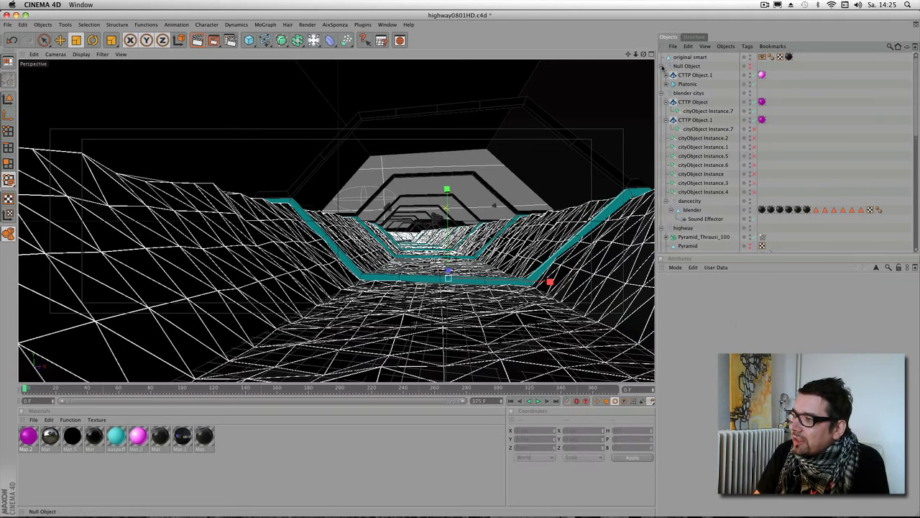
left_click(662, 66)
left_click(661, 74)
left_click(661, 85)
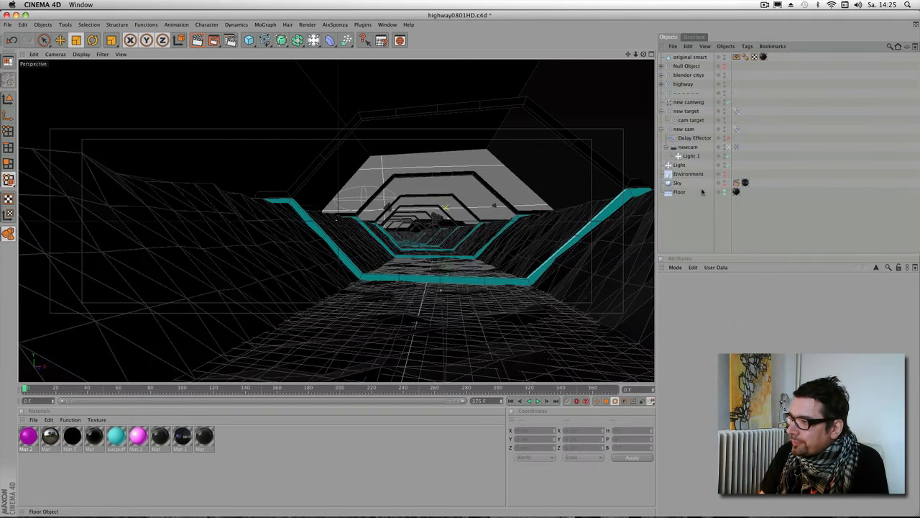
left_click(675, 130)
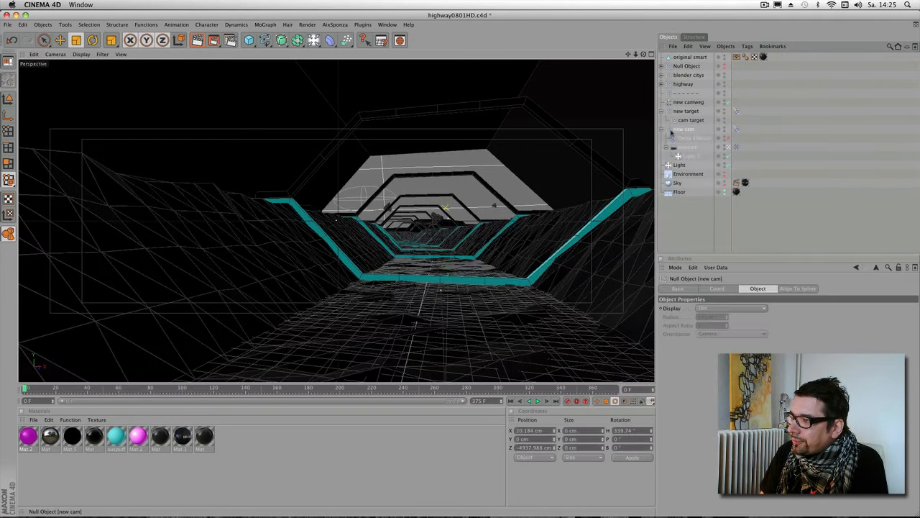
Step: Copy the highway sweep with its profil and weg splines from the highway group into a new project
left_click(661, 84)
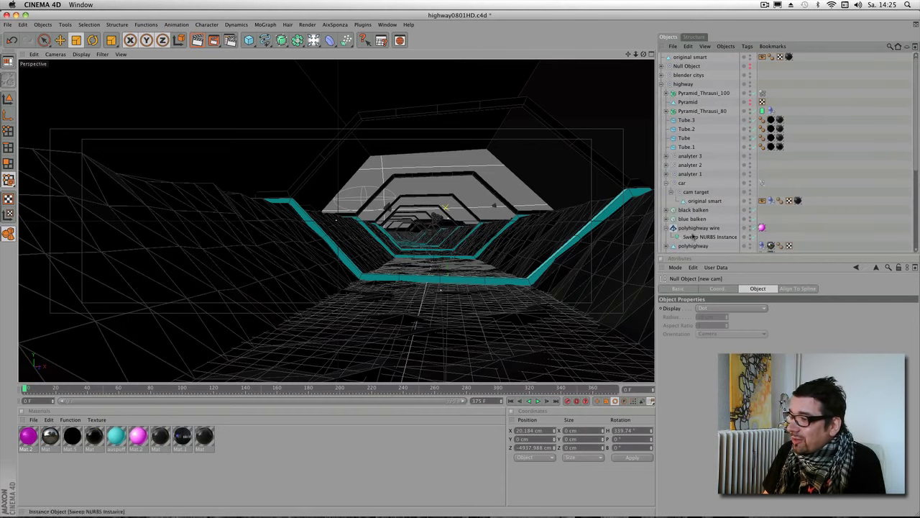
scroll(701, 155, "down", 4)
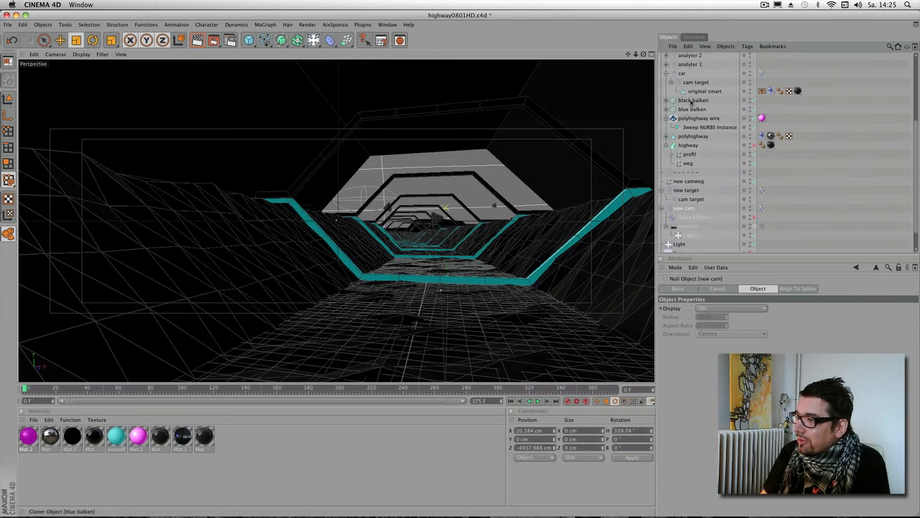
left_click(689, 146)
key("super+c")
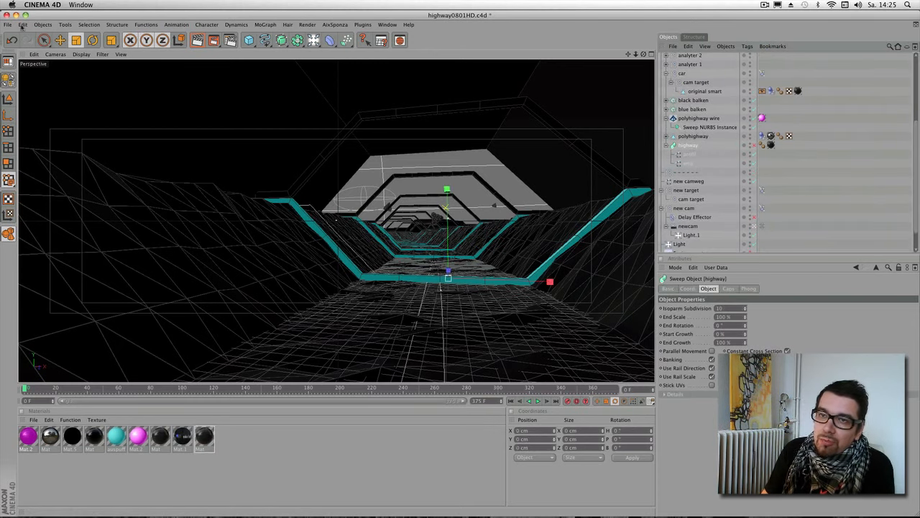
left_click(7, 25)
left_click(18, 31)
key("super+v")
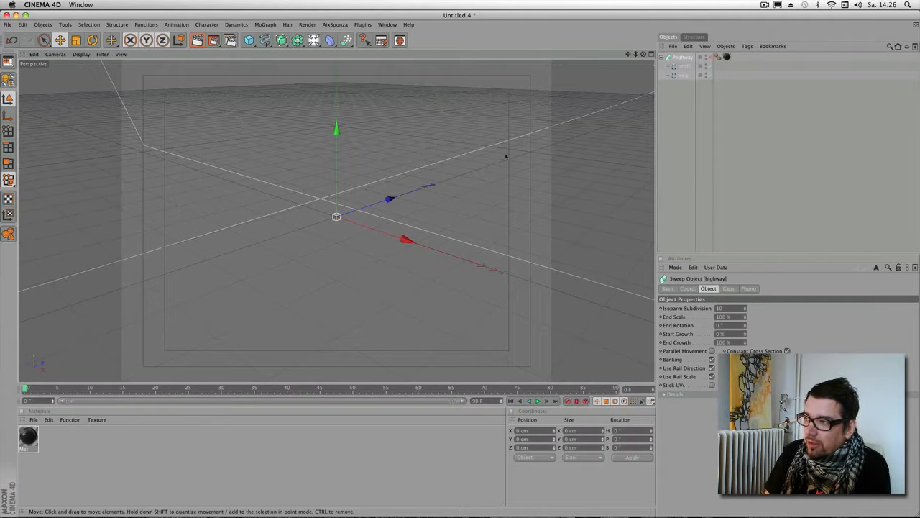
Step: Enable the pasted highway sweep and examine the generated road from several angles
left_click(710, 59)
right_click_drag(561, 173, 108, 210, "alt")
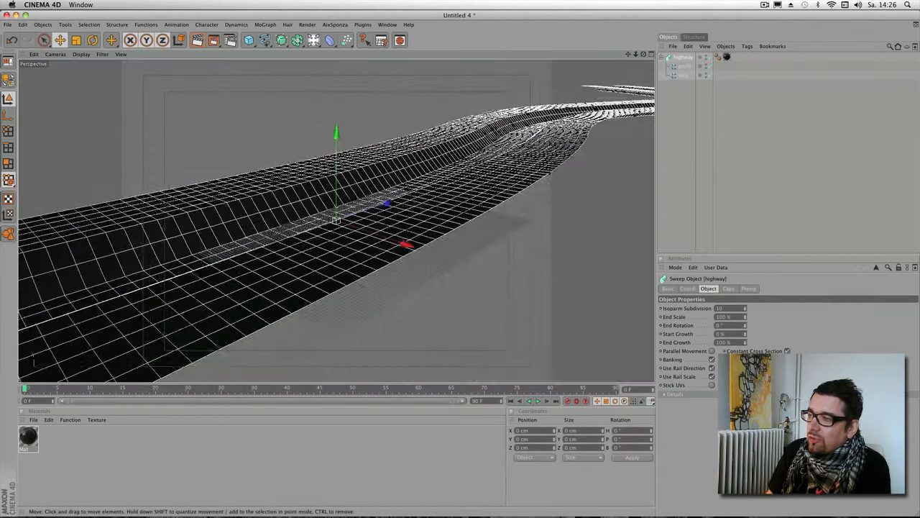
left_click_drag(215, 216, 295, 187, "alt")
left_click_drag(183, 320, 366, 392, "alt")
middle_click_drag(446, 152, 487, 168, "alt")
left_click_drag(486, 169, 532, 169, "alt")
left_click(284, 42)
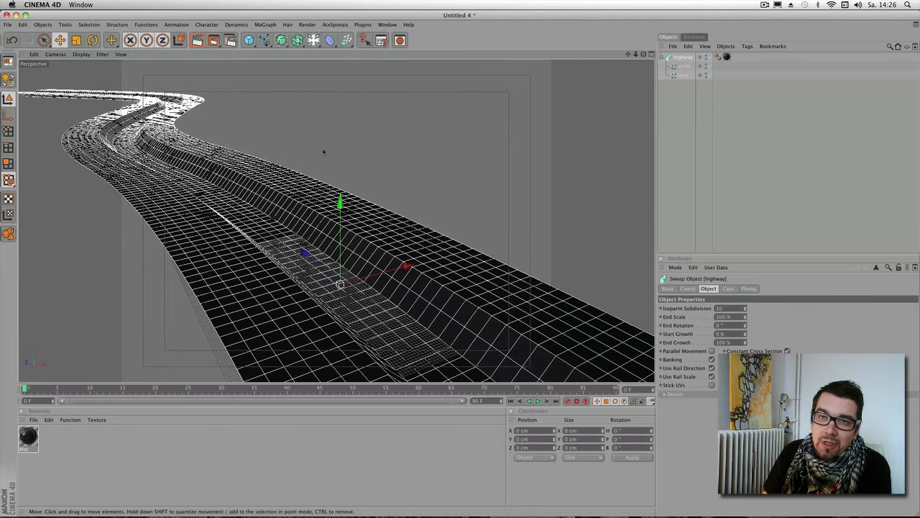
left_click_drag(322, 150, 335, 240, "alt")
right_click_drag(335, 240, 288, 243, "alt")
Step: Disable the weg spline to examine the road's profil spline on its own
left_click(710, 75)
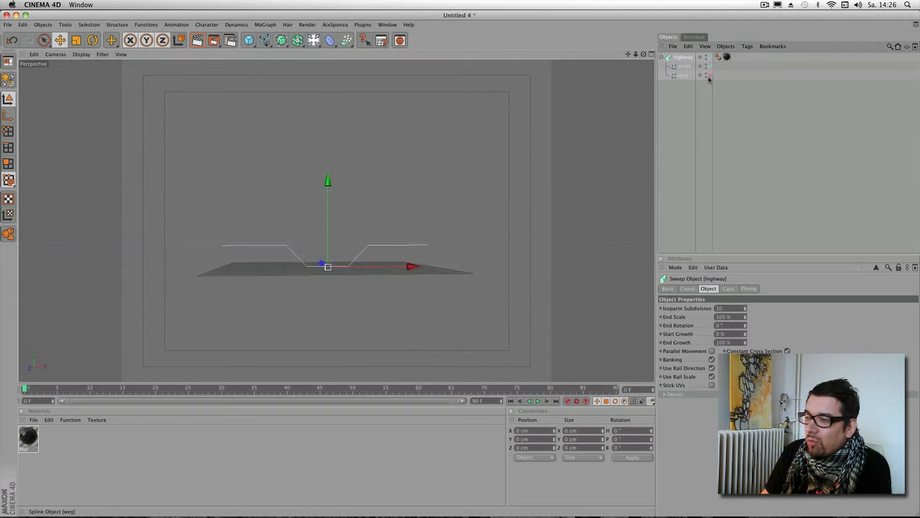
right_click_drag(353, 300, 593, 247, "alt")
left_click_drag(593, 246, 218, 275, "alt")
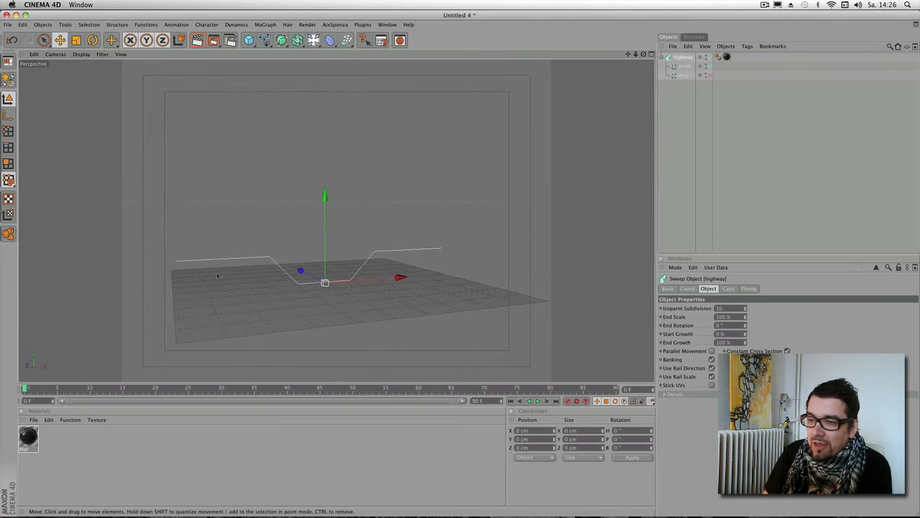
Step: Isolate the weg path spline by disabling profil, and restore both splines so the road is generated again
left_click_drag(447, 258, 508, 196, "alt")
right_click_drag(508, 197, 43, 440, "alt")
left_click_drag(439, 223, 389, 230, "alt")
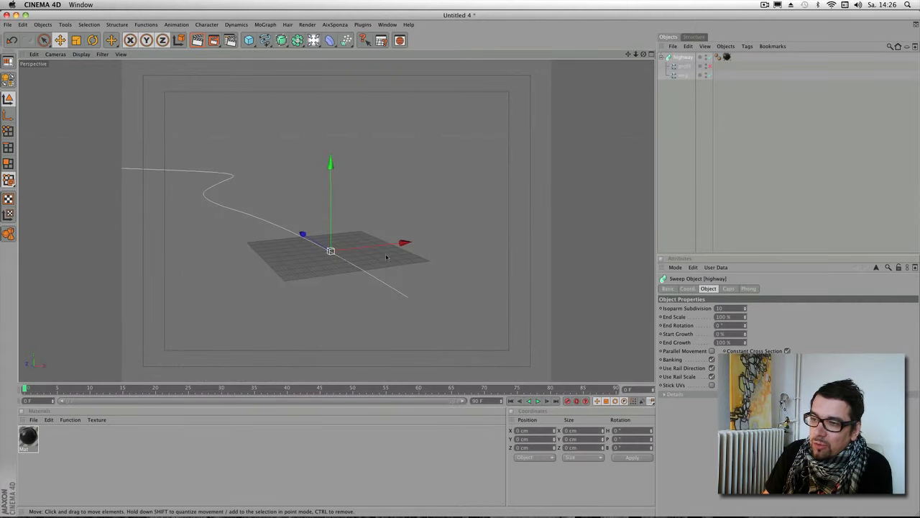
left_click(711, 66)
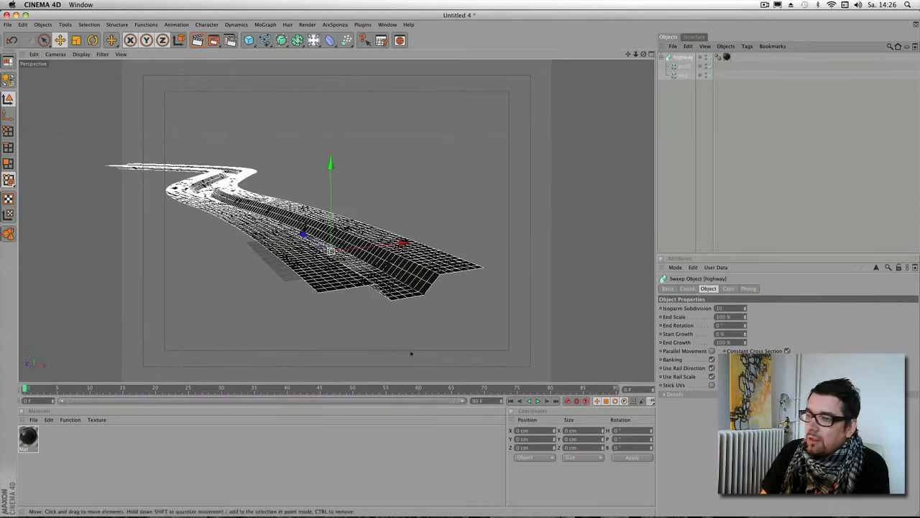
left_click_drag(353, 323, 328, 311, "alt")
Step: Copy the blue balken cloner from the highway0801HD scene into the Untitled 4 project with the road
left_click(387, 24)
left_click(436, 272)
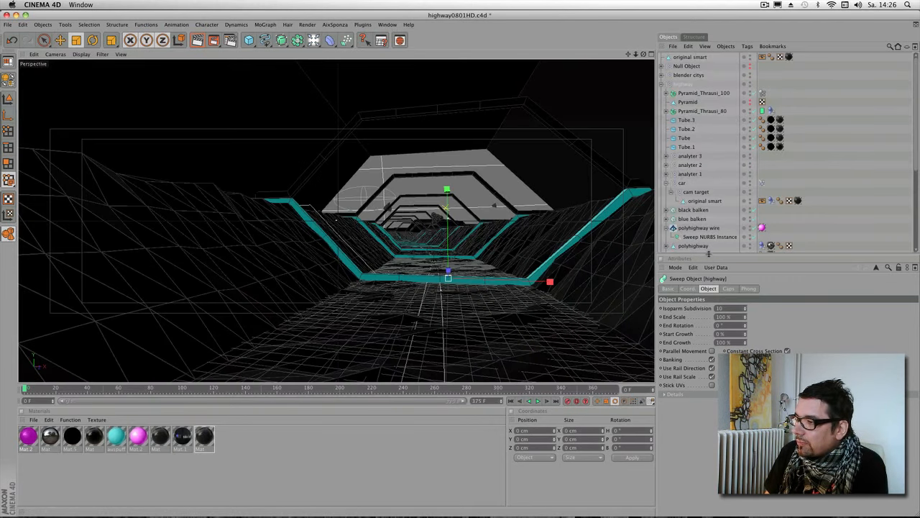
left_click_drag(709, 255, 707, 380)
left_click(686, 220)
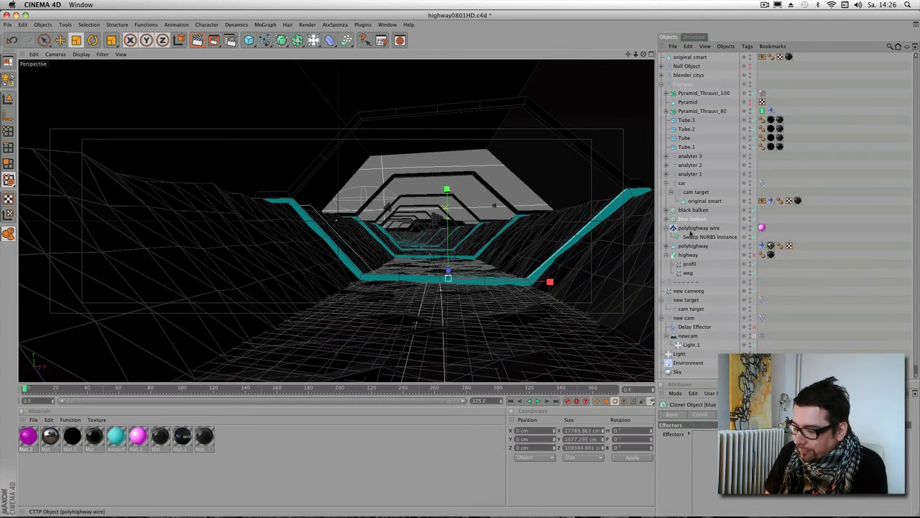
left_click(388, 24)
left_click(438, 266)
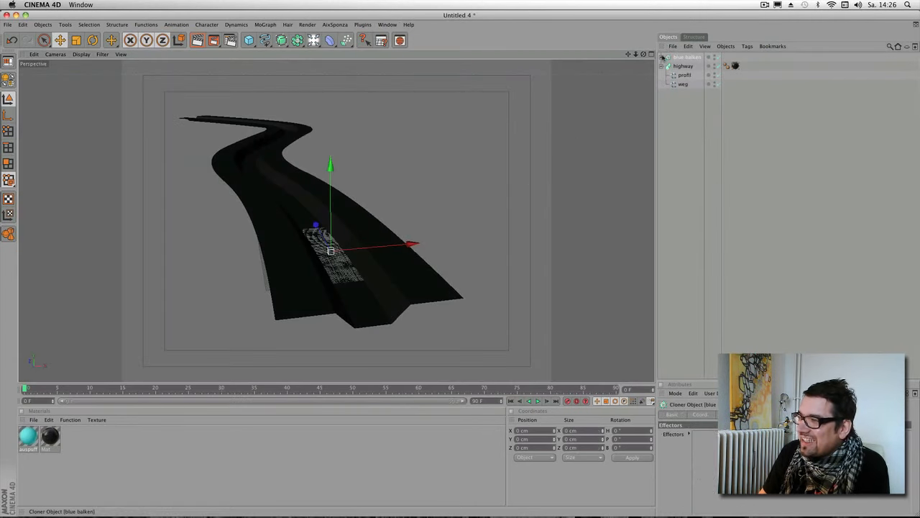
Step: Expand the blue balken cloner and select its Sweep NURBS.1 child
left_click(661, 57)
left_click(679, 68)
left_click(667, 67)
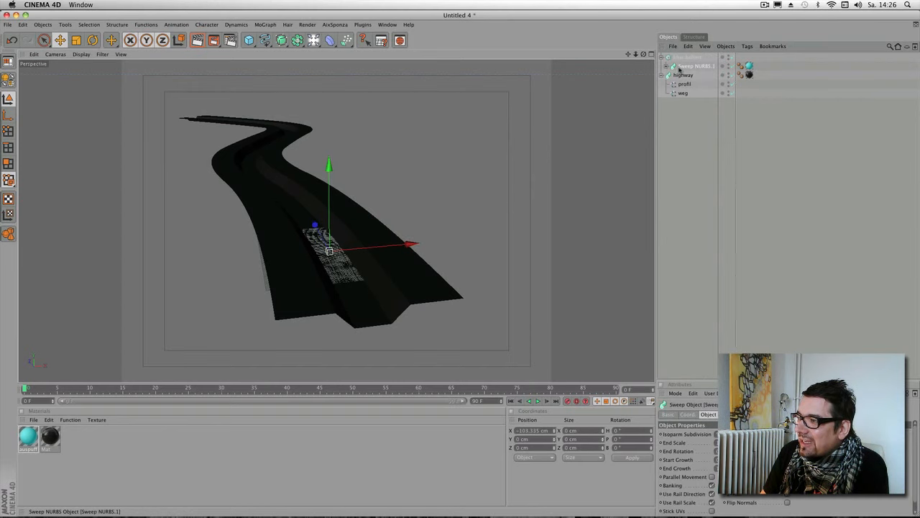
right_click_drag(301, 272, 680, 55, "alt")
Step: Assign the weg spline as the object along which the blue balken cloner distributes its clones
left_click(681, 57)
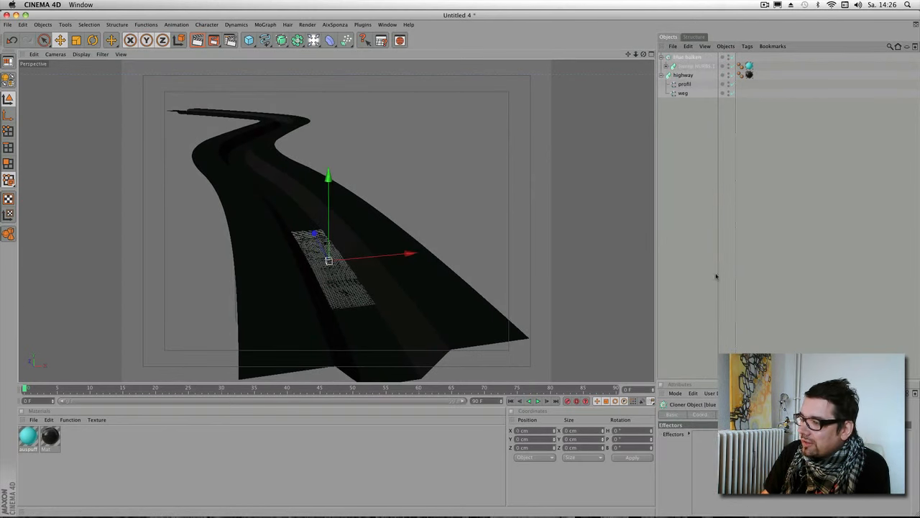
left_click_drag(713, 380, 719, 147)
left_click(727, 141)
left_click_drag(684, 93, 721, 244)
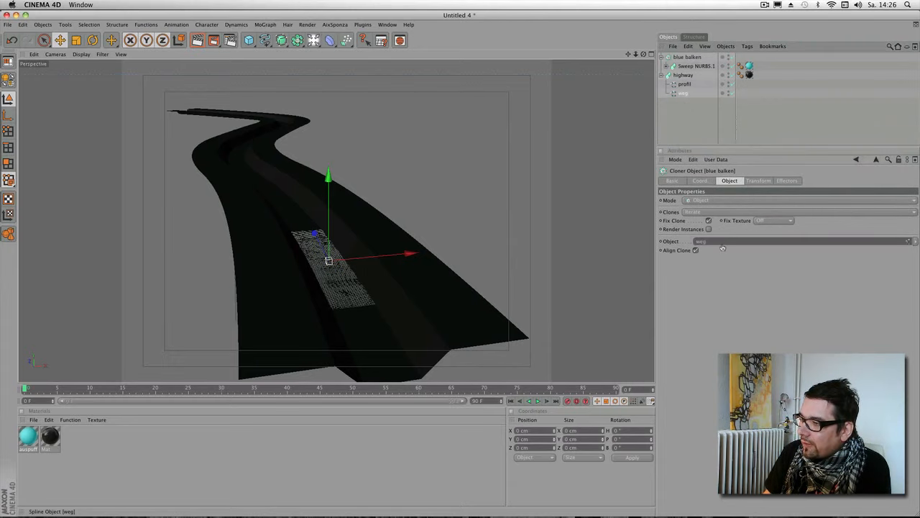
left_click_drag(446, 206, 655, 101, "alt")
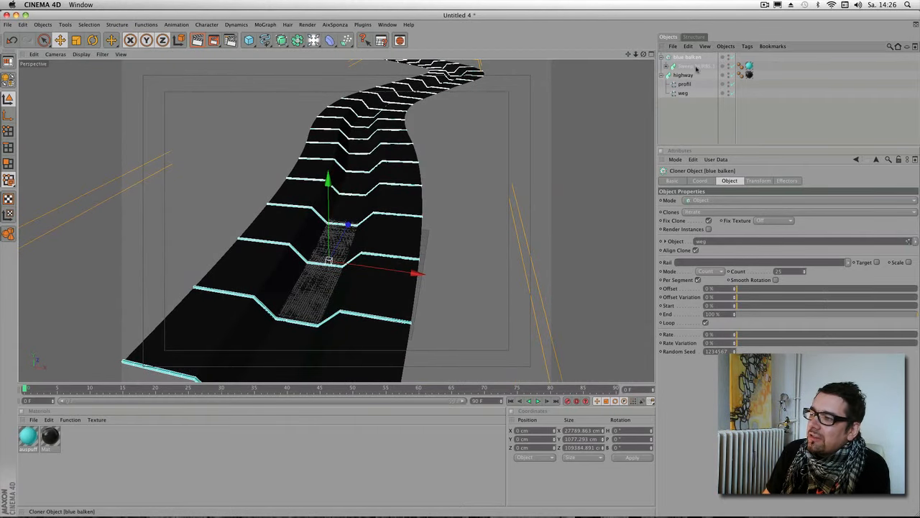
Step: Rename the weg spline of the highway object as way
right_click_drag(481, 160, 701, 130, "alt")
left_click_drag(506, 112, 568, 107, "alt")
right_click_drag(569, 107, 253, 248, "alt")
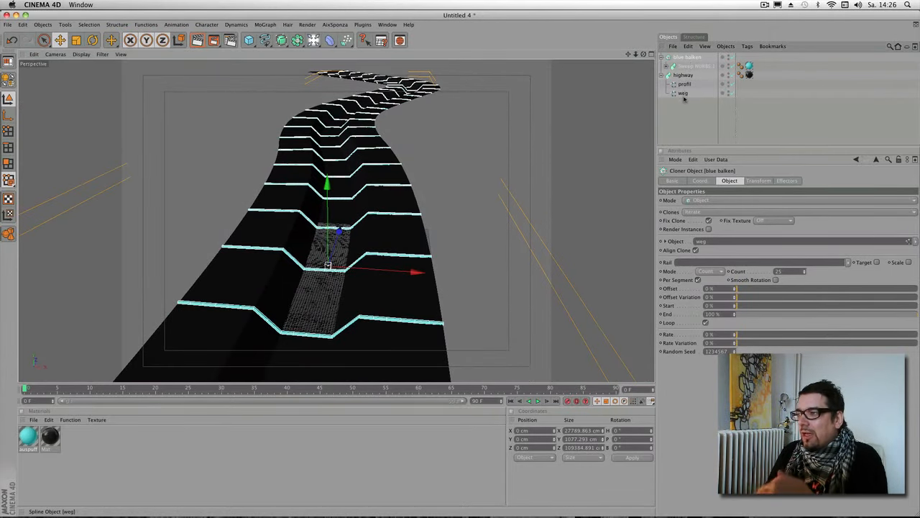
double_click(683, 93)
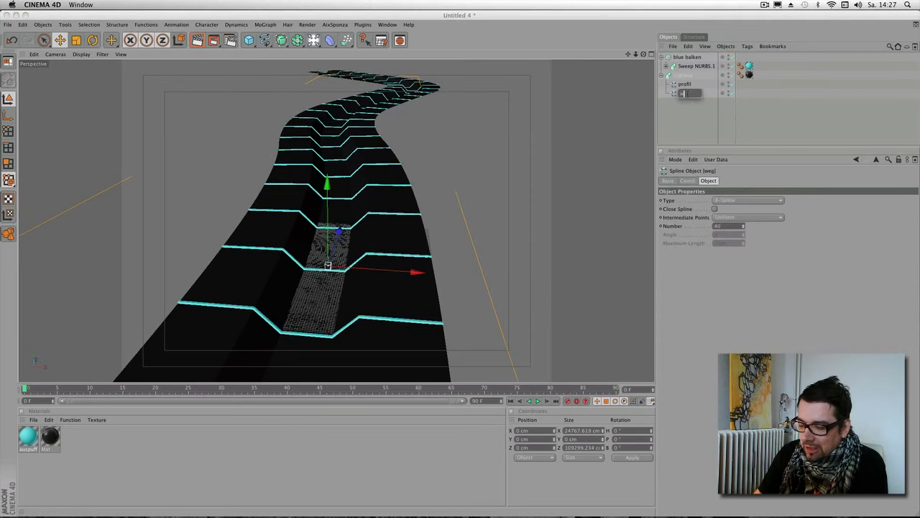
type("way")
key("Return")
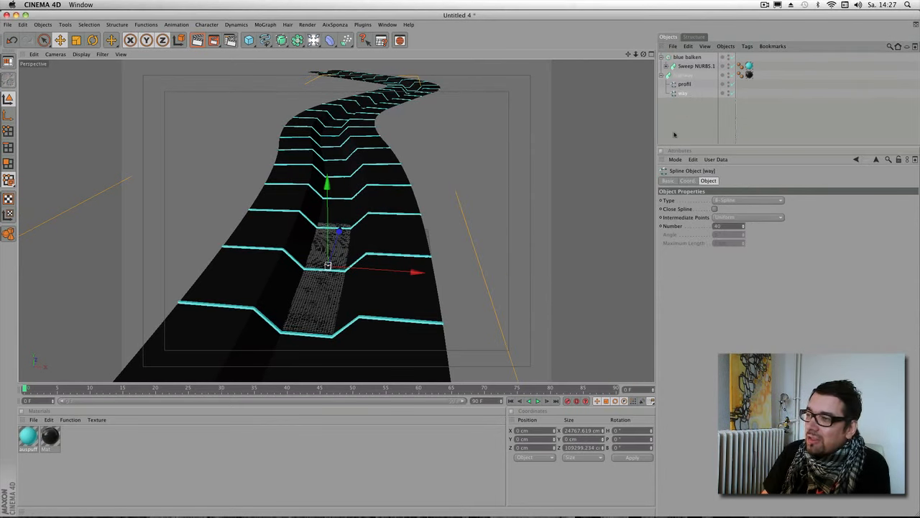
Step: In point mode, check the way spline with the road generator temporarily disabled, and move a mid-road spline point along X to about -7160 cm
scroll(279, 257, "down", 3)
scroll(279, 258, "down", 3)
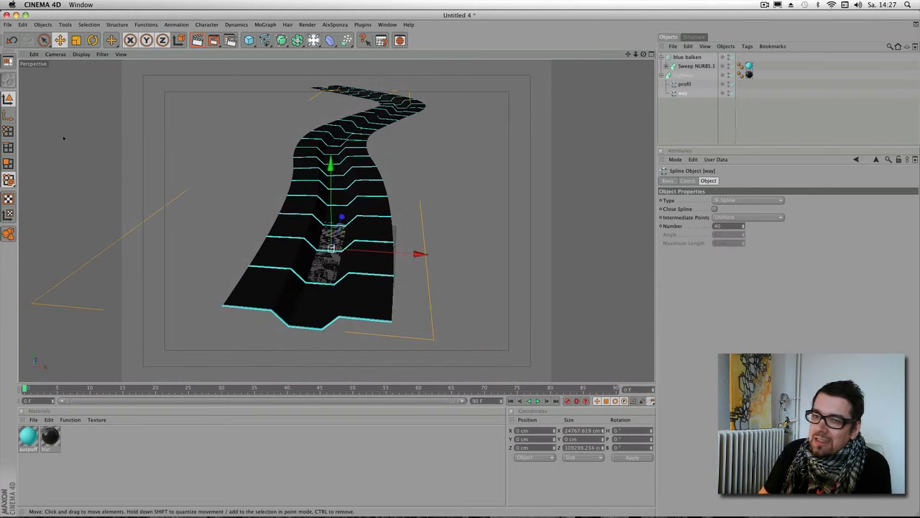
left_click(9, 132)
scroll(426, 107, "up", 5)
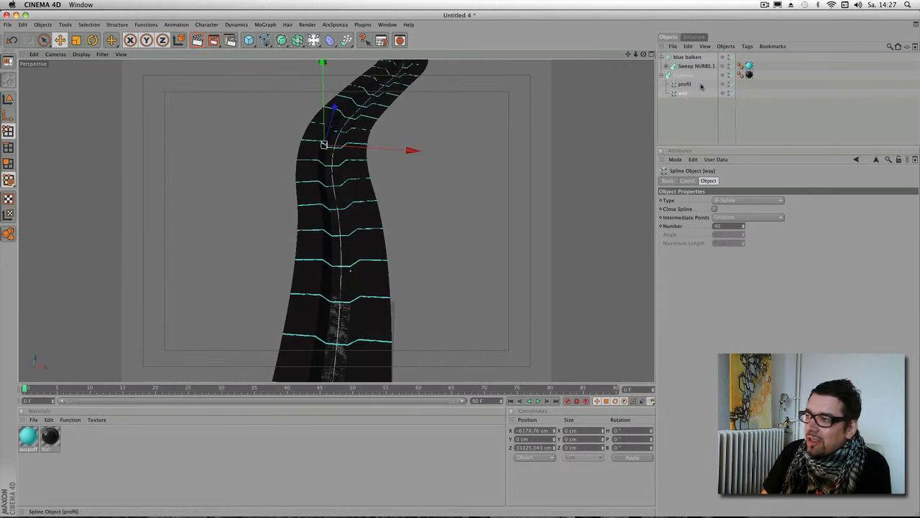
left_click(733, 75)
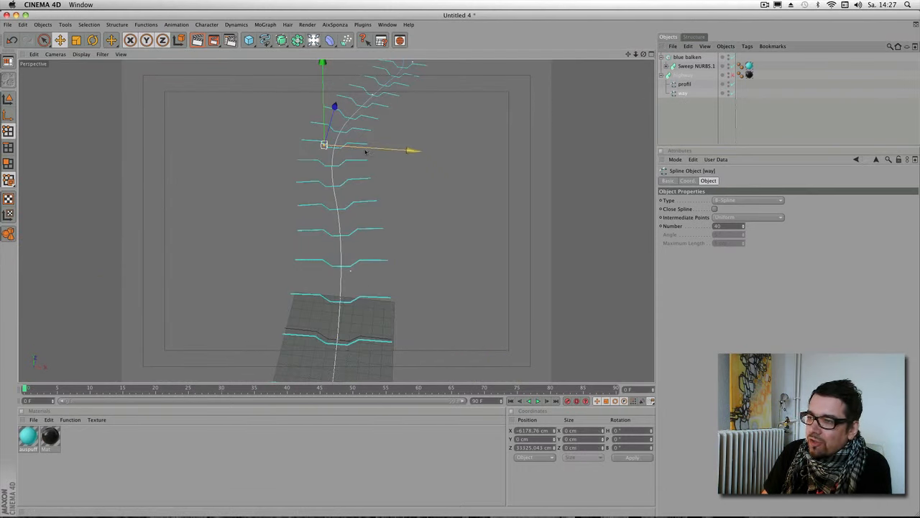
left_click(732, 76)
left_click_drag(394, 150, 472, 168)
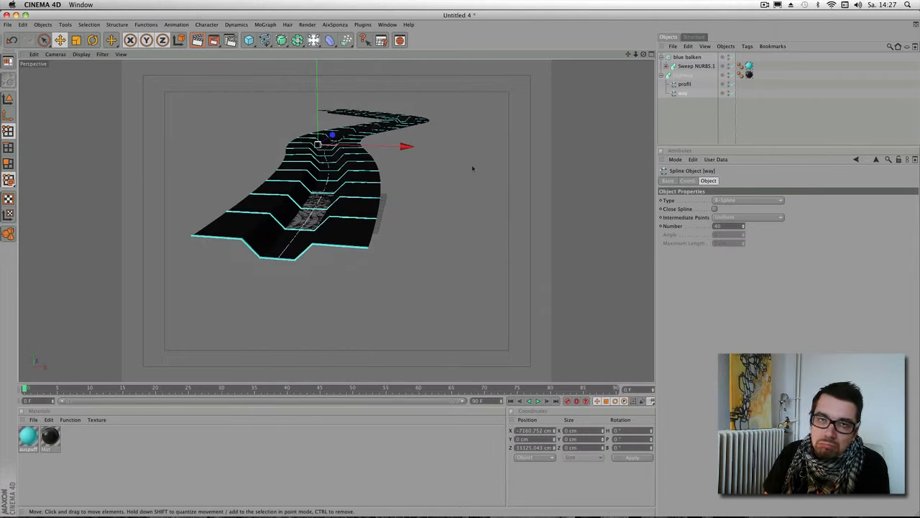
Step: Move the same way spline point further along X, to about -8874 cm
middle_click_drag(447, 168, 458, 229, "alt")
right_click_drag(458, 228, 528, 209, "alt")
middle_click_drag(468, 238, 465, 207, "alt")
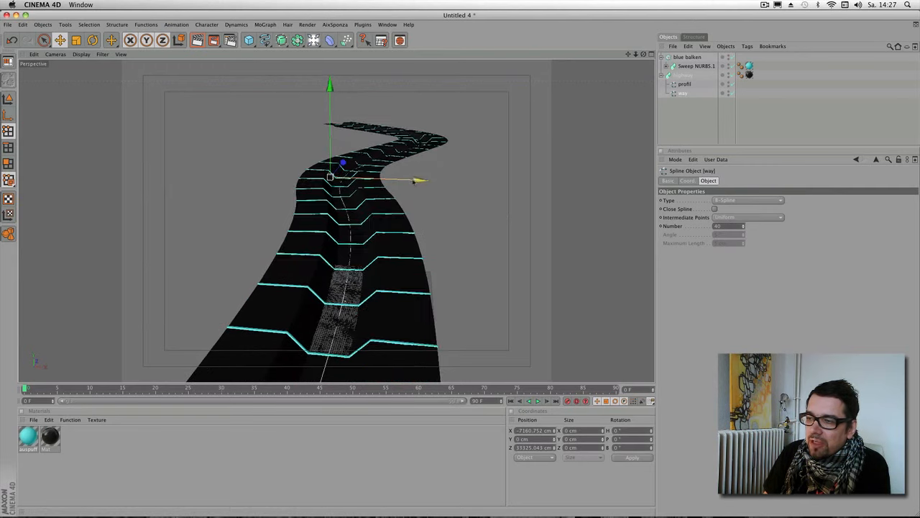
mouse_move(414, 180)
left_mouse_down()
mouse_move(462, 184)
mouse_move(399, 181)
mouse_move(420, 192)
mouse_move(400, 183)
mouse_move(414, 181)
mouse_move(406, 176)
left_mouse_up()
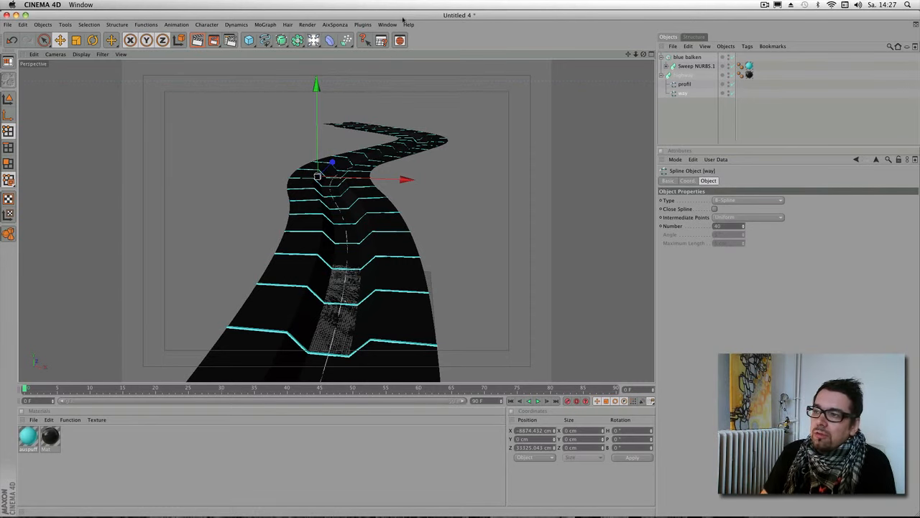
Step: Switch to the highway0801HD scene and enlarge the object list to examine the highway hierarchy
left_click(387, 24)
left_click(413, 272)
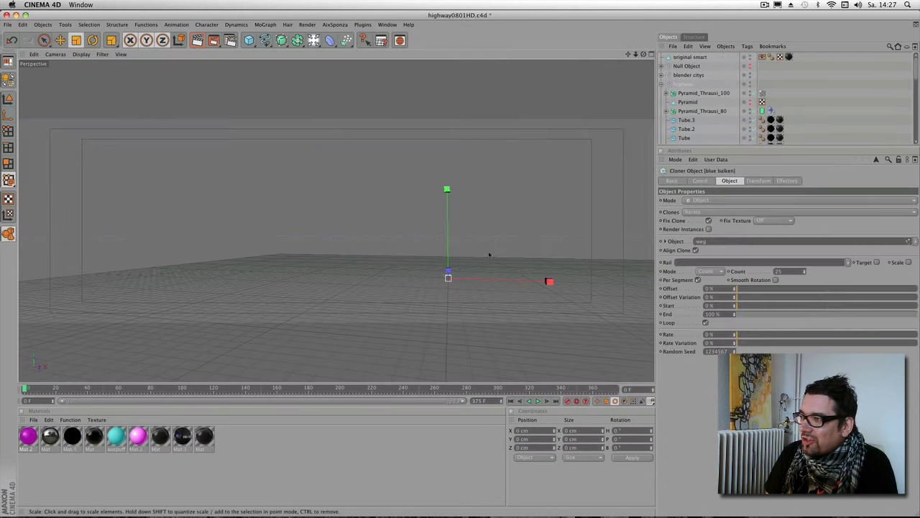
left_click_drag(689, 146, 691, 327)
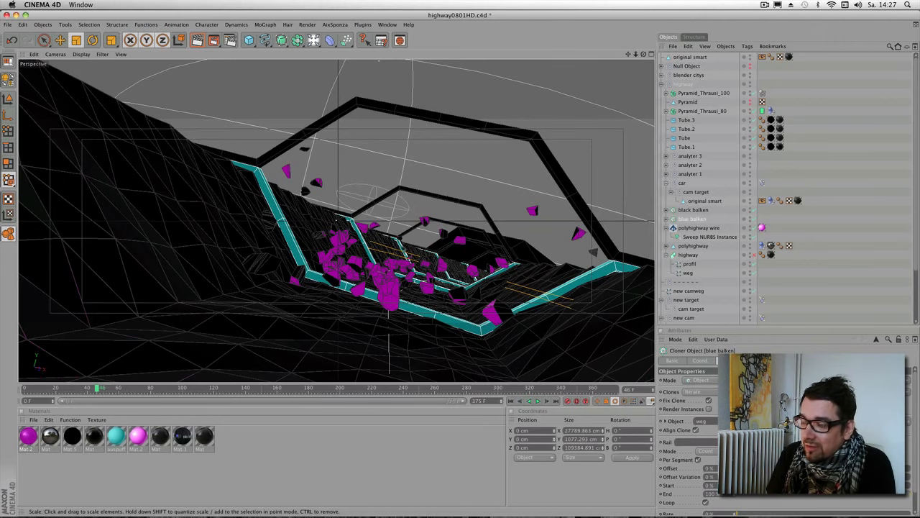
Step: Create a new empty project
left_click(7, 24)
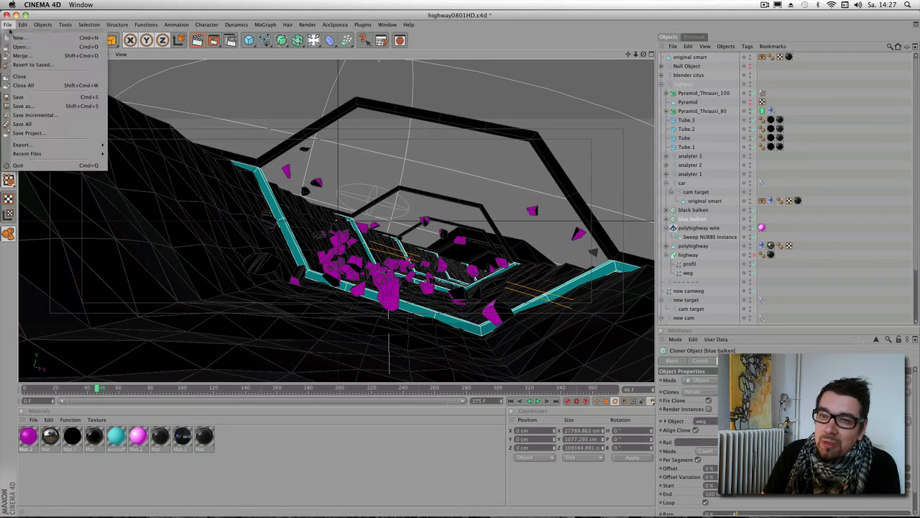
left_click(20, 34)
left_click(308, 24)
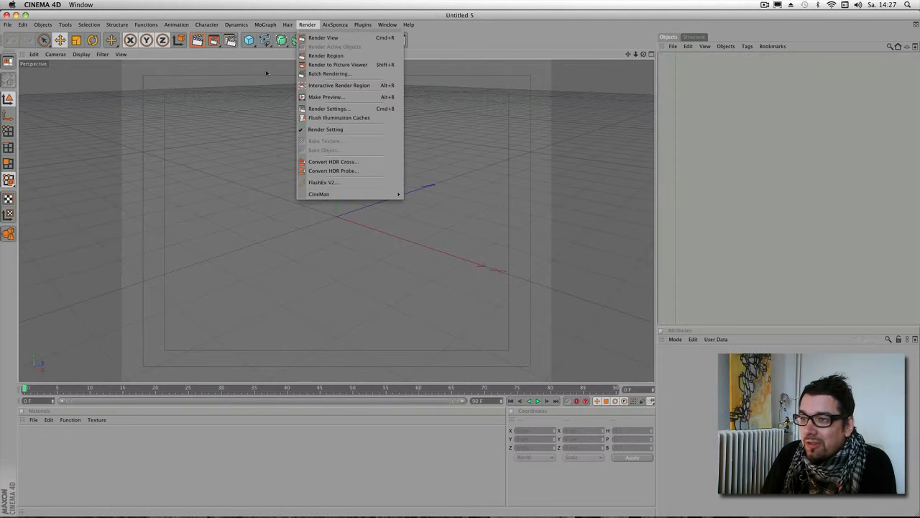
Step: Add a pyramid, raise it about 260 cm, and turn it upside down with a bank rotation of about 179°
left_click_drag(249, 41, 427, 64)
left_click_drag(331, 130, 334, 8)
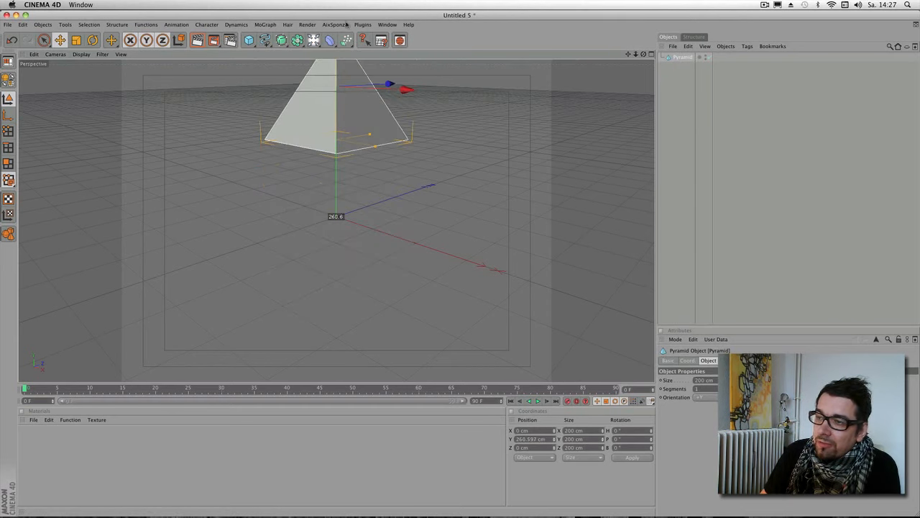
key("r")
left_click_drag(376, 71, 180, 160)
Step: Add a floor plane beneath the pyramid and scale it to about 2340 by 2340 cm
middle_click_drag(535, 127, 492, 130, "alt")
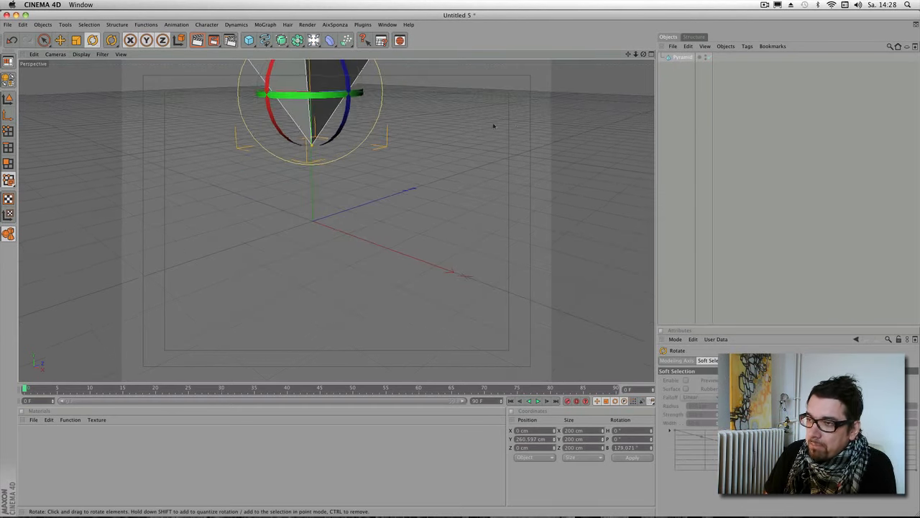
right_click_drag(531, 114, 429, 123, "alt")
left_click_drag(429, 123, 435, 105, "alt")
left_click_drag(251, 39, 329, 64)
key("t")
left_click_drag(137, 232, 561, 263)
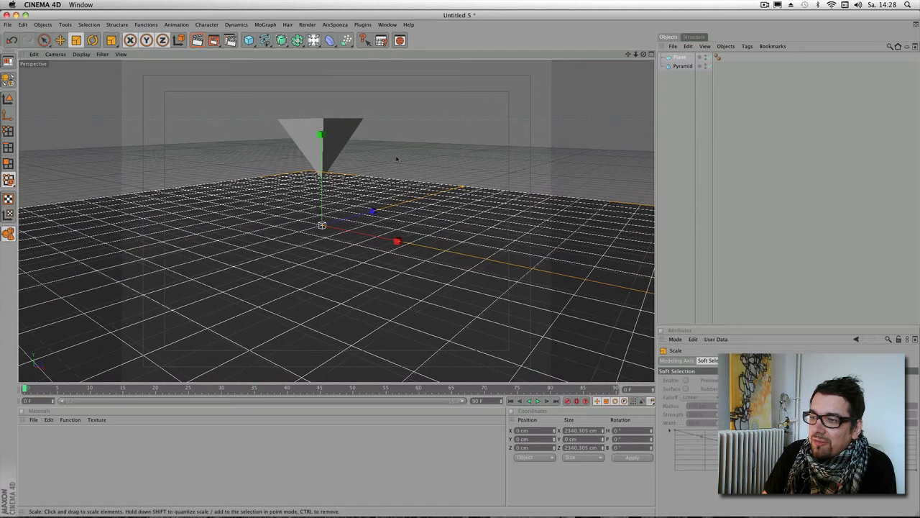
Step: Move the pyramid higher above the plane, to a Y position of about 484 cm
left_click(681, 65)
key("e")
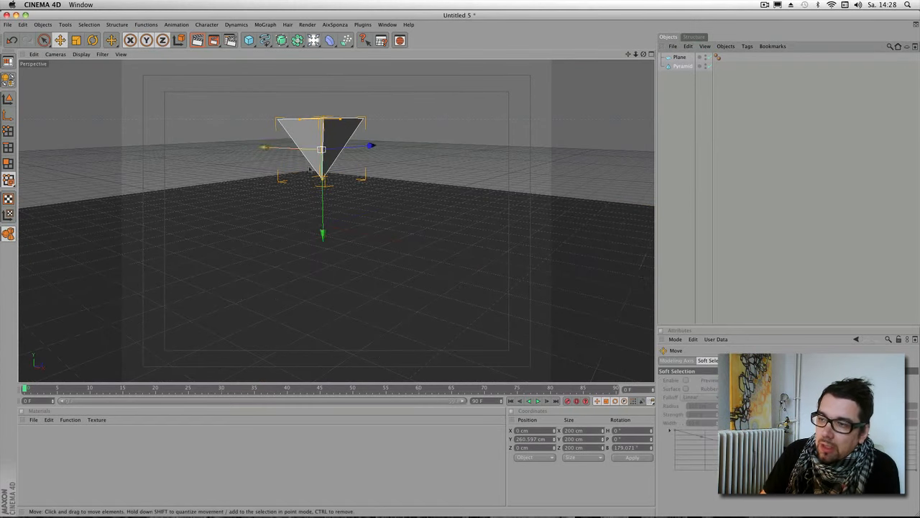
left_click_drag(309, 170, 444, 215)
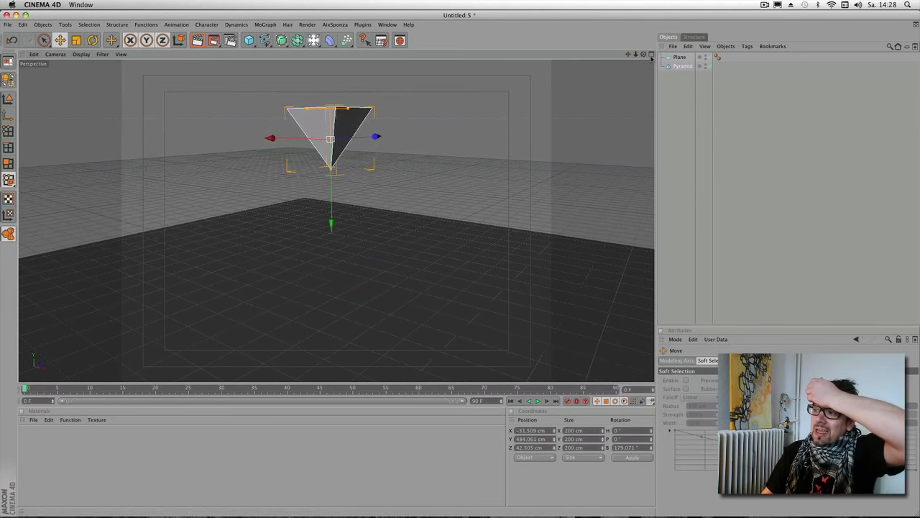
Step: Add a MoGraph Rigid Body tag to the plane
right_click(680, 59)
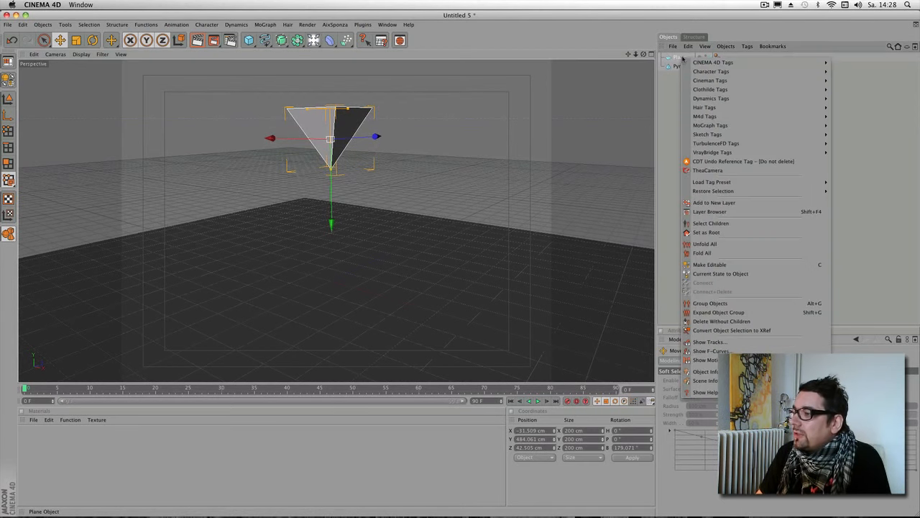
mouse_move(712, 117)
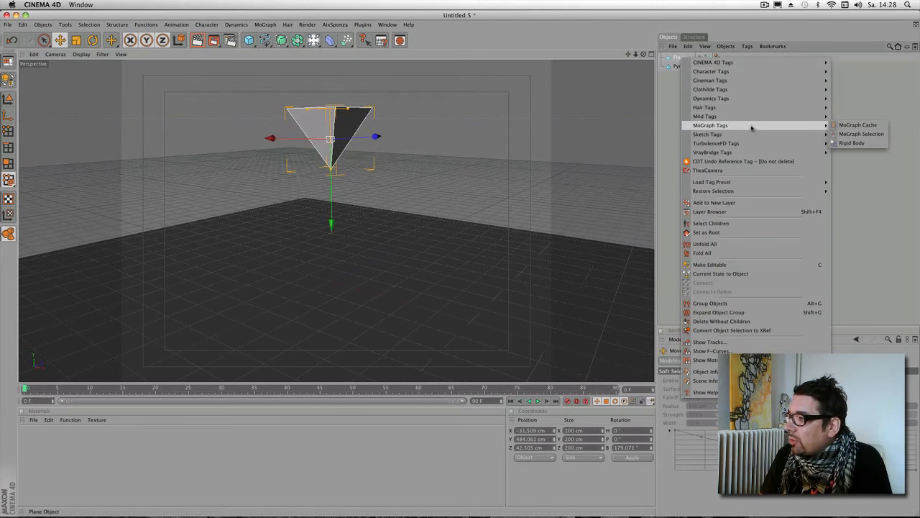
left_click(869, 146)
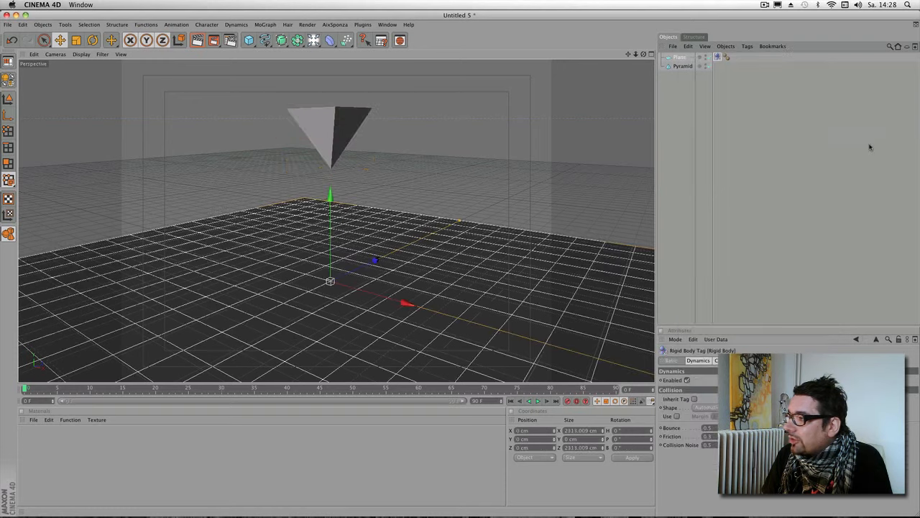
Step: Open the Thrausi fracture plugin for the pyramid, enter 20 pieces, and review its fracture and dynamics settings
left_click(682, 66)
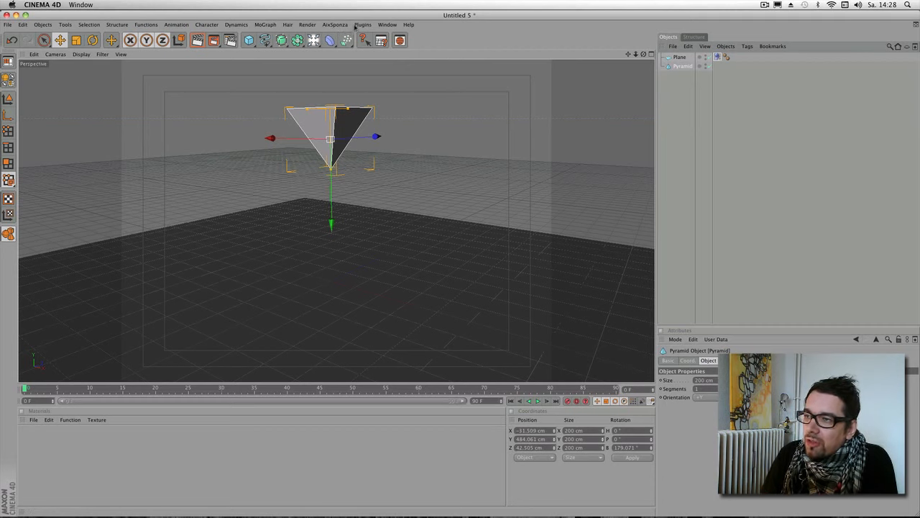
left_click(359, 25)
mouse_move(393, 68)
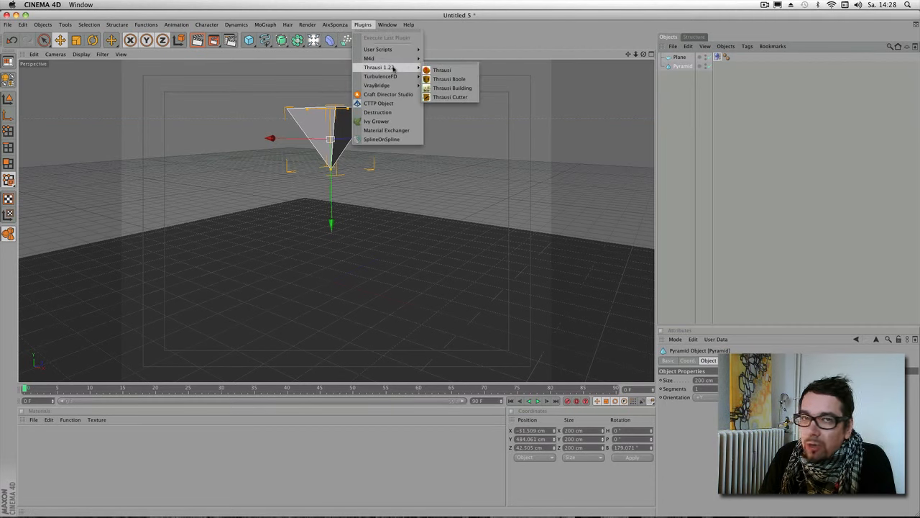
left_click(461, 71)
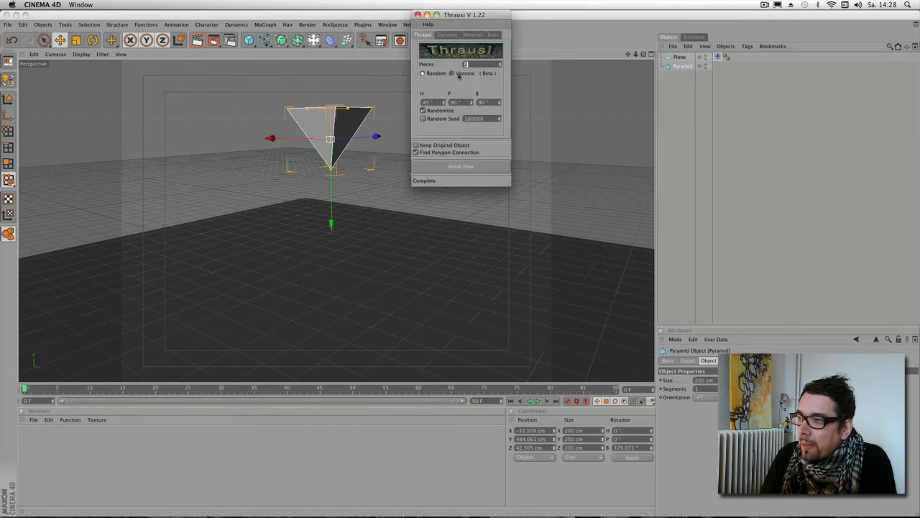
left_click_drag(458, 24, 448, 98)
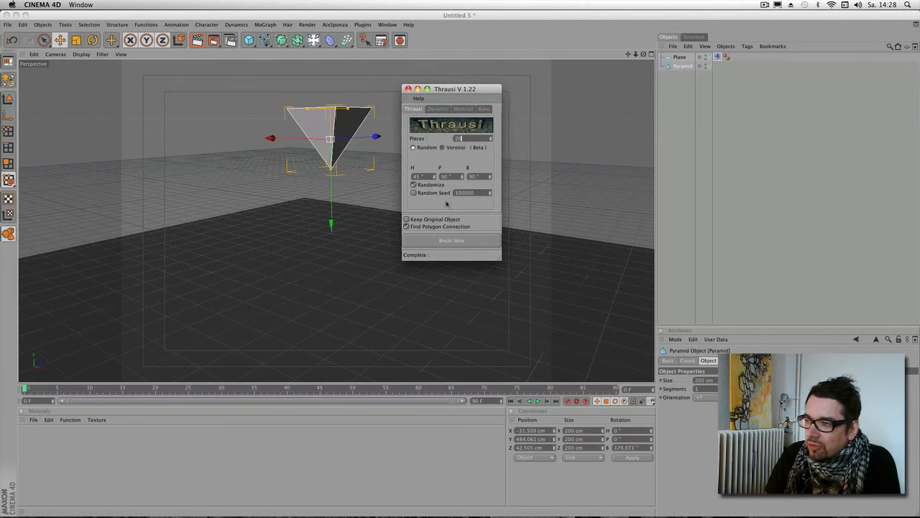
left_click(440, 110)
left_click(416, 109)
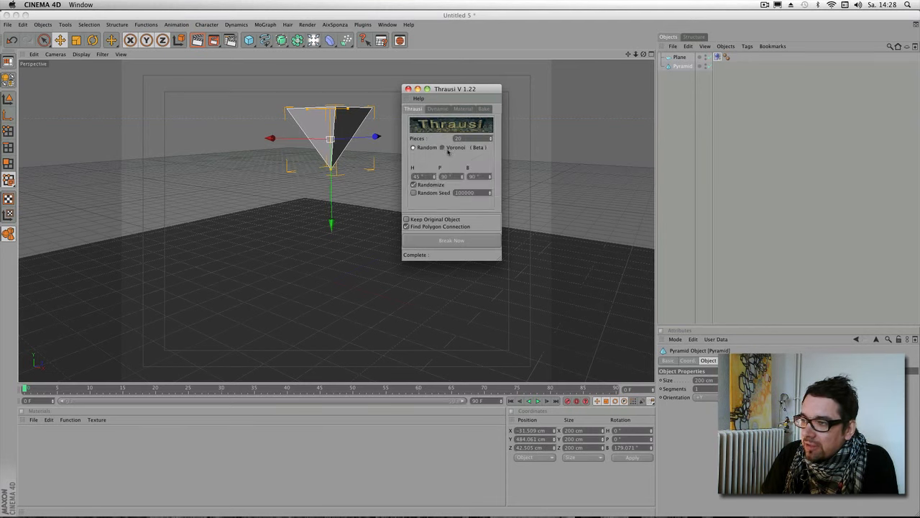
Step: Break the pyramid into 30 pieces with Thrausi, using Voronoi mode with Randomize enabled, and close the plugin
left_click(446, 148)
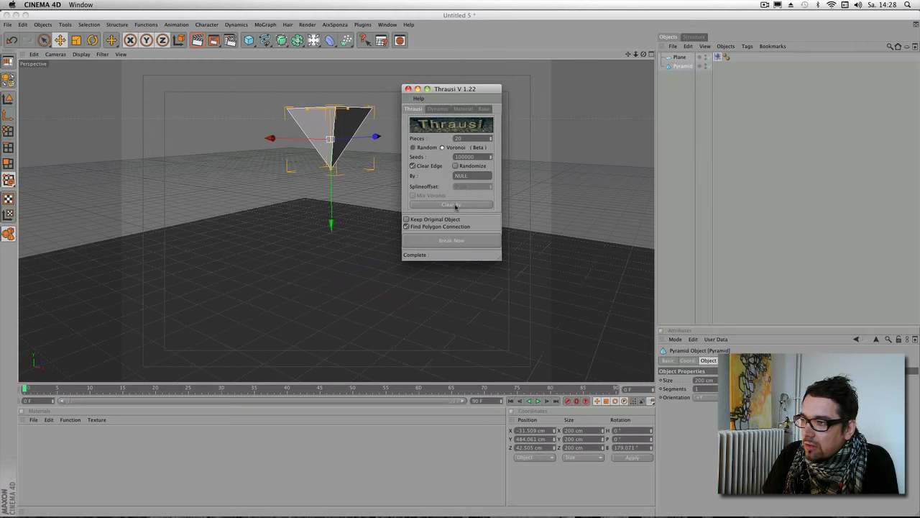
left_click(454, 166)
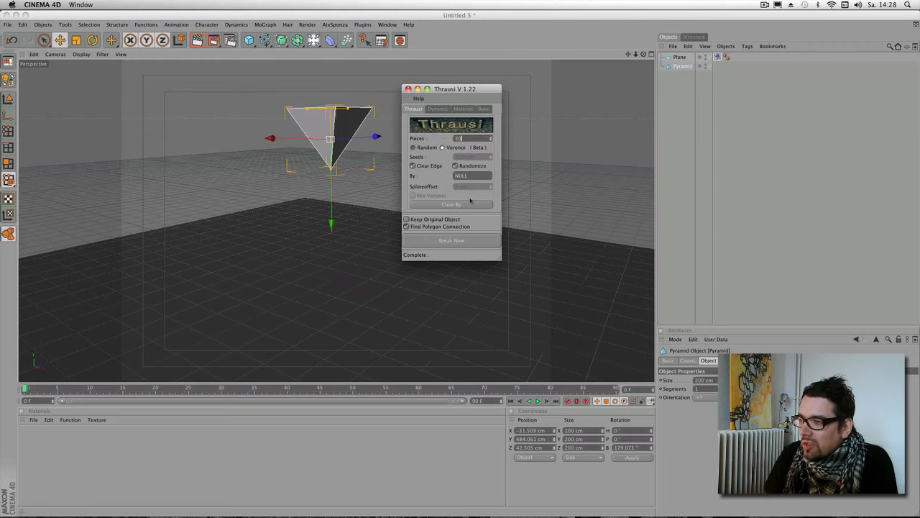
left_click(456, 242)
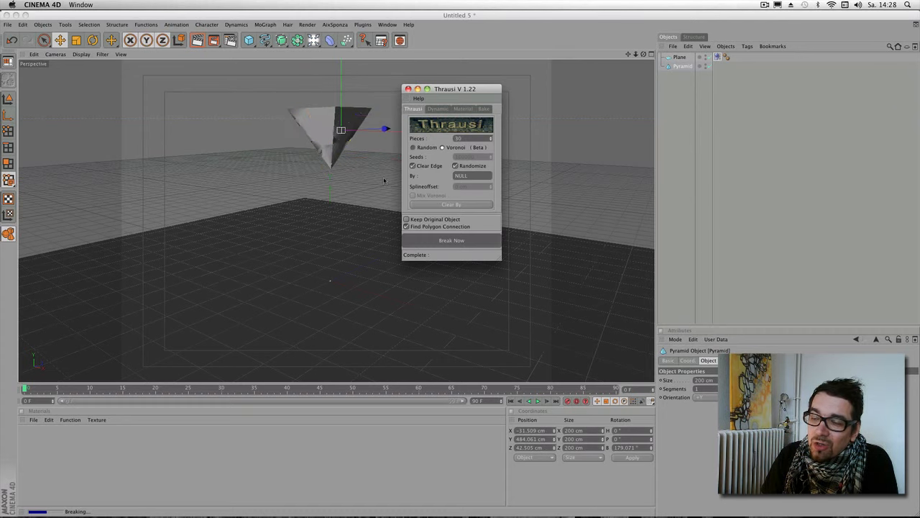
left_click(407, 88)
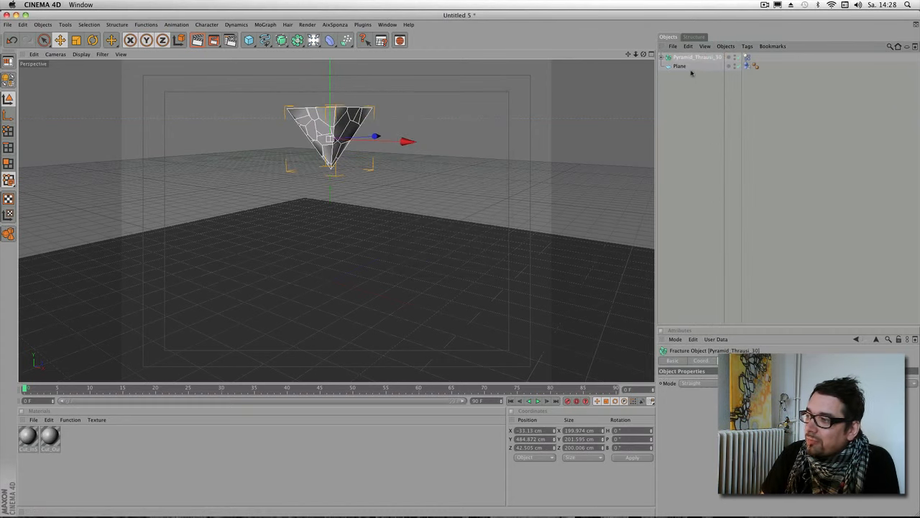
Step: Set the Phong Angle of all 30 fractured pyramid pieces' Phong tags to 10°
right_click_drag(312, 185, 446, 111, "alt")
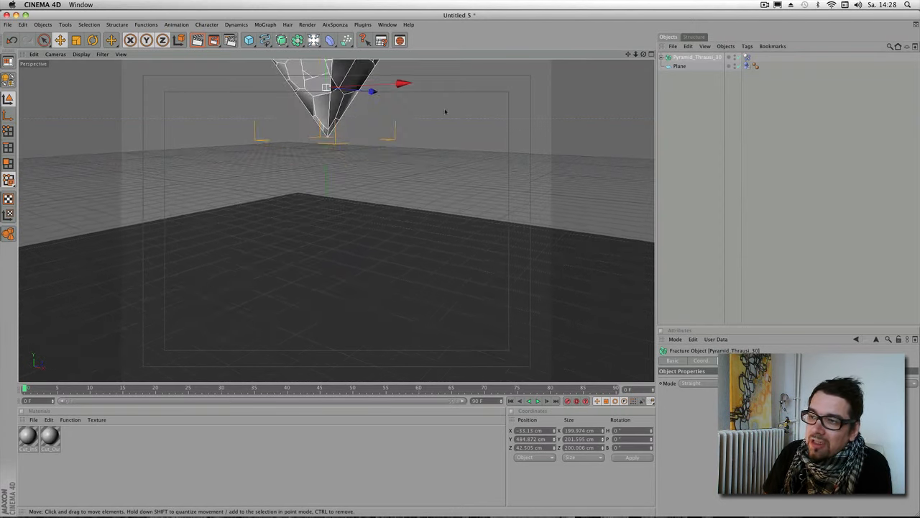
middle_click_drag(446, 110, 444, 225, "alt")
right_click_drag(316, 215, 493, 127, "alt")
left_click_drag(493, 127, 592, 117, "alt")
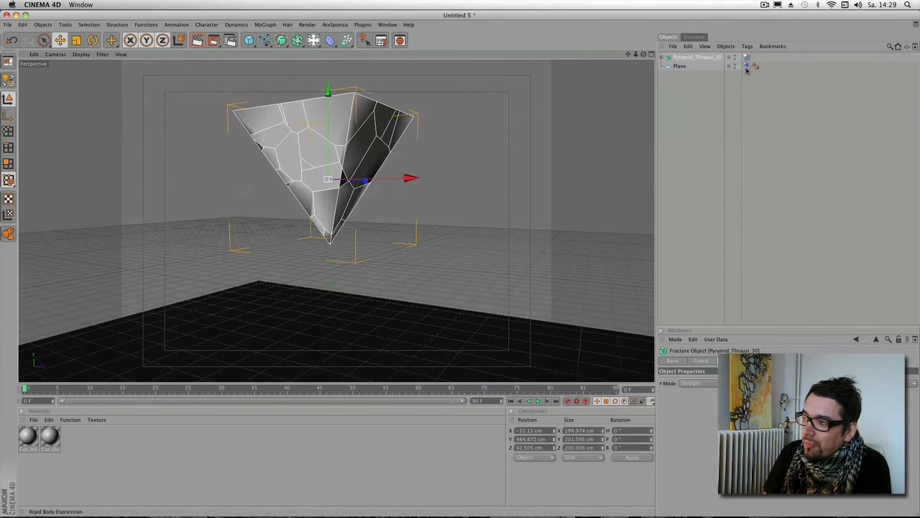
left_click(755, 66)
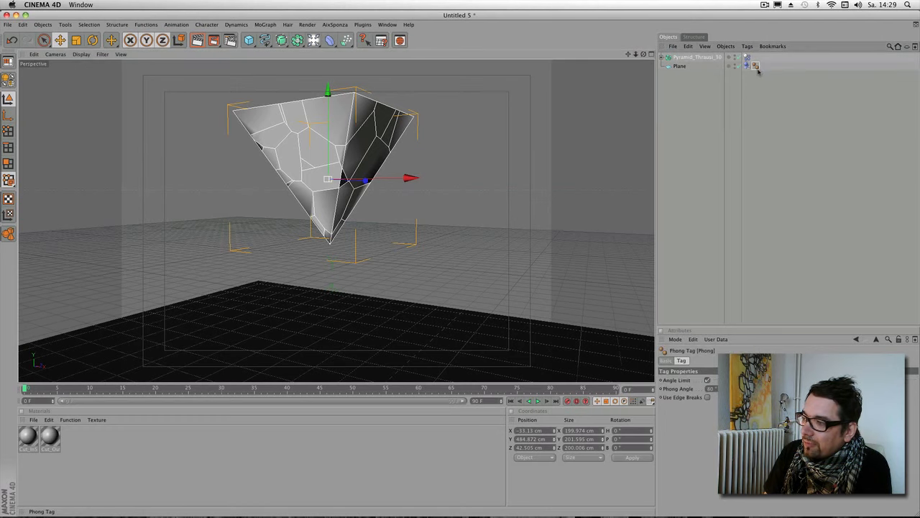
left_click(662, 57)
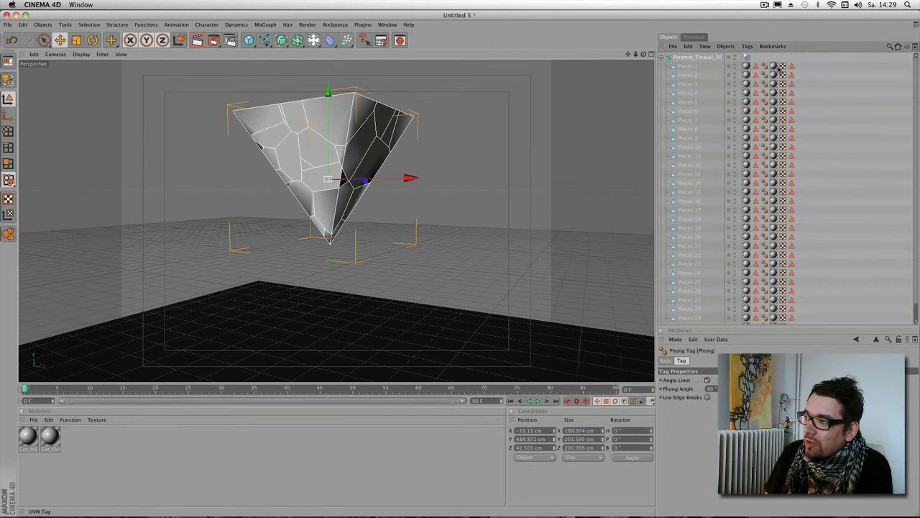
scroll(690, 186, "down", 1)
left_click_drag(755, 318, 764, 321, "ctrl")
left_click_drag(715, 389, 652, 377)
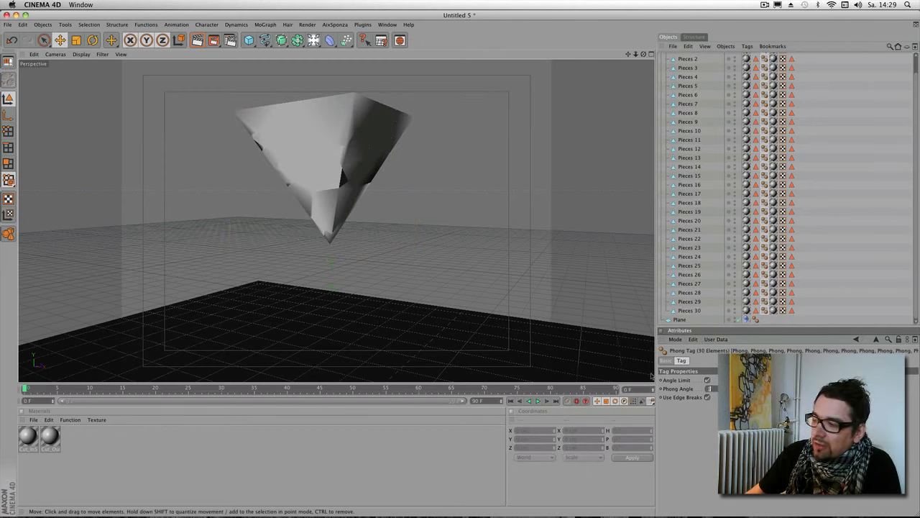
type("10")
key("Return")
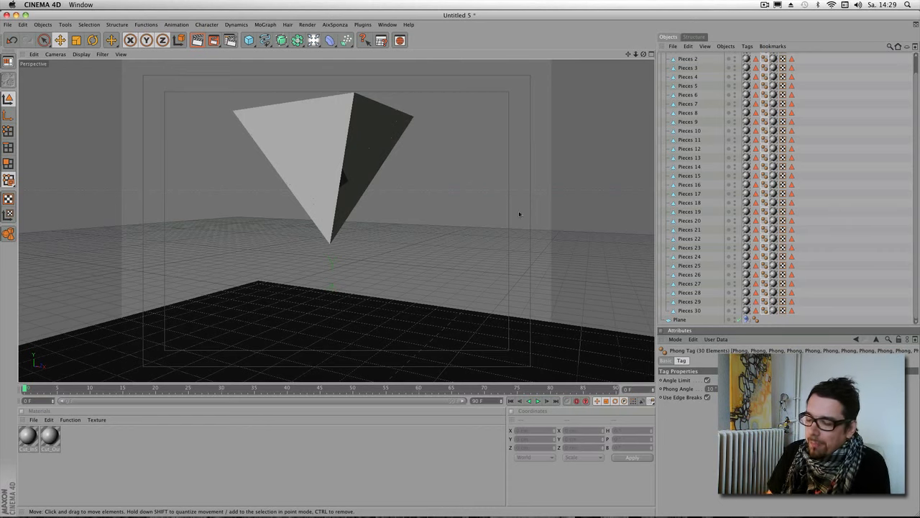
Step: Play the simulation of the fractured pyramid hitting the plane and examine the scattered pieces up close
right_click_drag(519, 215, 143, 309, "alt")
left_click_drag(460, 251, 444, 253, "alt")
right_click_drag(443, 252, 306, 276, "alt")
scroll(697, 72, "up", 2)
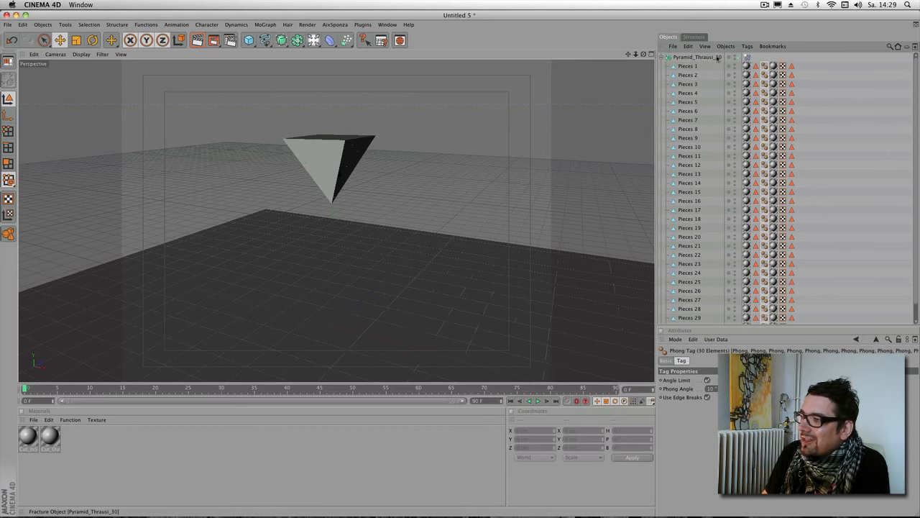
left_click(661, 57)
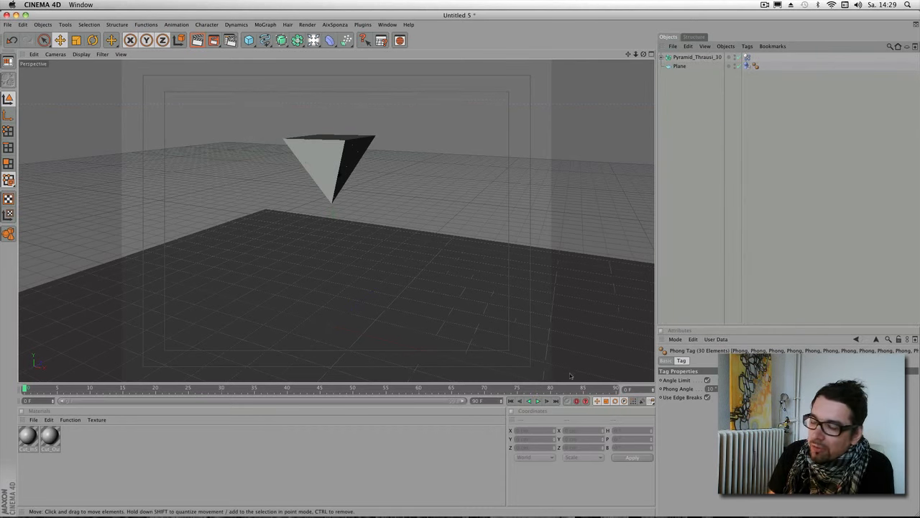
left_click(537, 400)
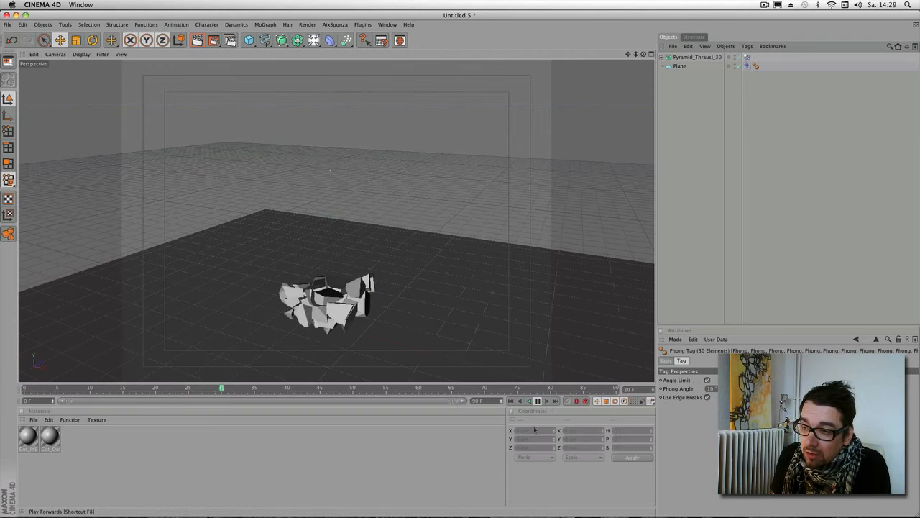
left_click(539, 400)
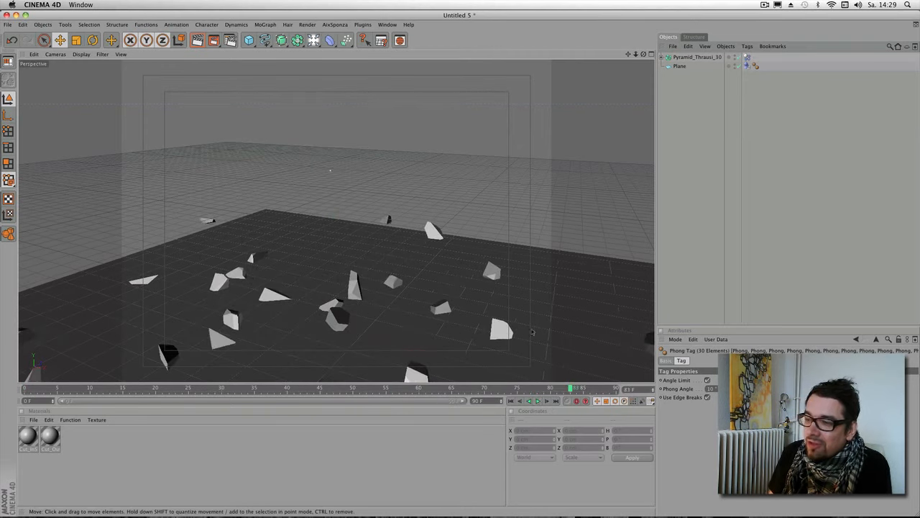
right_click_drag(524, 252, 477, 251, "alt")
middle_click_drag(477, 252, 476, 201, "alt")
right_click_drag(476, 202, 526, 200, "alt")
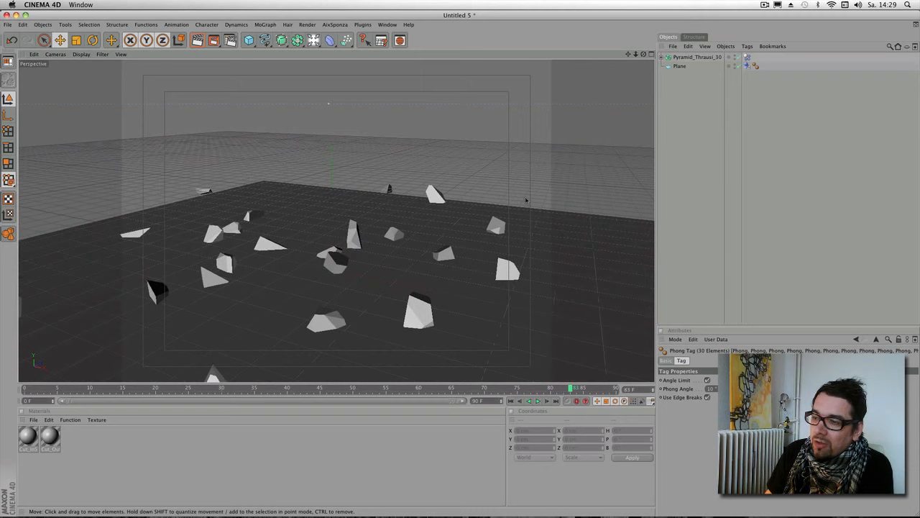
middle_click_drag(526, 200, 525, 228, "alt")
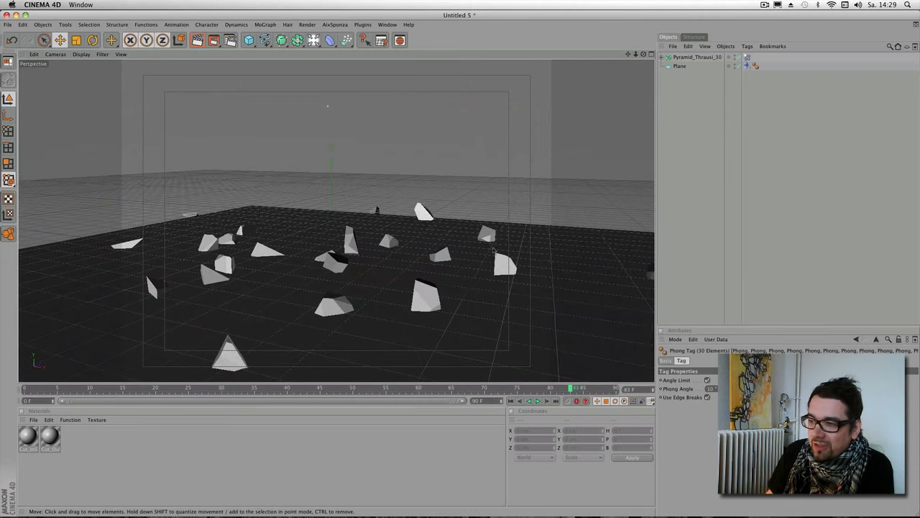
Step: Switch to the highway0801HD.c4d scene and scrub through its animation to frame 277
left_click(387, 25)
left_click(433, 281)
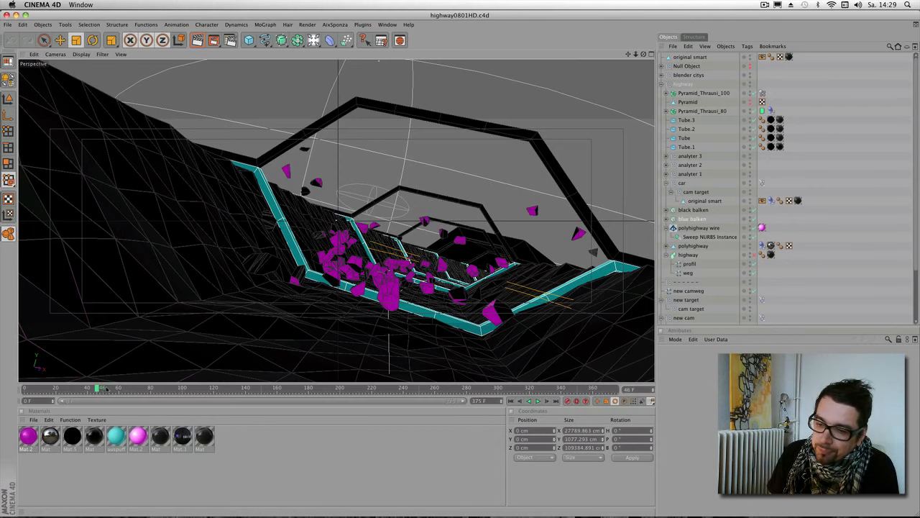
left_click_drag(215, 390, 252, 392)
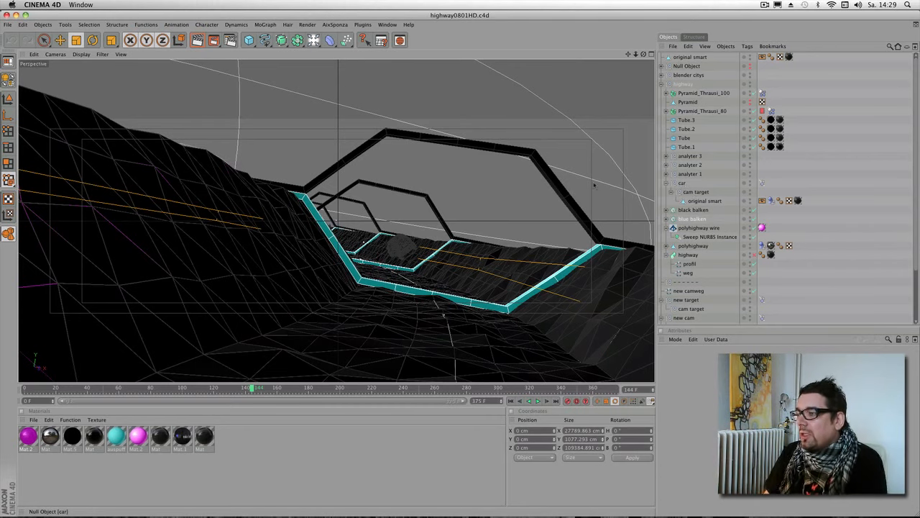
left_click(464, 389)
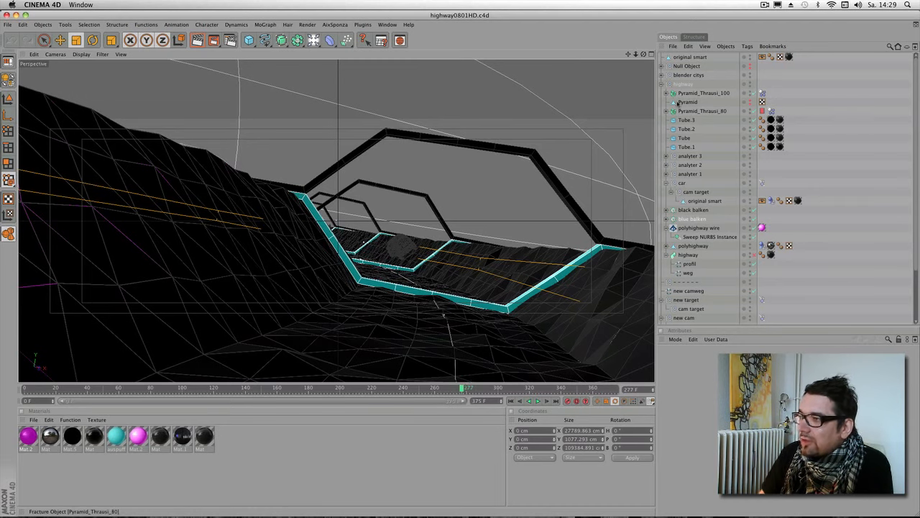
Step: Expand the blender citys group and delete everything else, including the highway group, cameras, lights, floor, original smart and Null Object
left_click(661, 75)
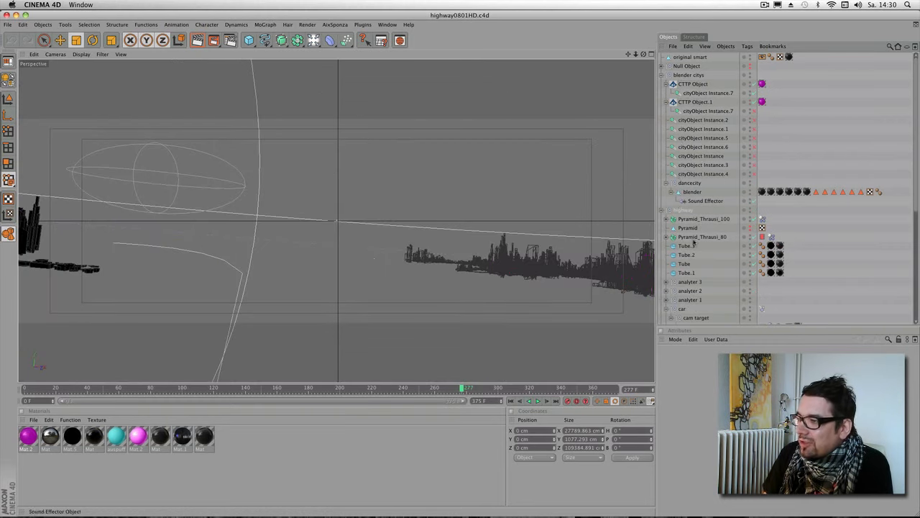
left_click(682, 209)
key("Delete")
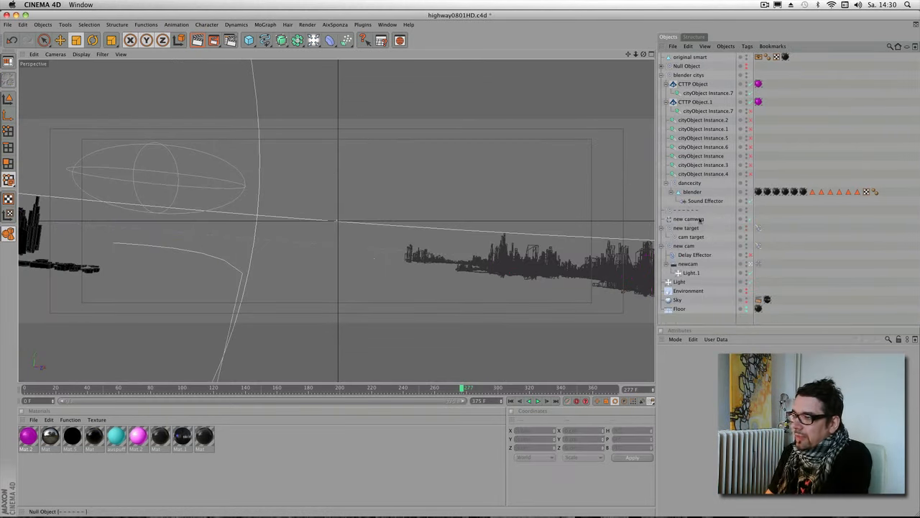
left_click_drag(673, 317, 674, 316)
key("Delete")
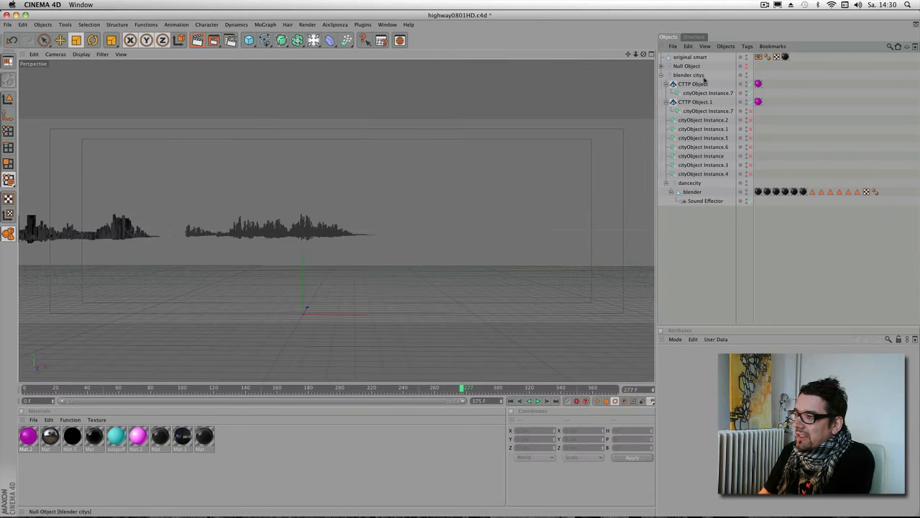
left_click(684, 59)
key("Delete")
left_click(684, 57)
key("Delete")
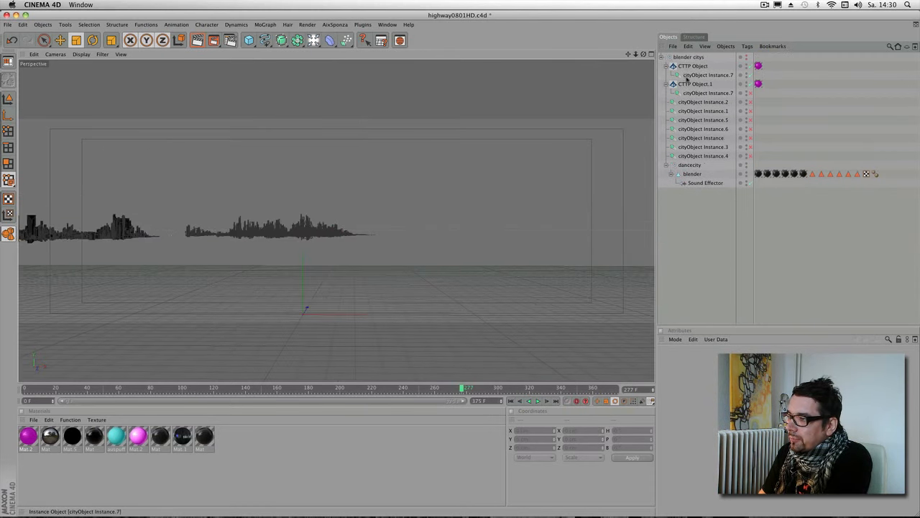
Step: Disable both CTTP Objects, then select the blender city mesh and bring it into close view
left_click(750, 84)
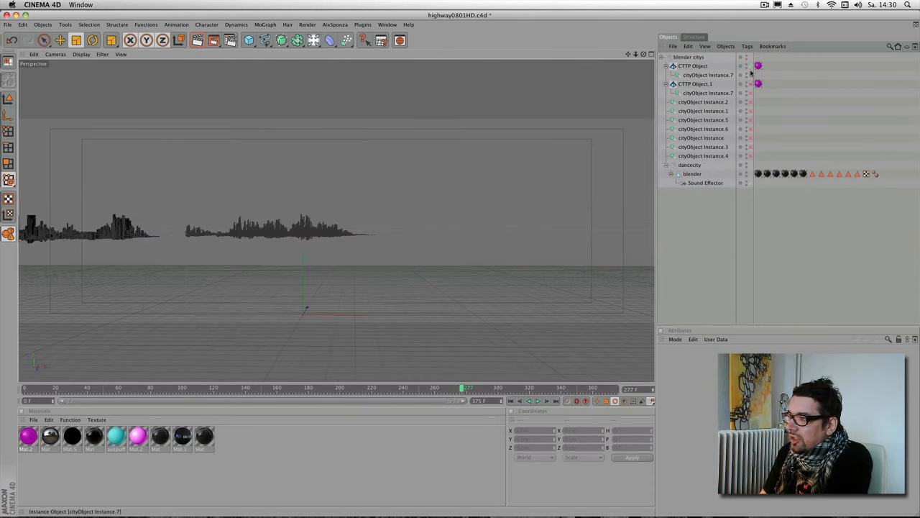
left_click(750, 66)
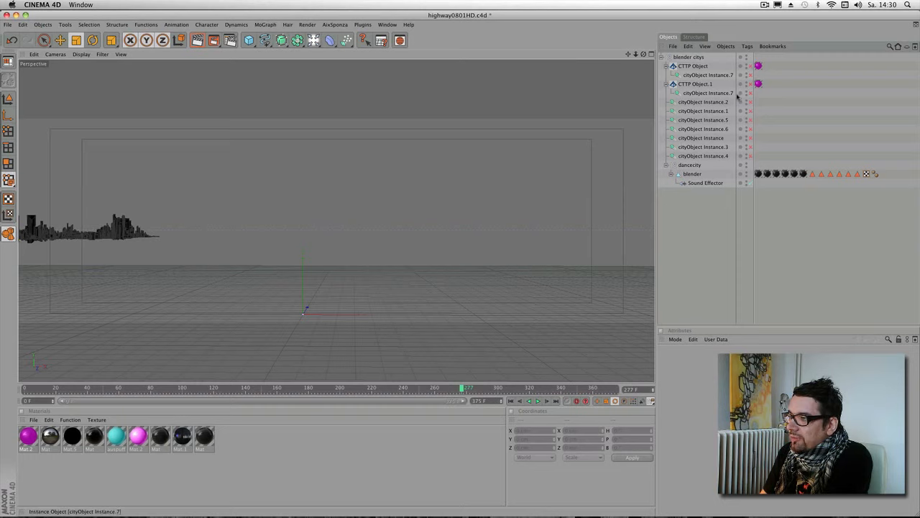
left_click(693, 174)
middle_click_drag(245, 288, 396, 290, "alt")
left_click_drag(396, 289, 445, 84, "alt")
left_click_drag(442, 102, 337, 269, "alt")
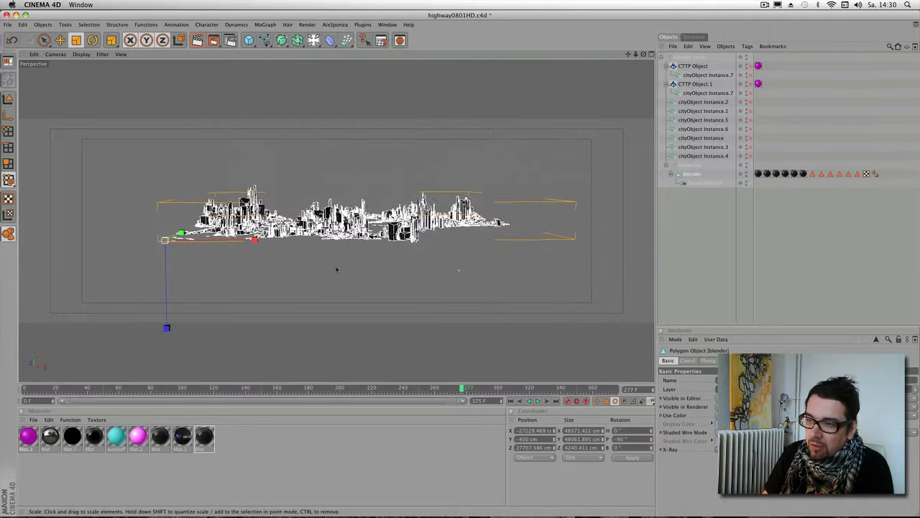
right_click_drag(337, 269, 556, 156, "alt")
middle_click_drag(556, 156, 493, 235, "alt")
left_click_drag(493, 235, 500, 113, "alt")
Step: Select the city's Sound Effector and play the animation to see how it deforms the buildings
left_click(708, 184)
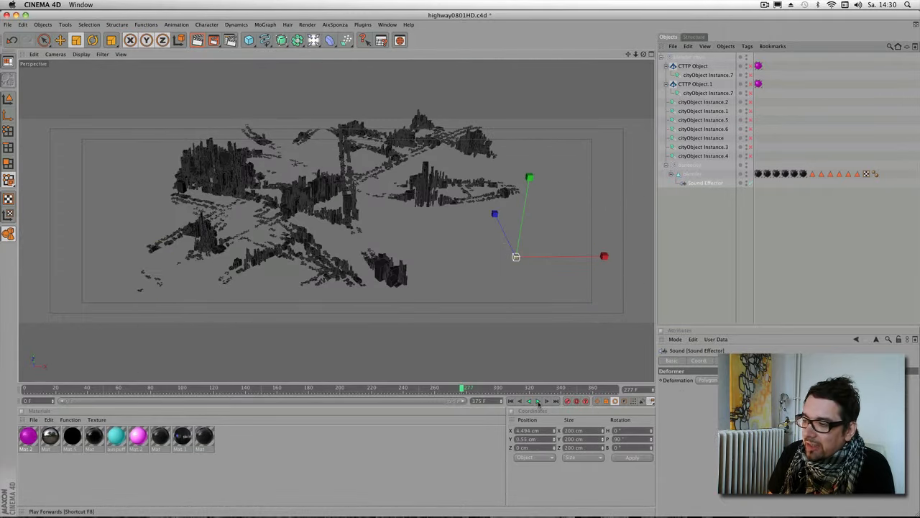
left_click(537, 401)
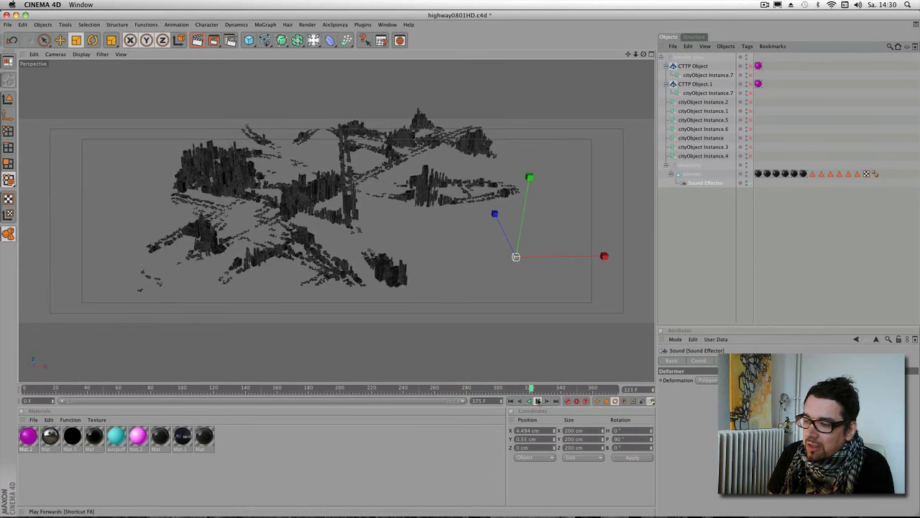
left_click(539, 402)
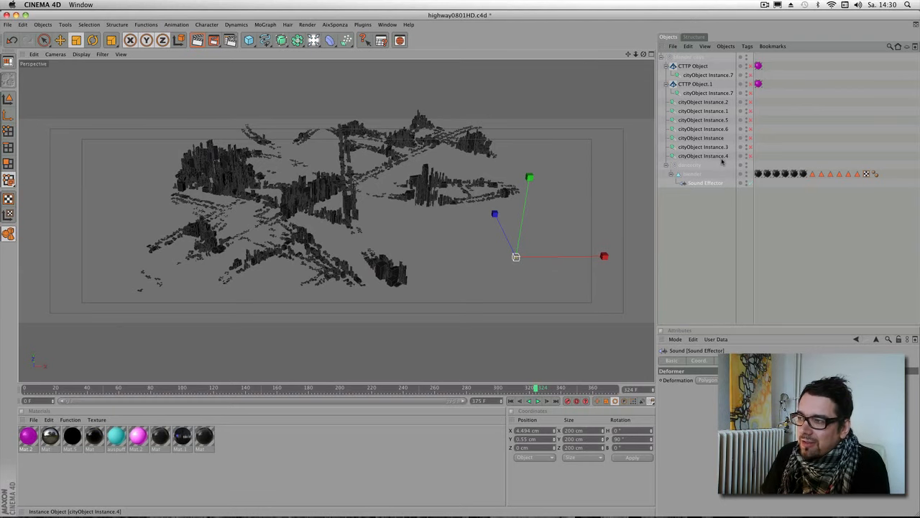
Step: Create an Instance of the dancecity null object
left_click(722, 157)
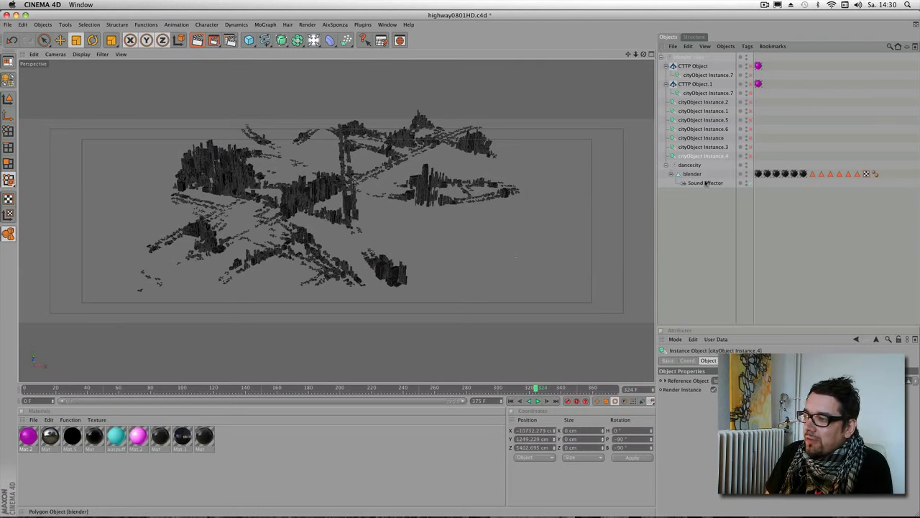
left_click(696, 175)
left_click(695, 166)
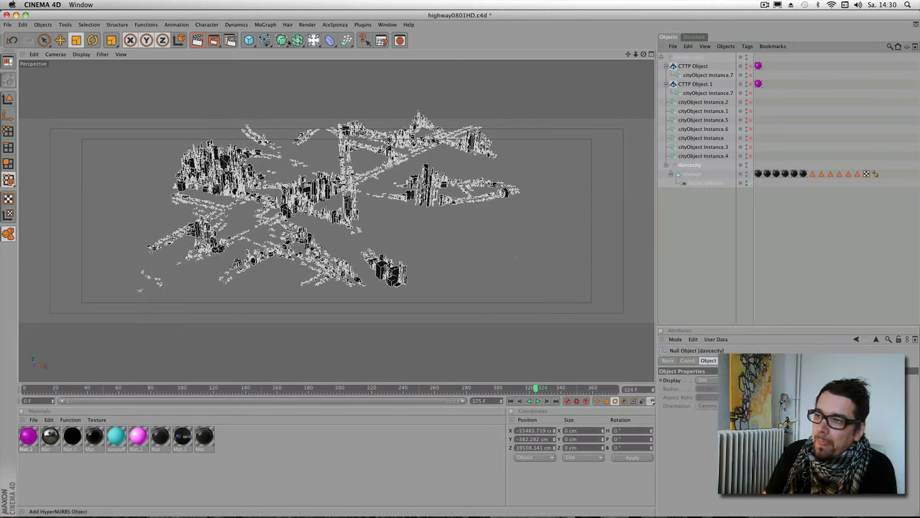
left_click(296, 40)
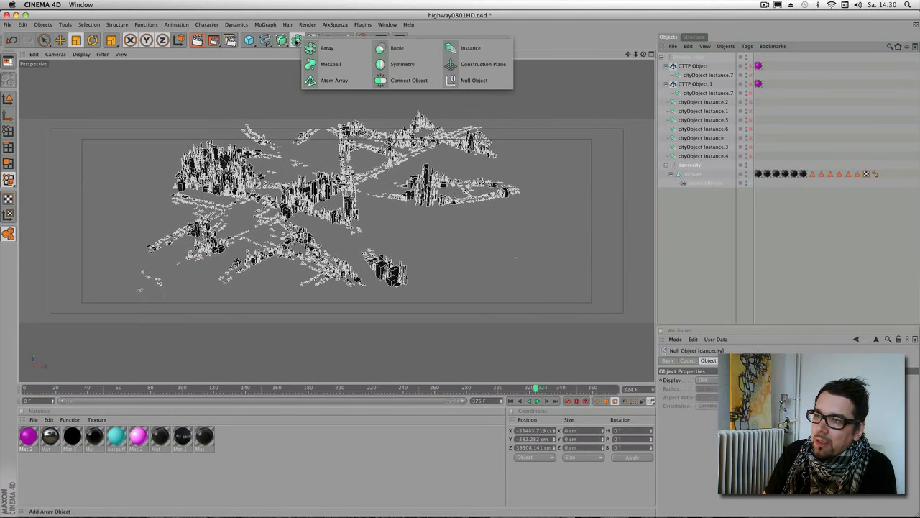
left_click(492, 48)
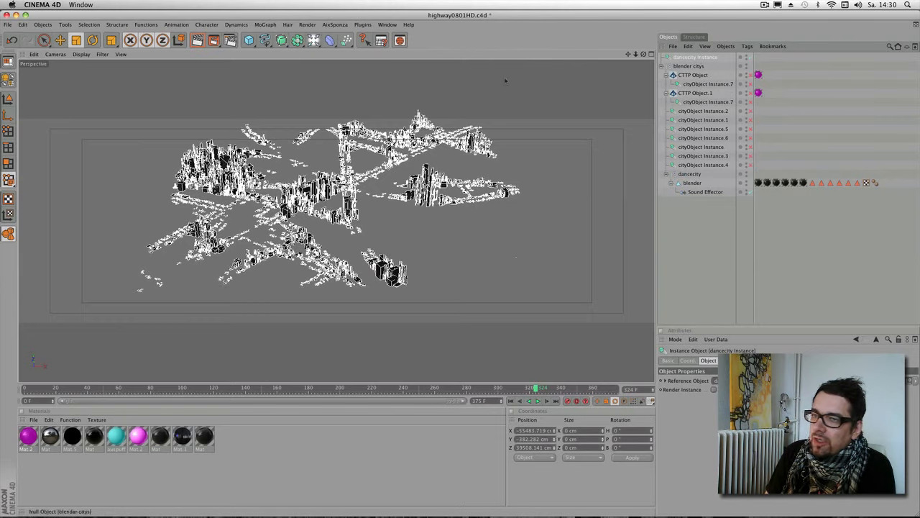
Step: Move the dancecity instance beside the original city, to about X -9791 cm, Y 1299 cm, Z 39438 cm, and show its object properties
left_click(60, 40)
left_click_drag(554, 149, 580, 154)
left_click_drag(507, 255, 836, 170)
left_click_drag(512, 212, 552, 209)
left_click_drag(552, 209, 611, 169, "alt")
middle_click_drag(442, 221, 496, 160, "alt")
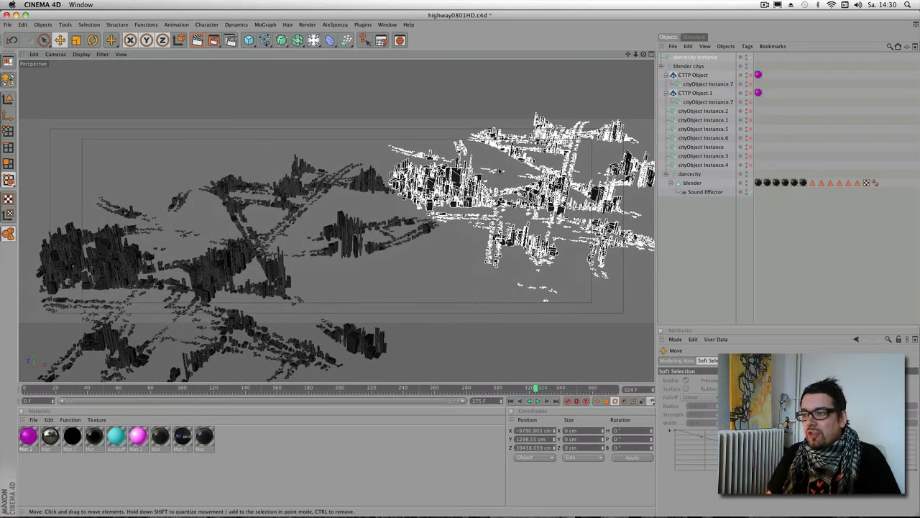
left_click(696, 57)
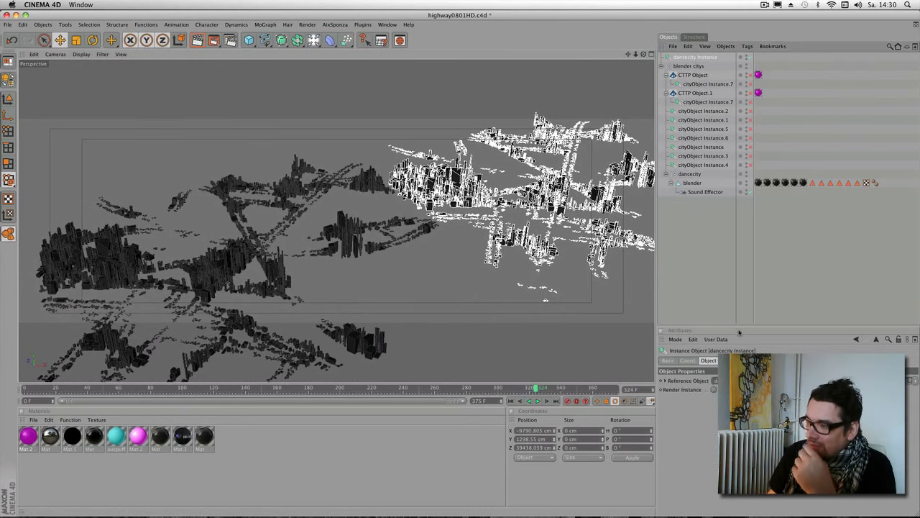
Step: Turn on Render Instance for the dancecity instance
left_click_drag(741, 327, 736, 230)
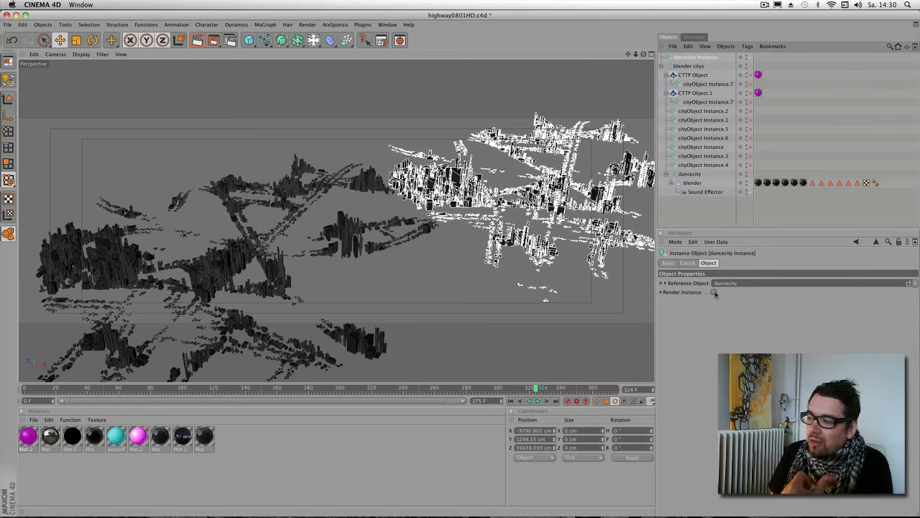
left_click(714, 292)
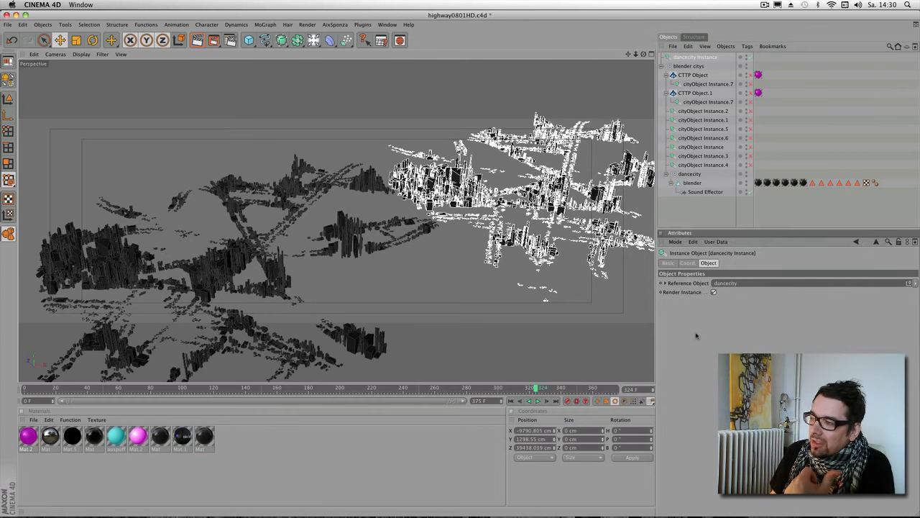
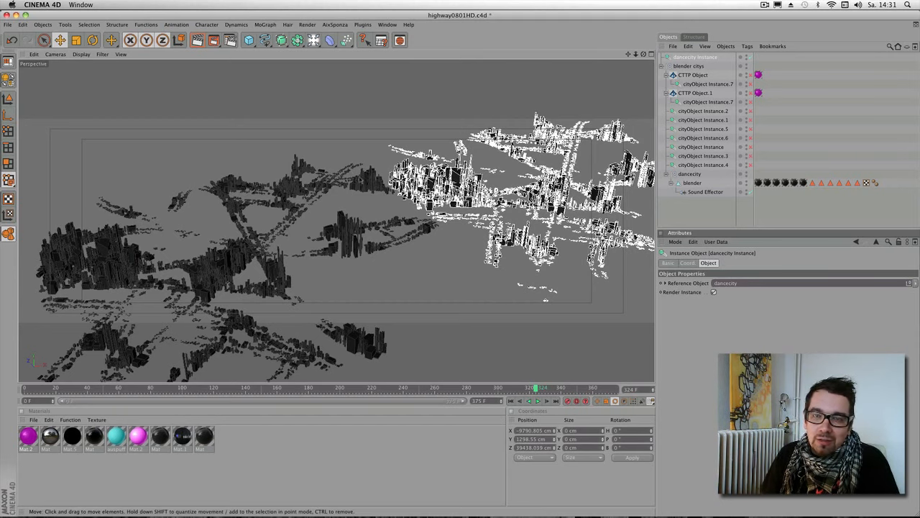
Step: Delete the dancecity instance from the scene
left_click_drag(643, 55, 384, 173)
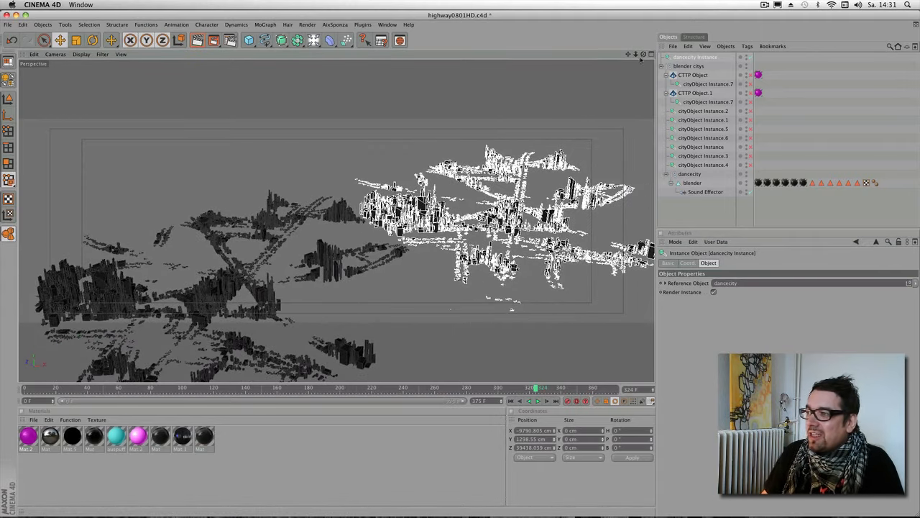
left_click_drag(643, 56, 514, 278)
key("Delete")
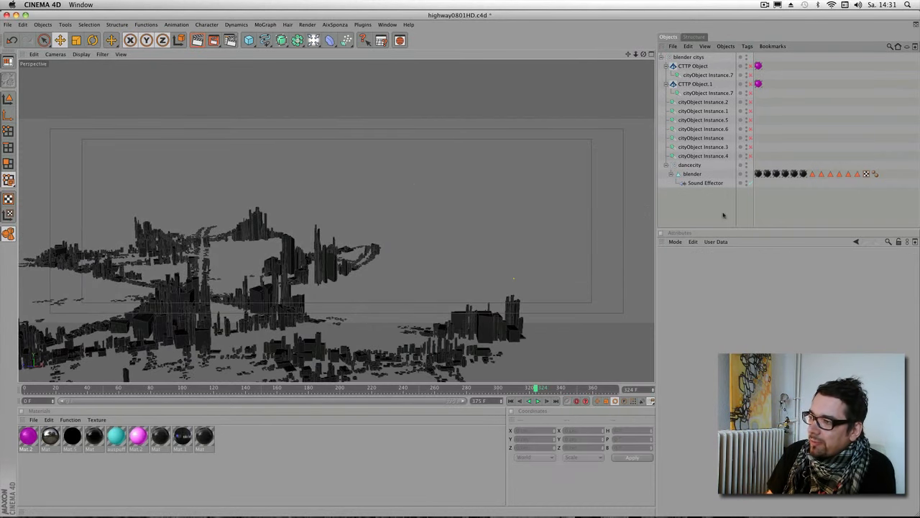
Step: Examine the dancecity null, the blender mesh and its Sound Effector, and play the animation to watch the deformation
left_click(689, 165)
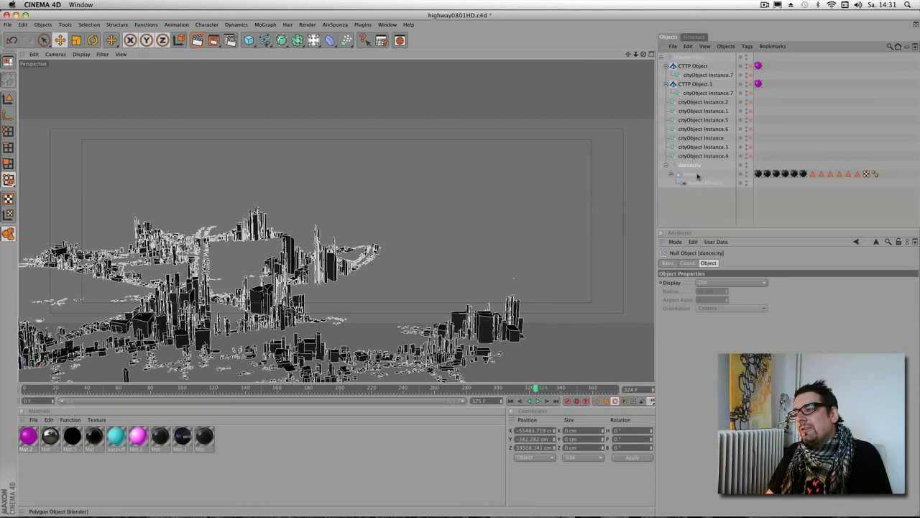
left_click(690, 174)
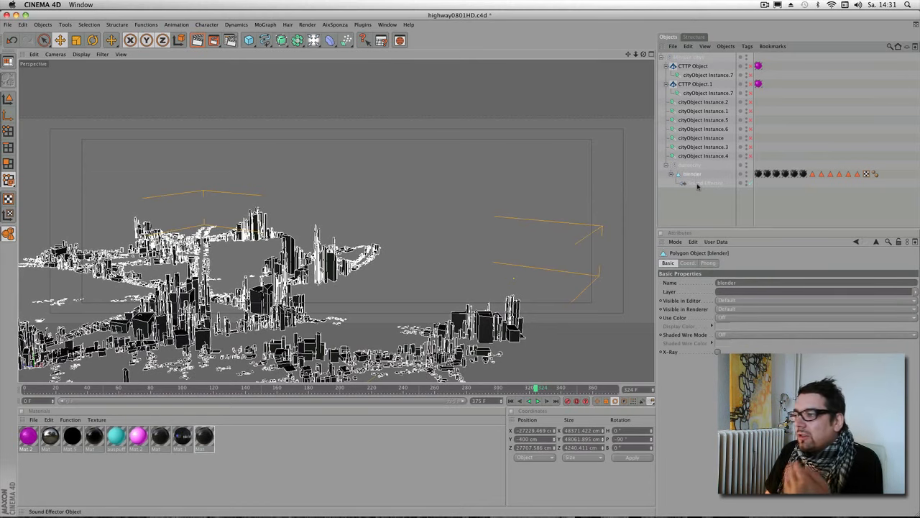
left_click(697, 184)
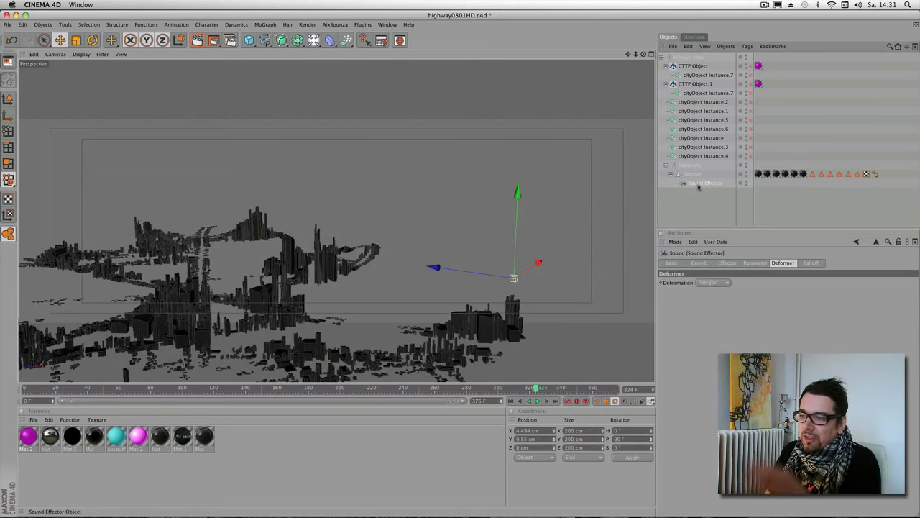
left_click(538, 400)
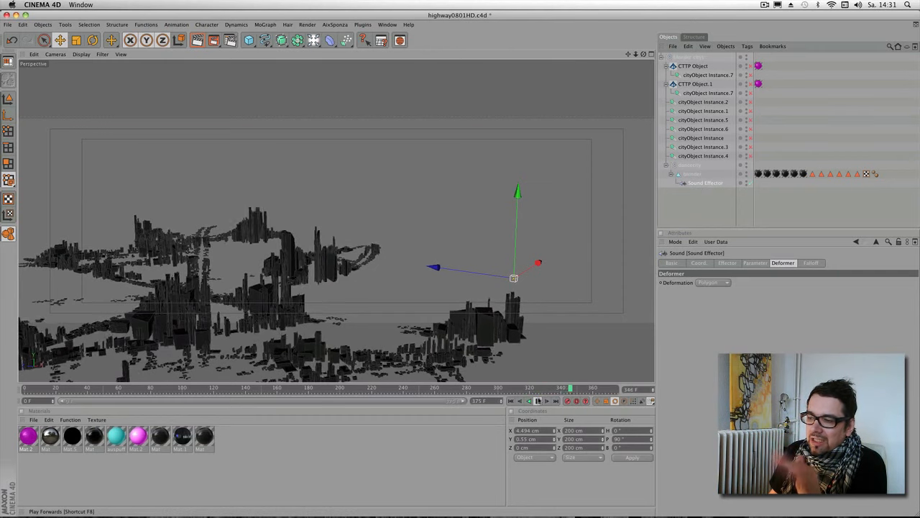
left_click(537, 400)
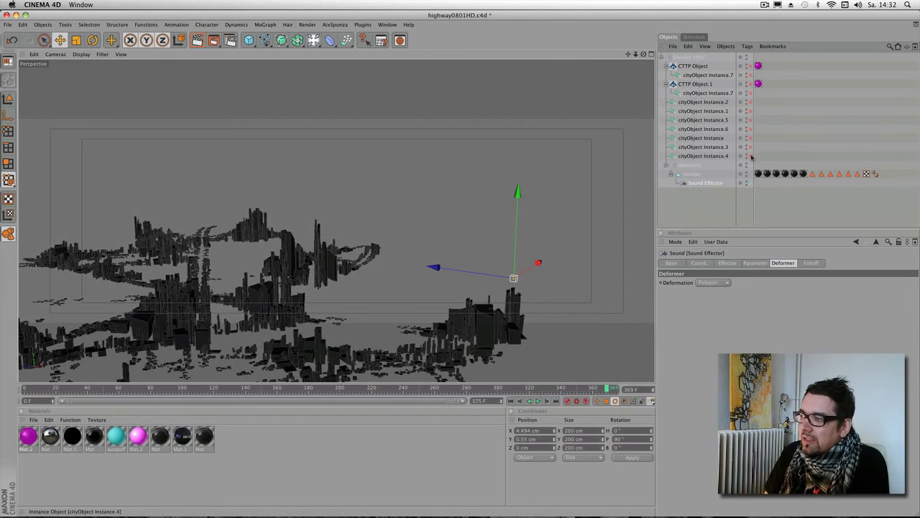
Step: Enable the seven cityObject instances directly under blender citys to view them, and delete them all
left_click_drag(750, 146, 746, 106)
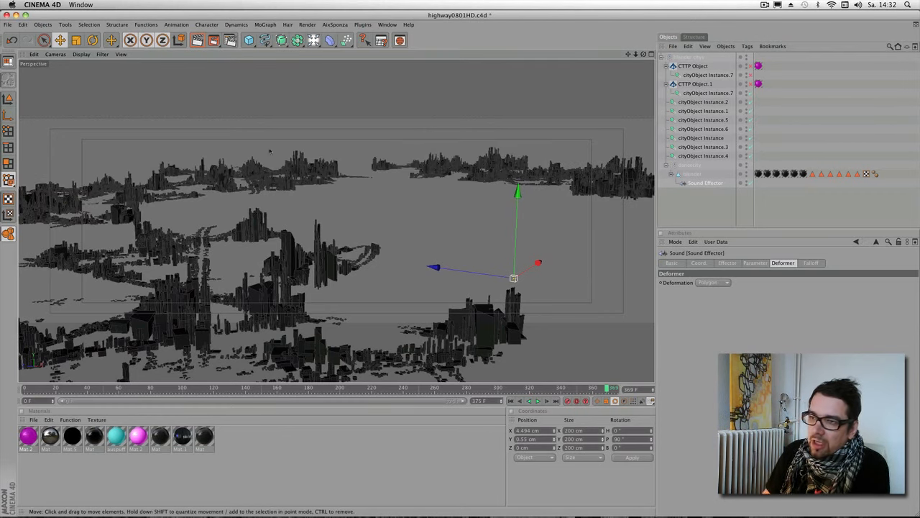
left_click_drag(520, 171, 500, 202, "alt")
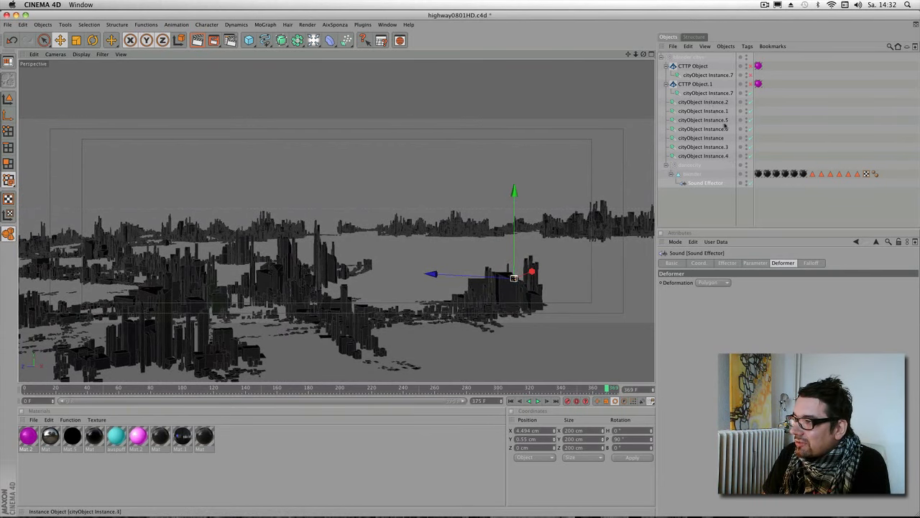
left_click(708, 103)
left_click(702, 156, "shift")
key("Delete")
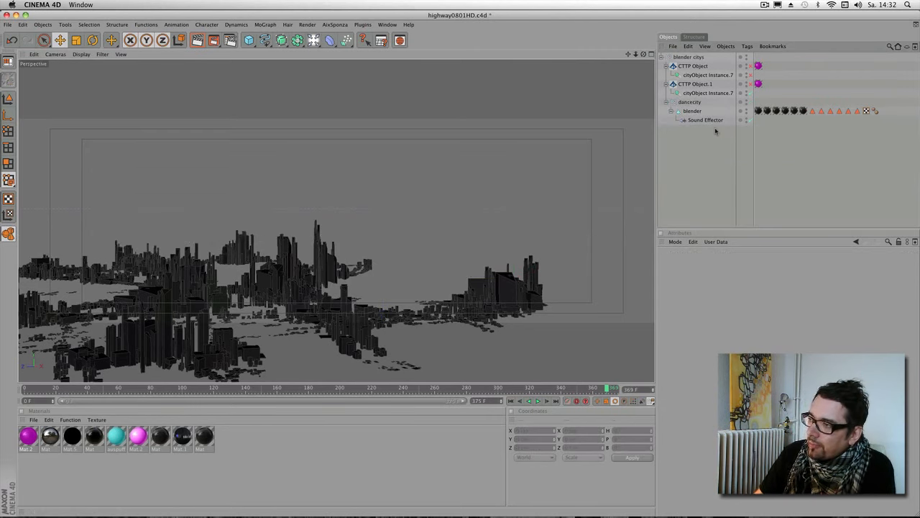
Step: Delete CTTP Object and CTTP Object.1, including their nested instances, from the blender citys group
left_click_drag(409, 270, 472, 207, "alt")
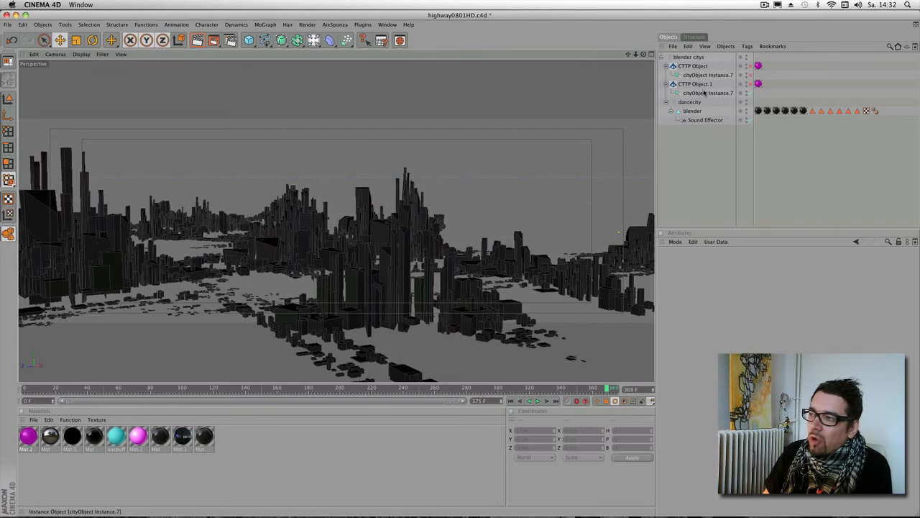
left_click(699, 103)
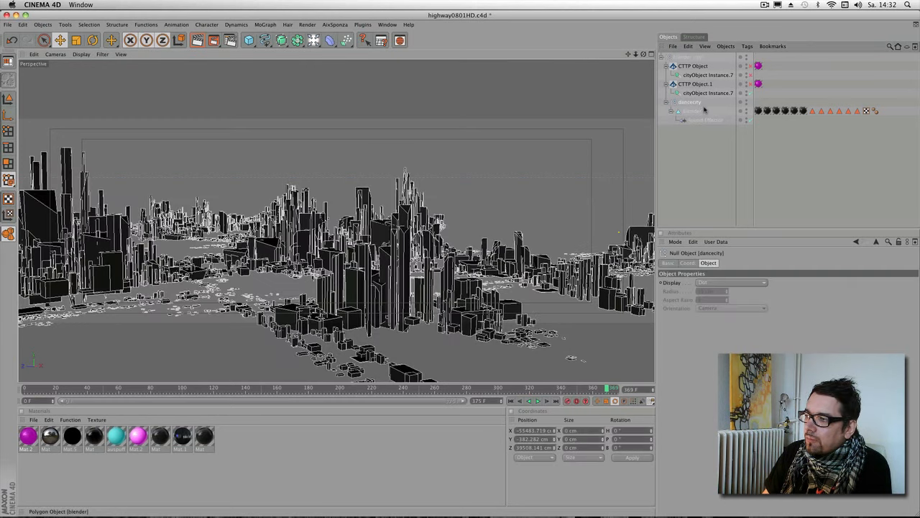
left_click(696, 67)
key("Delete")
left_click(693, 66)
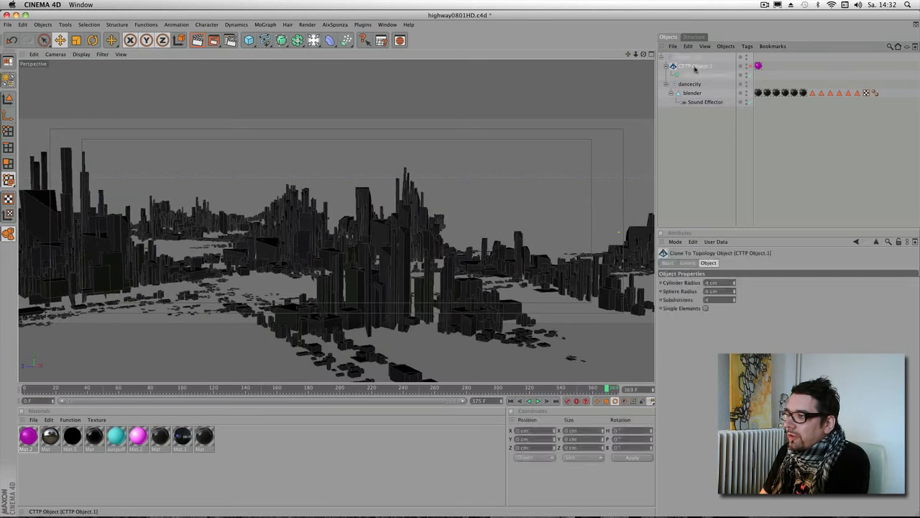
key("Delete")
Step: Move dancecity out of the blender citys group to the top level of the hierarchy and delete the empty group
left_click(693, 75)
left_click_drag(695, 67, 687, 139)
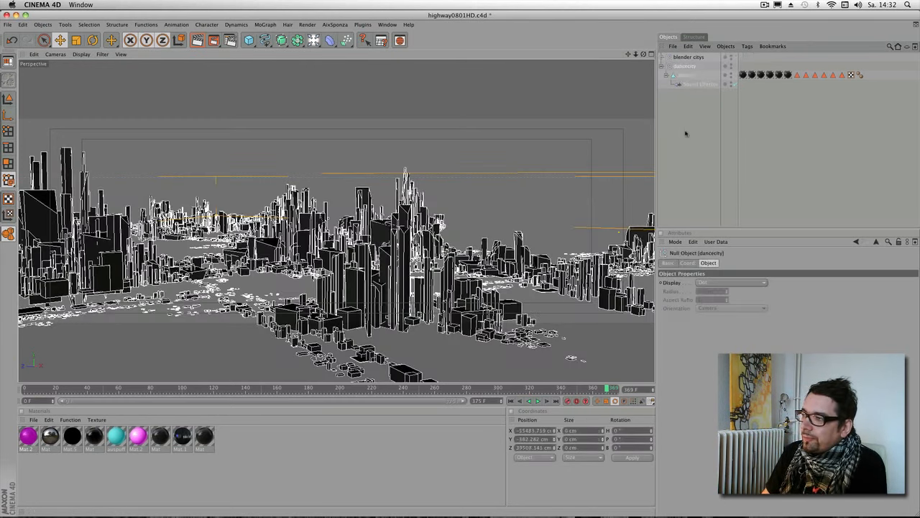
left_click(692, 57)
key("Delete")
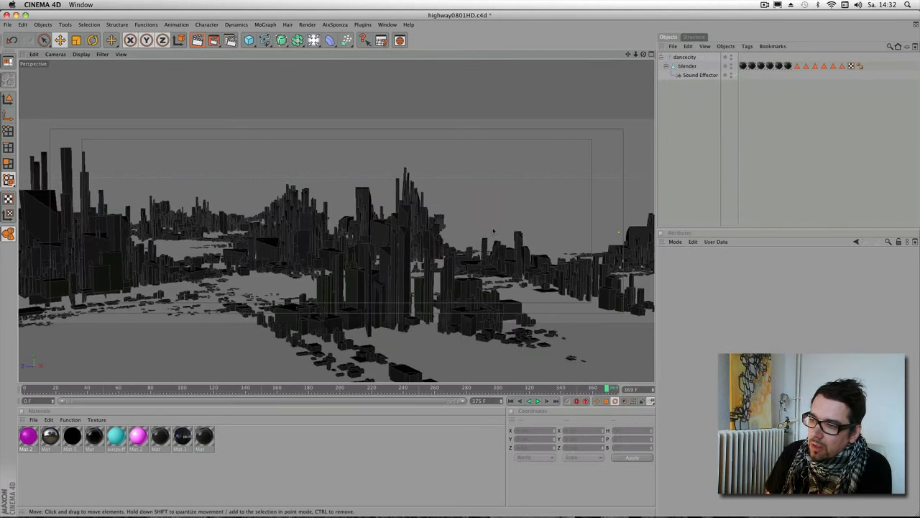
Step: Play the animation briefly to check the sound-driven movement of the remaining city
right_click_drag(49, 350, 219, 294, "alt")
left_click(538, 401)
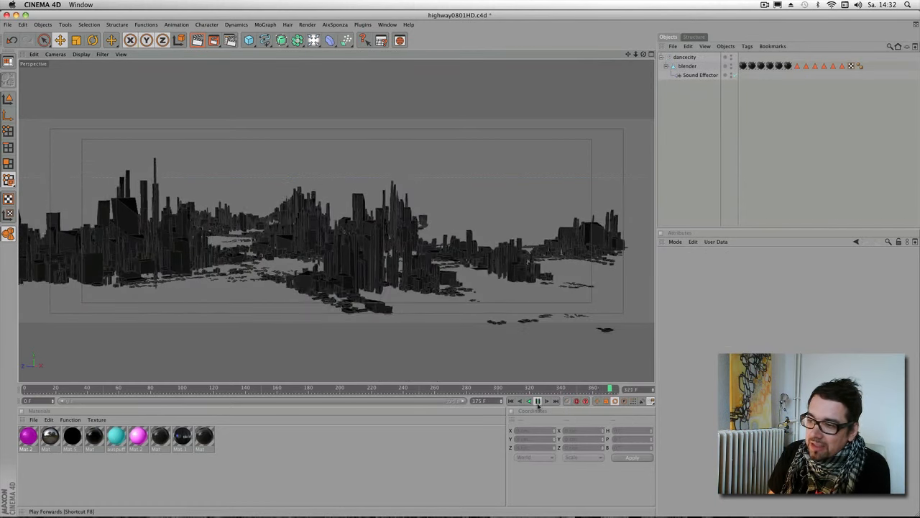
left_click(538, 401)
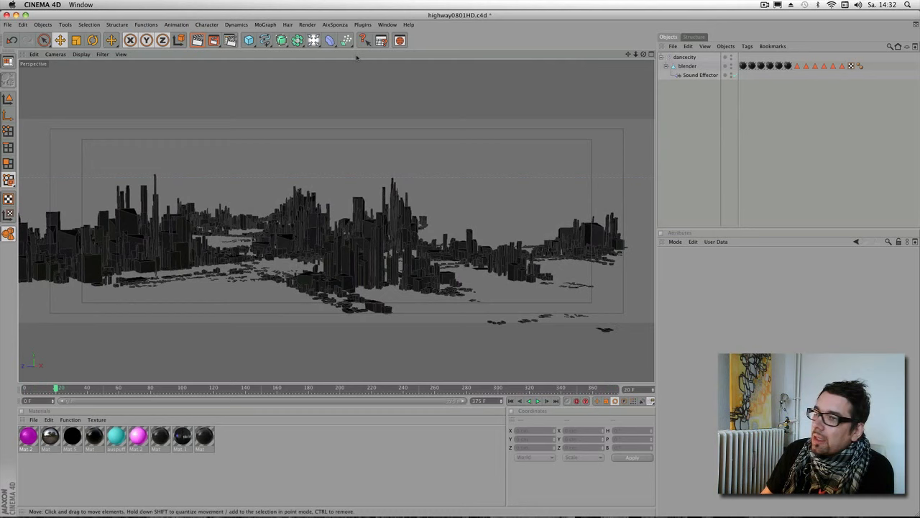
Step: Add an Atom Array and nest a new instance of dancecity inside it
left_click(298, 41)
left_click(327, 80)
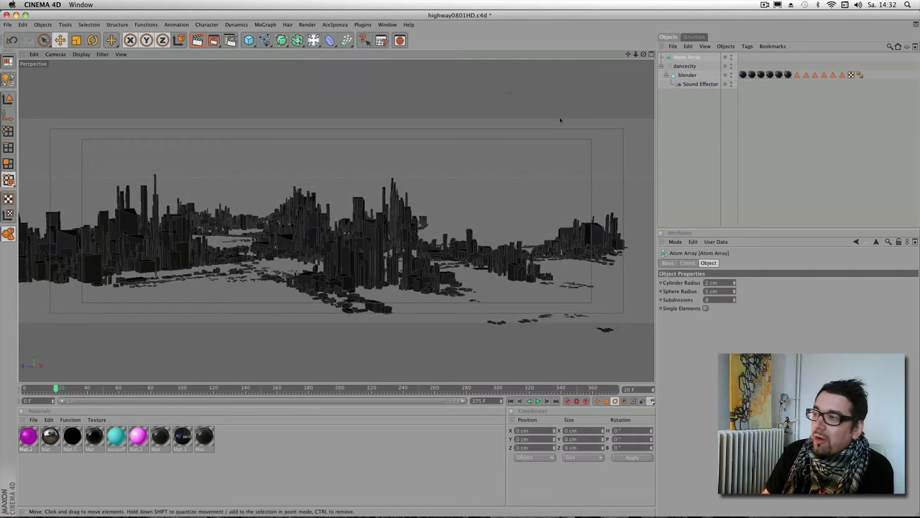
left_click_drag(684, 67, 686, 57)
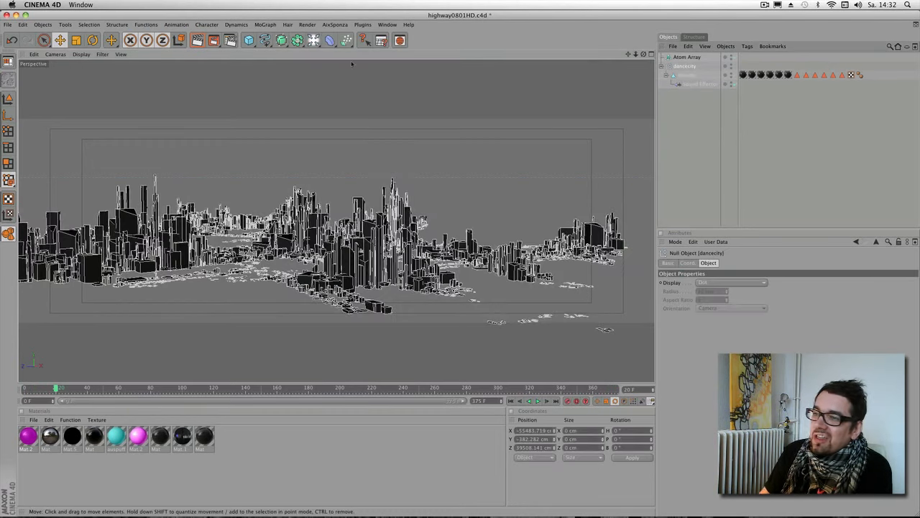
left_click_drag(297, 40, 460, 63)
left_click_drag(693, 58, 699, 67)
left_click(686, 56)
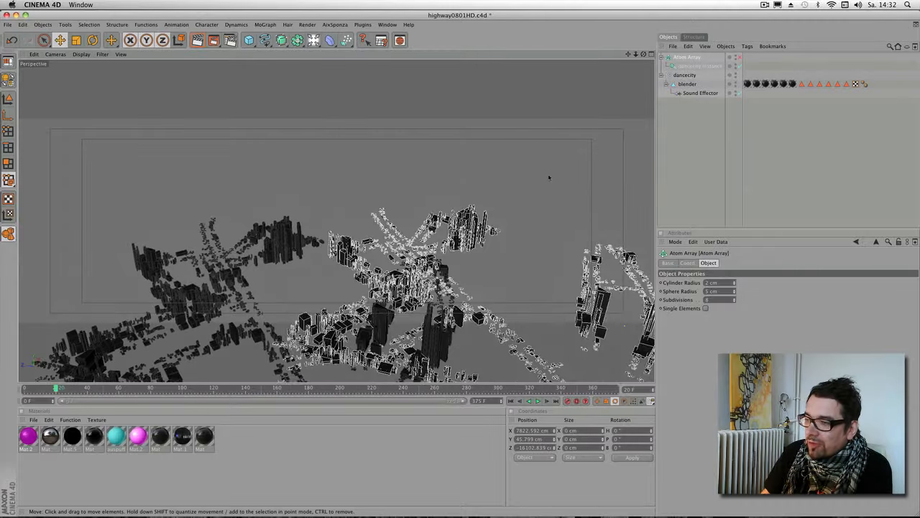
Step: Move the Atom Array to about X 15268 cm, Y 3317 cm, Z -31834 cm and render the perspective view
left_click_drag(628, 54, 568, 15)
left_click(684, 59)
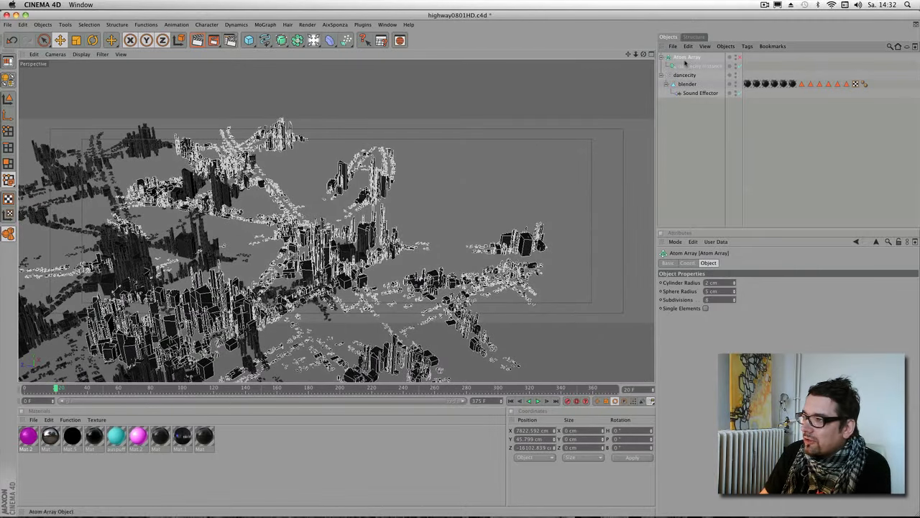
left_click_drag(402, 216, 575, 165)
left_click_drag(467, 209, 420, 244)
left_click_drag(460, 302, 394, 279, "alt")
right_click_drag(394, 279, 474, 266, "alt")
left_click_drag(475, 266, 524, 229, "alt")
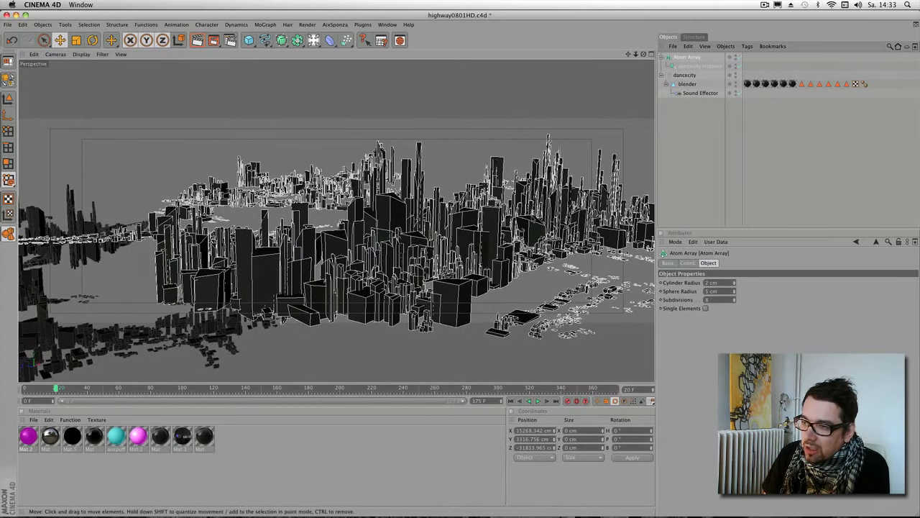
mouse_move(331, 253)
left_mouse_down("alt")
mouse_move(508, 226)
mouse_move(558, 200)
left_mouse_up("alt")
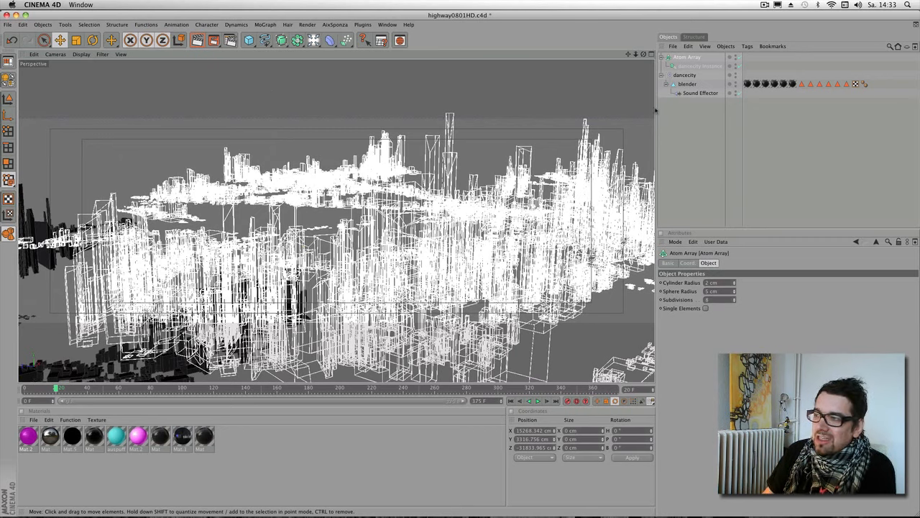
left_click(197, 41)
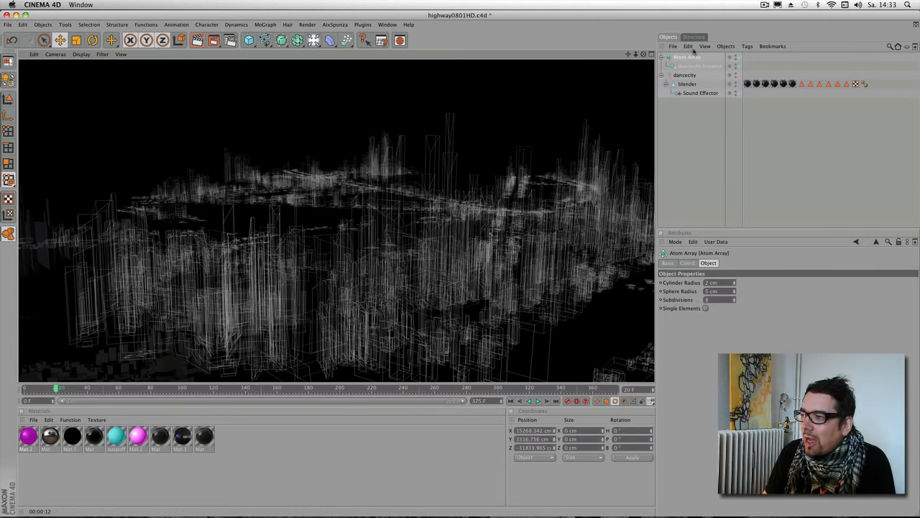
Step: Disable the Atom Array and its nested dancecity instance, leaving only the original city for a close view
left_click(740, 66)
left_click(740, 57)
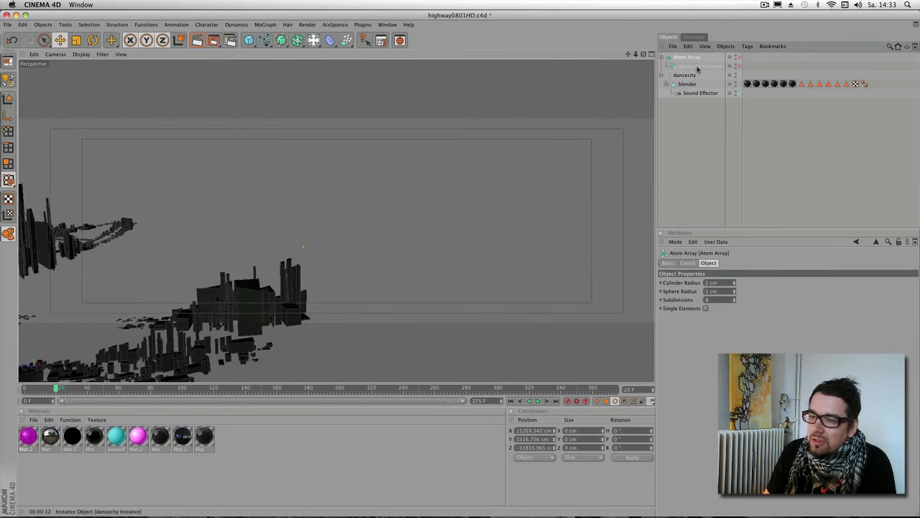
middle_click_drag(304, 273, 489, 212, "alt")
right_click_drag(488, 212, 504, 224, "alt")
middle_click_drag(494, 221, 486, 218, "alt")
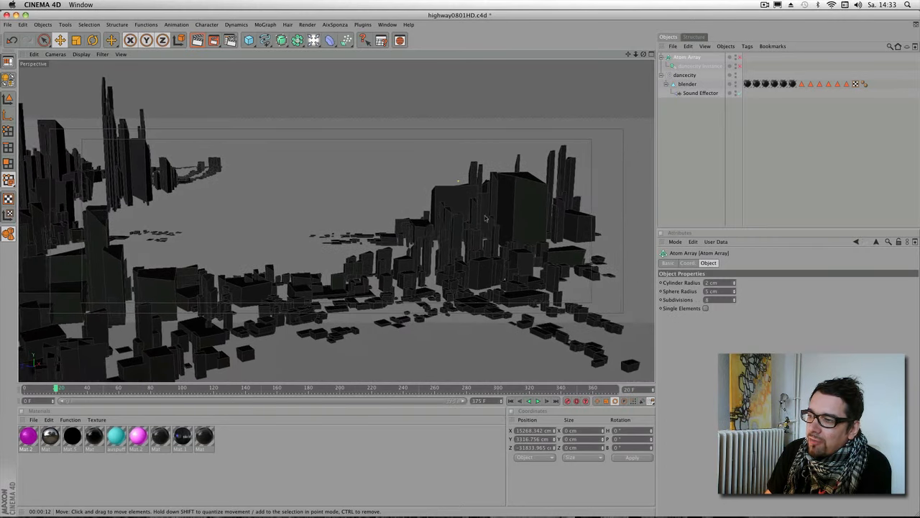
right_click_drag(432, 235, 529, 216, "alt")
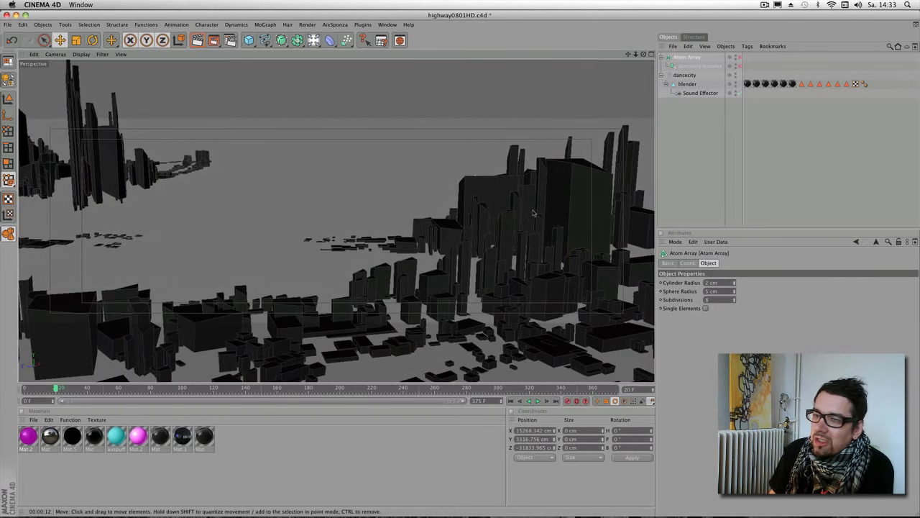
Step: Create a new project and add a default cube to it
left_click(8, 24)
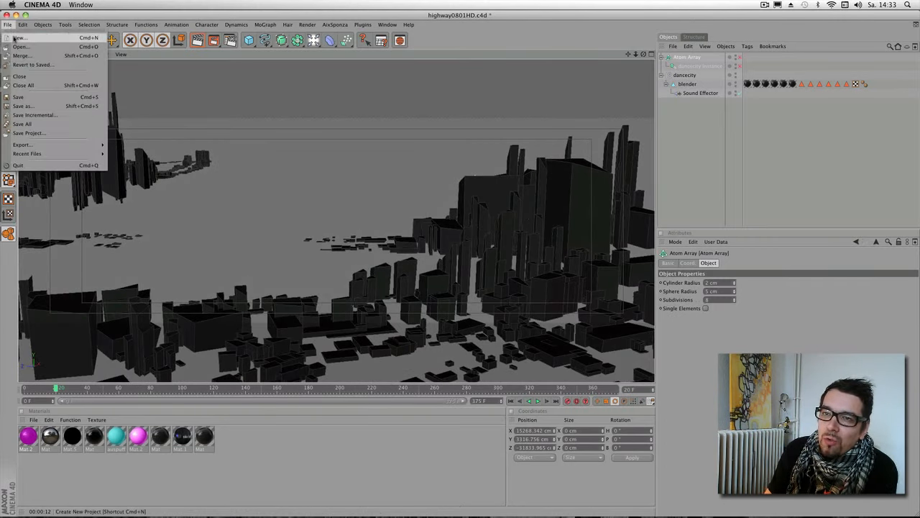
left_click(16, 38)
left_click(249, 40)
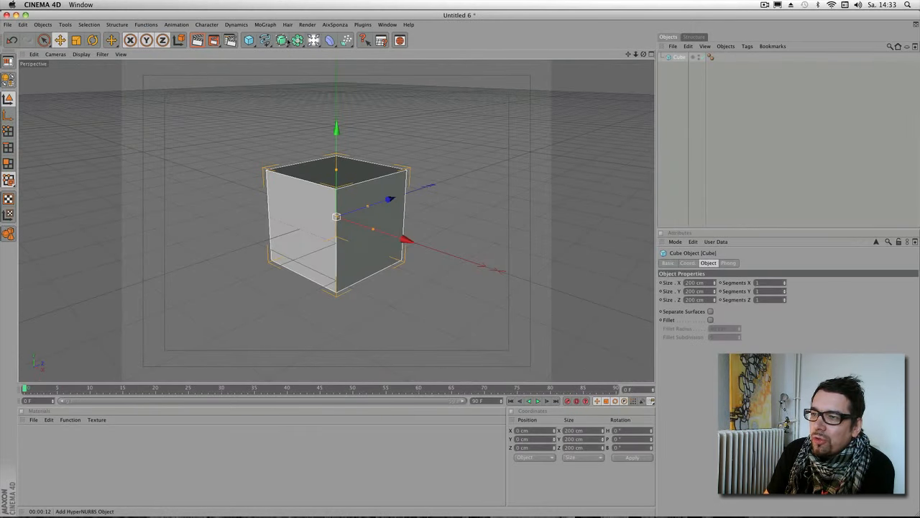
Step: Add an Atom Array as the parent of the cube and show the array's object properties
left_click(297, 41)
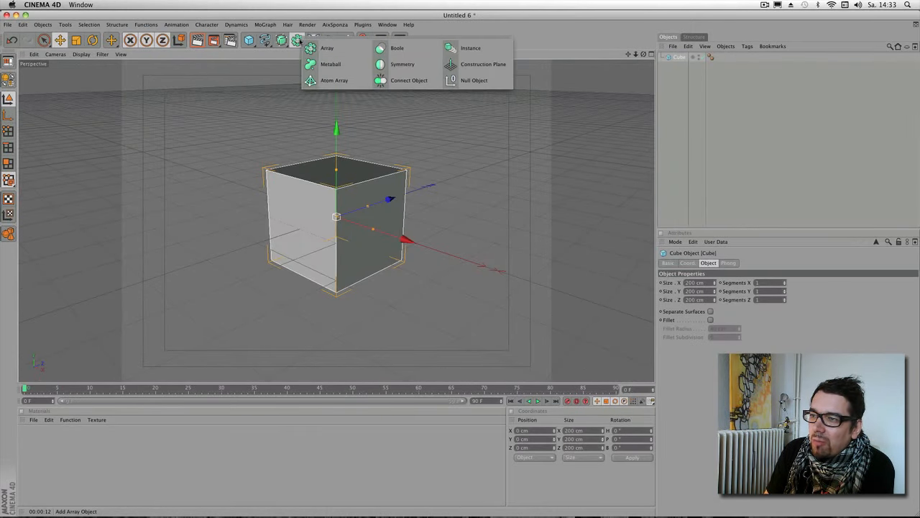
left_click(318, 81, "alt")
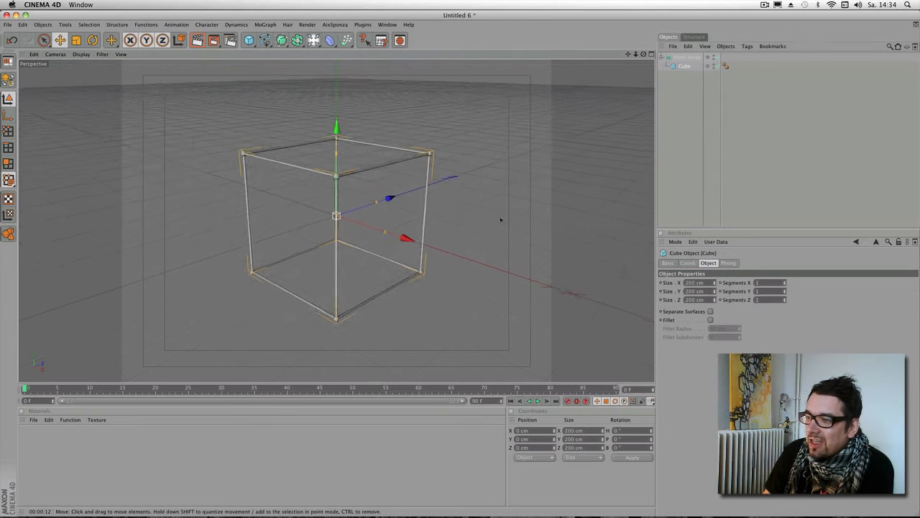
left_click(685, 57)
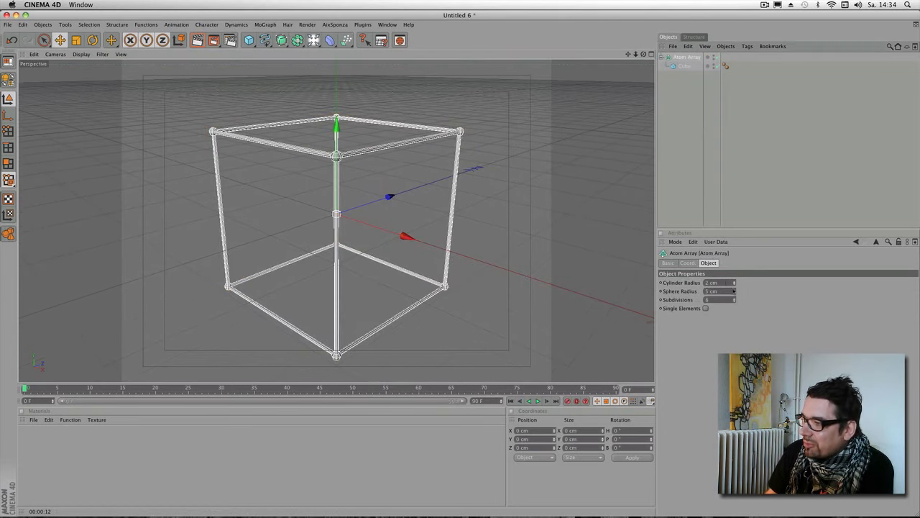
Step: Set the Atom Array's cylinder radius to 5 cm
left_click_drag(726, 282, 698, 283)
type("5")
key("Return")
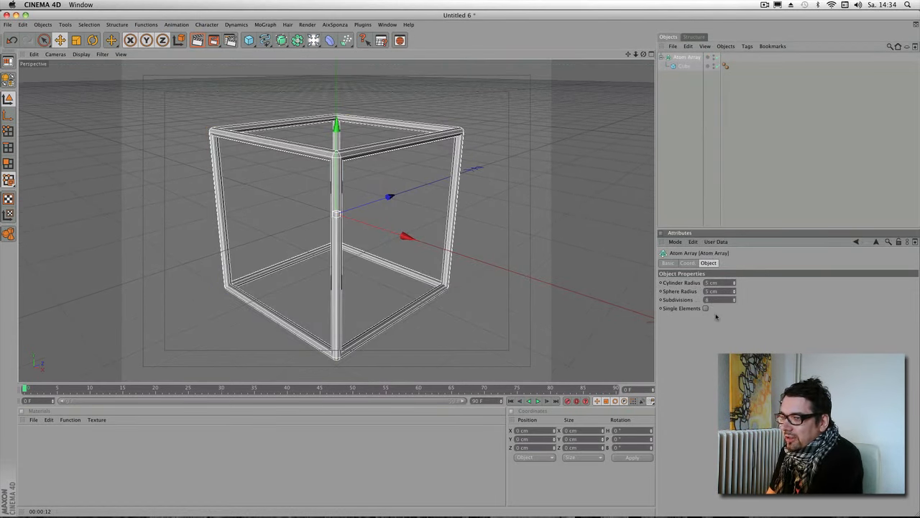
Step: Render a close perspective view of the thickened wireframe cube
scroll(411, 291, "up", 2)
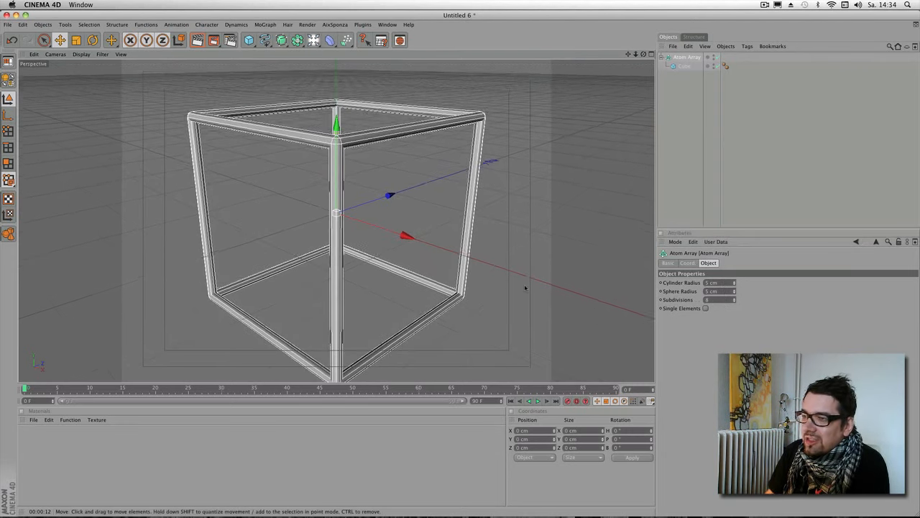
left_click_drag(525, 287, 517, 318, "alt")
right_click_drag(433, 254, 522, 204, "alt")
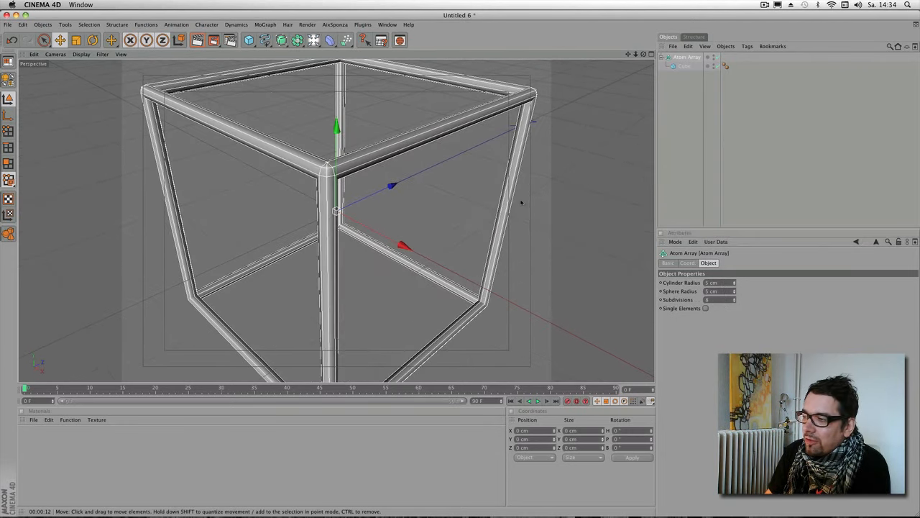
middle_click_drag(522, 204, 512, 240, "alt")
left_click_drag(471, 255, 479, 233, "alt")
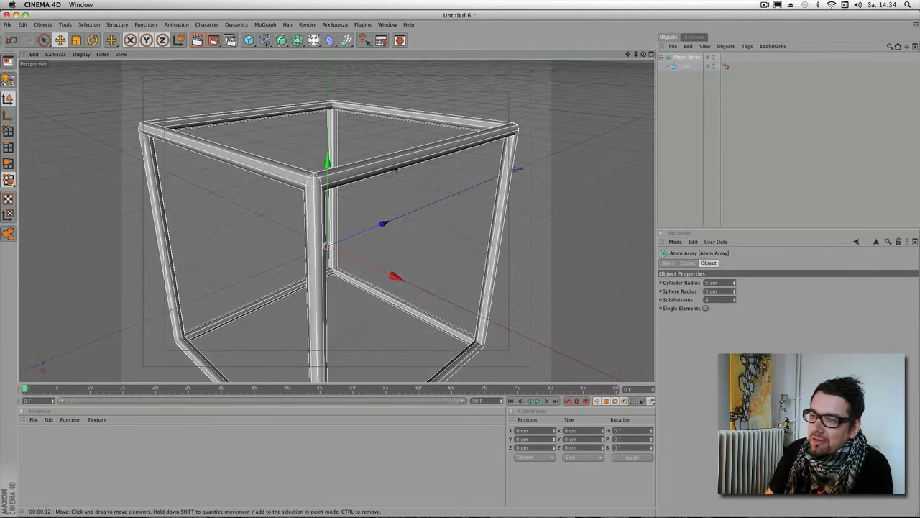
left_click(196, 40)
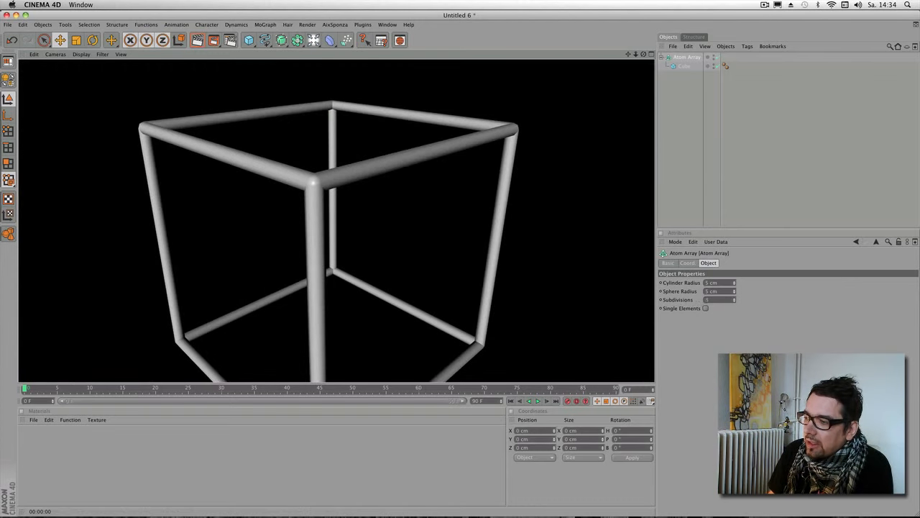
Step: Set the Atom Array's subdivisions to 4 and delete the cube's Phong tag
left_click_drag(713, 299, 663, 344)
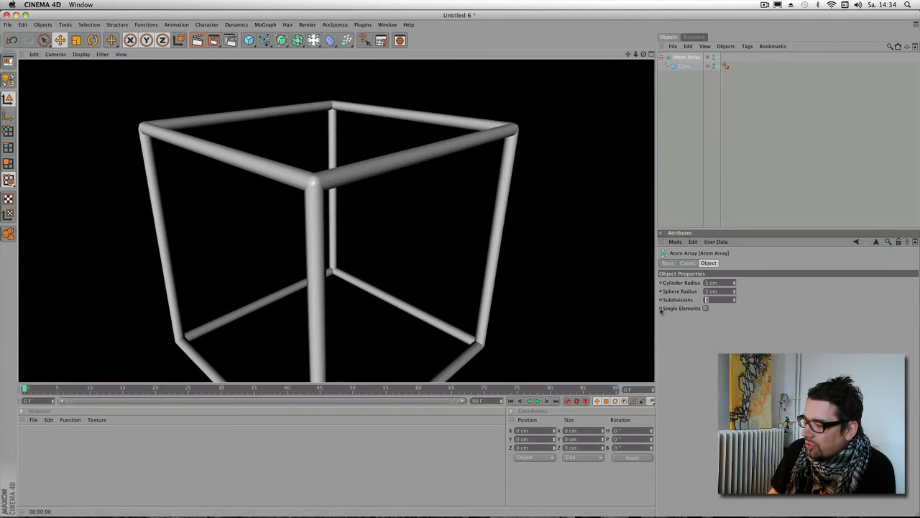
key("Return")
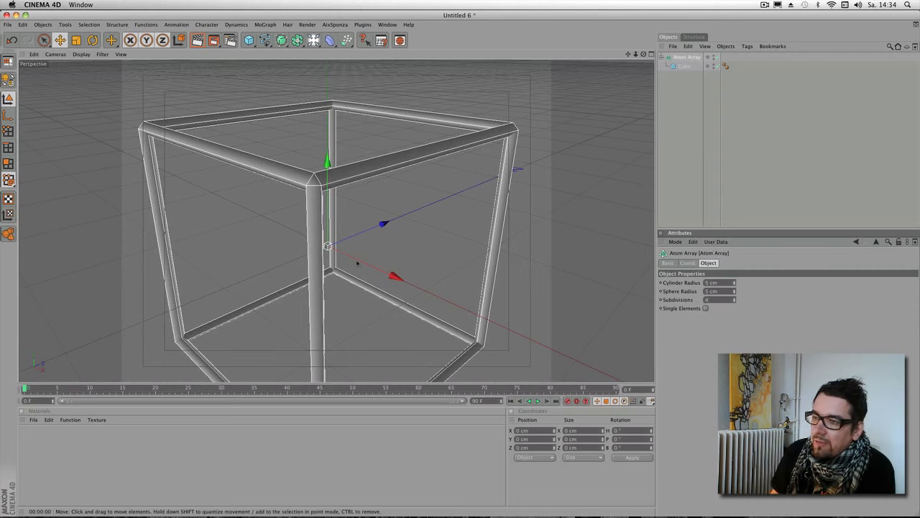
left_click(725, 65)
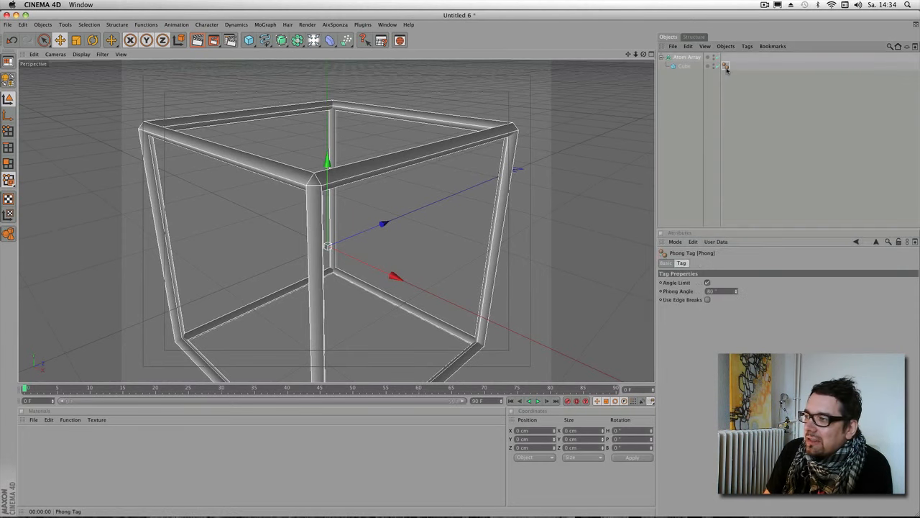
key("Delete")
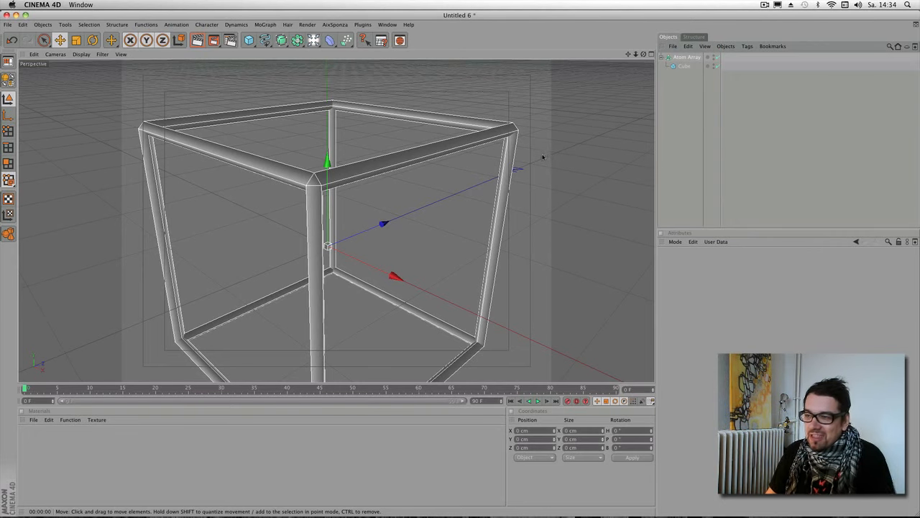
Step: Set the Atom Array's subdivisions to 3
left_click(687, 57)
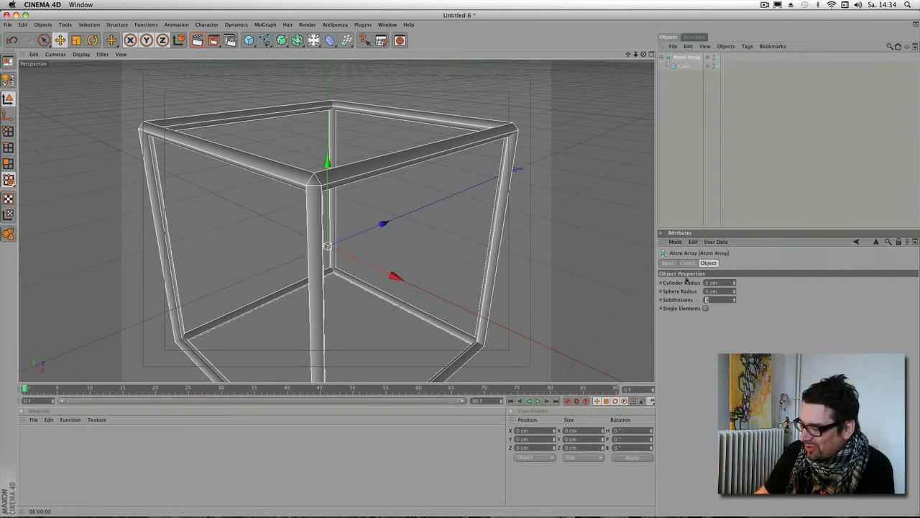
type("3")
key("Return")
Step: Examine the corner joints of the wireframe cube up close and from several angles, ending on the whole cube
scroll(470, 204, "up", 5)
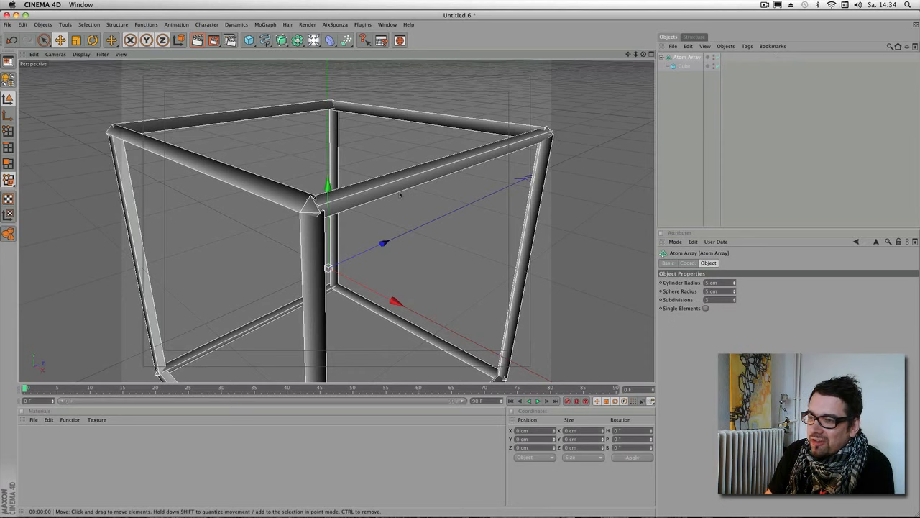
middle_click_drag(400, 194, 458, 203, "alt")
right_click_drag(327, 183, 388, 183, "alt")
left_click_drag(328, 182, 277, 171, "alt")
left_click_drag(379, 185, 426, 161, "alt")
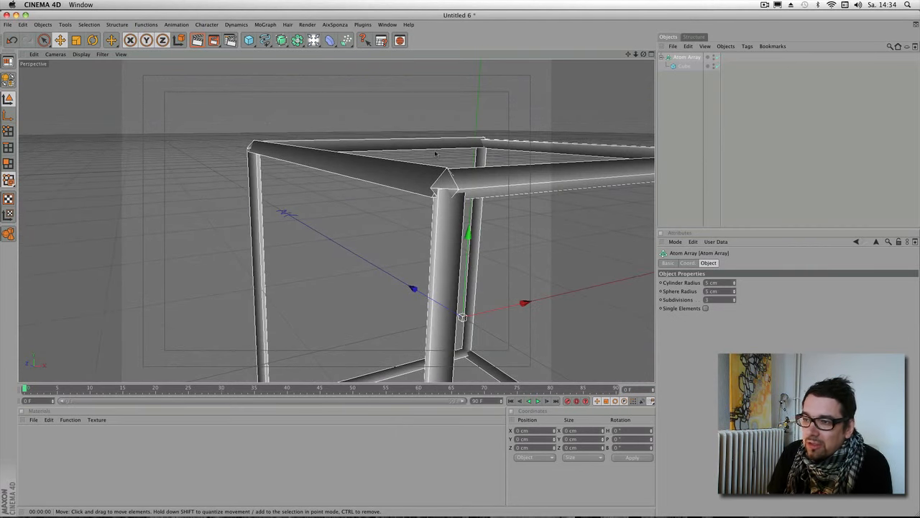
left_click_drag(434, 151, 427, 209, "alt")
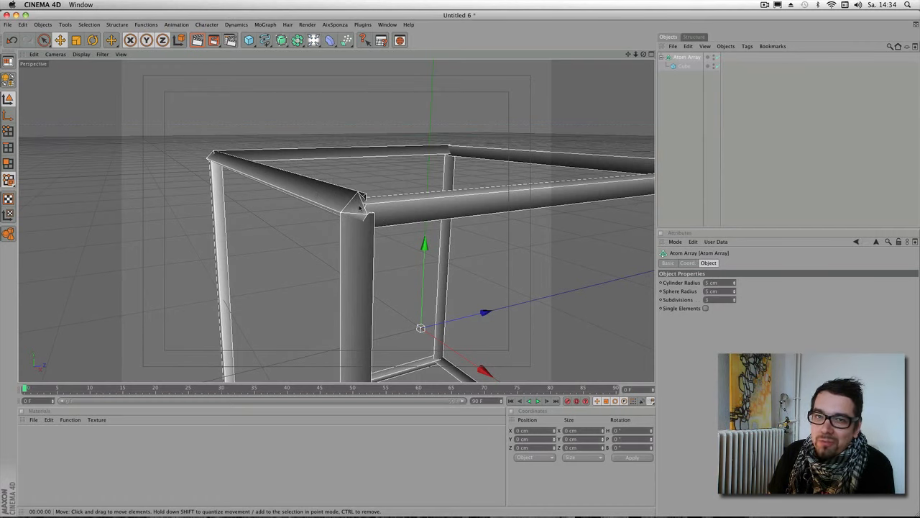
right_click_drag(366, 200, 29, 323, "alt")
middle_click_drag(424, 229, 402, 179, "alt")
left_click_drag(402, 179, 407, 160, "alt")
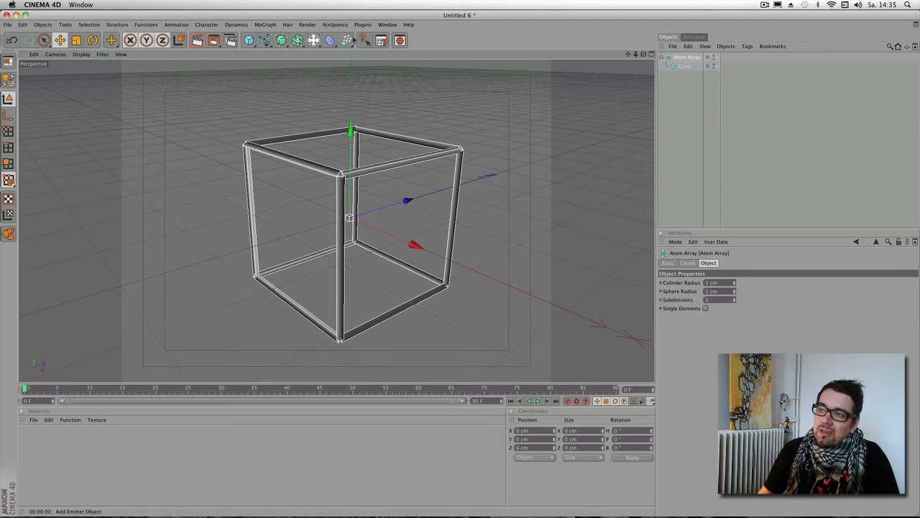
Step: Add a CTTP Object from the plugins to the cube project
left_click(344, 25)
mouse_move(369, 26)
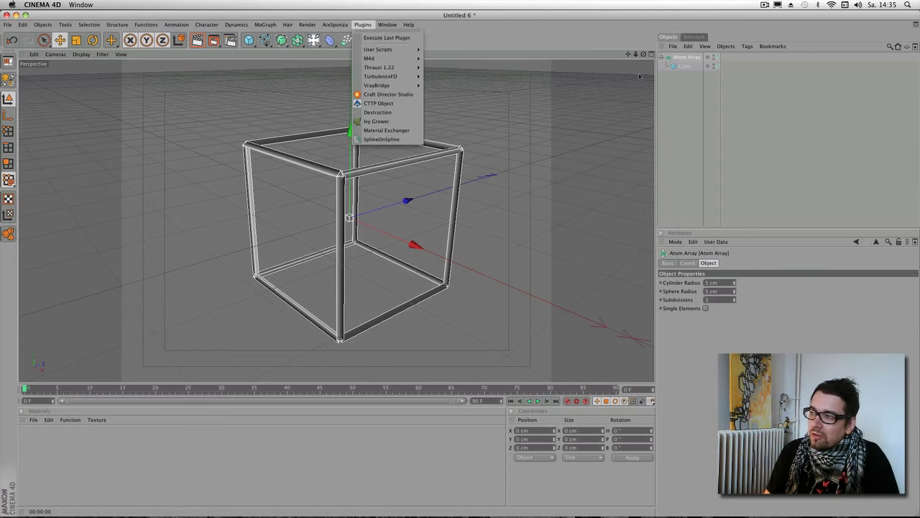
left_click(402, 103)
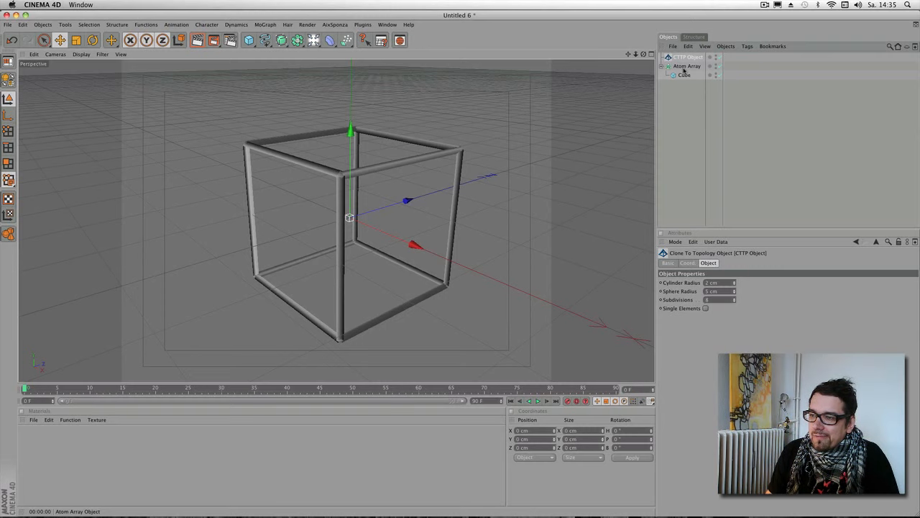
Step: Switch to the highway0801HD.c4d project and re-enable the Atom Array and its nested dancecity instance
left_click(387, 24)
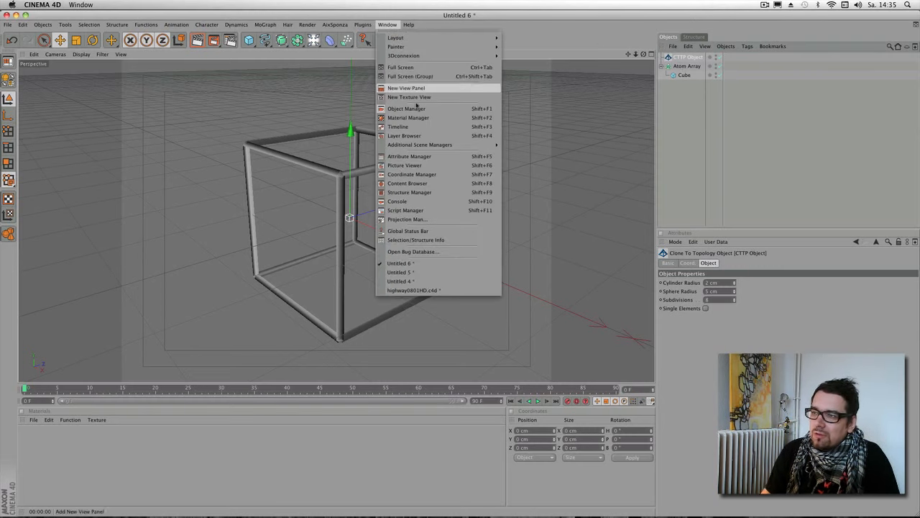
left_click(462, 290)
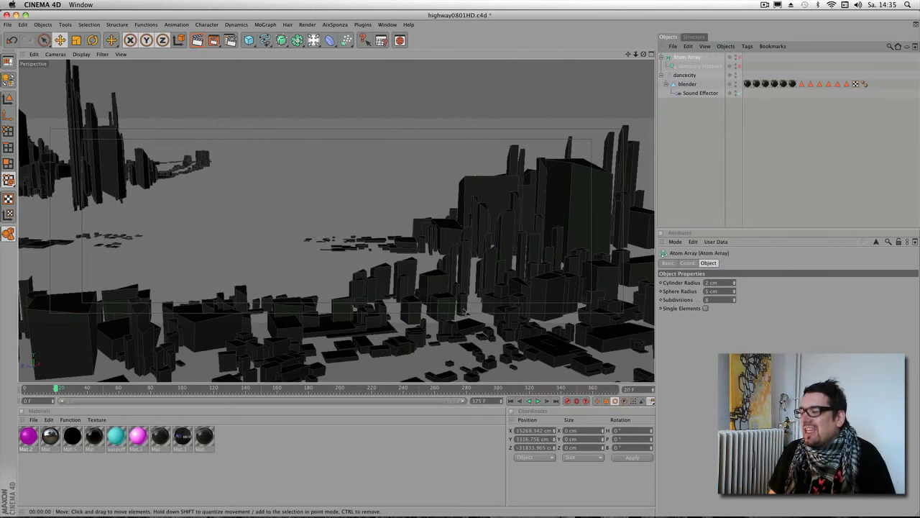
right_click_drag(553, 209, 303, 253, "alt")
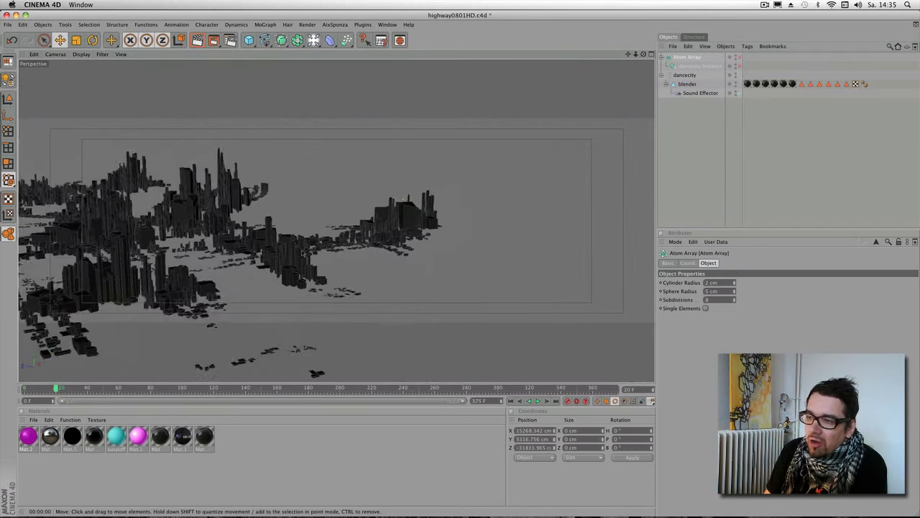
left_click_drag(304, 253, 431, 252, "alt")
left_click(740, 67)
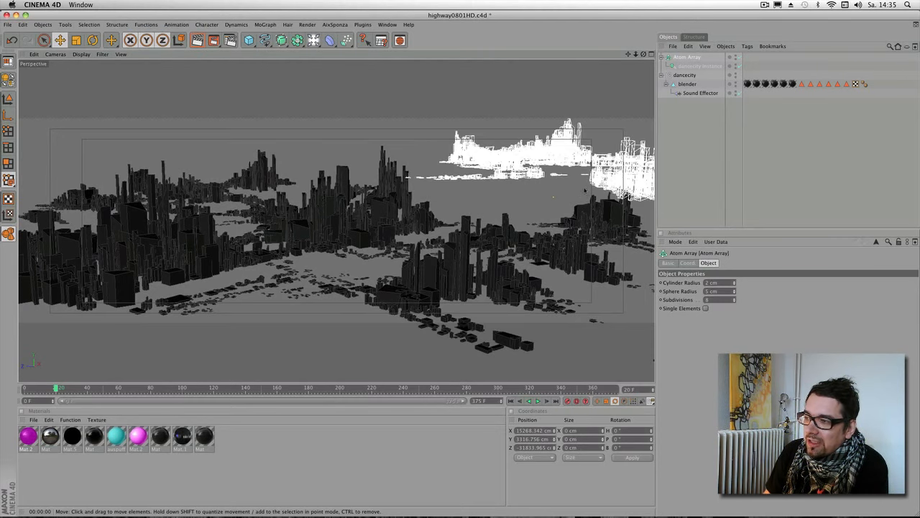
middle_click_drag(532, 207, 381, 237, "alt")
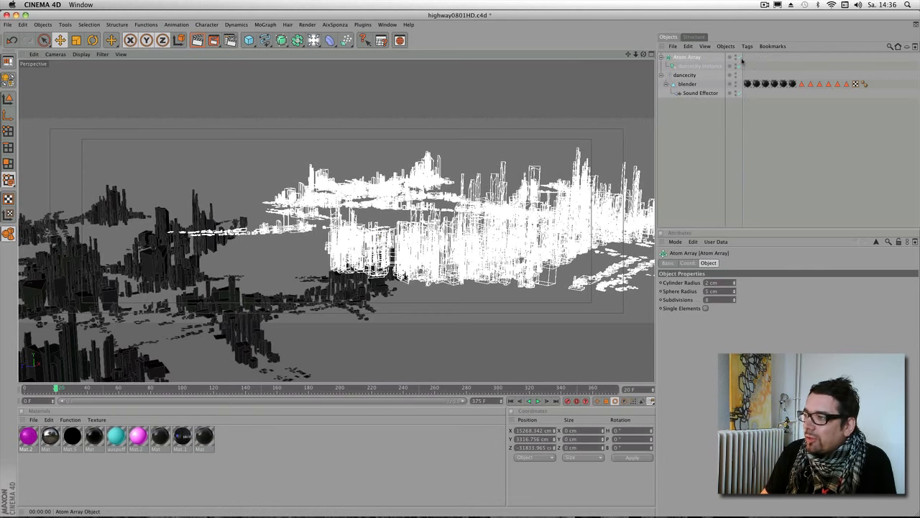
Step: Disable the Atom Array but keep its nested dancecity instance enabled, comparing the solid and wireframe city from several views
left_click(740, 59)
scroll(562, 260, "down", 5)
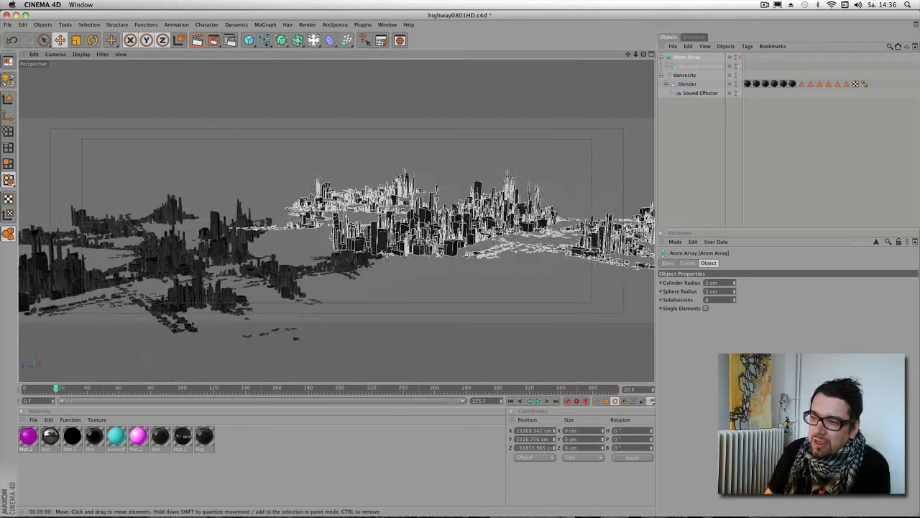
scroll(562, 260, "up", 5)
right_click_drag(431, 248, 580, 220, "alt")
right_click_drag(323, 248, 641, 108, "alt")
mouse_move(503, 187)
left_mouse_down("alt")
mouse_move(460, 238)
mouse_move(511, 198)
left_mouse_up("alt")
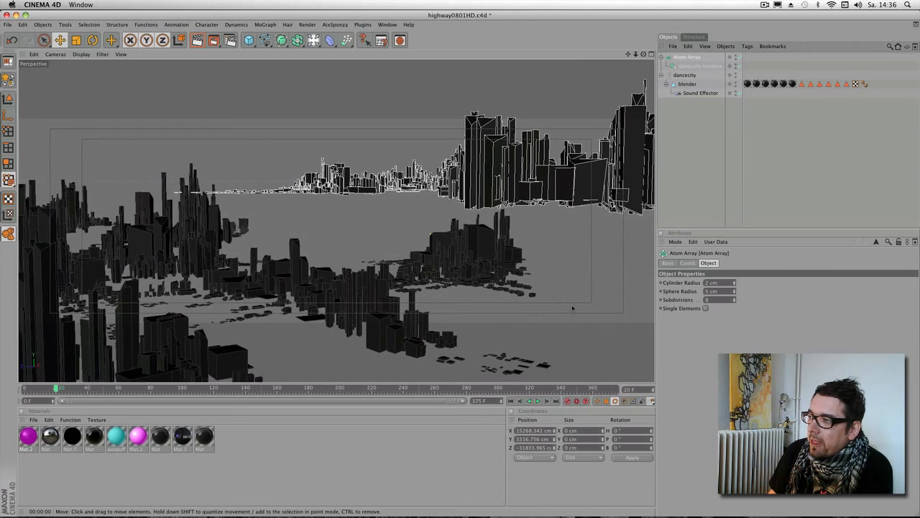
middle_click_drag(480, 283, 532, 279, "alt")
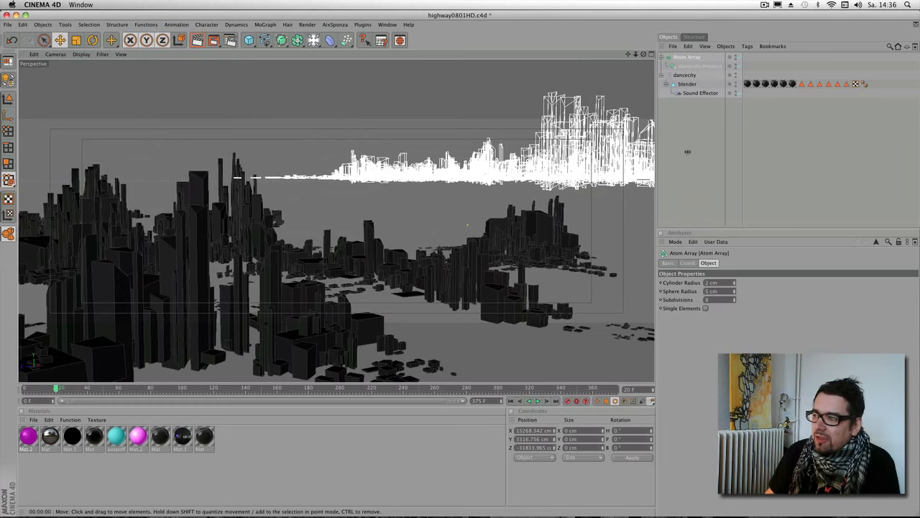
left_click(739, 57)
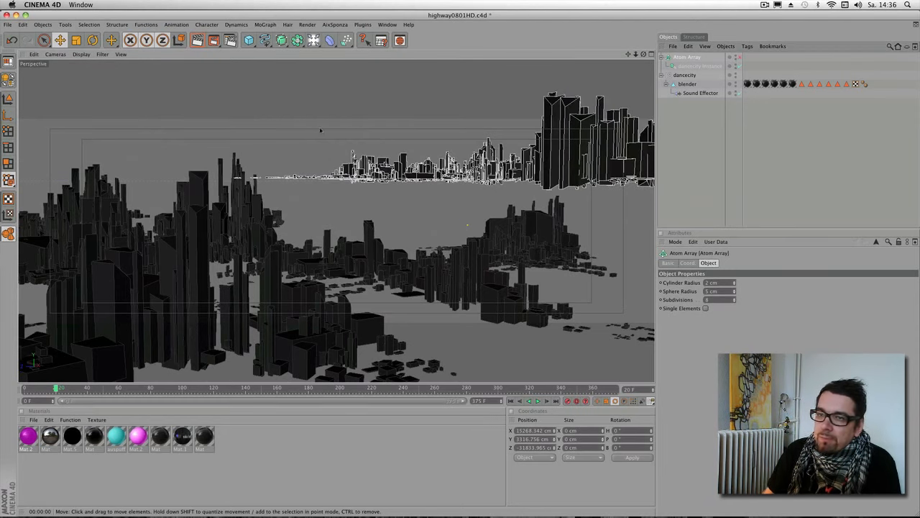
Step: Close all open projects without saving their changes
left_click(8, 24)
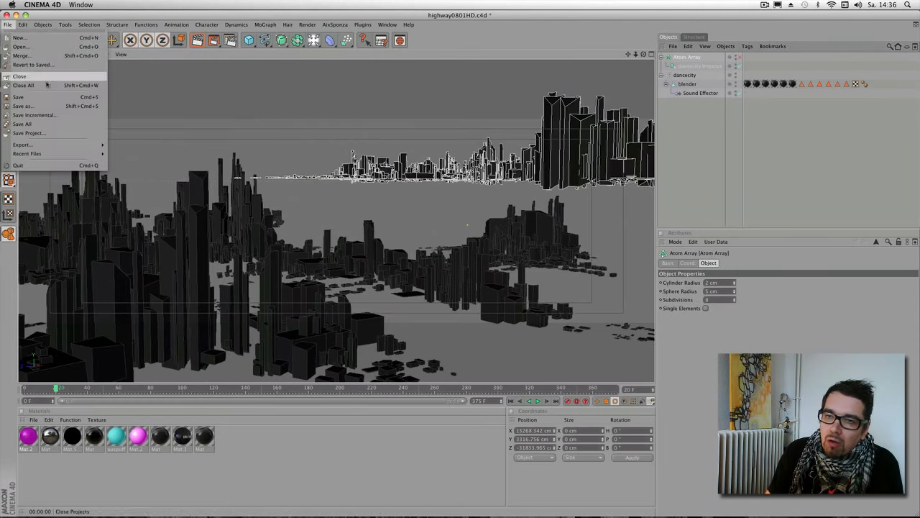
left_click(46, 85)
left_click(437, 177)
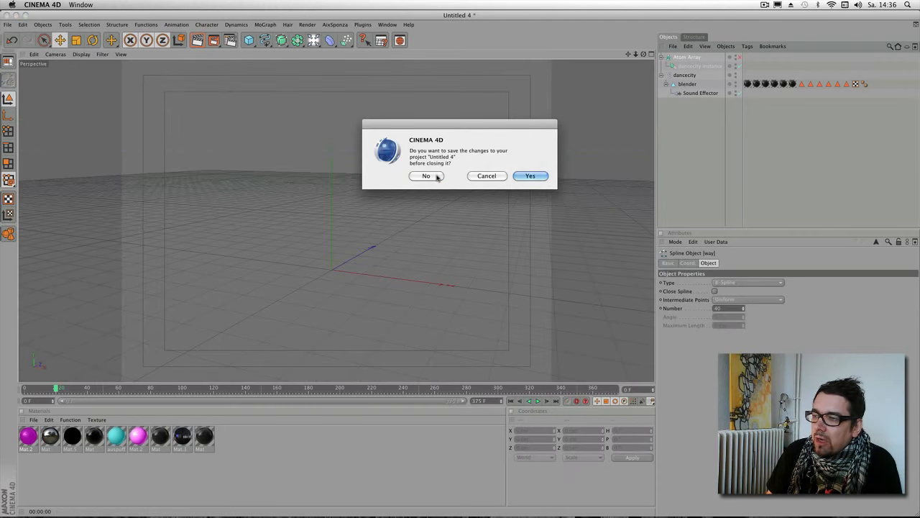
left_click(436, 177)
left_click(434, 177)
Step: Open 03_urban_15HD.c4d from the 03_urban folder, collapse the hafen group and enlarge the object list to show the whole hierarchy
left_click(8, 25)
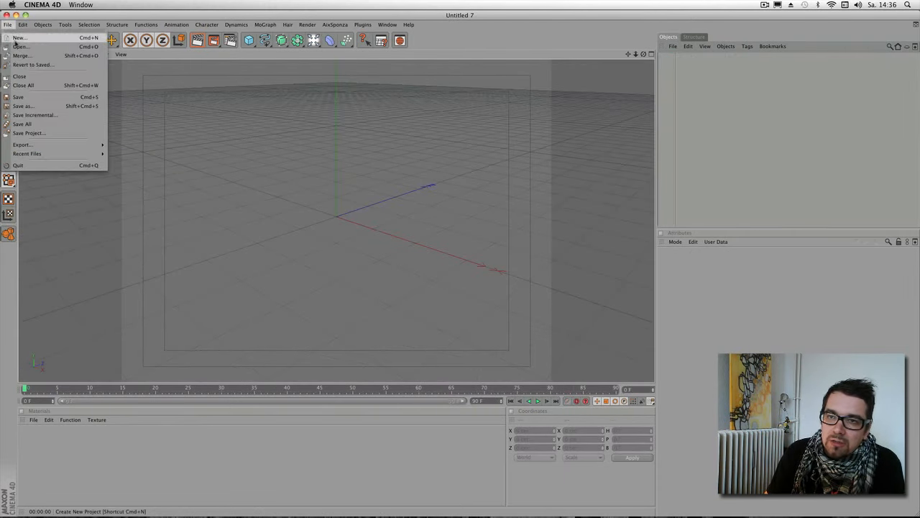
left_click(29, 41)
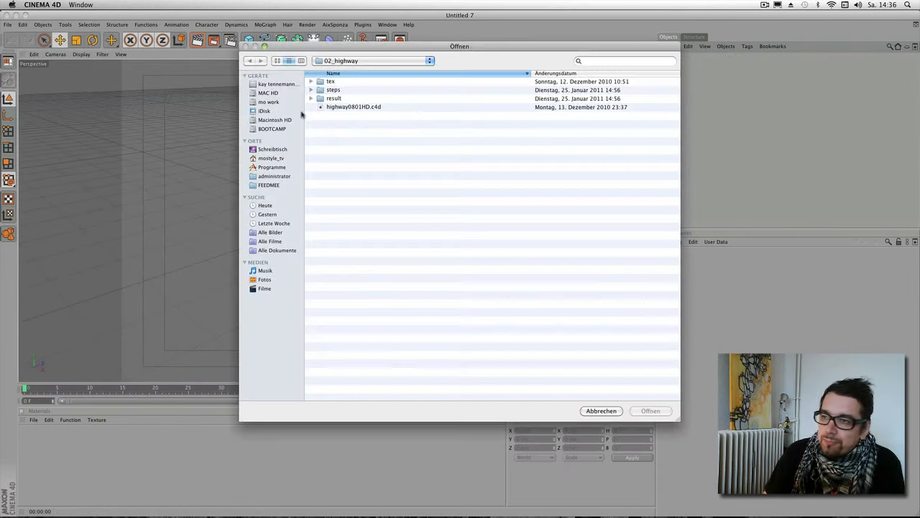
left_click(370, 62)
left_click(372, 68)
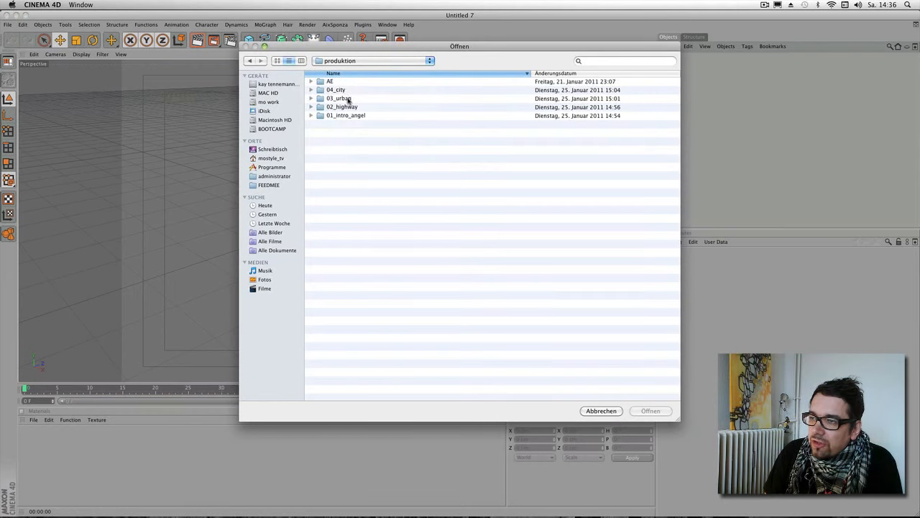
double_click(350, 99)
double_click(351, 107)
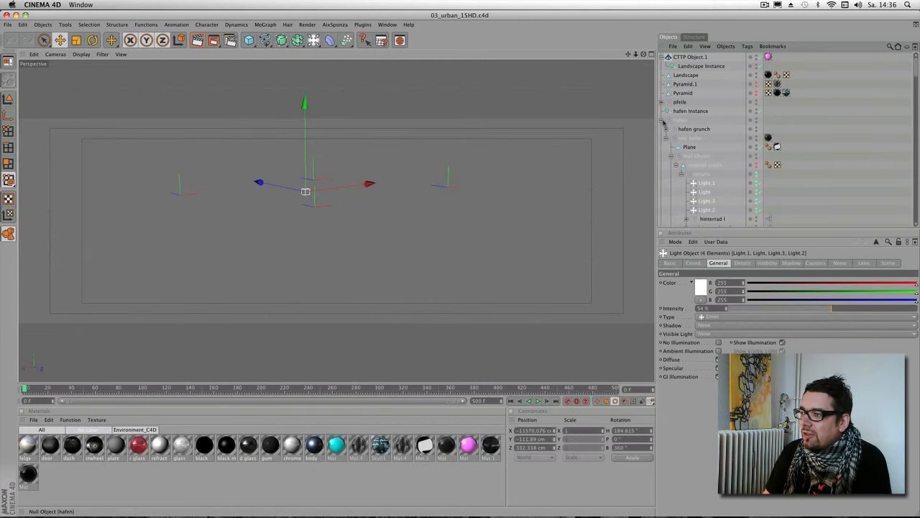
left_click(662, 129)
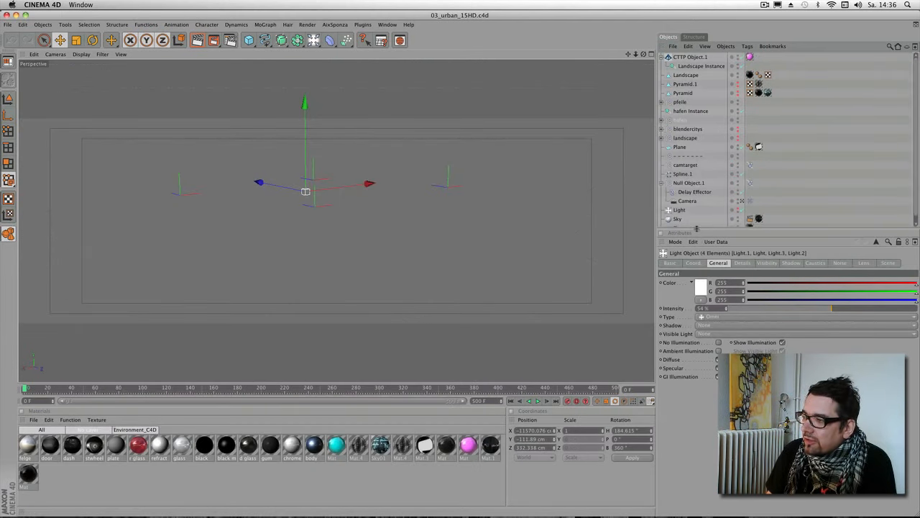
left_click_drag(696, 231, 696, 326)
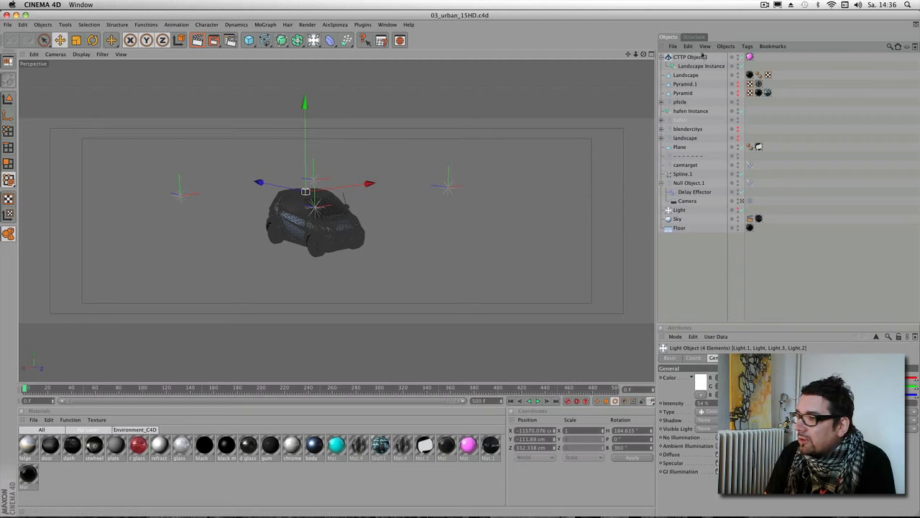
Step: Close the 03_urban_15HD project and open 03_urban_14.c4d from the steps folder
left_click(7, 24)
left_click(28, 64)
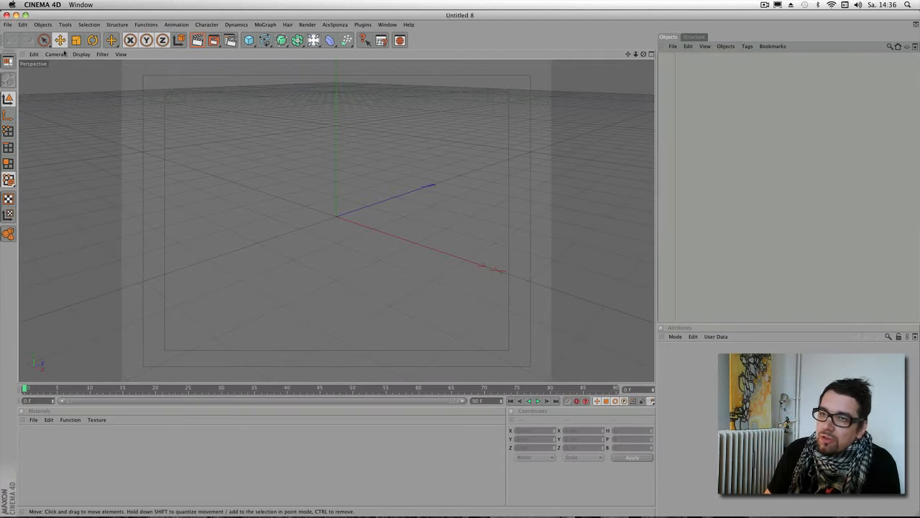
left_click(8, 24)
left_click(29, 43)
double_click(364, 100)
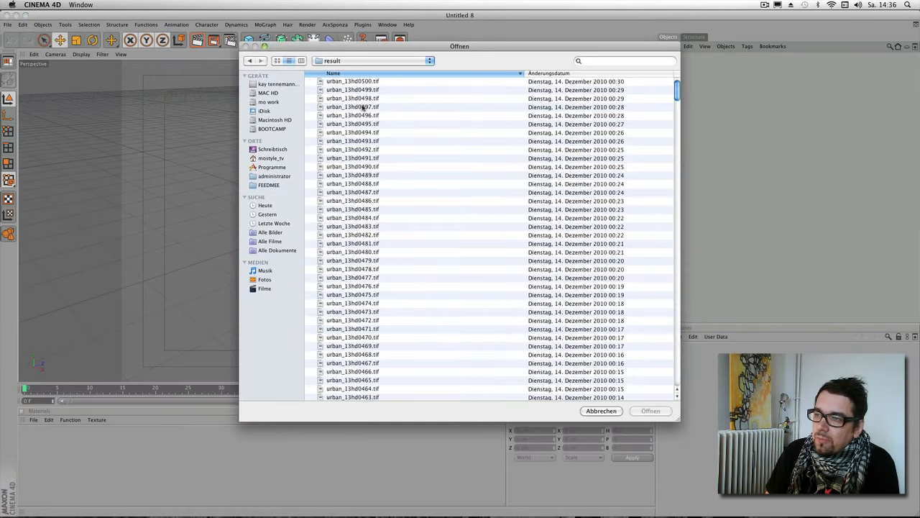
left_click(250, 61)
double_click(358, 89)
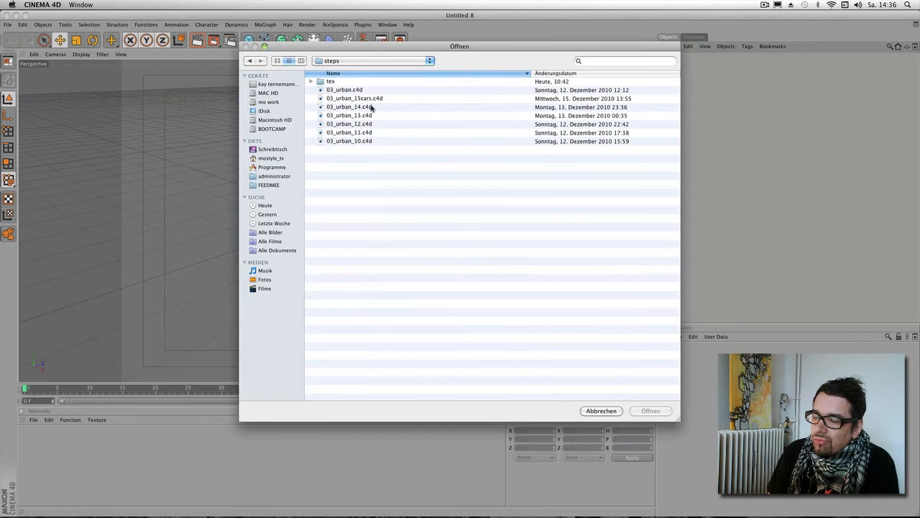
double_click(352, 107)
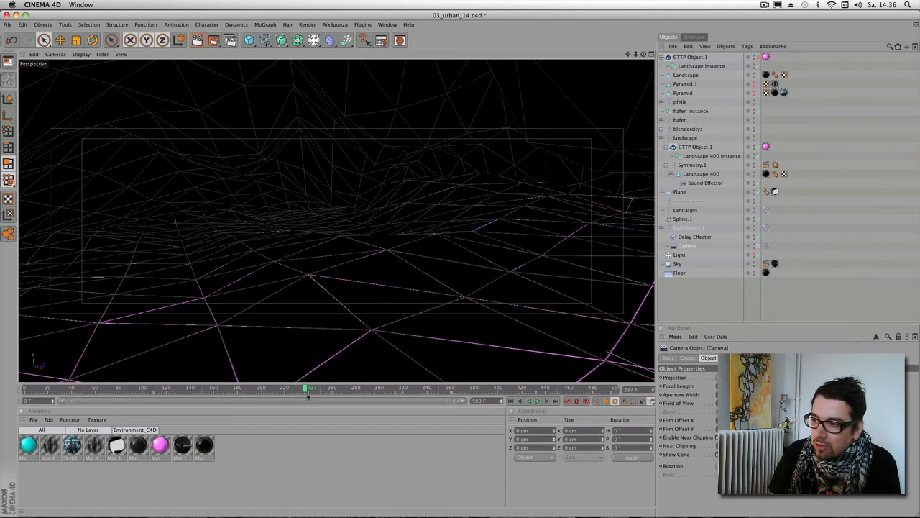
Step: Disable the CTTP Object inside the landscape group and delete the blendercitys group with its contents
left_click(757, 148)
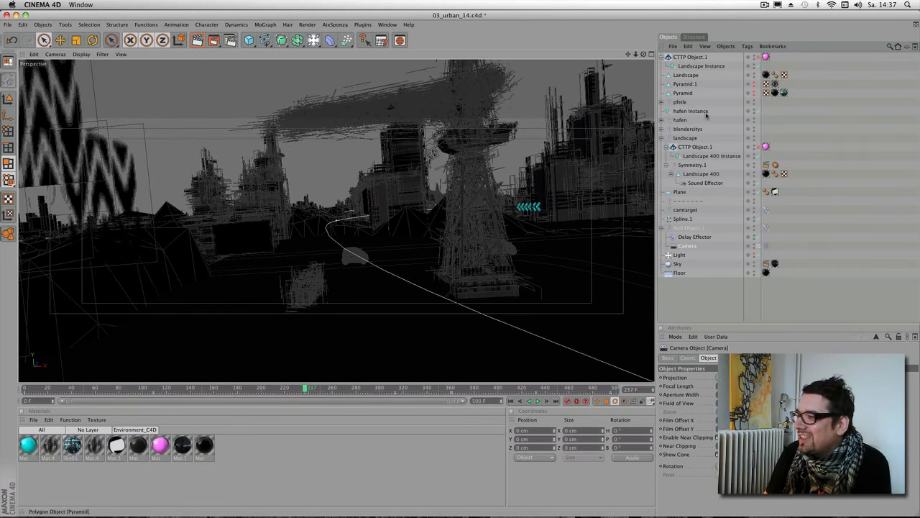
left_click(661, 129)
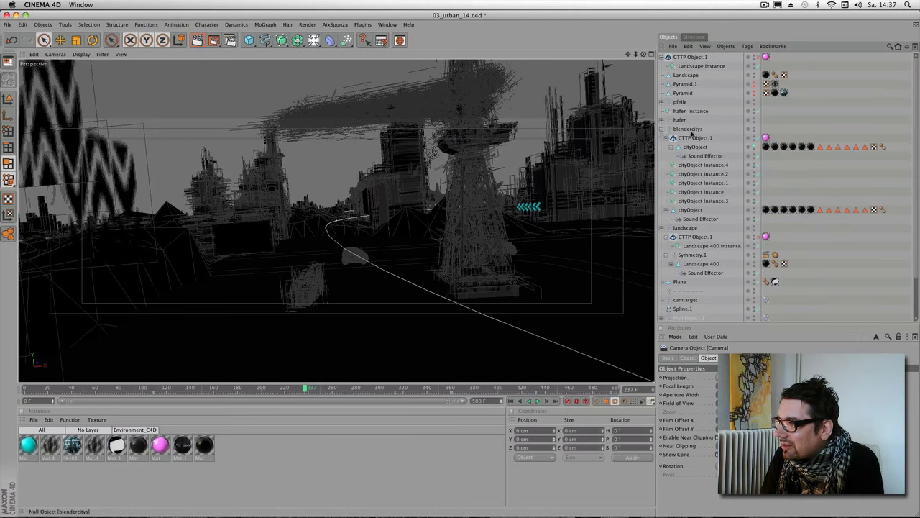
left_click(690, 130)
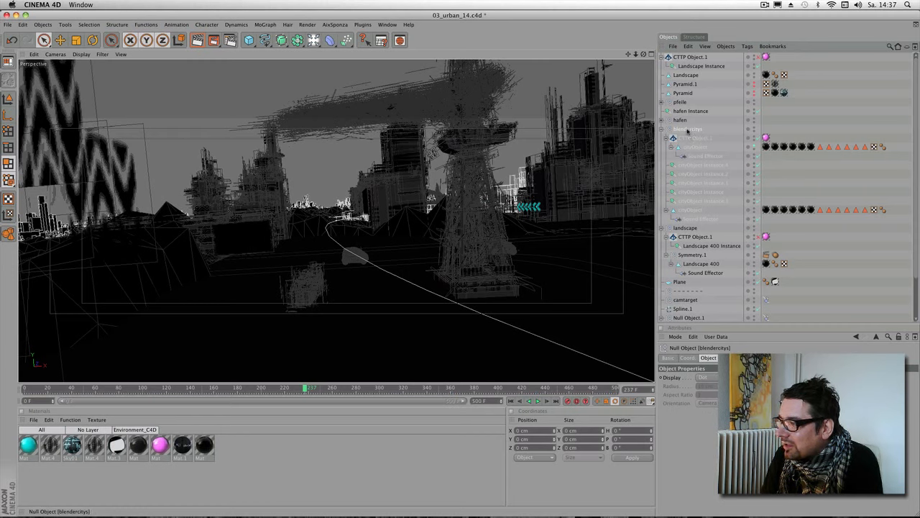
key("Delete")
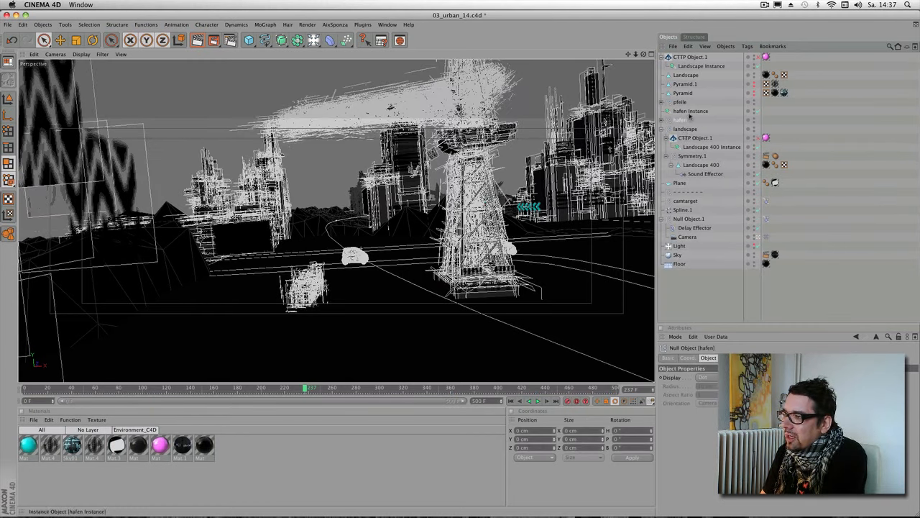
Step: Delete the pfeile group and the top-level CTTP Object.1 with its nested Landscape Instance
left_click(680, 102)
key("Delete")
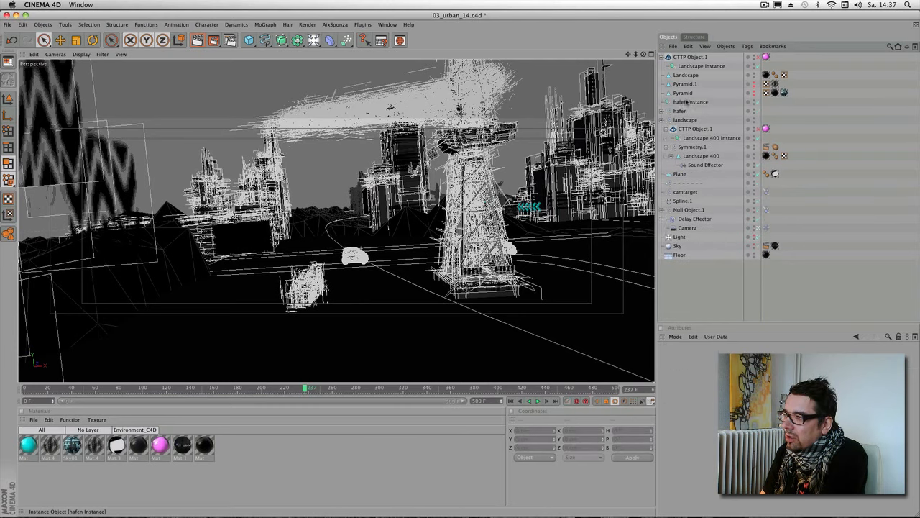
left_click_drag(682, 103, 677, 78)
left_click(695, 60)
key("Delete")
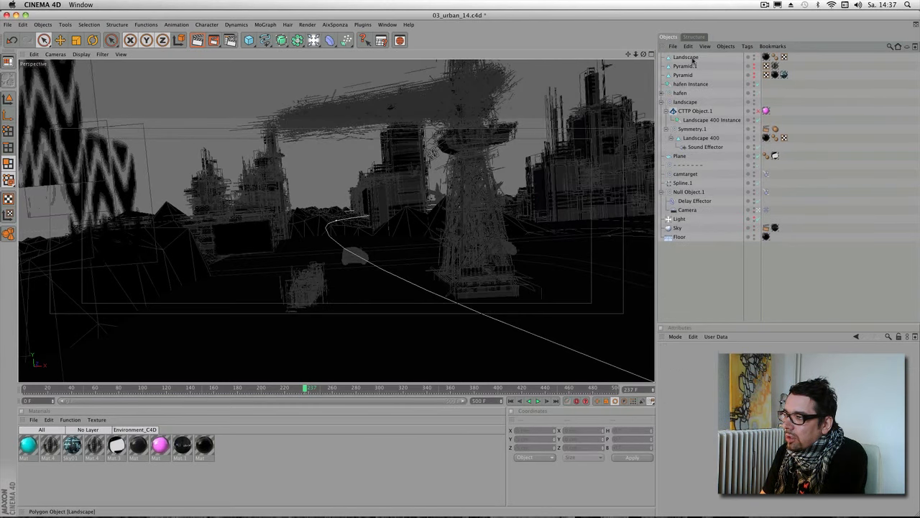
Step: Delete the Landscape, Pyramid.1, Pyramid and hafen Instance objects as well as the whole landscape group
left_click(692, 59)
key("Delete")
key("Delete")
left_click(689, 58)
key("Delete")
left_click(689, 58)
key("Delete")
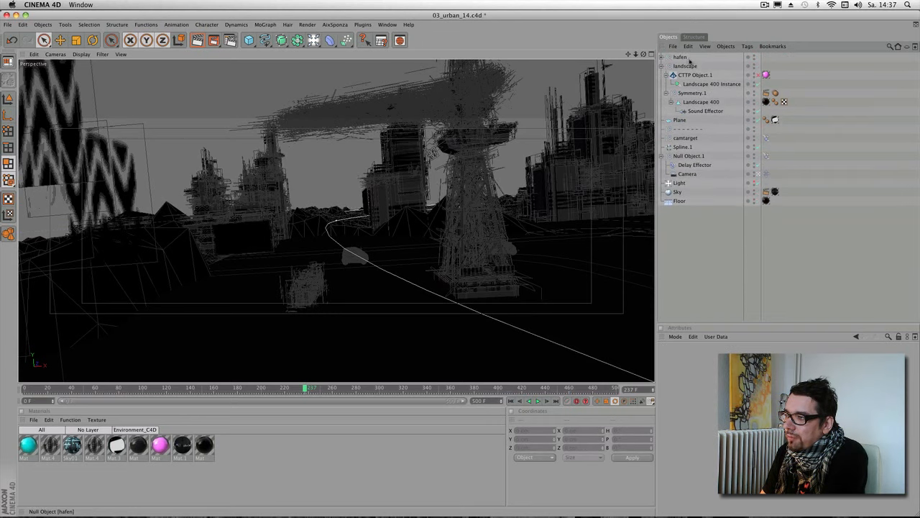
left_click(685, 66)
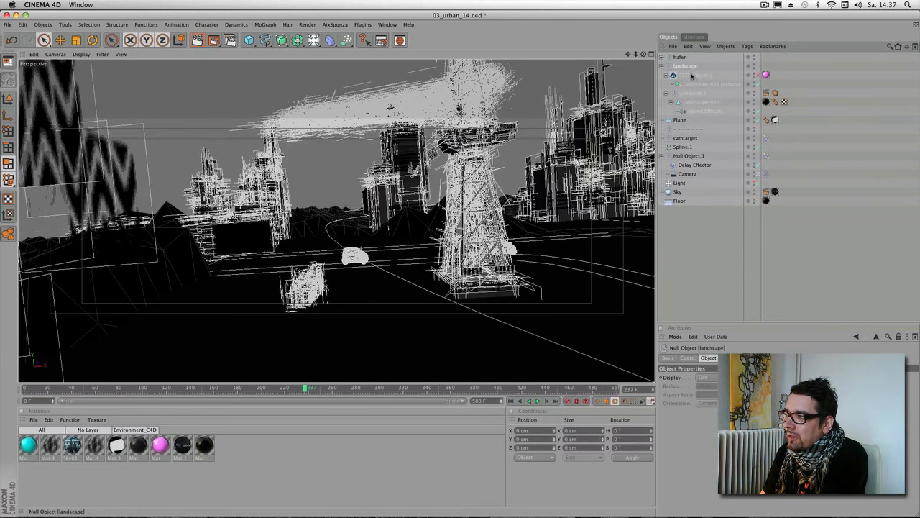
key("Delete")
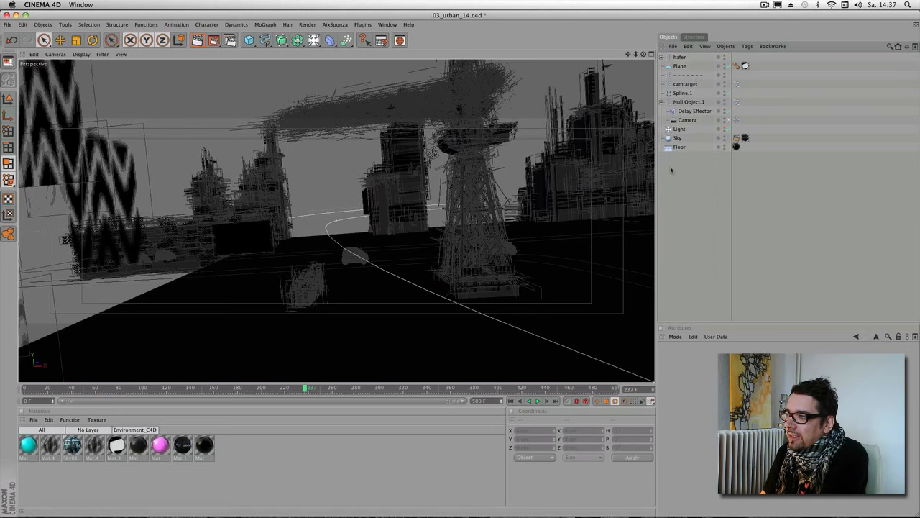
Step: Delete the Floor, Light, Sky and Plane objects, keeping only the hafen group and the camera setup
left_click(680, 147)
key("Delete")
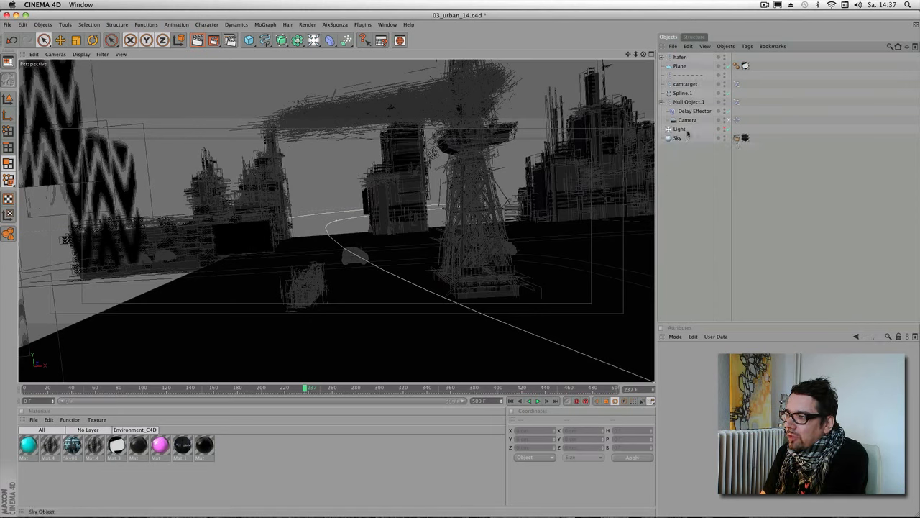
left_click(683, 131)
key("Delete")
left_click(678, 132)
key("Delete")
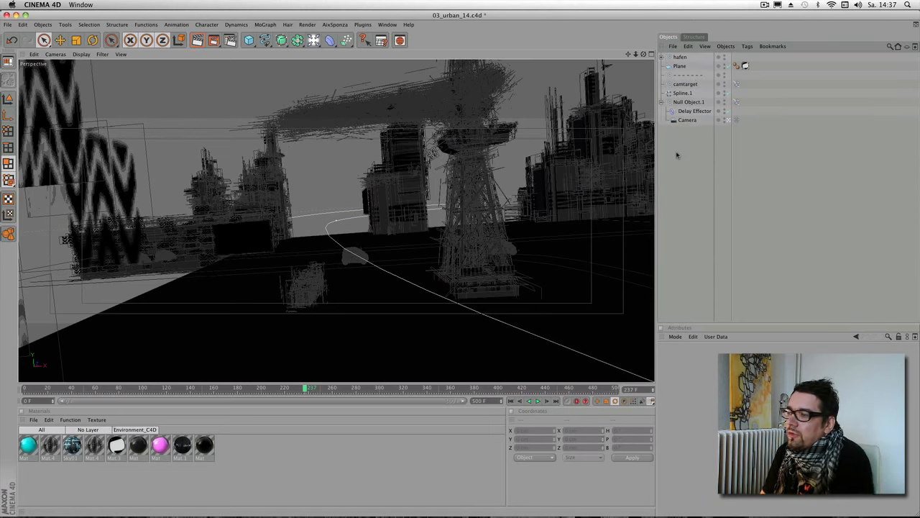
left_click(678, 67)
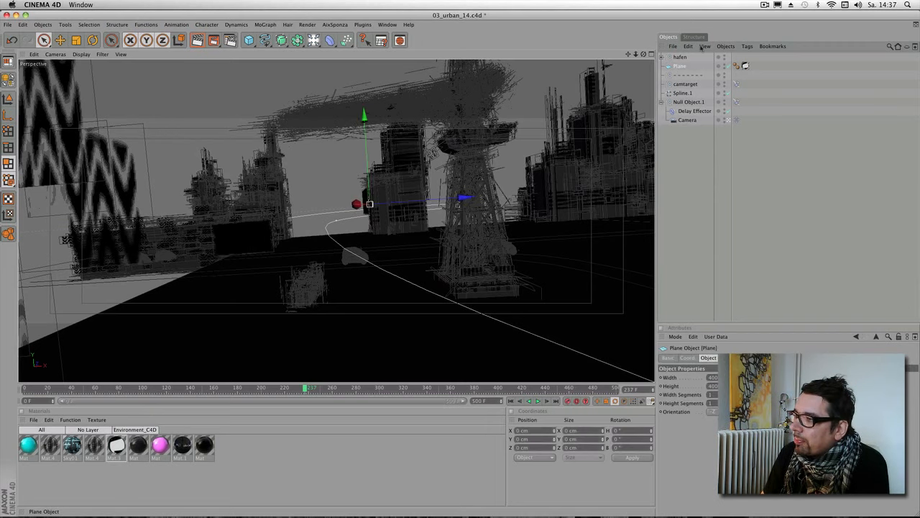
key("Delete")
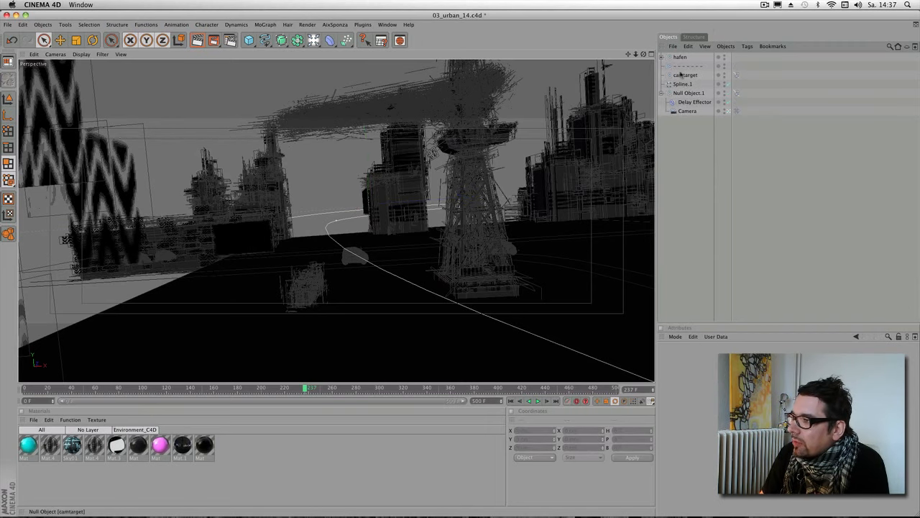
Step: Expand the hafen group, hide its hafen grunch subgroup and play the animation through the plain harbour scene
left_click(661, 57)
left_click(665, 75)
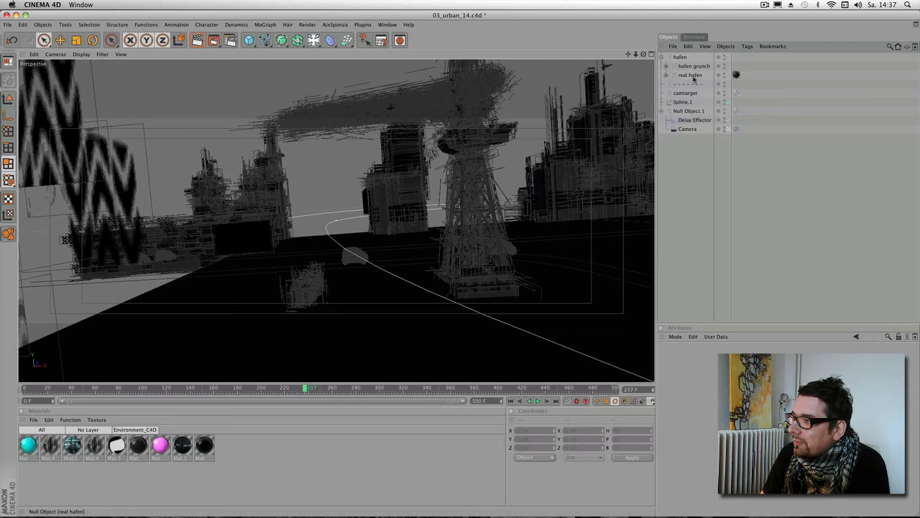
left_click(665, 66)
left_click(666, 66)
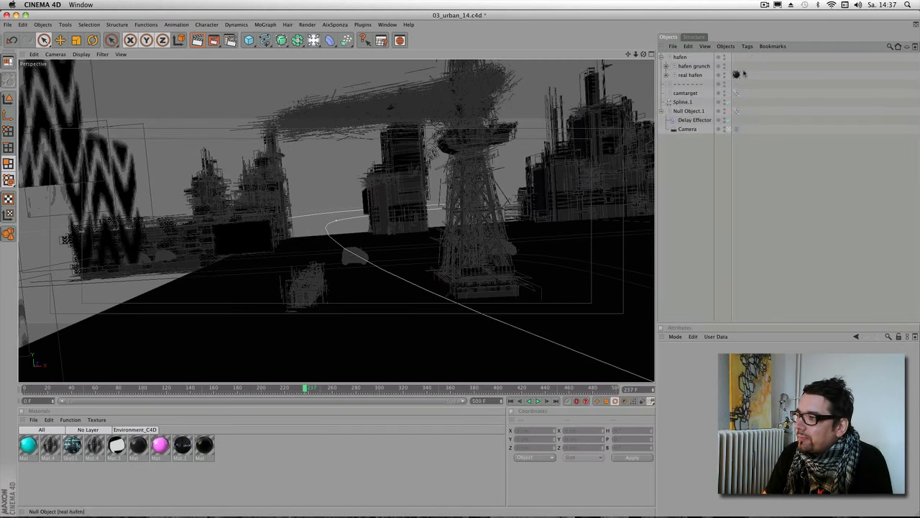
left_click(724, 65)
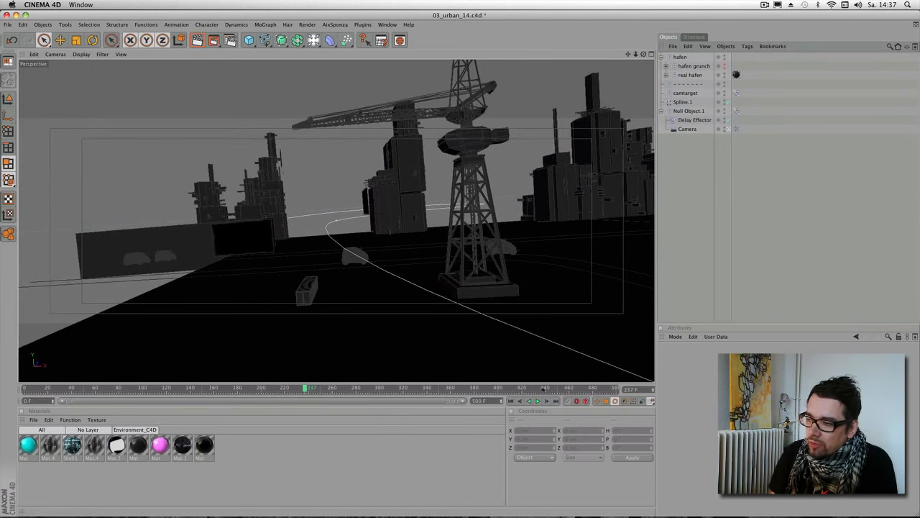
left_click(538, 400)
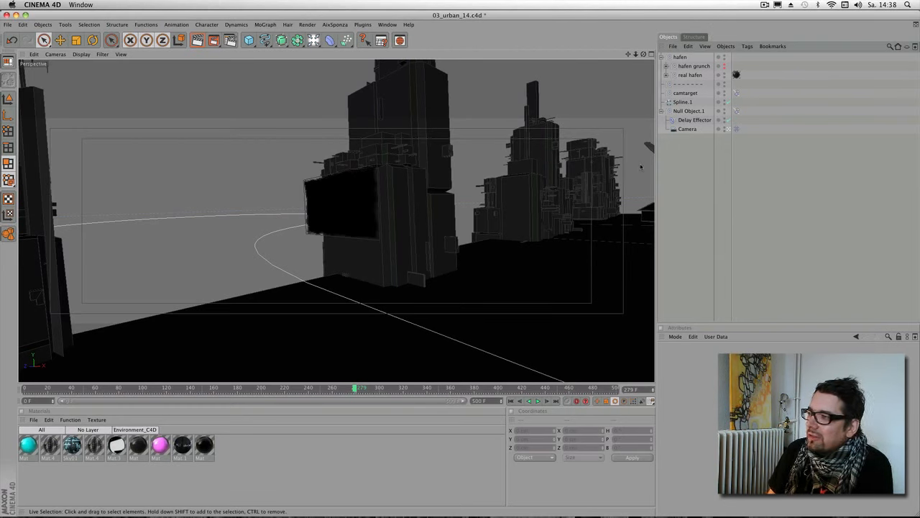
Step: Examine the hierarchy of the real hafen group, including the Lagerhalle objects, and collapse it again
left_click(665, 75)
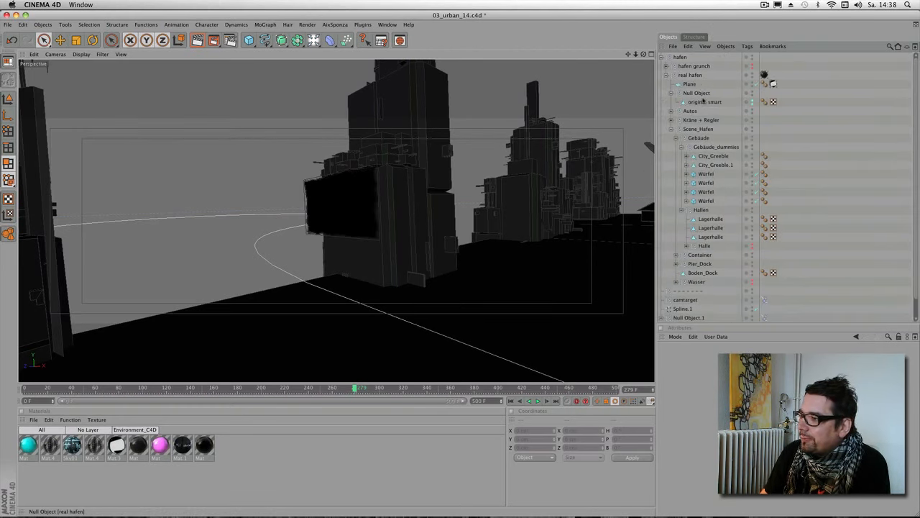
left_click(705, 229)
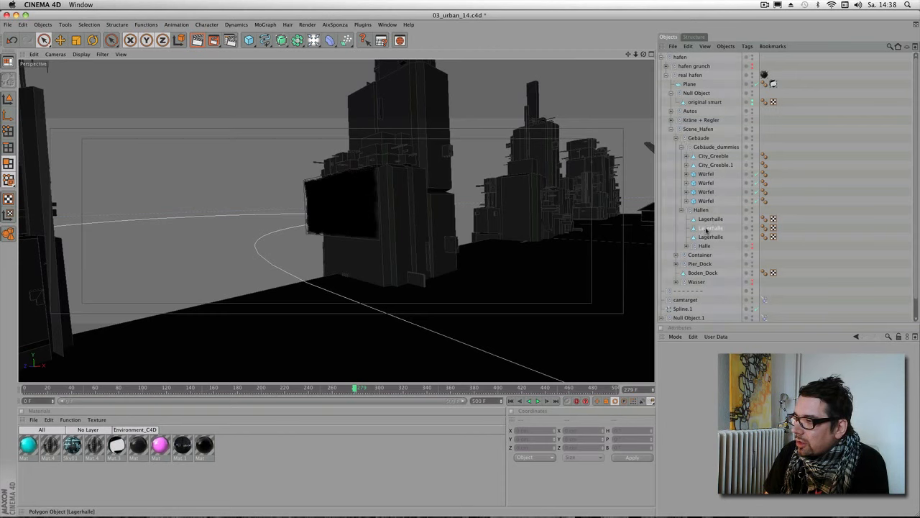
left_click(677, 265)
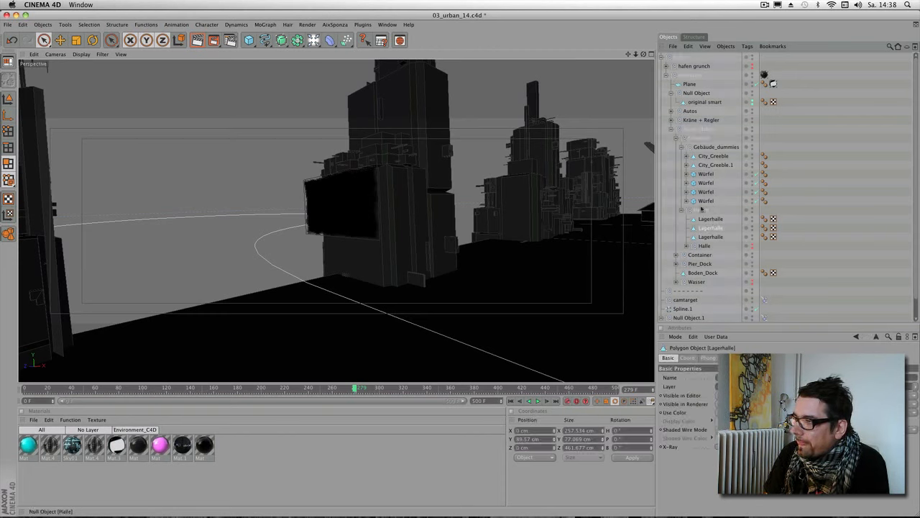
left_click(666, 74)
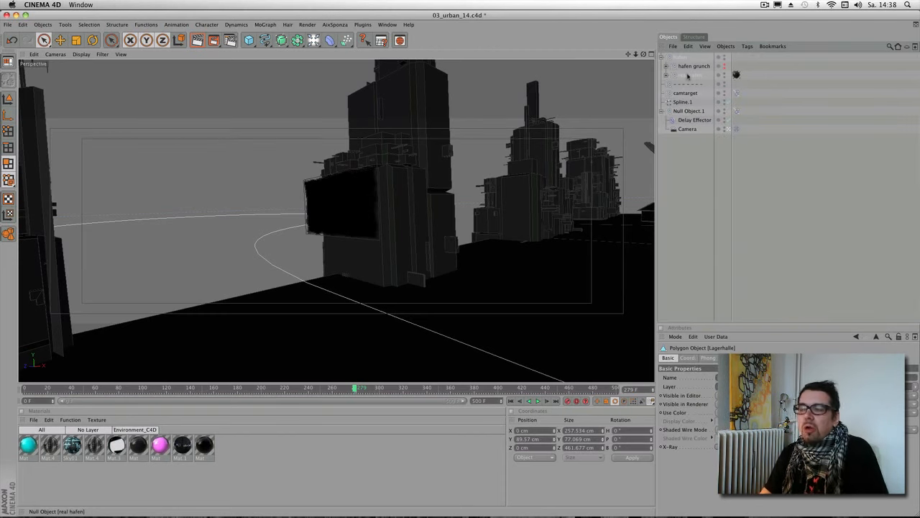
Step: Check the effectors of the PolyFX object in hafen grunch, and make that group visible while hiding real hafen
left_click(692, 67)
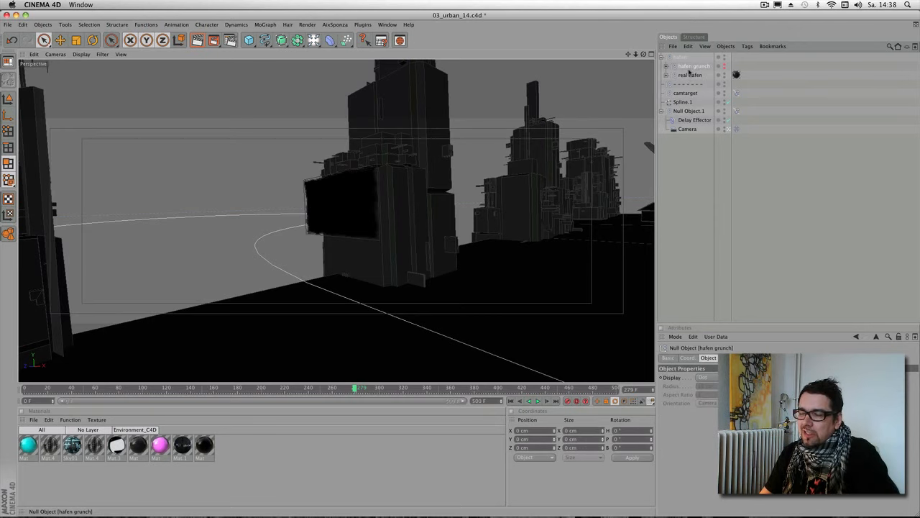
left_click(665, 67)
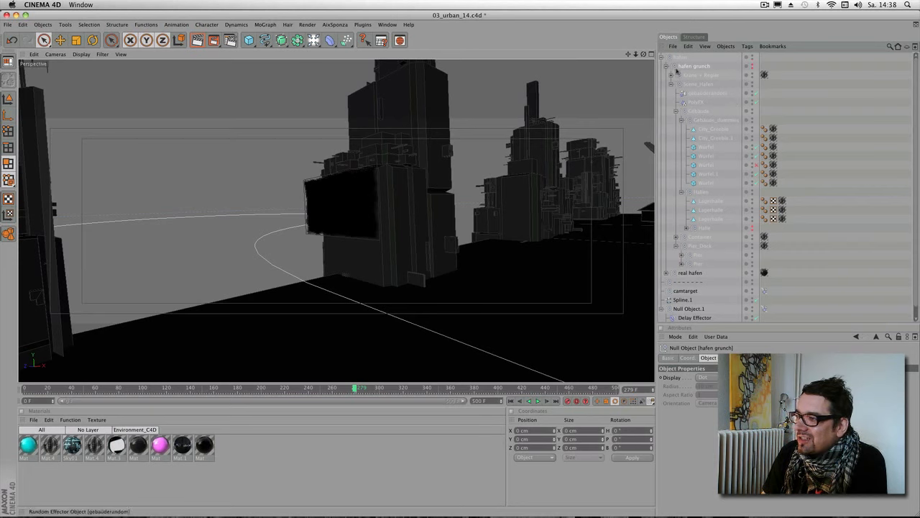
left_click(698, 103)
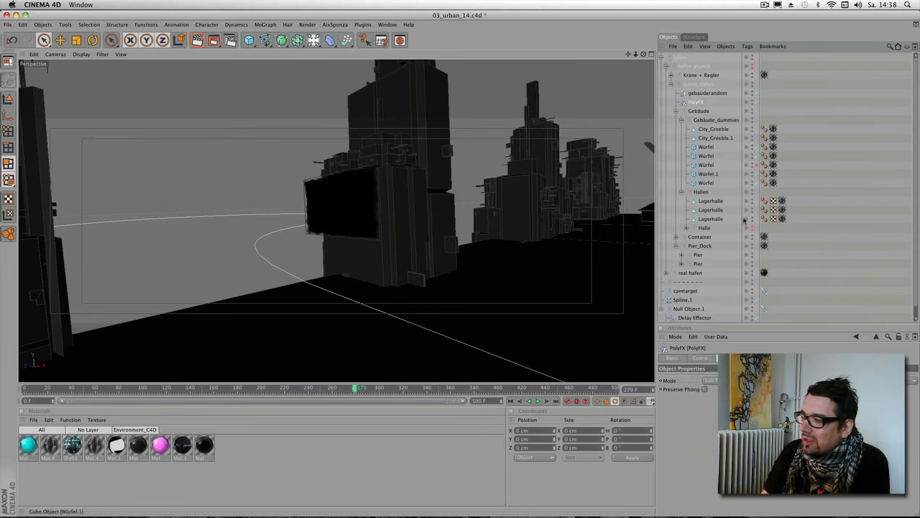
left_click(759, 357)
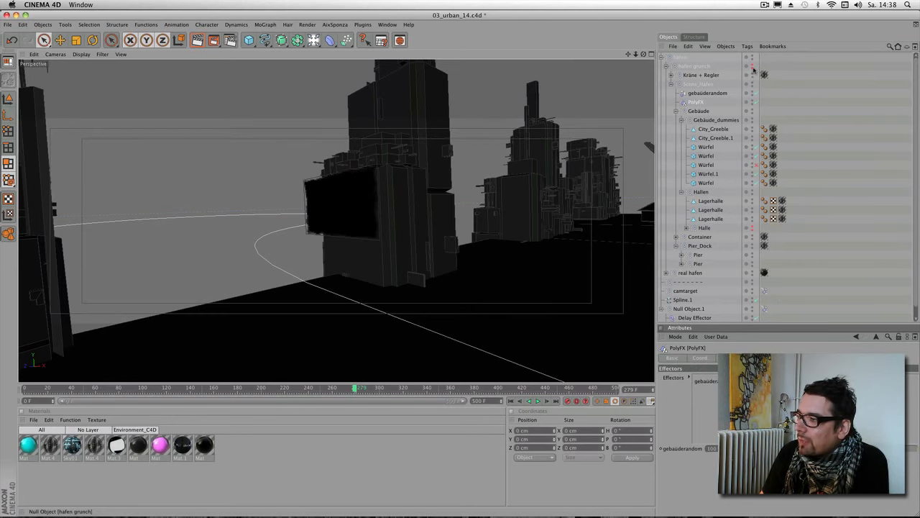
left_click(672, 84)
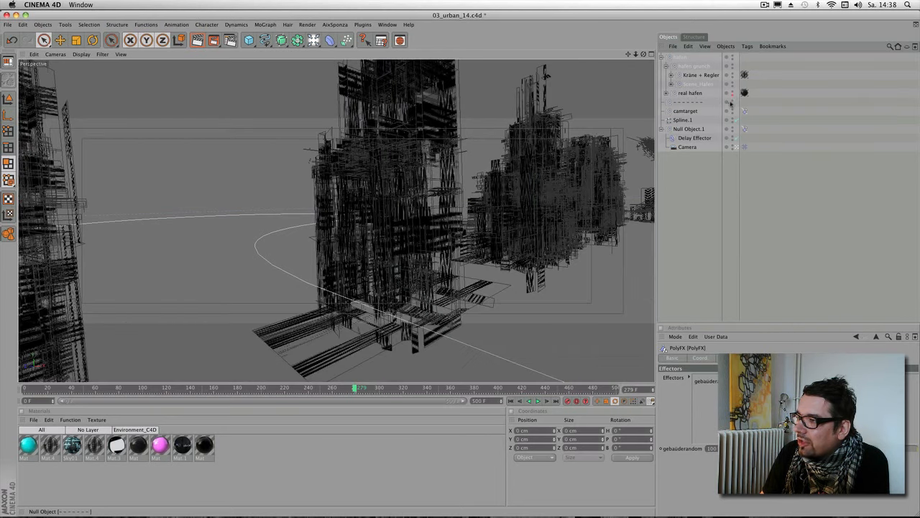
Step: Remove the Mat.4 texture tag from the Kräne + Regler group in hafen grunch and expand that group's hierarchy
left_click(691, 67)
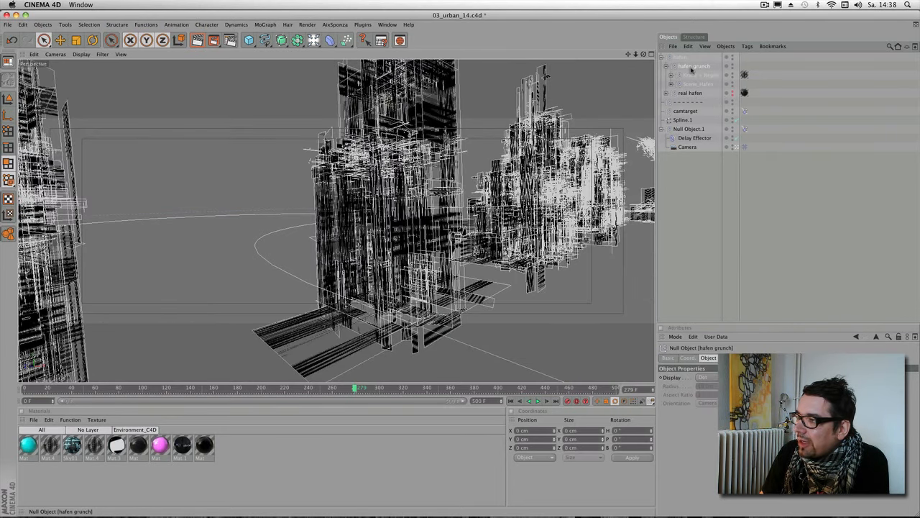
left_click(744, 76)
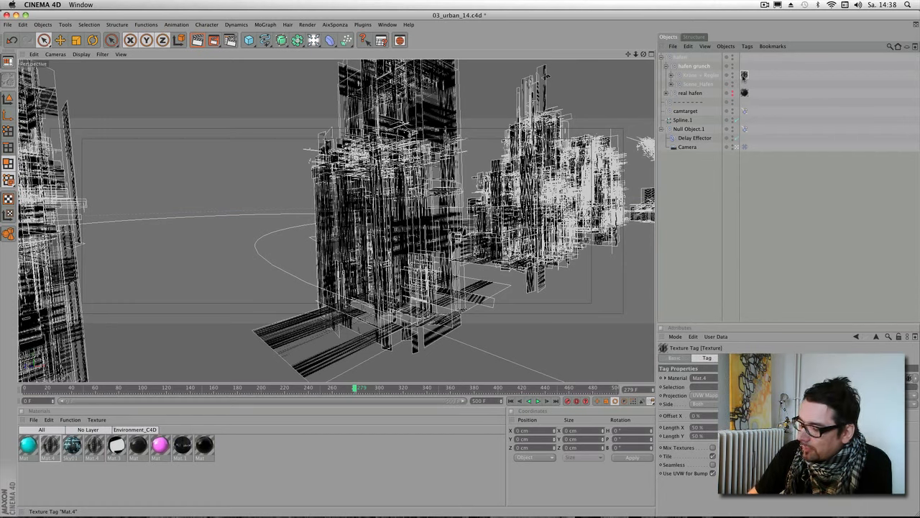
key("Delete")
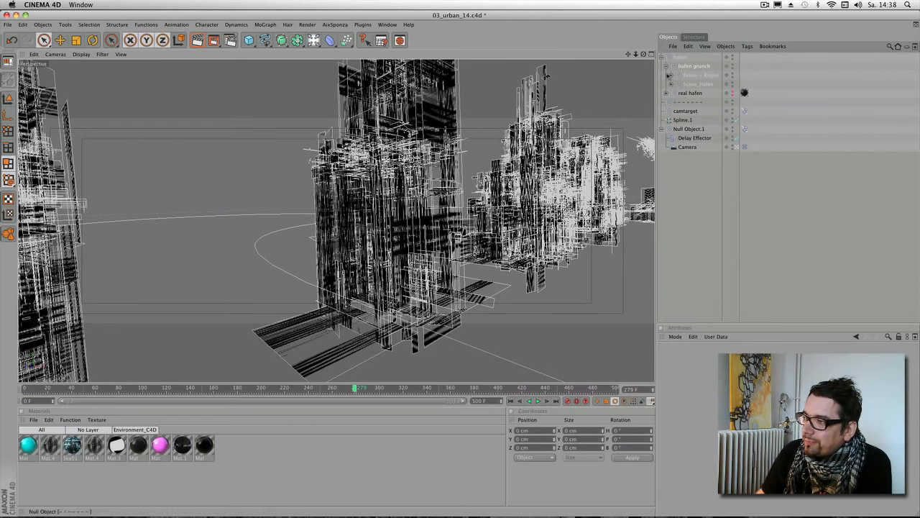
left_click(670, 75)
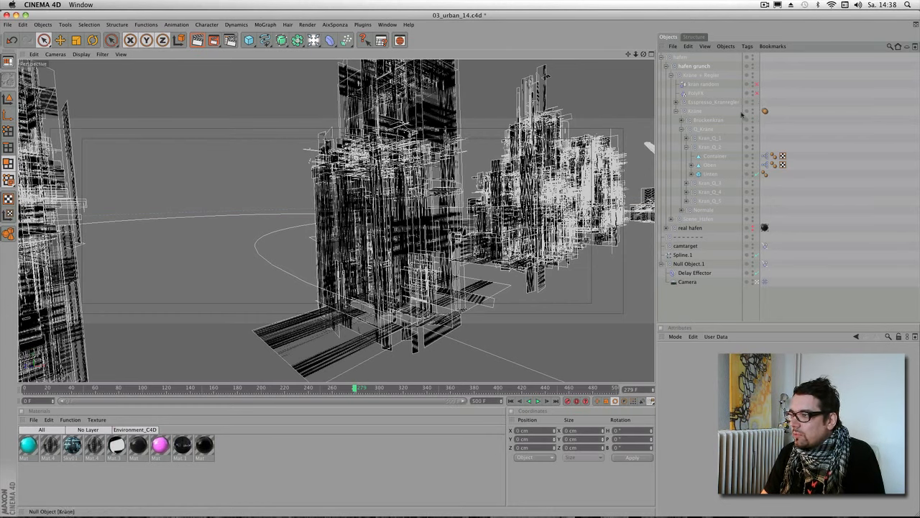
left_click(692, 75)
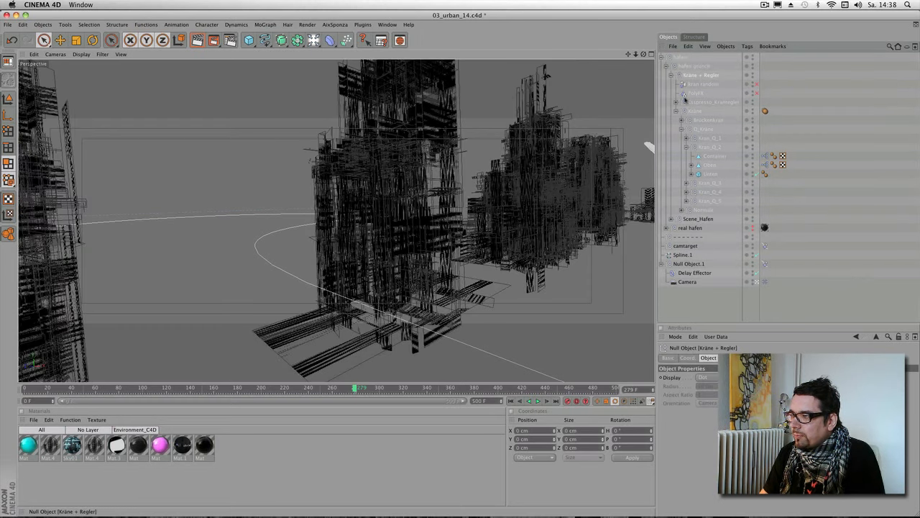
Step: Examine the crane hierarchy by expanding Kran_Q_3 and Normale, and select the Container object in Kran_Q_2
left_click(686, 182)
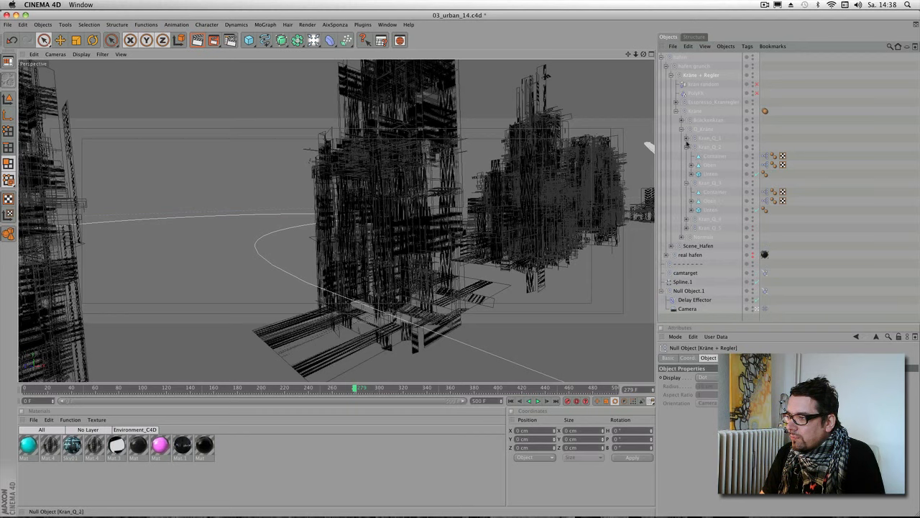
left_click(681, 236)
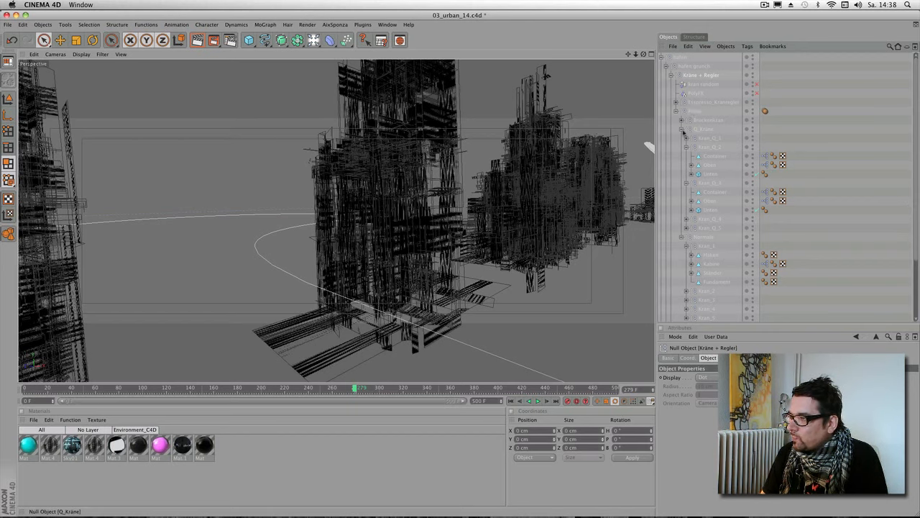
left_click(710, 157)
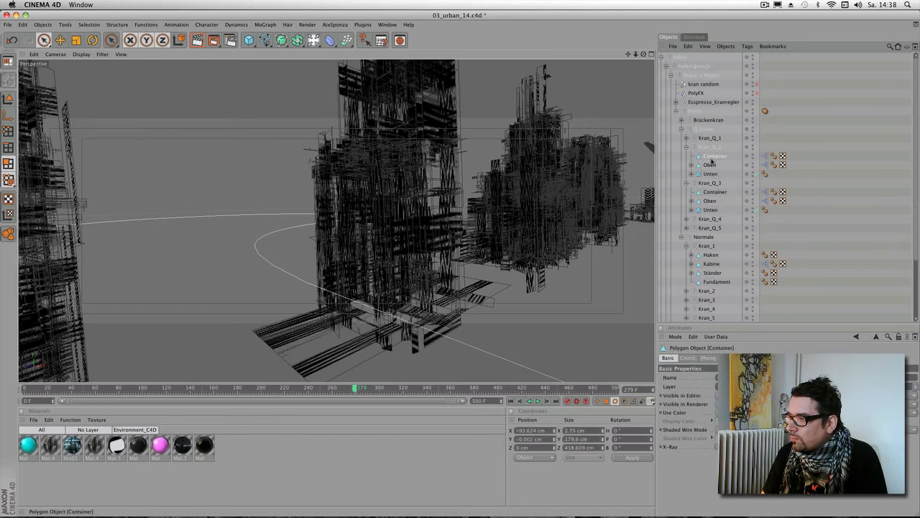
left_click_drag(643, 55, 212, 176)
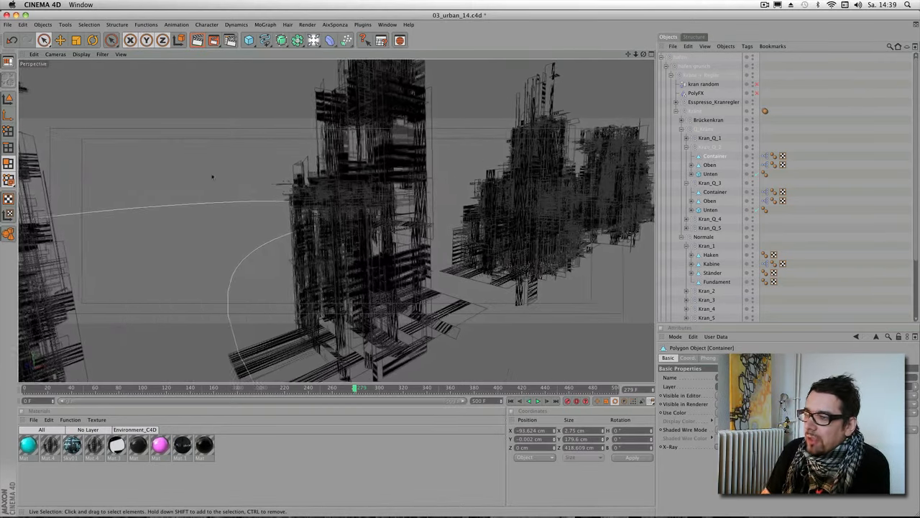
scroll(446, 169, "down", 4)
Step: Delete the Esspresso_Kranregler and Kräne objects from the Kräne + Regler group in hafen grunch
left_click(703, 75)
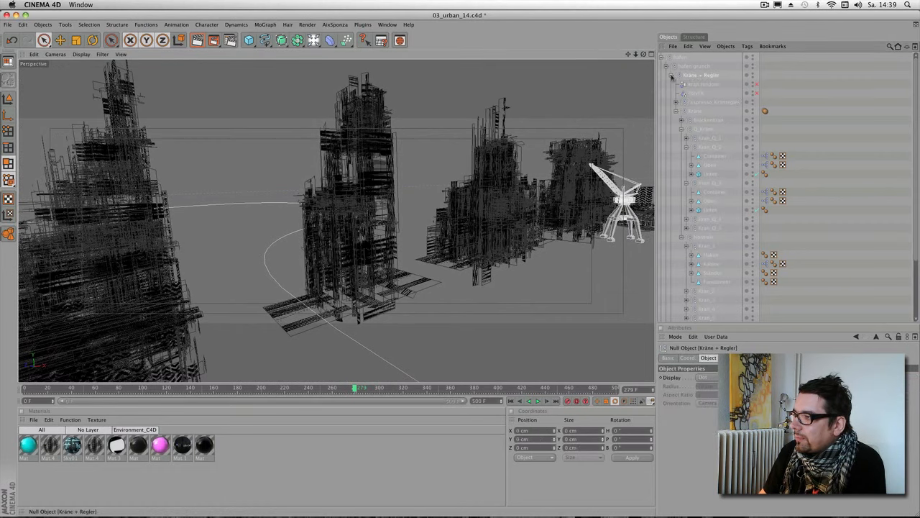
left_click(665, 66)
left_click(690, 67)
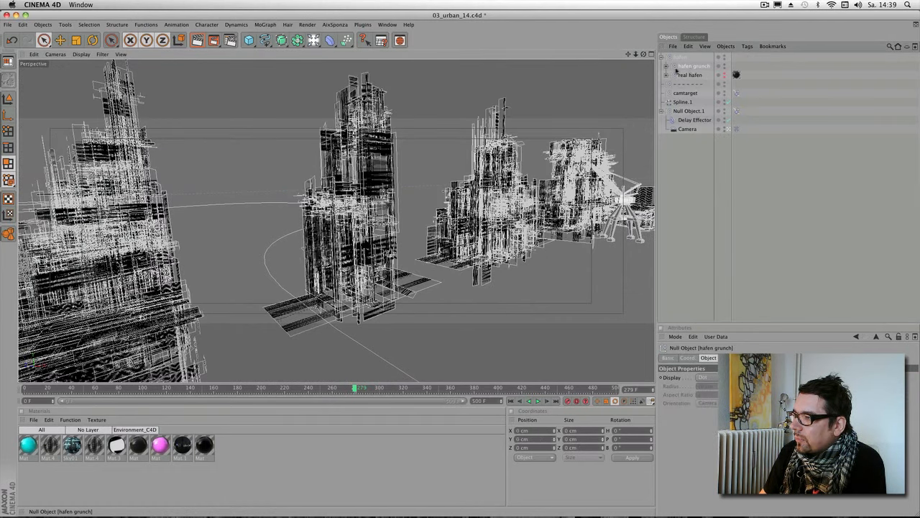
left_click(666, 67)
left_click(677, 111)
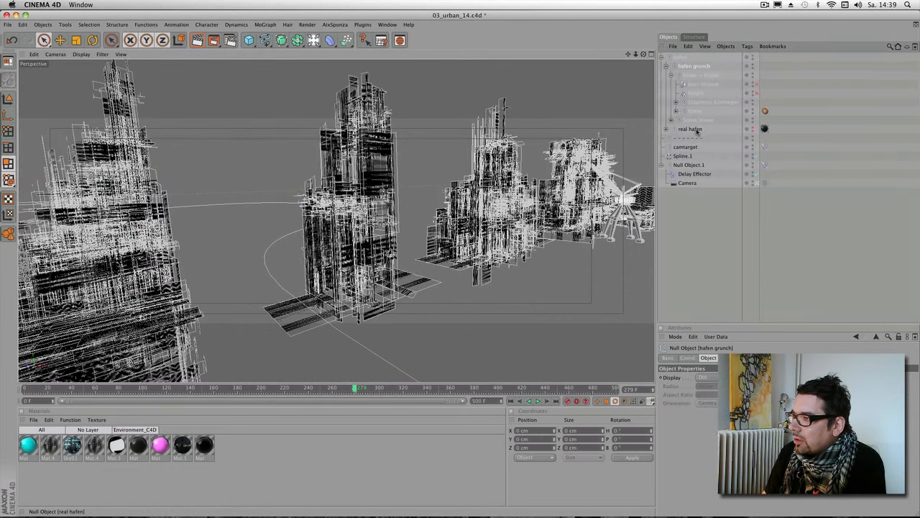
left_click(710, 104)
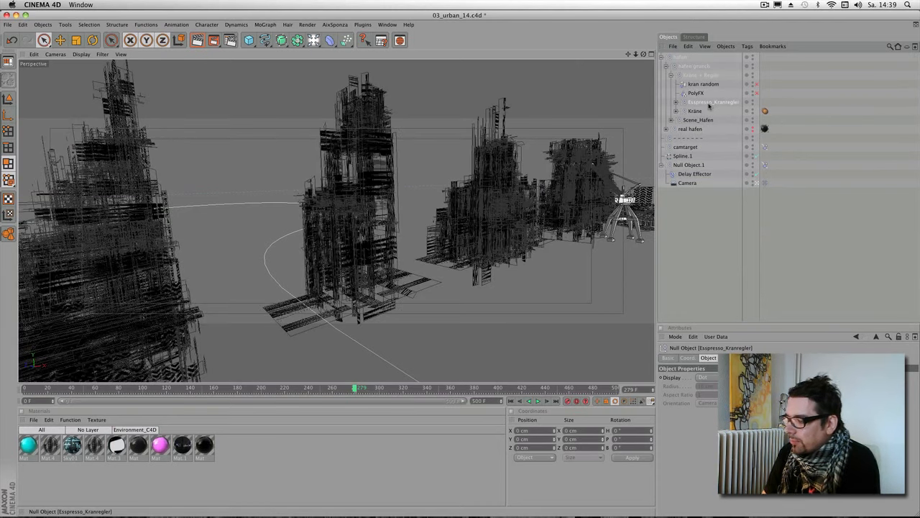
key("Delete")
left_click(695, 102)
key("Delete")
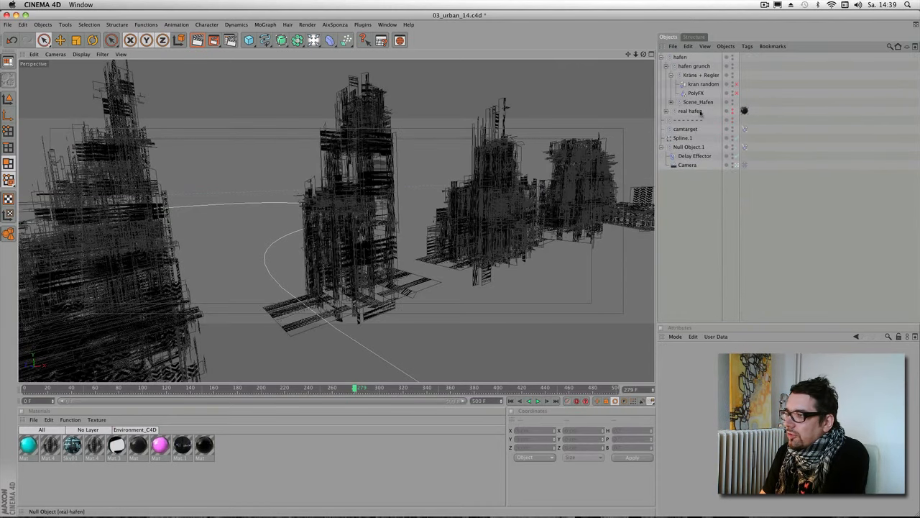
Step: Move Scene_Hafen out of hafen grunch to the top level of the hierarchy above hafen, and collapse both groups
left_click(697, 103)
left_click(671, 102)
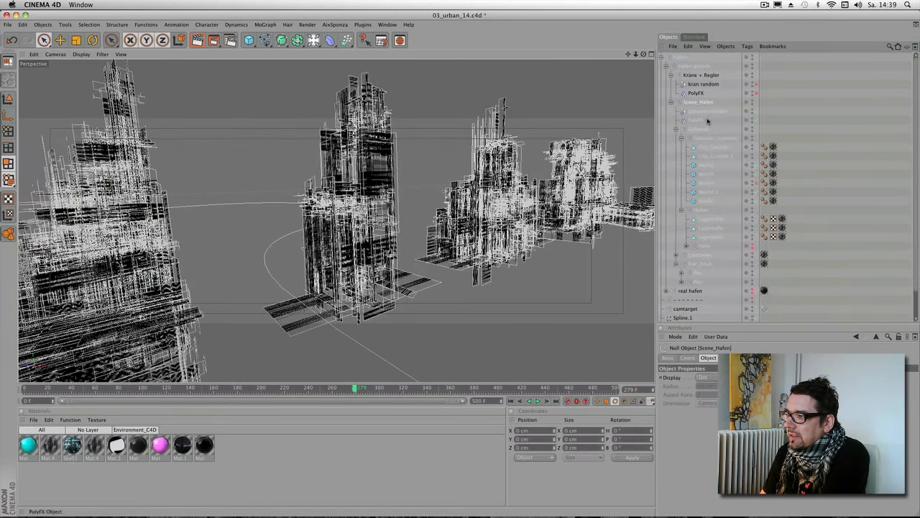
left_click_drag(707, 104, 702, 62)
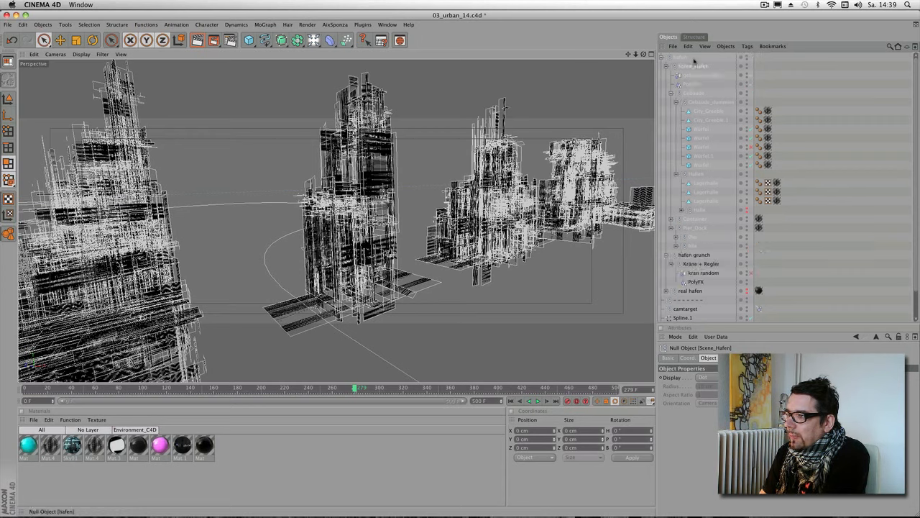
left_click(667, 65)
left_click(667, 65)
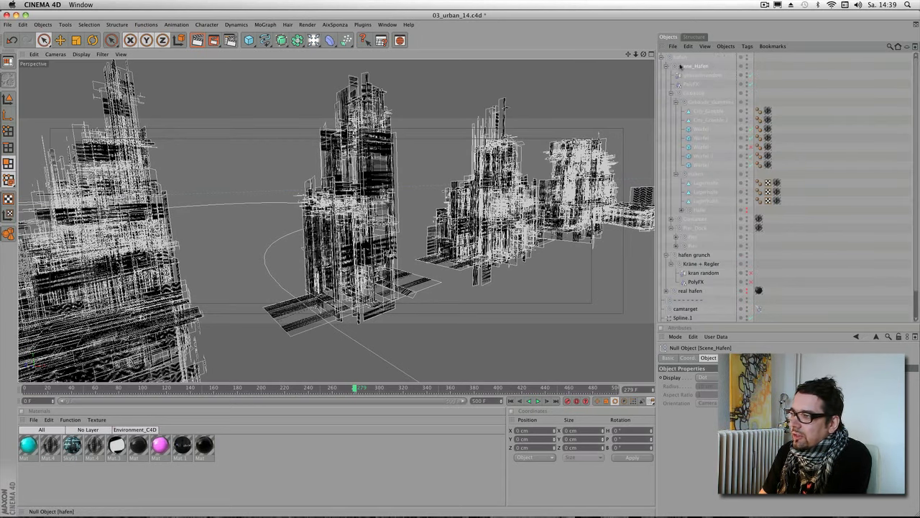
left_click(666, 67)
left_click_drag(685, 66, 687, 54)
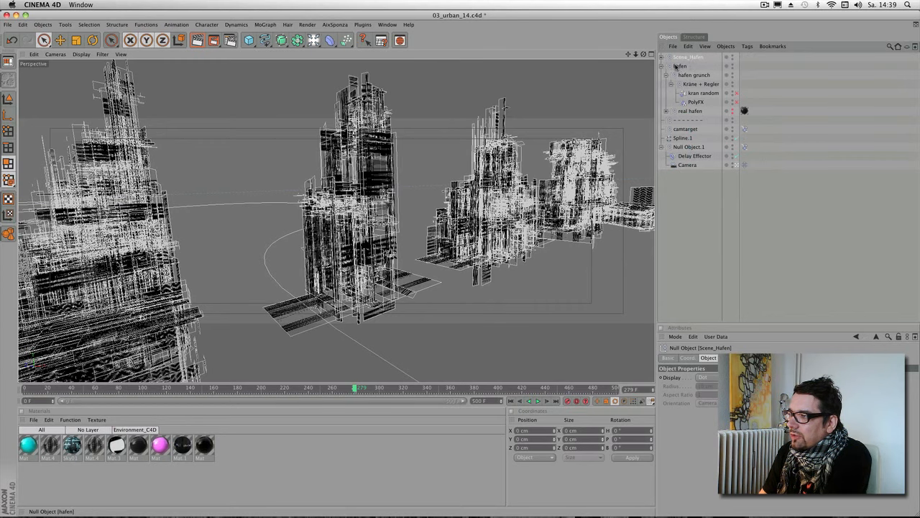
left_click(662, 67)
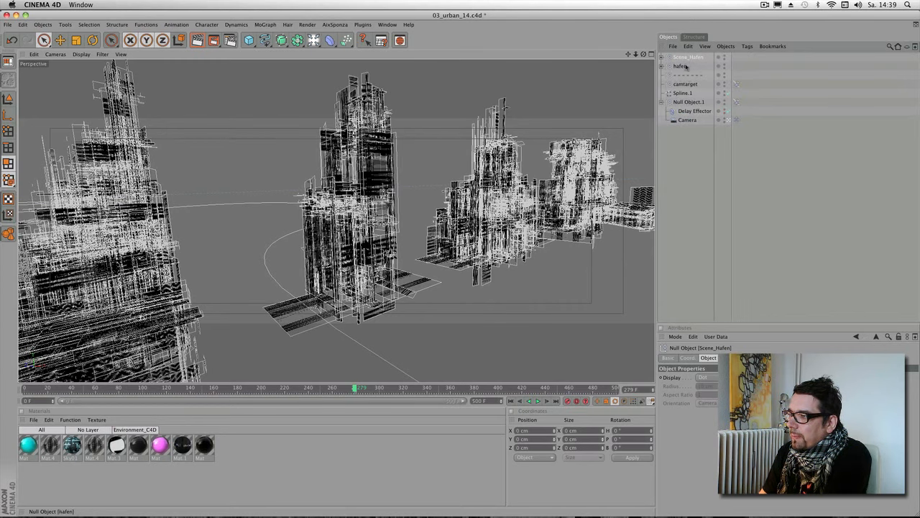
Step: Hide the hafen group, expand Scene_Hafen and disable its gebaüderandom effector and PolyFX object
left_click(726, 70)
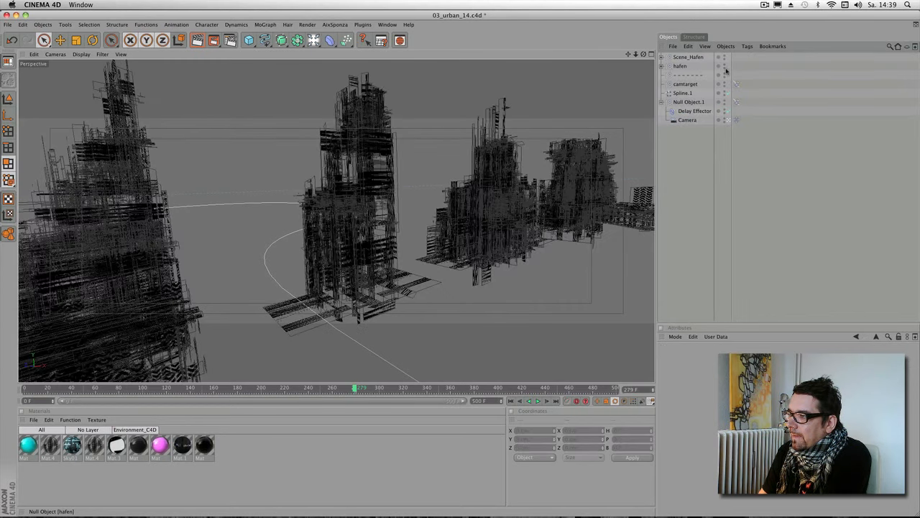
left_click(662, 57)
left_click(687, 57)
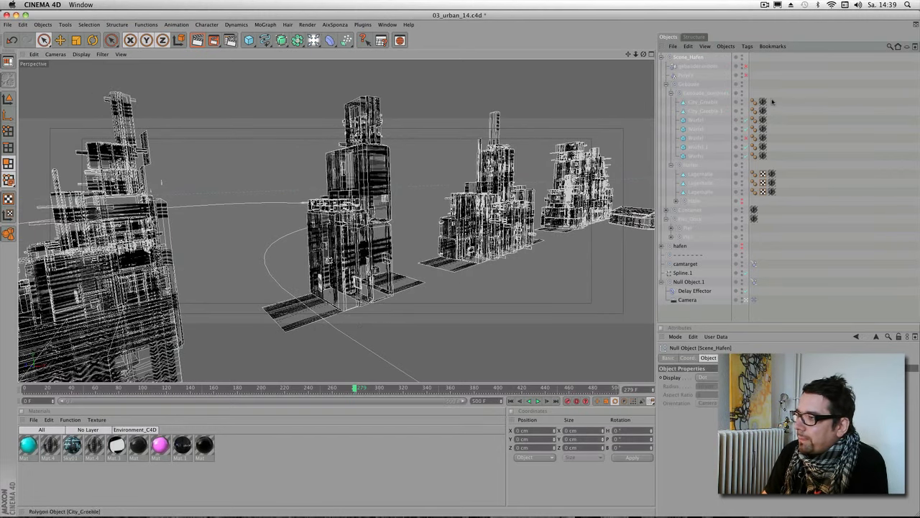
Step: Remove the texture tags from all Gebäude_dummies objects and from the three Lagerhalle objects in Hallen
left_click_drag(763, 93, 787, 171)
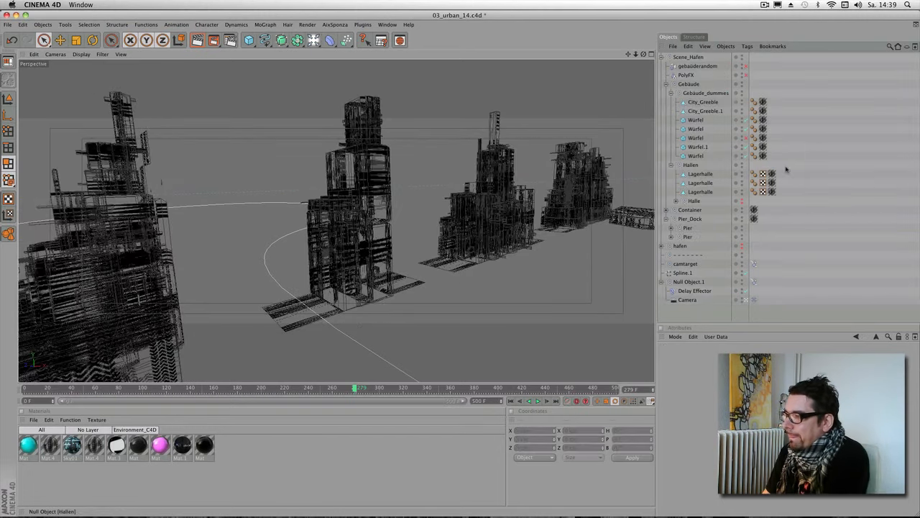
key("Delete")
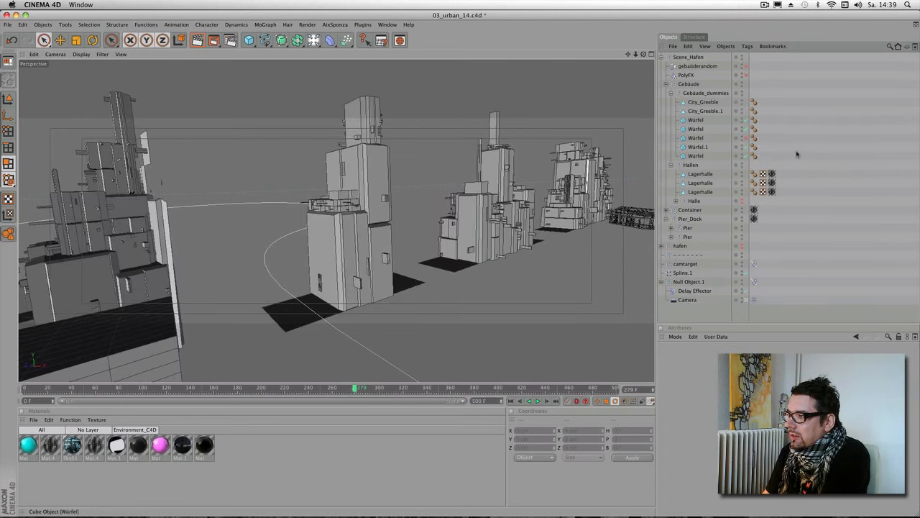
left_click_drag(772, 167, 781, 202)
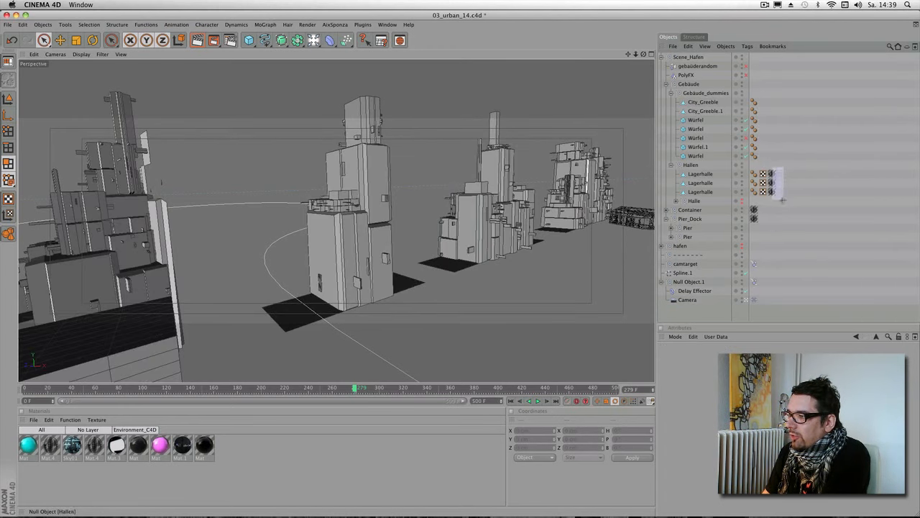
key("Delete")
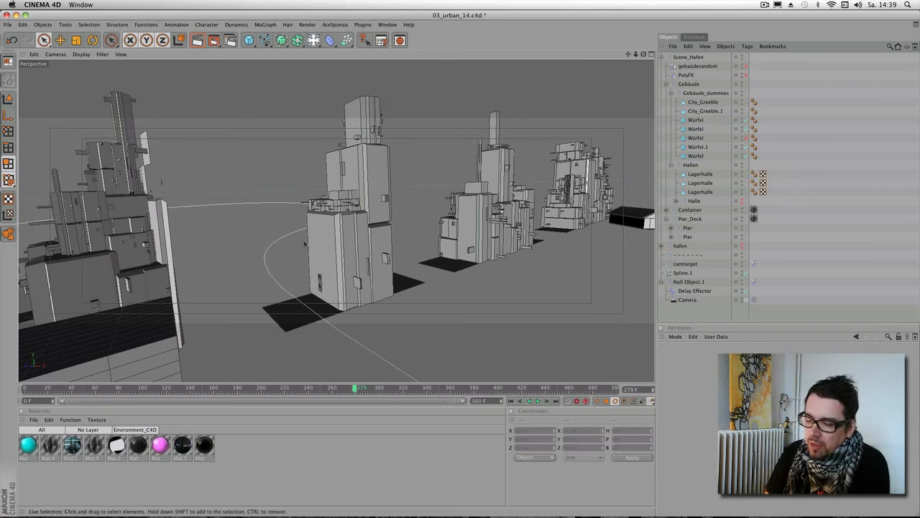
Step: Enable the PolyFX object and its gebaüderandom effector in Scene_Hafen to distort the plain buildings
scroll(494, 205, "up", 5)
left_click_drag(494, 204, 472, 184, "alt")
scroll(472, 184, "down", 5)
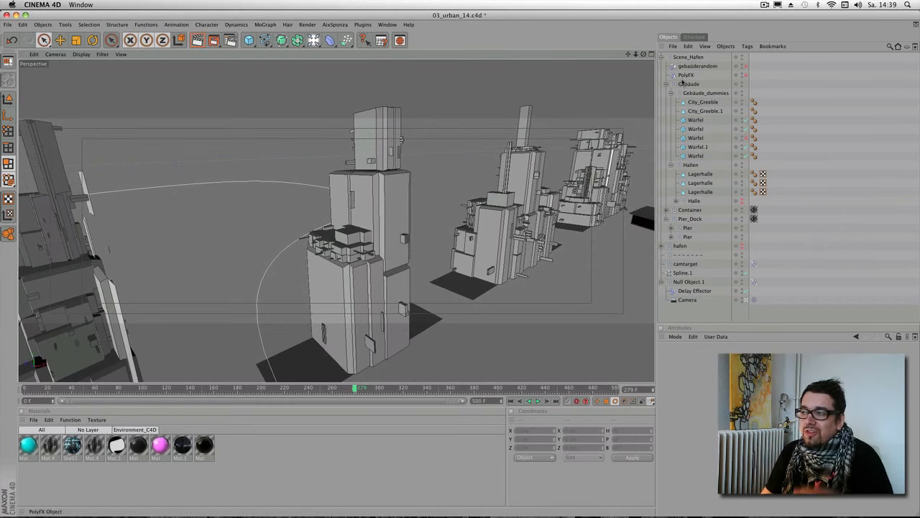
left_click(686, 77)
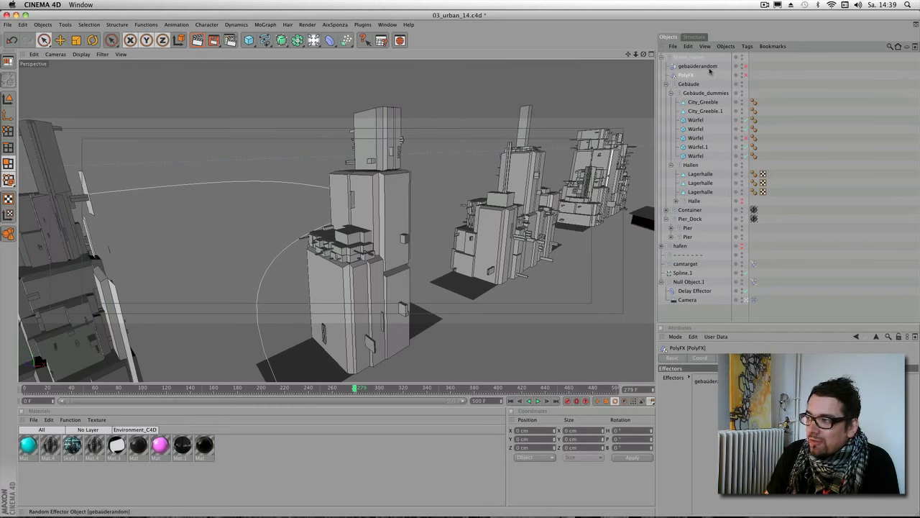
left_click(746, 67)
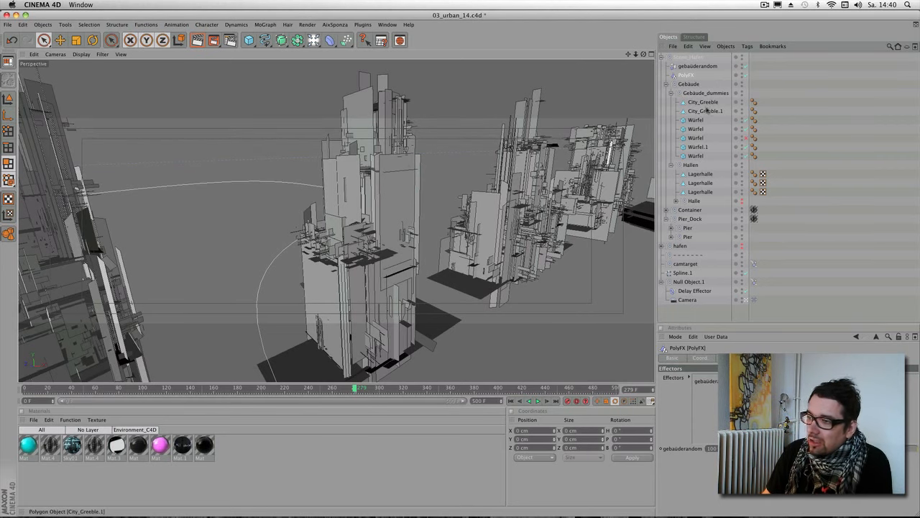
Step: Inspect the Reflection and Alpha channels of the first Mat.4 material, and close the Material Editor
double_click(50, 445)
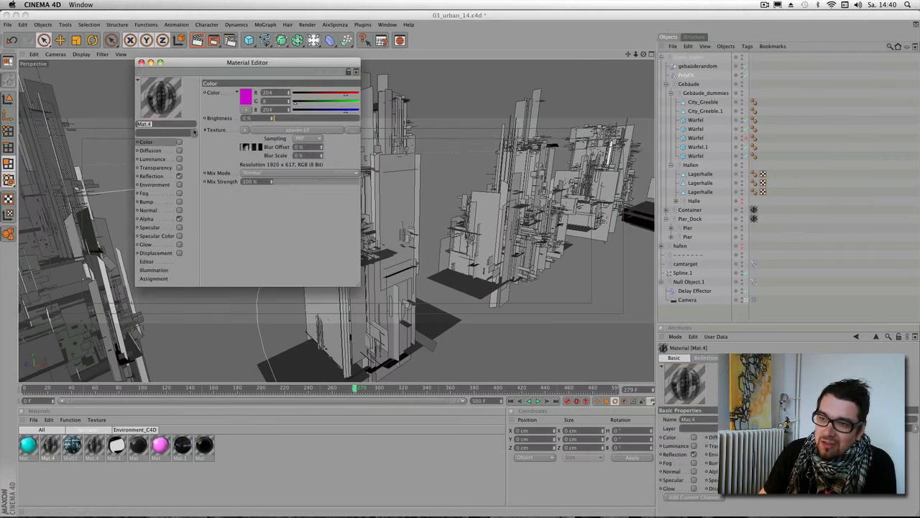
left_click(152, 176)
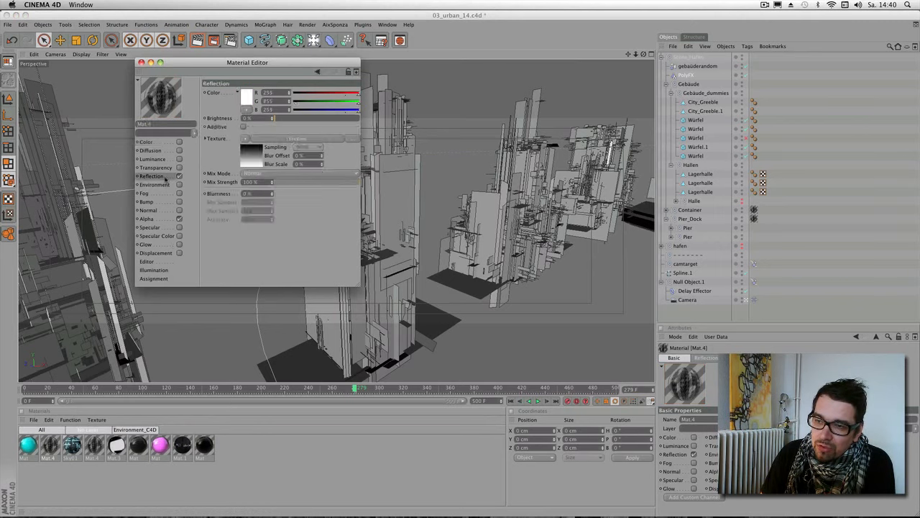
left_click(170, 220)
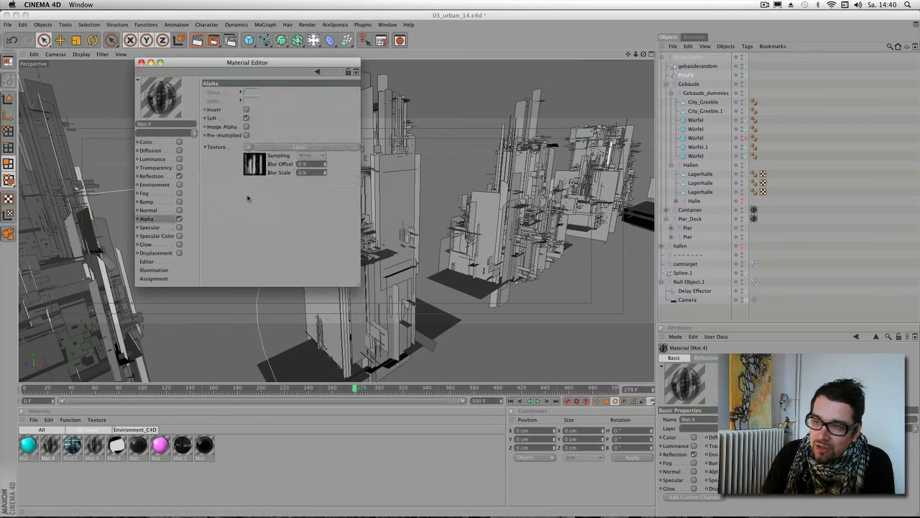
left_click(141, 63)
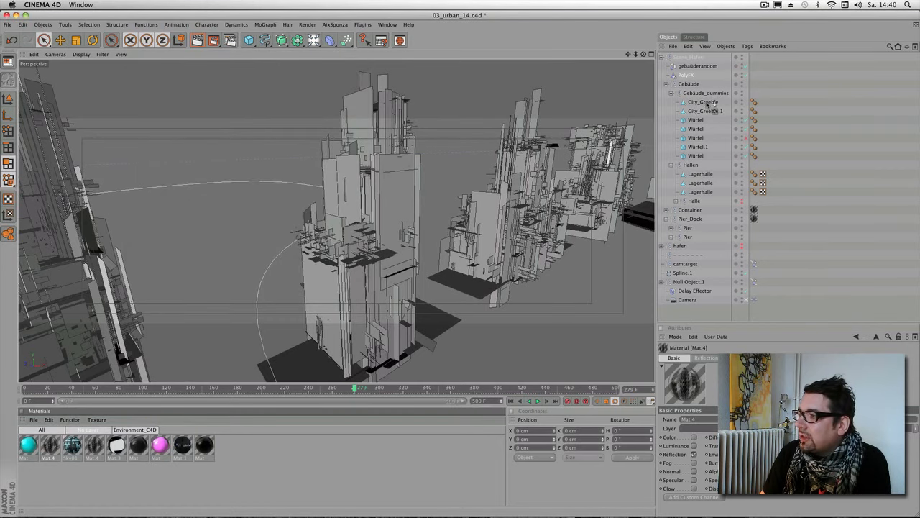
Step: Assign Mat.4 to City_Greeble and copy its texture tag onto City_Greeble.1, all Würfel objects and the three Lagerhalle objects
left_click_drag(707, 105, 707, 104)
left_click_drag(762, 103, 763, 112, "ctrl")
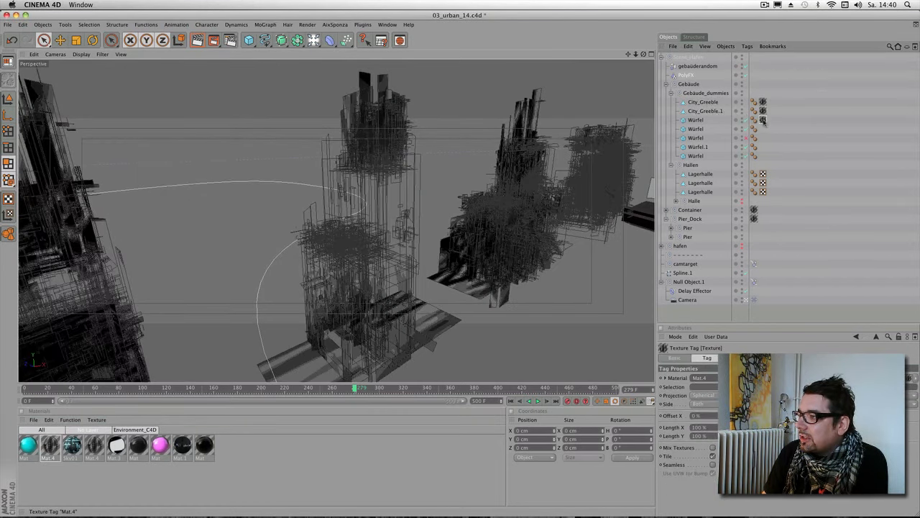
left_click(763, 137)
left_click_drag(772, 169, 771, 174, "ctrl")
mouse_move(764, 140)
left_mouse_down("ctrl")
mouse_move(764, 130)
mouse_move(764, 151)
left_mouse_up("ctrl")
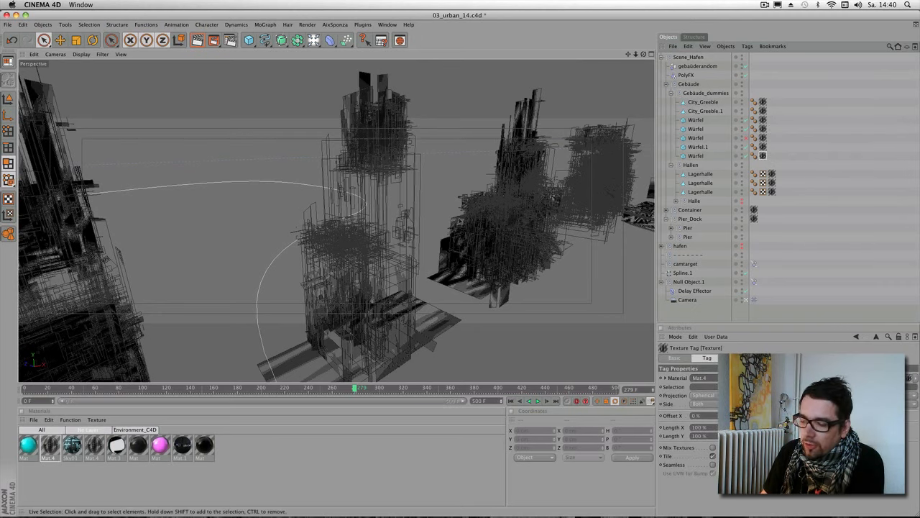
Step: Render the distorted buildings in the active view and add a Background object to the scene
scroll(369, 140, "up", 4)
scroll(368, 140, "down", 5)
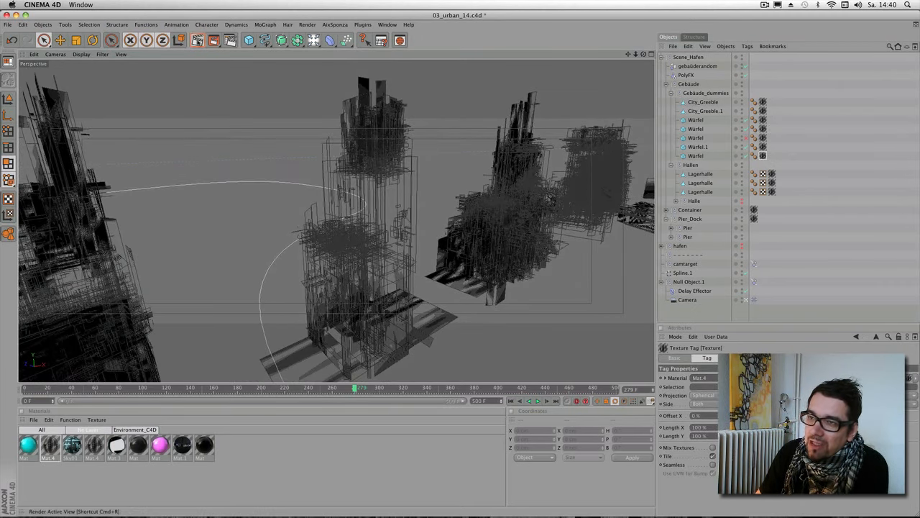
left_click(197, 40)
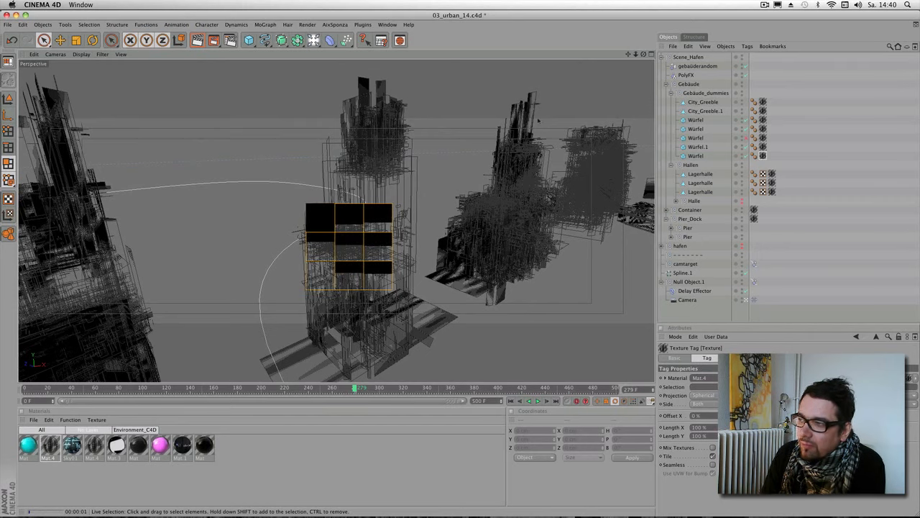
left_click(314, 40)
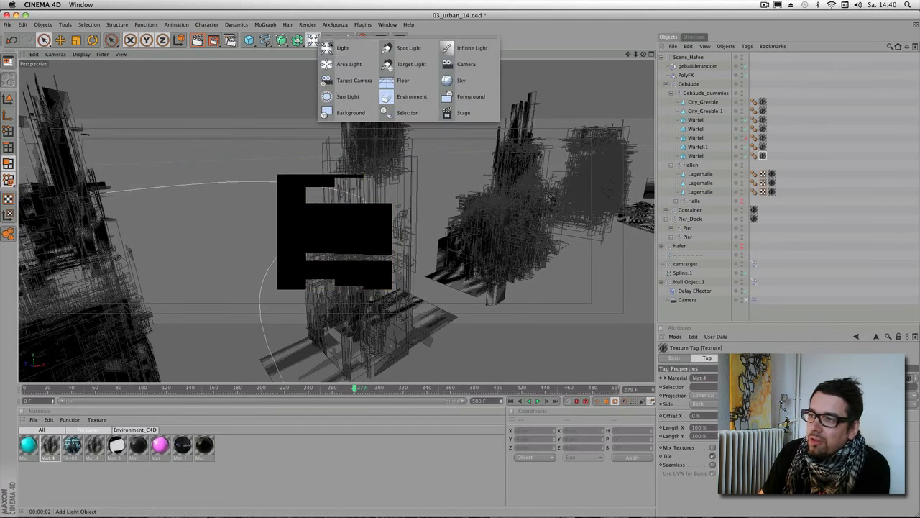
left_click(352, 114)
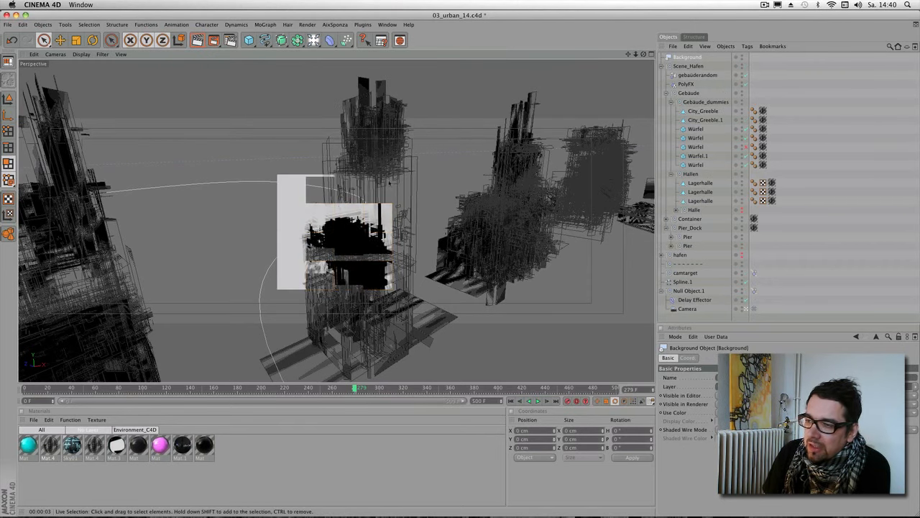
left_click(312, 205)
mouse_move(438, 205)
left_mouse_down("alt")
mouse_move(471, 206)
mouse_move(374, 204)
mouse_move(495, 208)
mouse_move(341, 237)
left_mouse_up("alt")
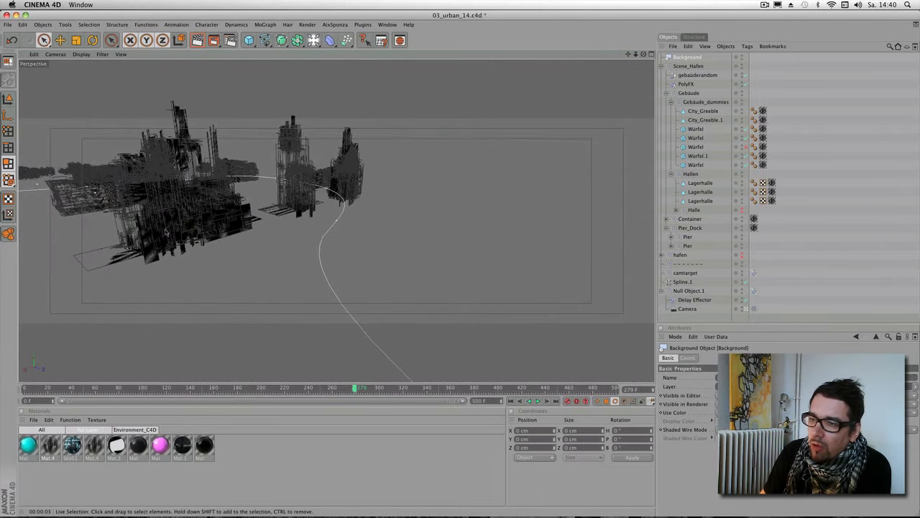
left_click_drag(436, 205, 589, 173, "alt")
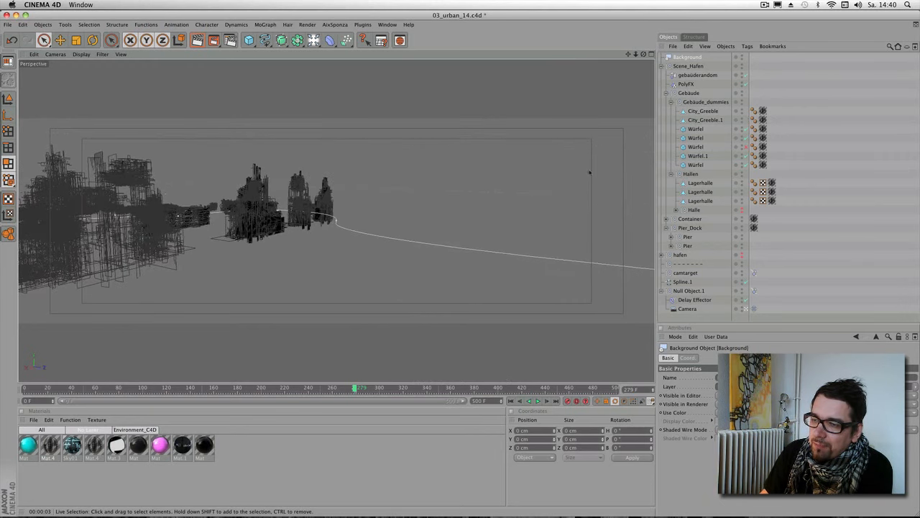
Step: Render the distorted buildings against the background in the active view, and delete the Scene_Hafen group
left_click(197, 40)
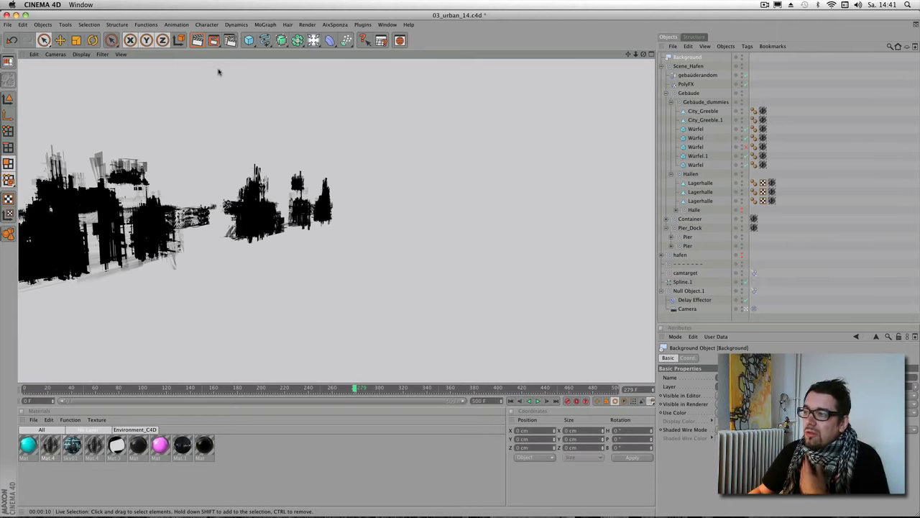
left_click(661, 66)
left_click(682, 66)
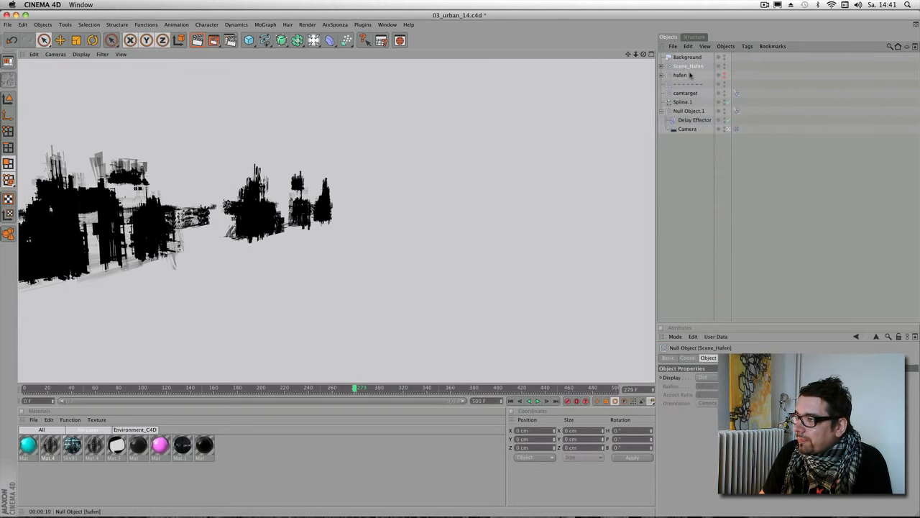
key("Delete")
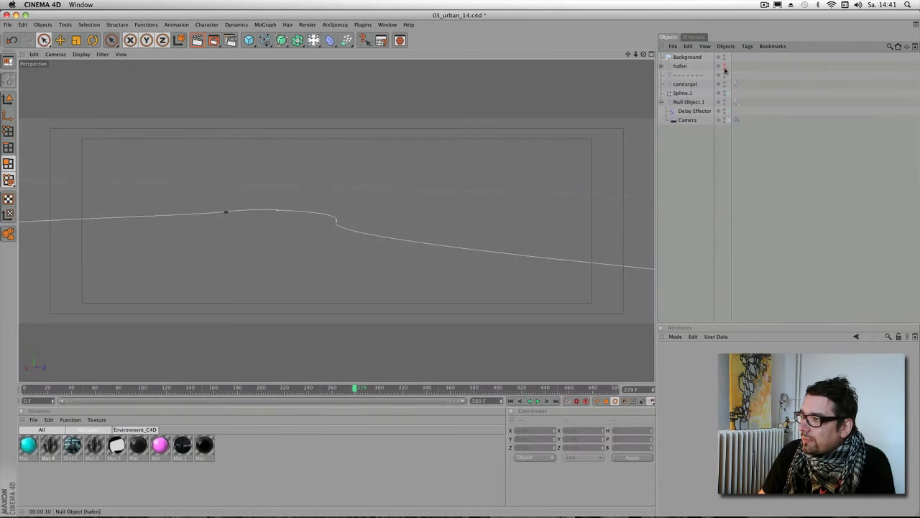
Step: Make the real hafen group visible in the camera view at frame 147 and play the animation
left_click(663, 66)
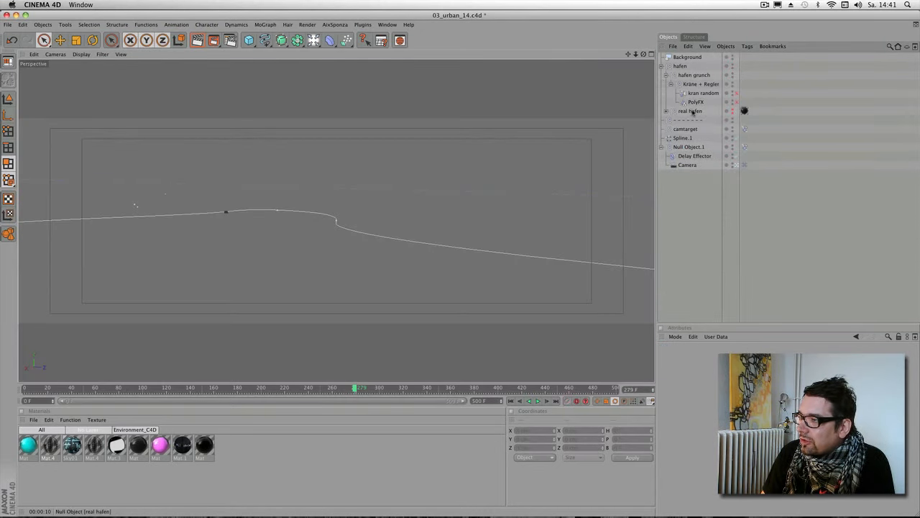
left_click(691, 111)
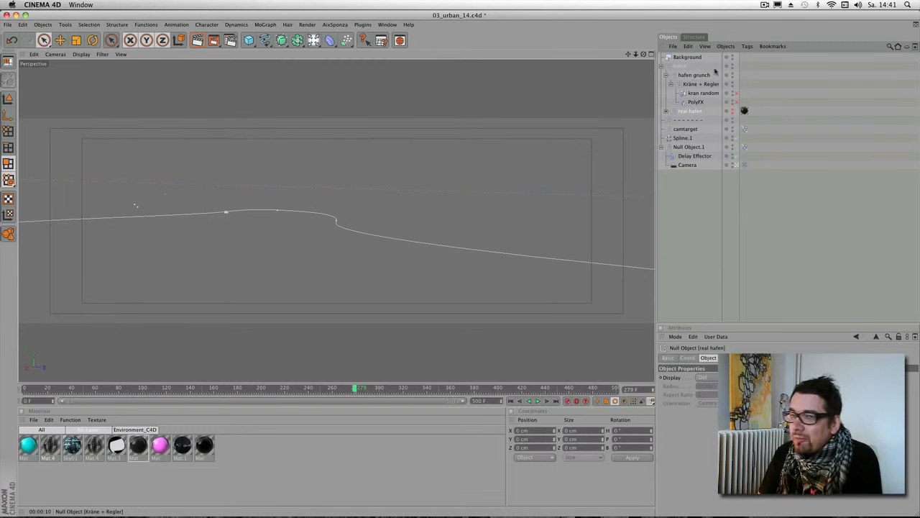
left_click(56, 54)
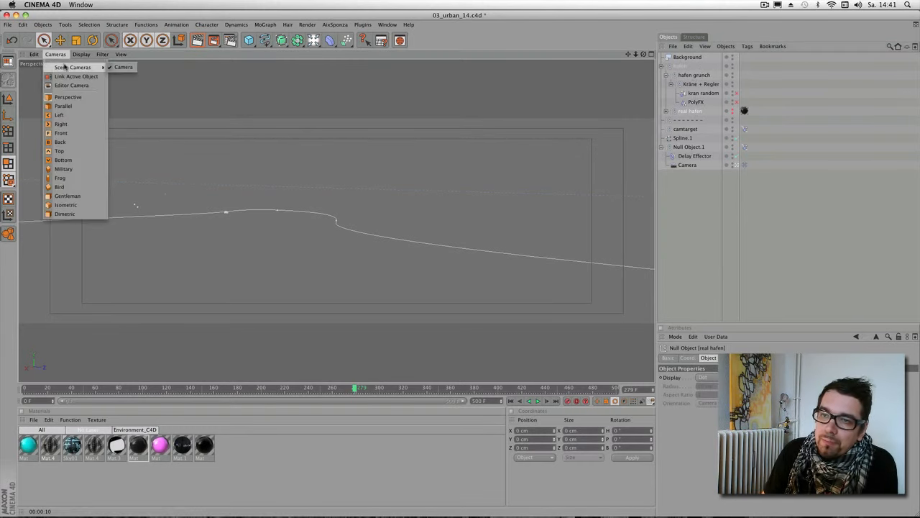
left_click(506, 273)
left_click_drag(33, 387, 198, 386)
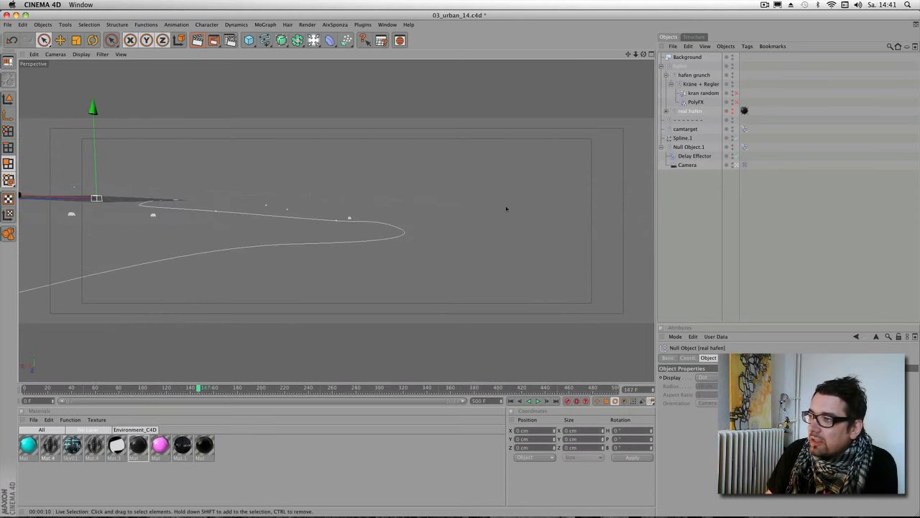
left_click(733, 116)
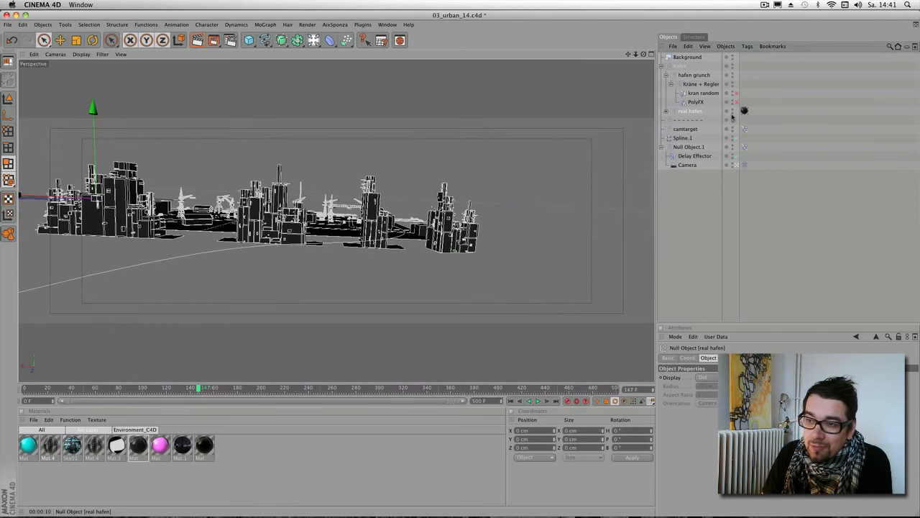
left_click(538, 400)
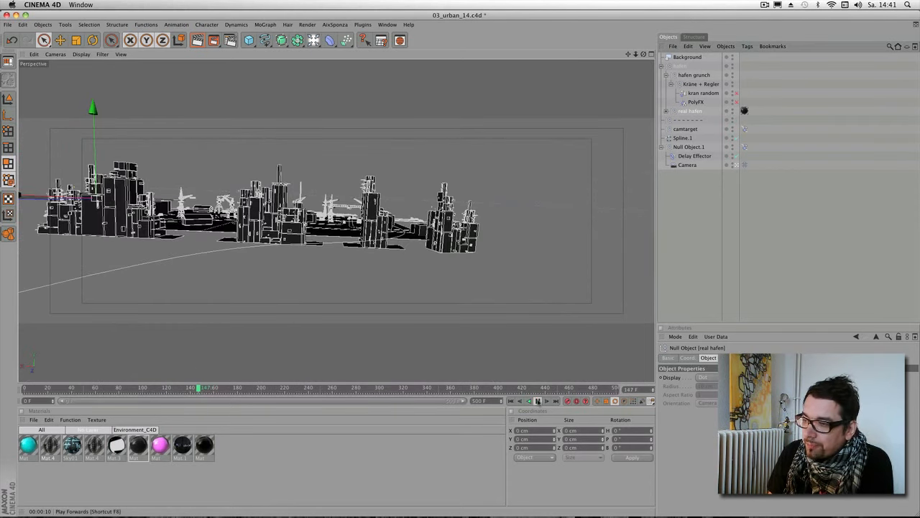
Step: Hide the hafen group and examine the camera's travel along Spline.1 in the Top view up to about frame 278
left_click(733, 66)
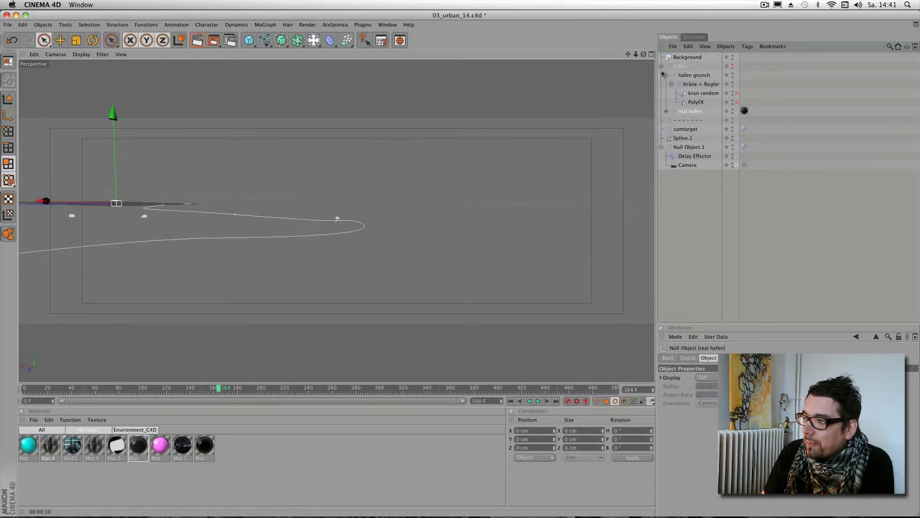
left_click(694, 137)
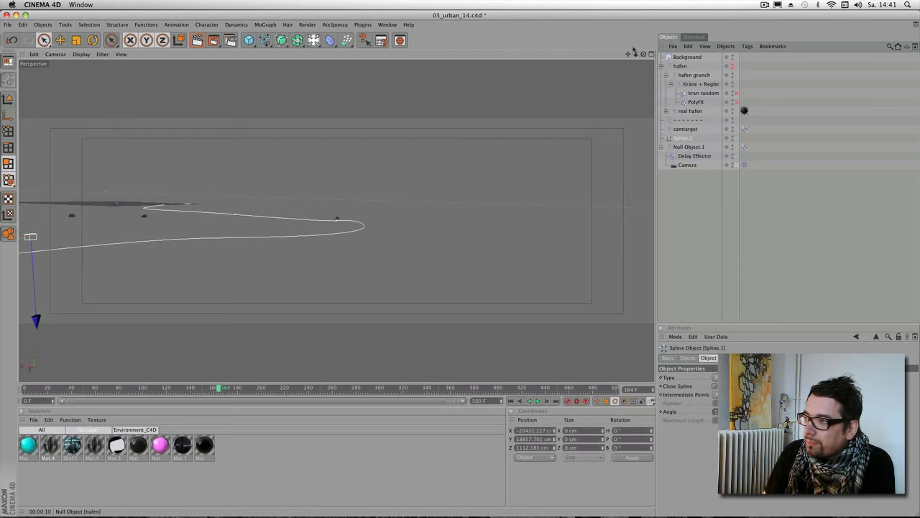
left_click(651, 55)
left_click(651, 55)
scroll(256, 294, "down", 10)
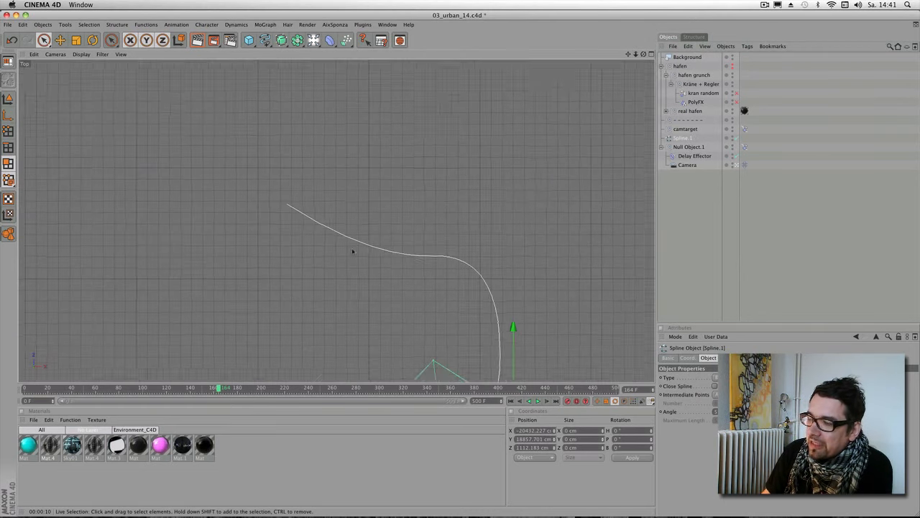
middle_click_drag(363, 252, 305, 146, "alt")
scroll(432, 312, "down", 5)
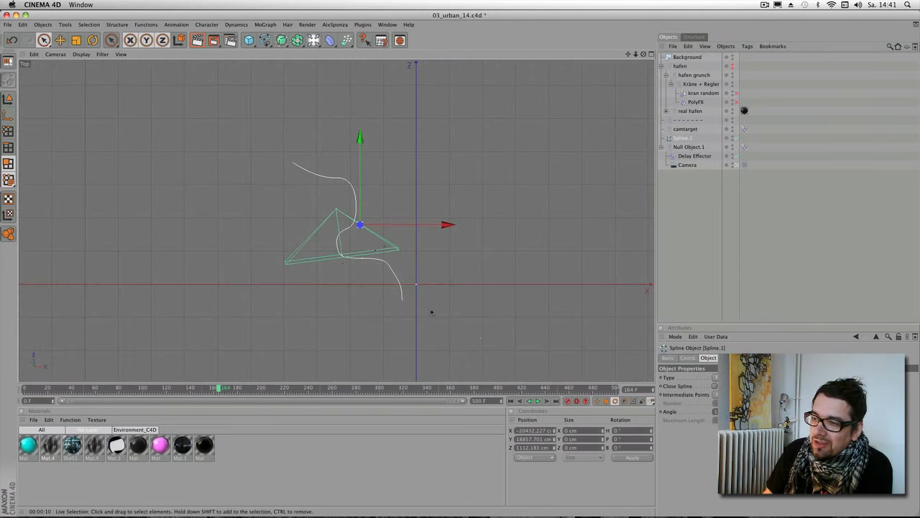
left_click(511, 402)
left_click_drag(25, 388, 357, 394)
Step: Revert the project to its saved version and delete all objects from CTTP Object.1 down to Plane
left_click(8, 25)
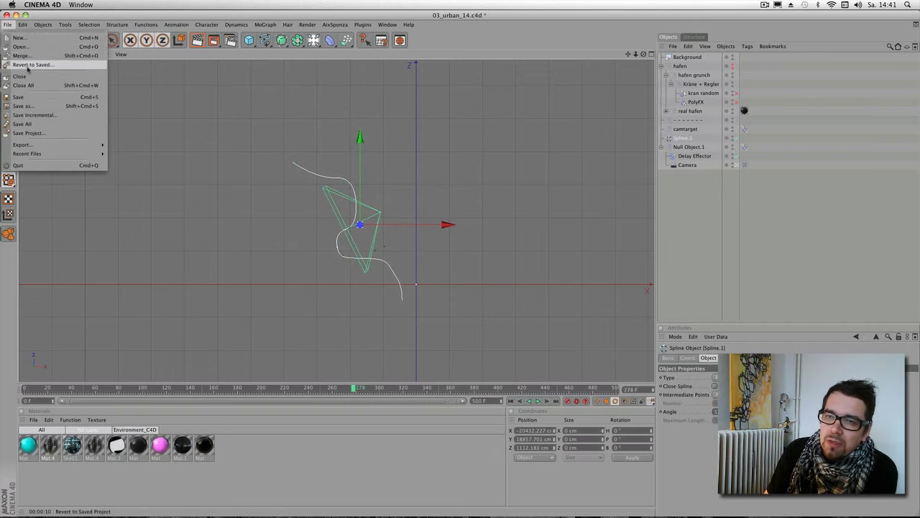
left_click(30, 65)
left_click(529, 176)
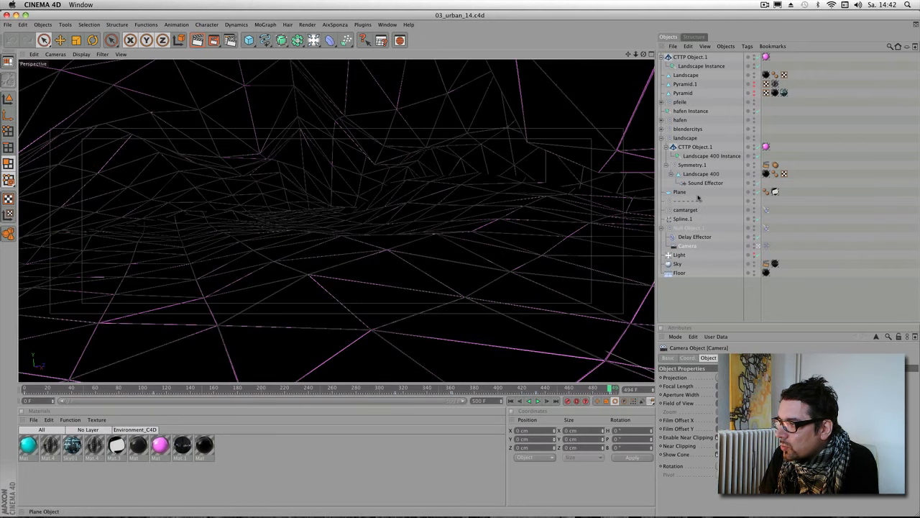
left_click(705, 194, "shift")
key("Delete")
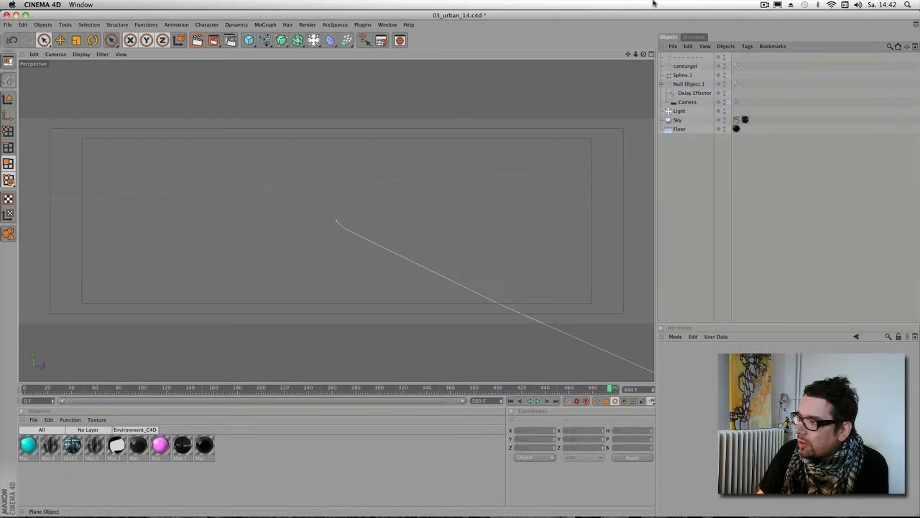
Step: Scrub the camera animation to frame 312 and show the whole camera path spline in the Top view
left_click(56, 54)
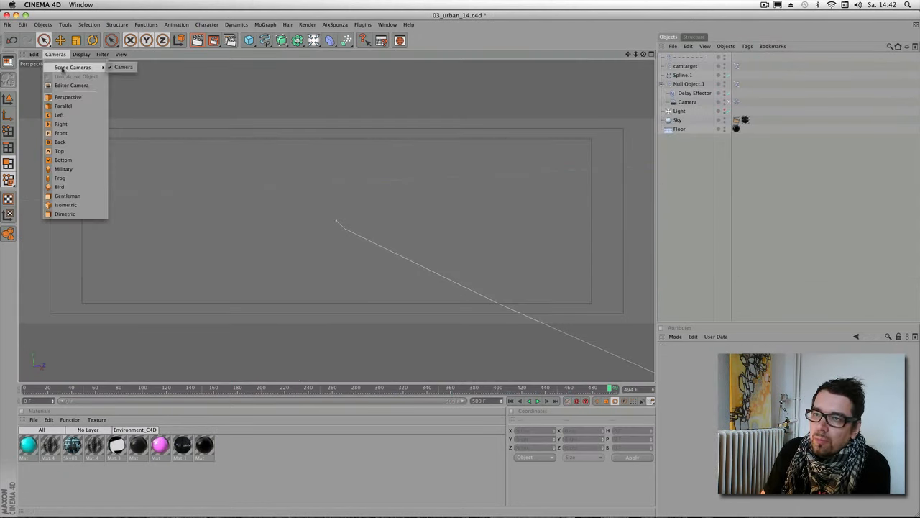
left_click(299, 177)
left_click_drag(38, 388, 394, 388)
left_click(653, 55)
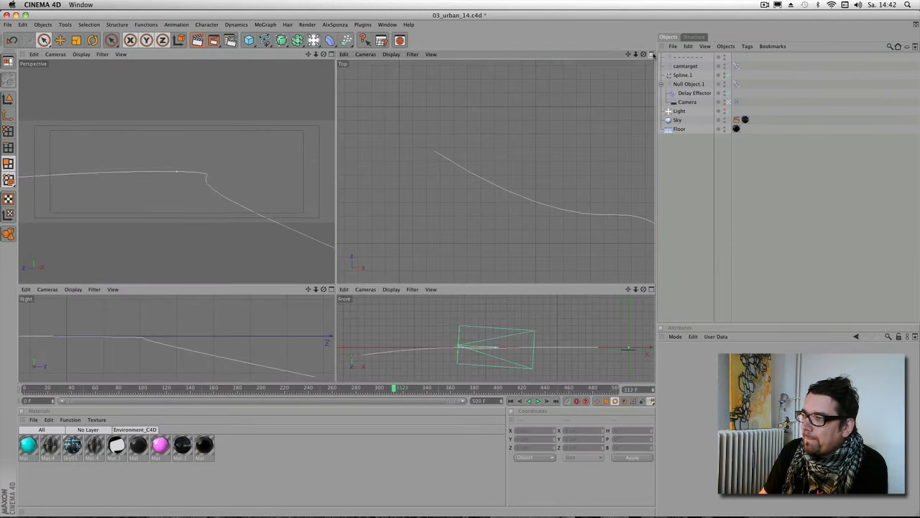
left_click(653, 56)
right_click_drag(572, 177, 54, 356, "alt")
middle_click_drag(365, 250, 357, 175, "alt")
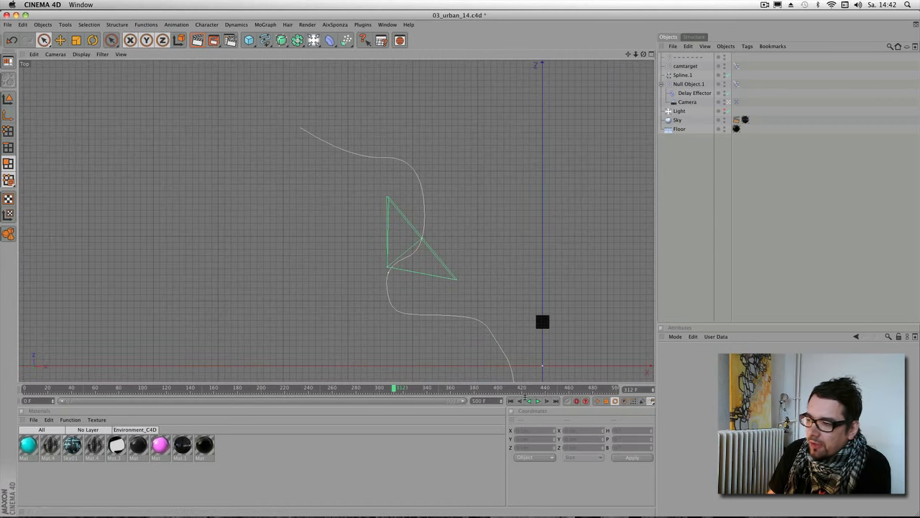
Step: Play the animation from the first frame to watch the camera follow the spline in the Top view, stopping near frame 381
left_click(511, 400)
left_click(538, 400)
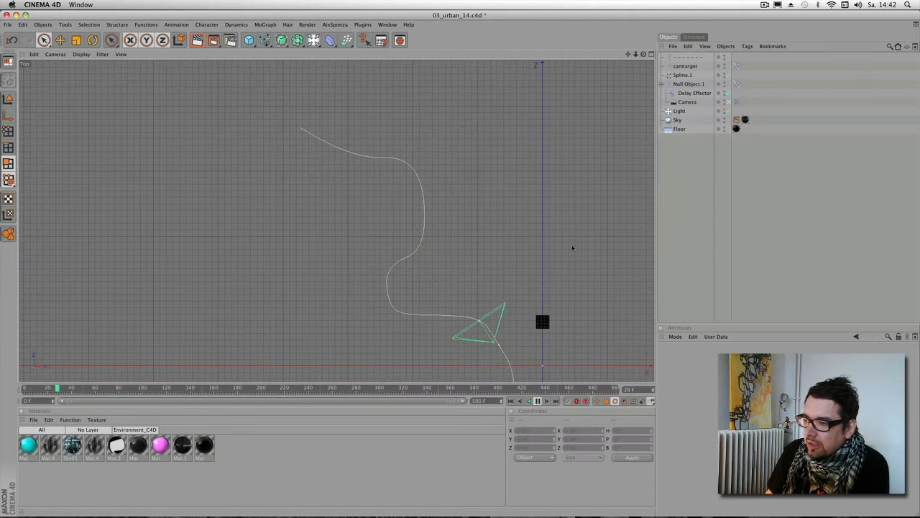
right_click_drag(573, 249, 382, 298, "alt")
middle_click_drag(363, 337, 343, 294, "alt")
right_click_drag(343, 294, 532, 238, "alt")
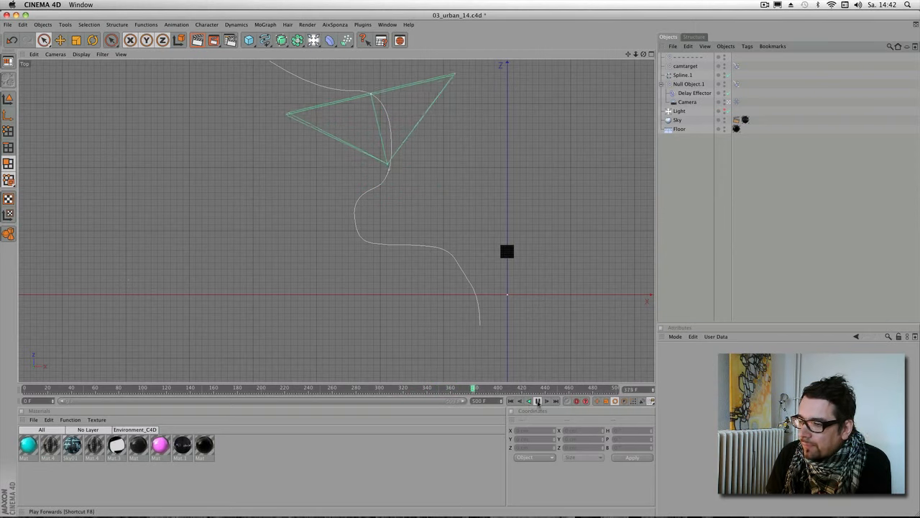
left_click(537, 400)
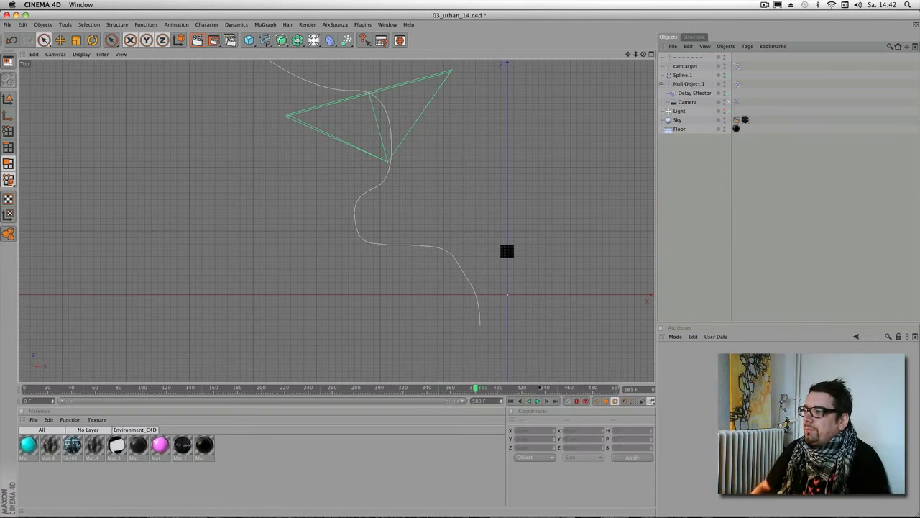
Step: Delete the Delay Effector from Null Object.1 and select the null object
scroll(299, 223, "down", 3)
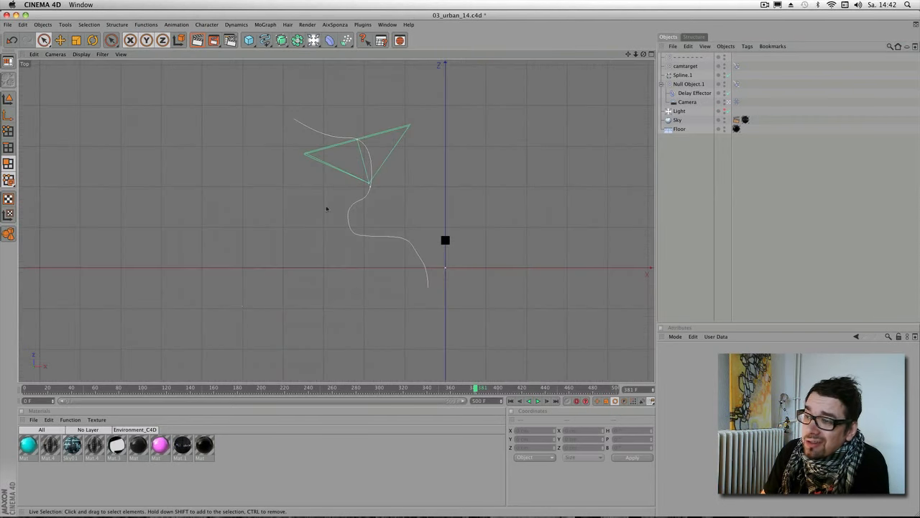
scroll(526, 177, "up", 2)
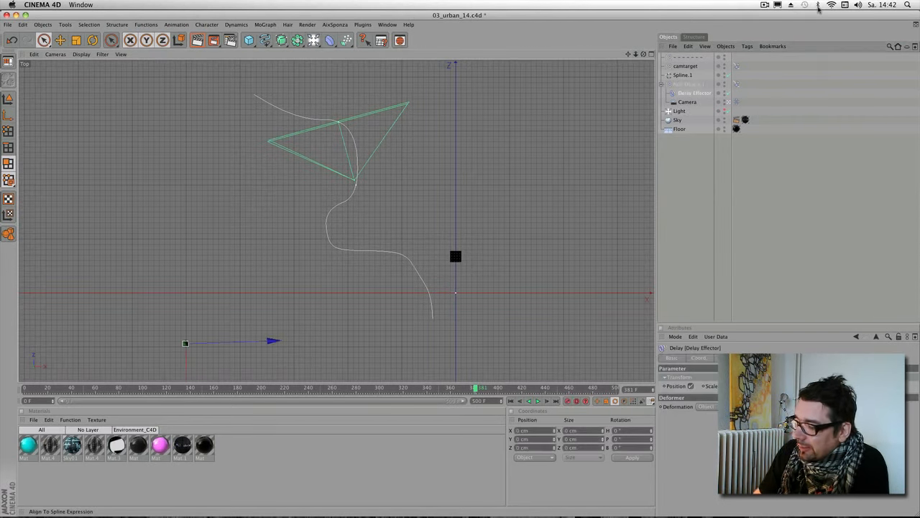
key("Delete")
left_click(689, 84)
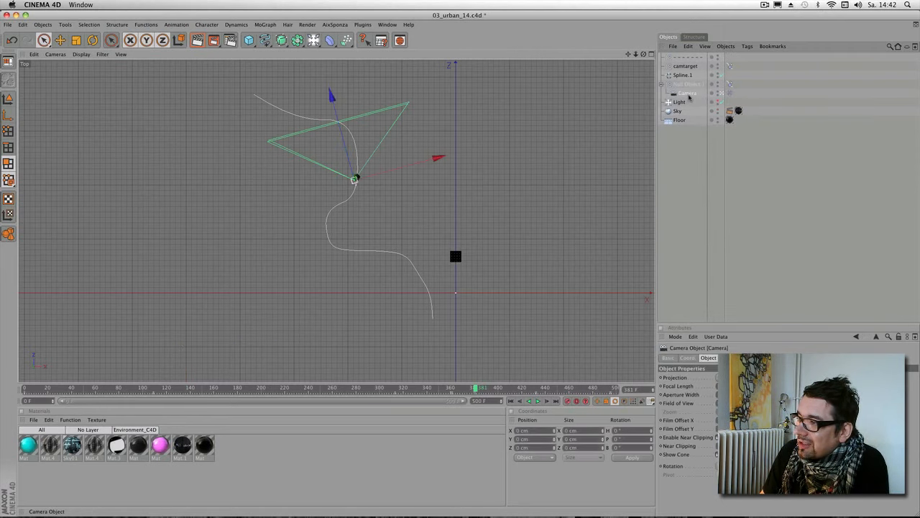
Step: Inspect the Align To Spline tag on Null Object.1 and locate camtarget on the spline at frame 0
scroll(551, 151, "up", 2)
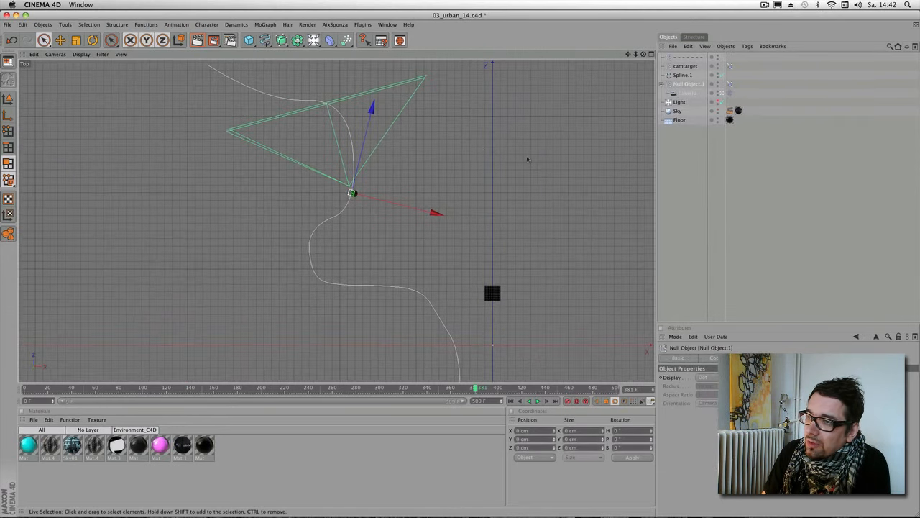
left_click(730, 84)
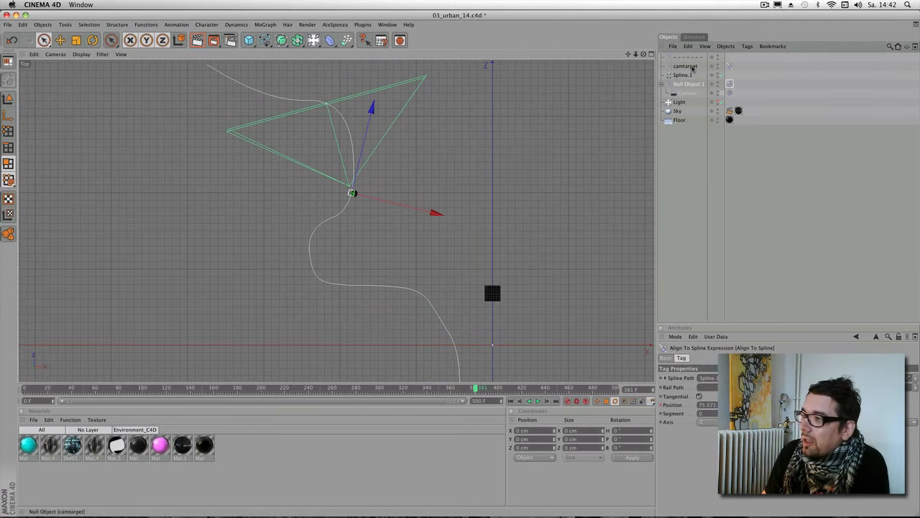
left_click(689, 67)
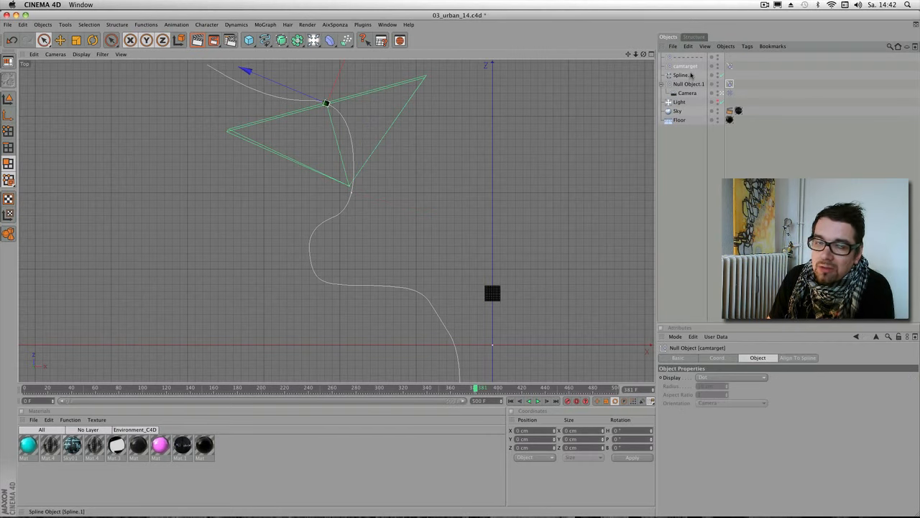
left_click(511, 401)
middle_click_drag(516, 298, 502, 220, "alt")
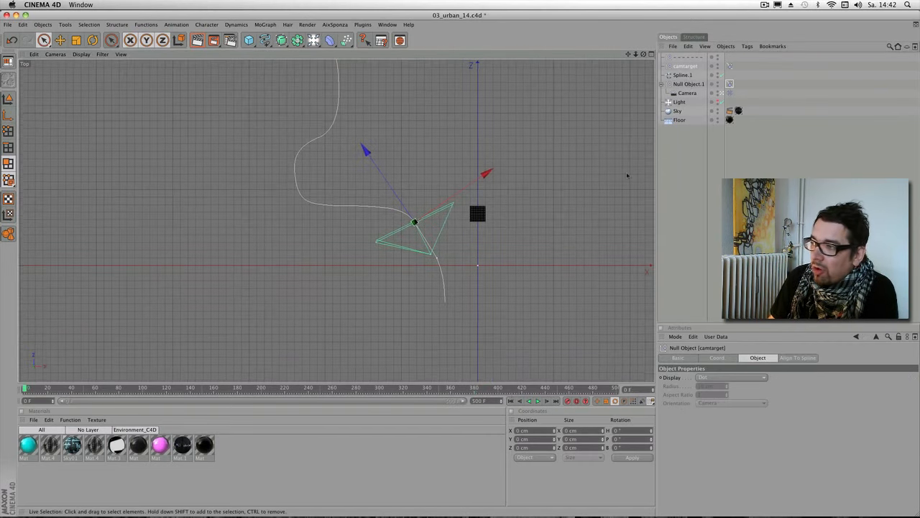
Step: Compare the spline path and position settings of the Align To Spline tags on Null Object.1 and camtarget
left_click(729, 84)
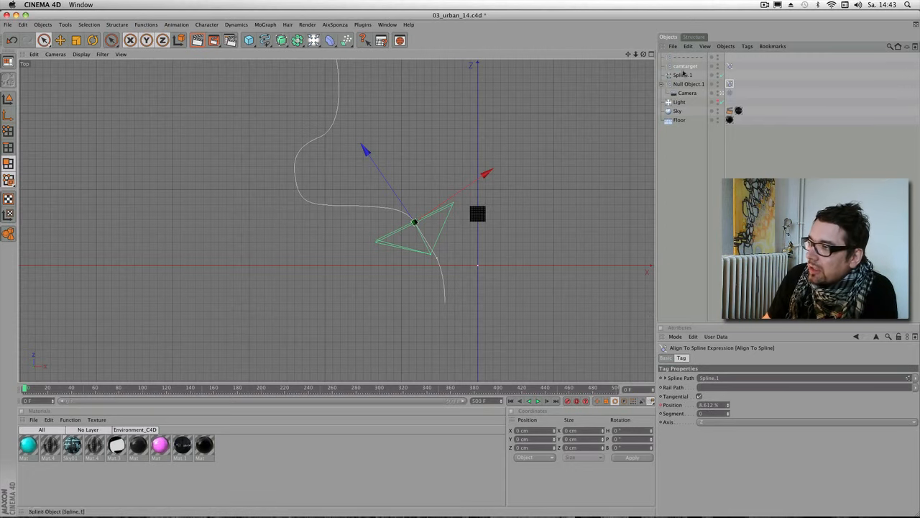
left_click(685, 66)
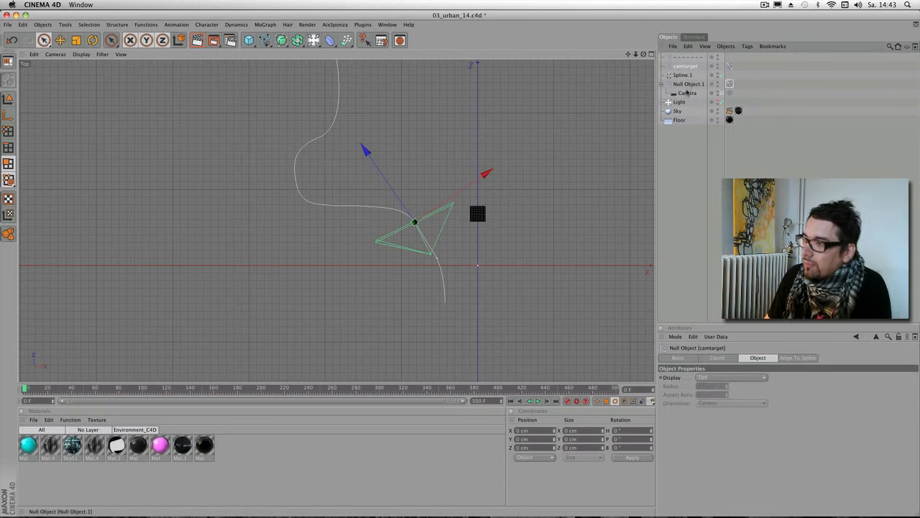
left_click(687, 84)
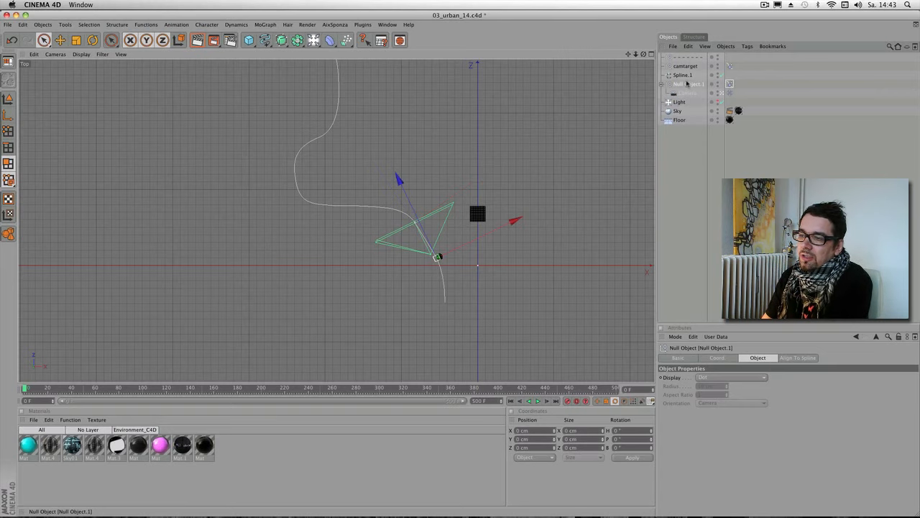
left_click(688, 67)
left_click(729, 66)
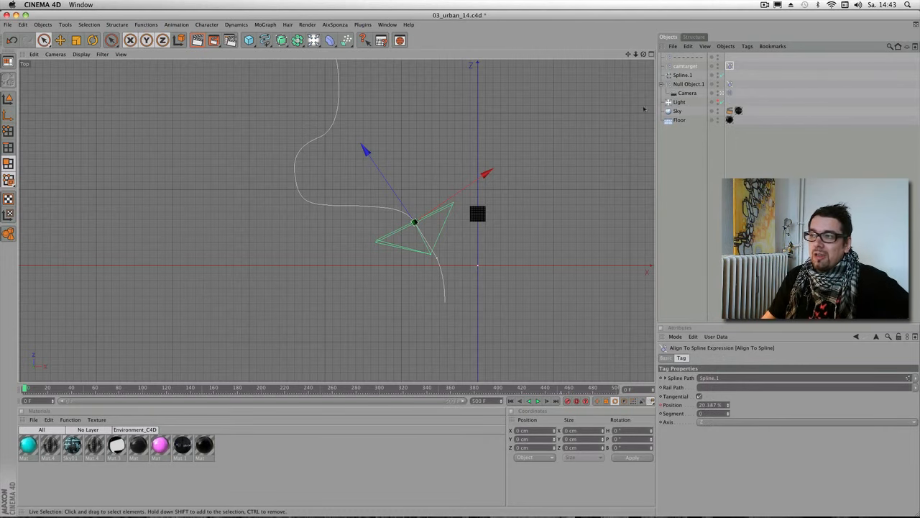
Step: Play the camera animation from frame 0 in the Perspective view
left_click(651, 55)
left_click(331, 54)
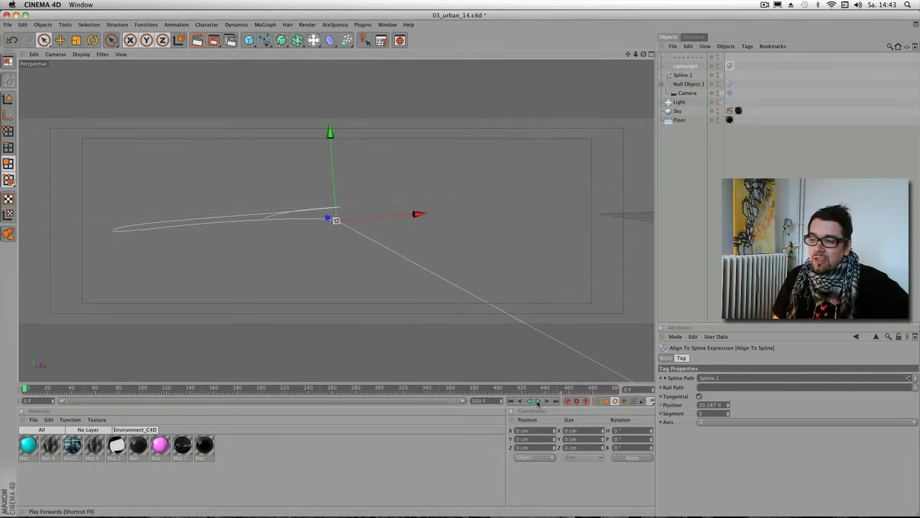
left_click(537, 401)
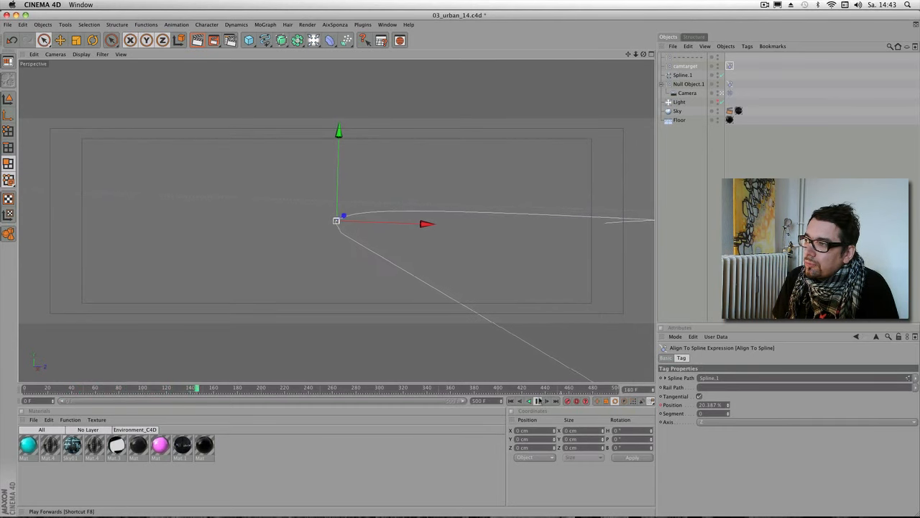
Step: Stop playback and scrub the camera animation across the timeline, returning to frame 0
left_click(539, 401)
left_click_drag(259, 388, 537, 392)
left_click_drag(589, 395, 12, 392)
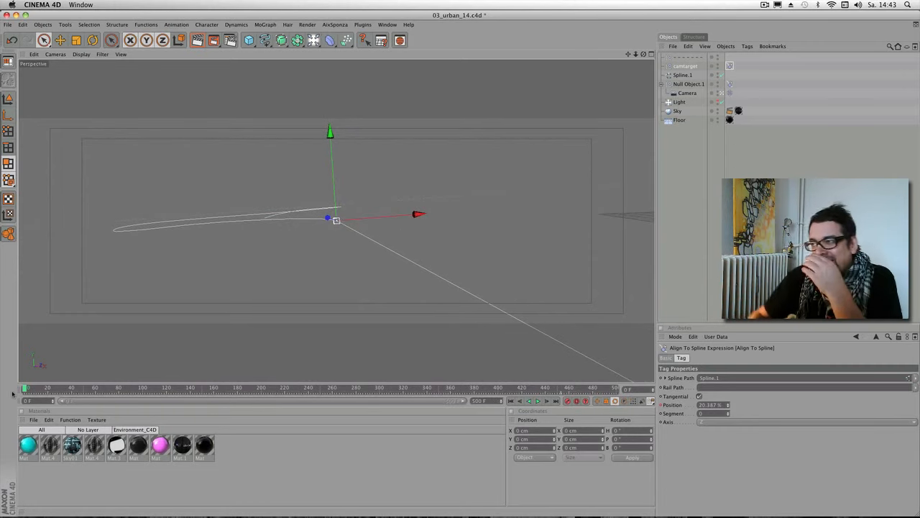
Step: Inspect Null Object.1, its Align To Spline tag and the Camera against the spline in the Top view
middle_click(580, 152)
middle_click(579, 152)
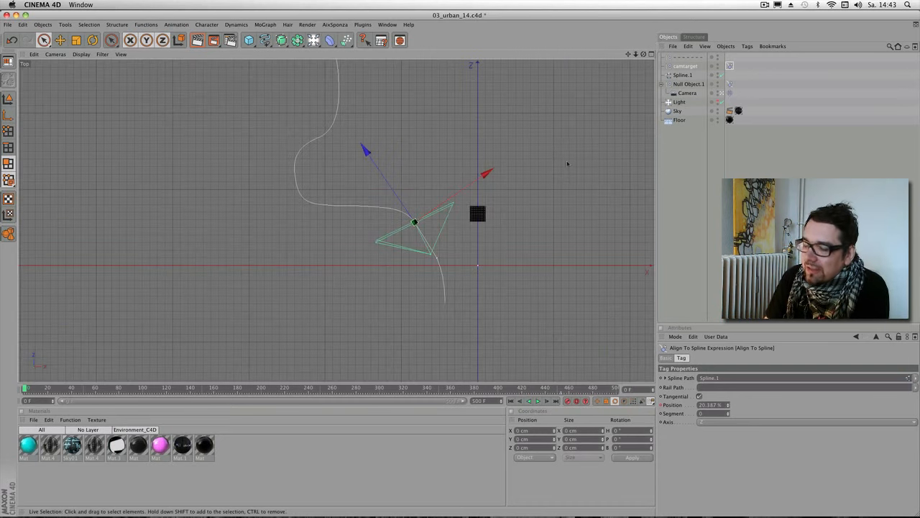
right_click_drag(562, 153, 429, 123, "alt")
middle_click_drag(429, 123, 445, 178, "alt")
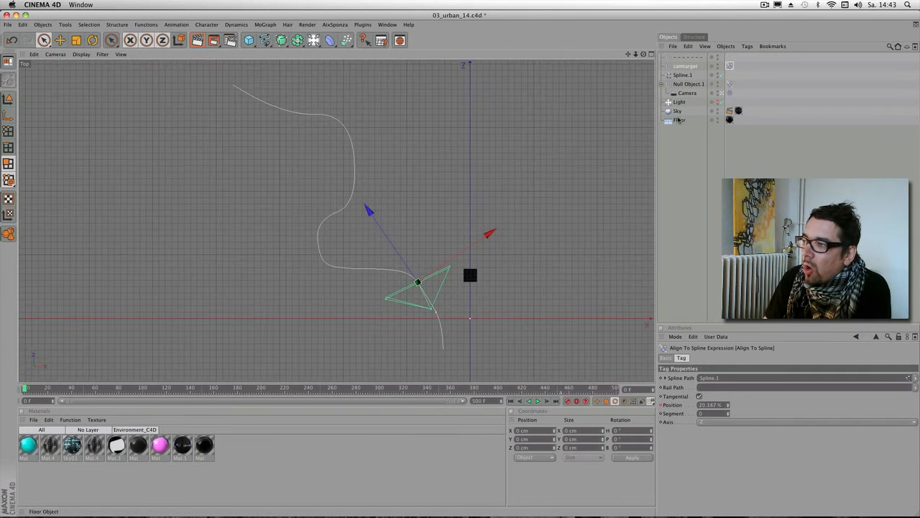
left_click(691, 84)
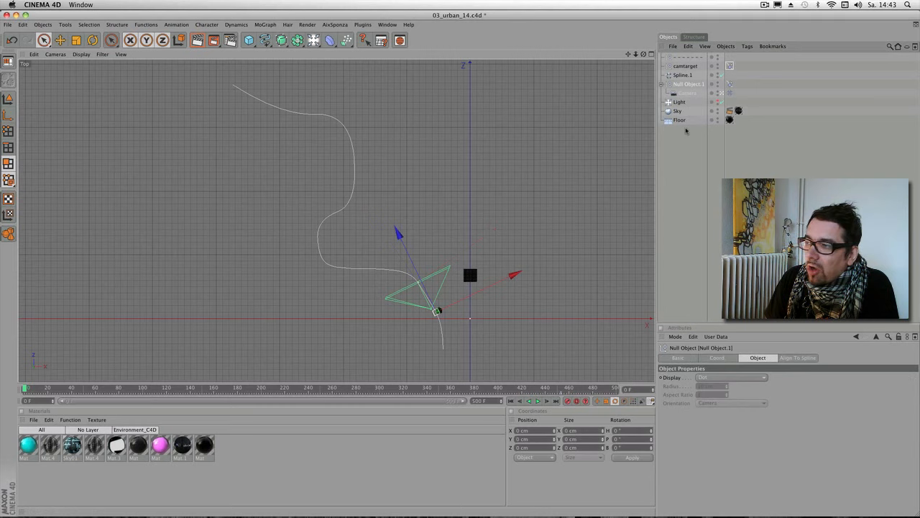
left_click(729, 84)
left_click(692, 95)
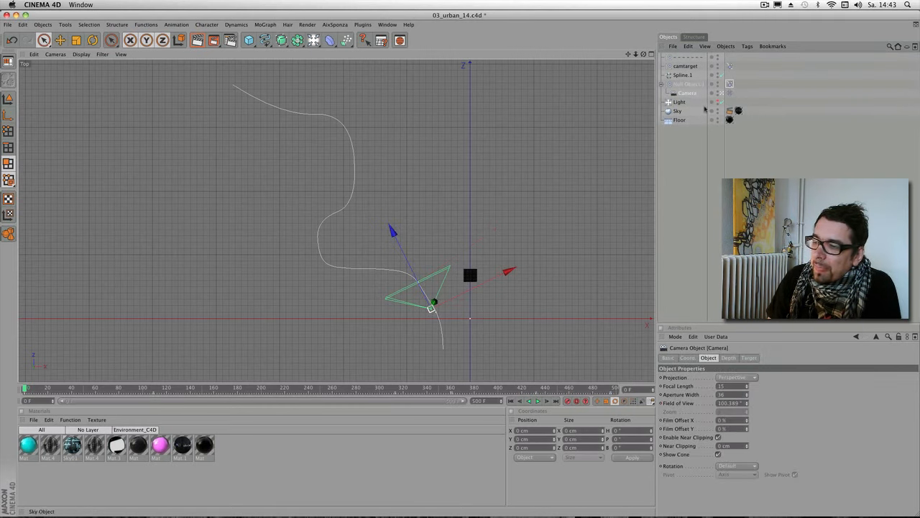
Step: Play the rig's animation in the Top view up to frame 40 and compare the positions of Null Object.1 and Camera
left_click(538, 401)
left_click(537, 400)
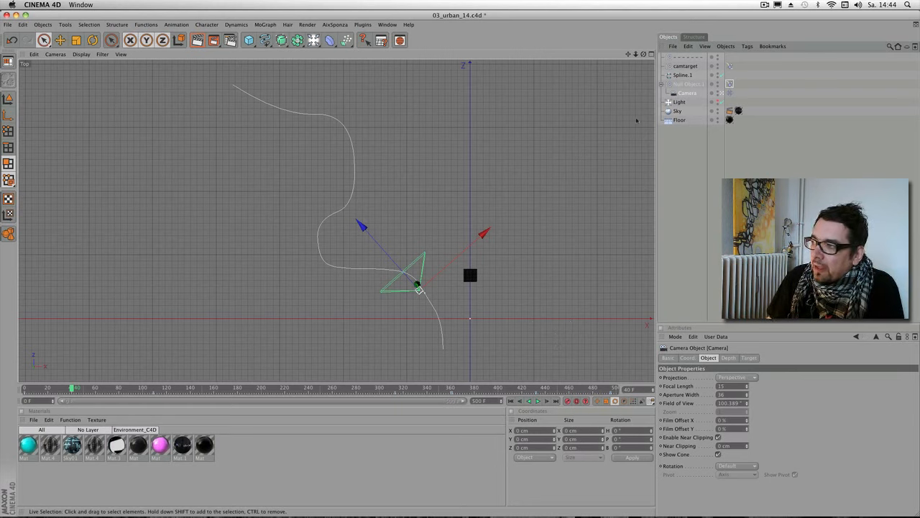
left_click(687, 85)
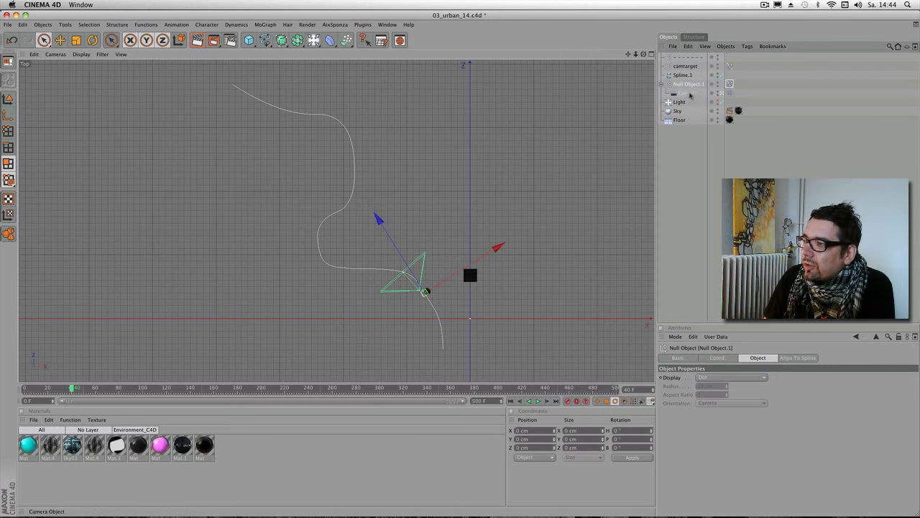
left_click(686, 92)
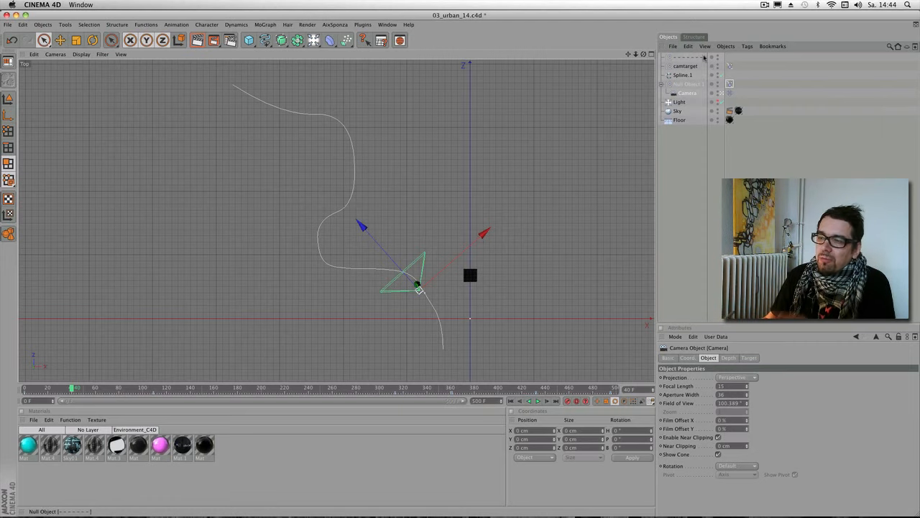
Step: Play the camera animation in the Top and Perspective views, stop at frame 132, and return to the camera path in the Top view
key("F8")
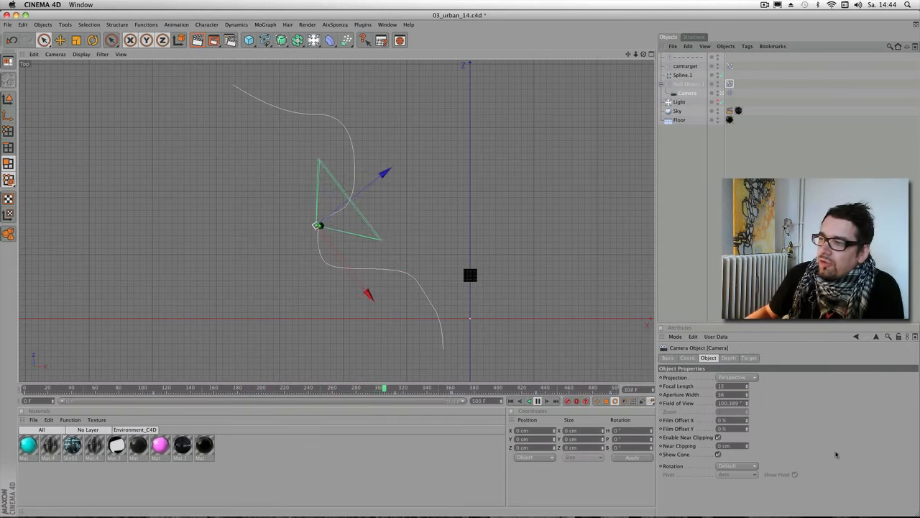
key("F5")
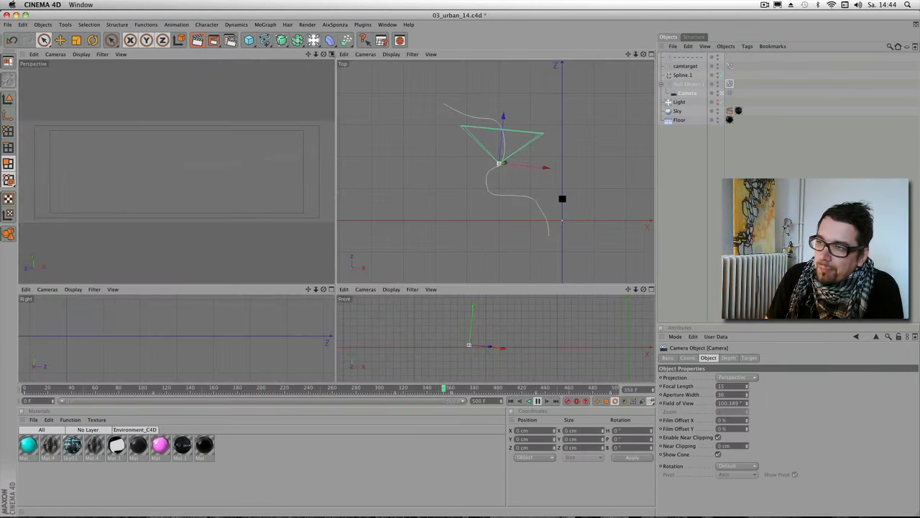
key("F1")
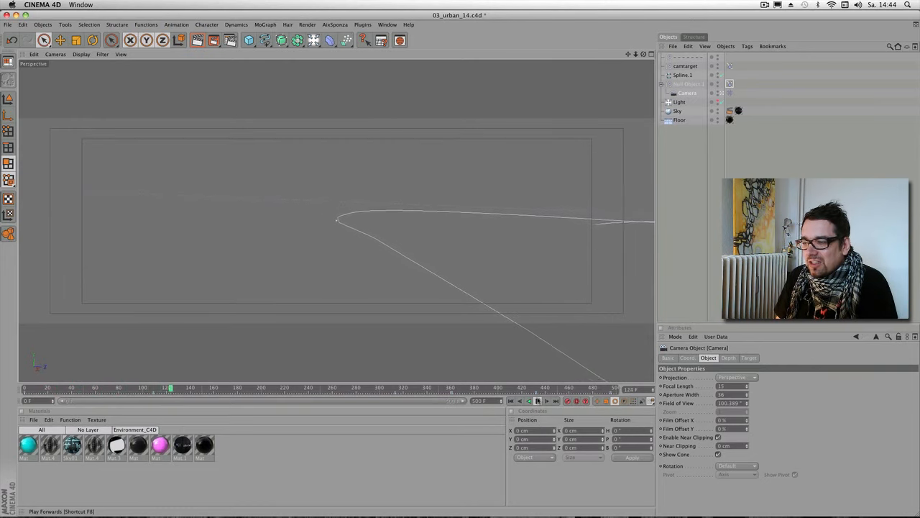
left_click(539, 400)
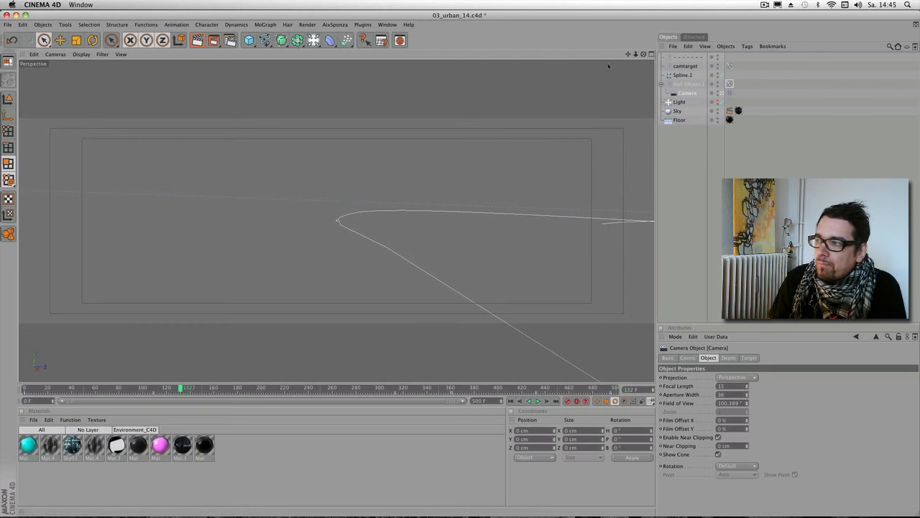
left_click(651, 55)
left_click(651, 55)
left_click_drag(636, 55, 556, 140)
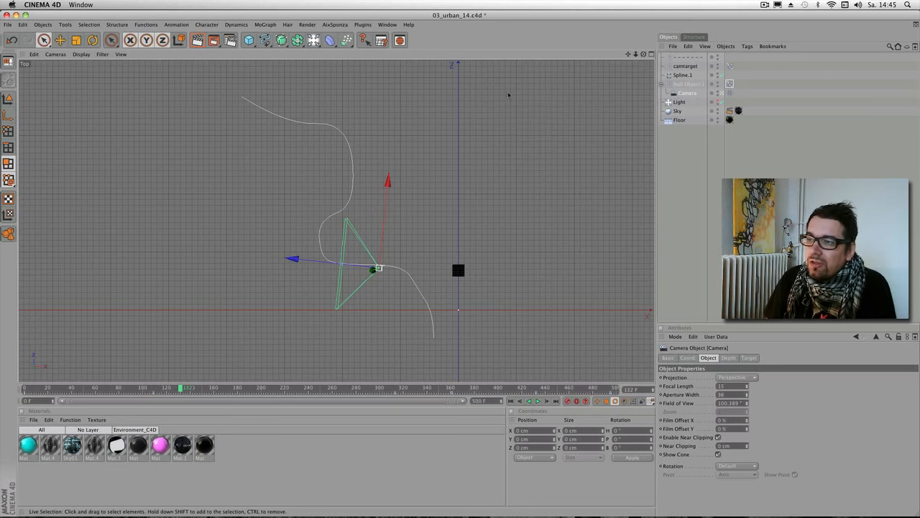
Step: Revert the project to its saved version, discarding the changes
left_click(8, 25)
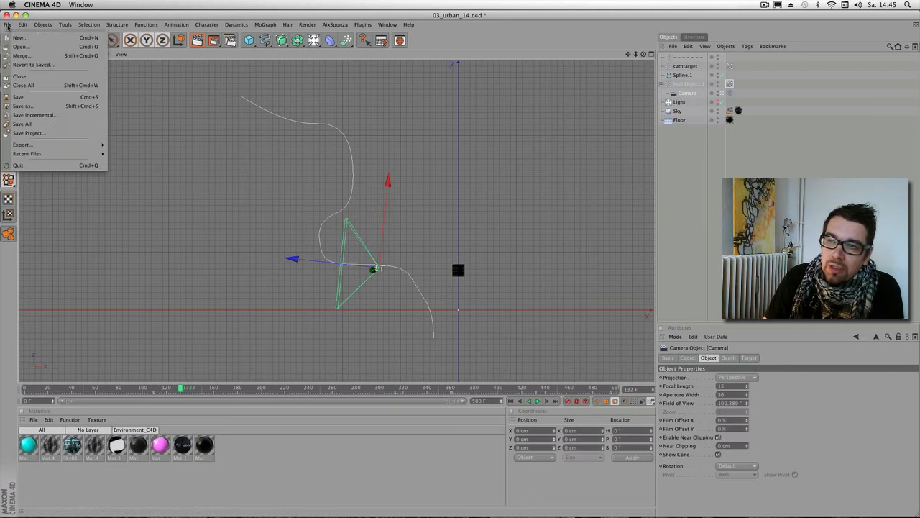
left_click(69, 66)
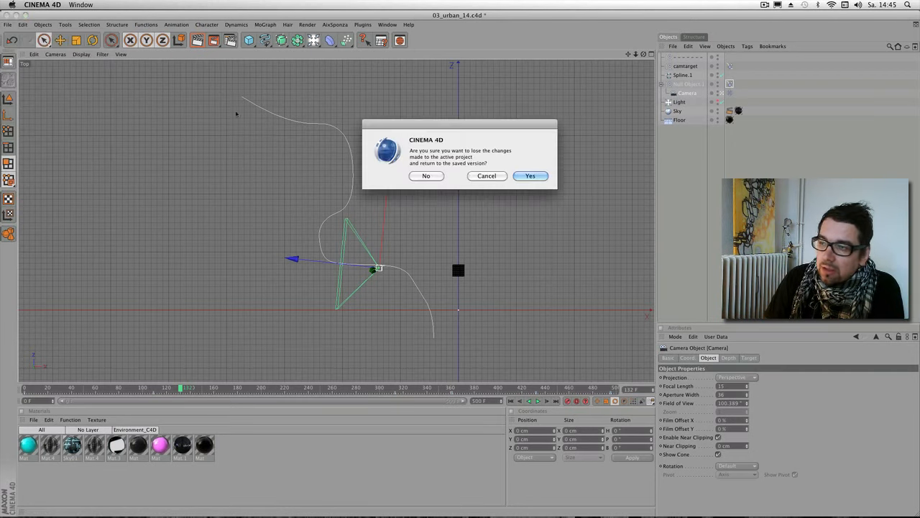
left_click(545, 180)
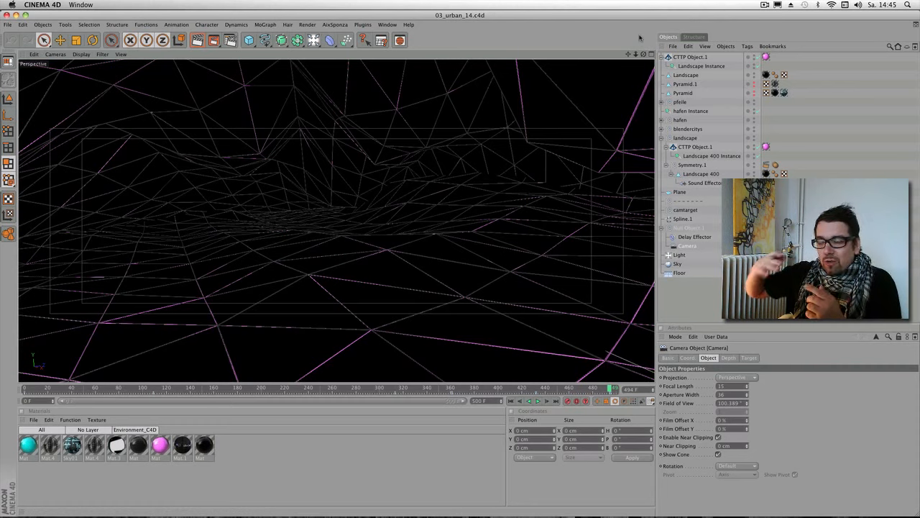
Step: Examine the harbour and city layout along the camera path in the Top view and select hafen Instance
left_click(651, 54)
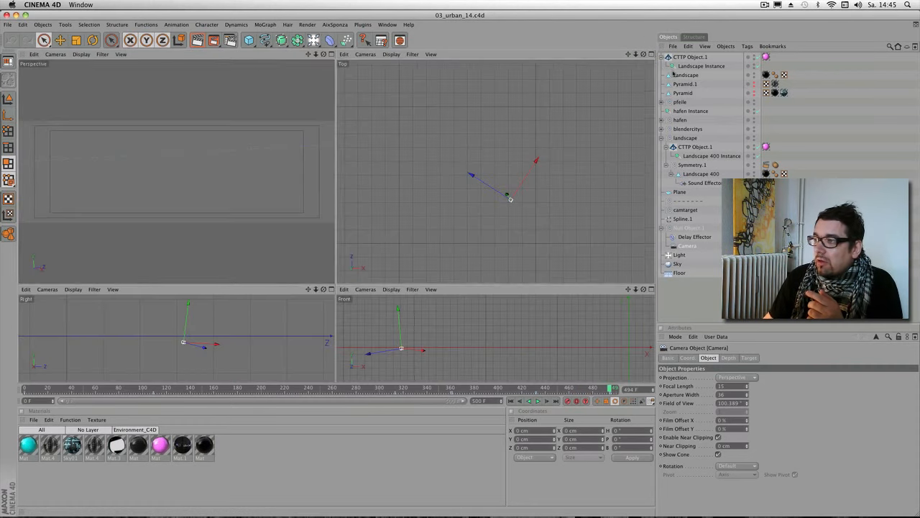
left_click(651, 54)
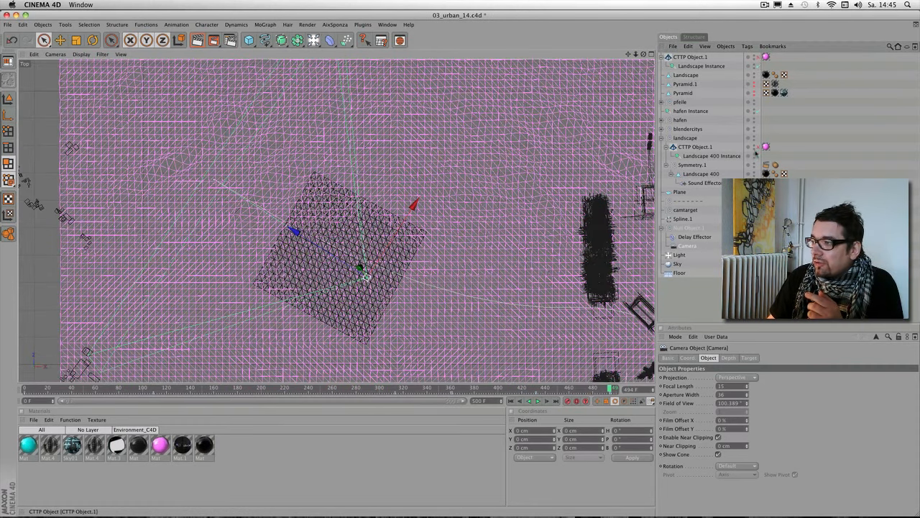
left_click_drag(635, 54, 542, 16)
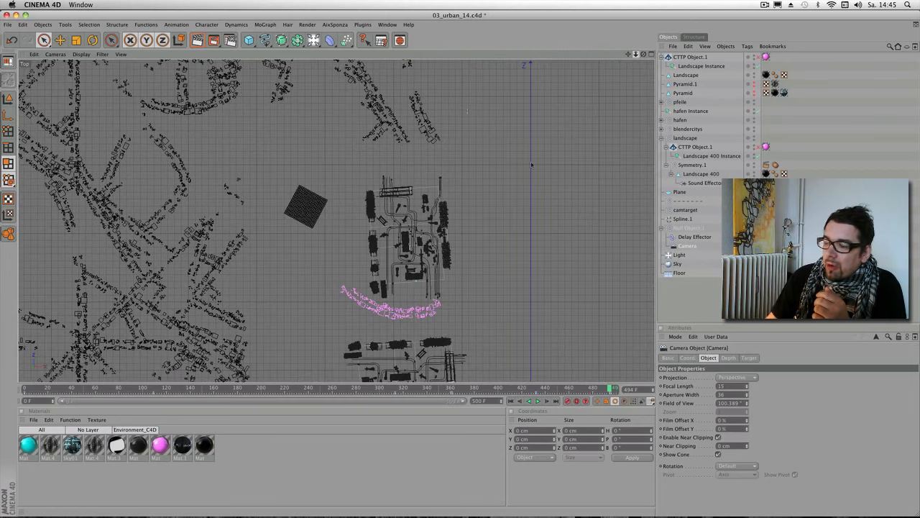
left_click_drag(635, 54, 614, 49)
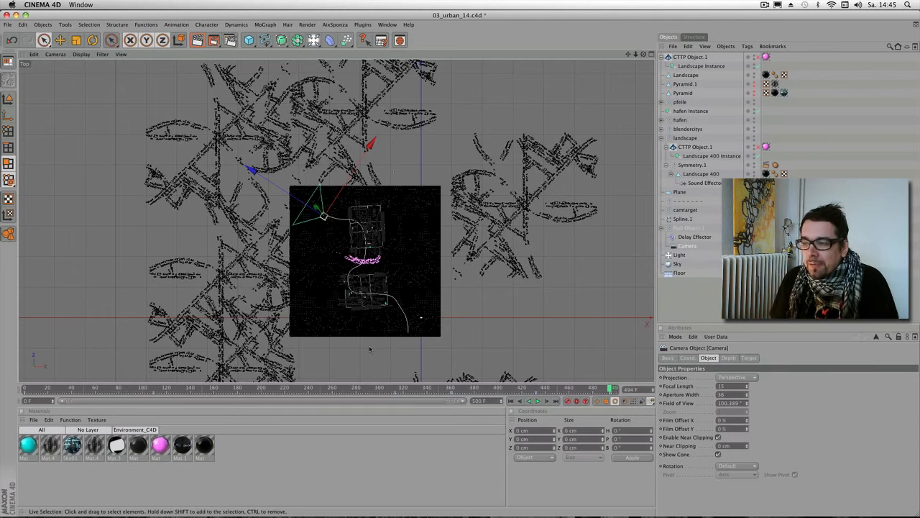
left_click(692, 113)
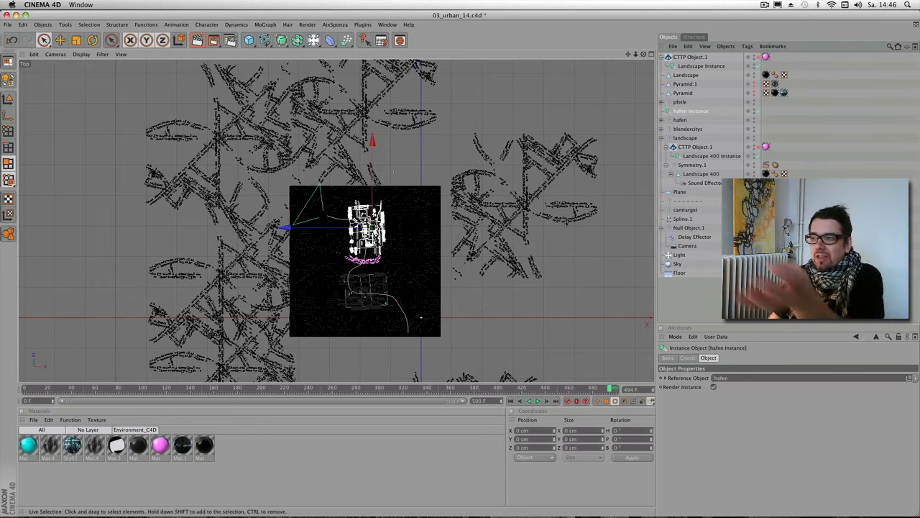
Step: View the harbour through the camera in the Perspective view at frames 198 and 123
left_click(651, 54)
left_click(331, 55)
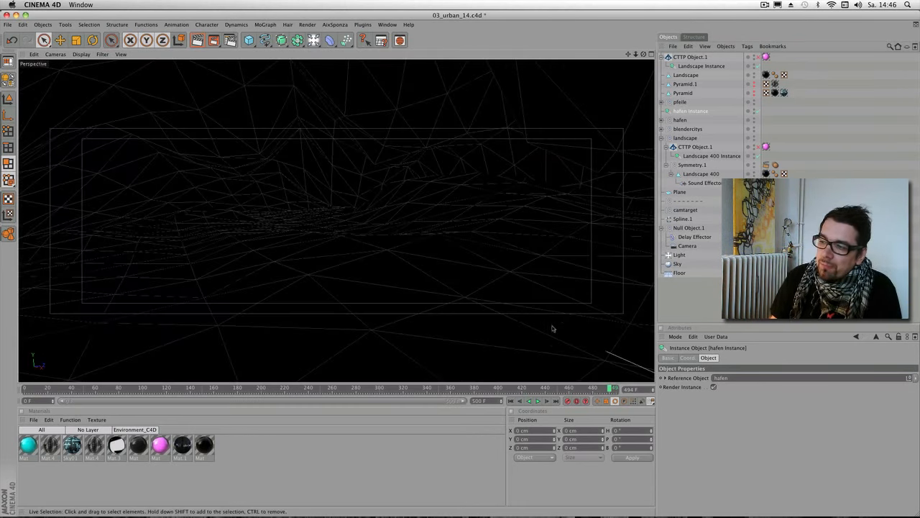
left_click(260, 388)
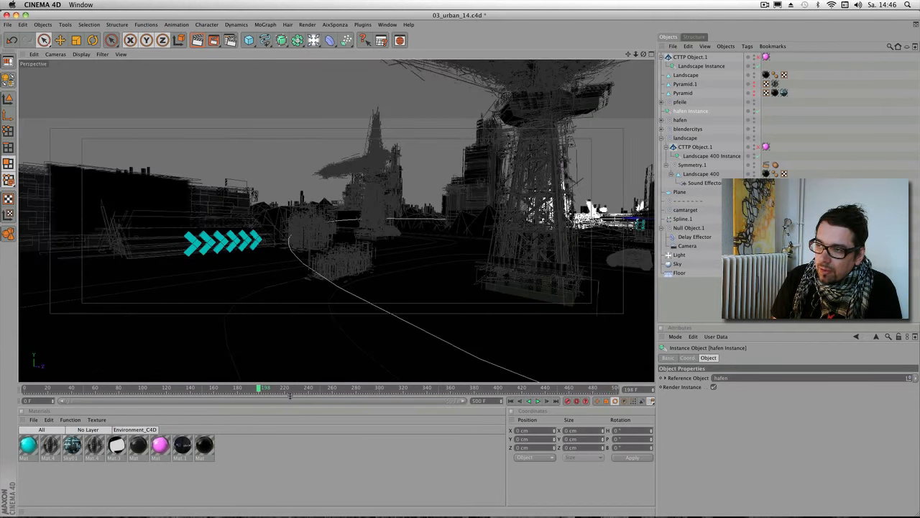
left_click(169, 389)
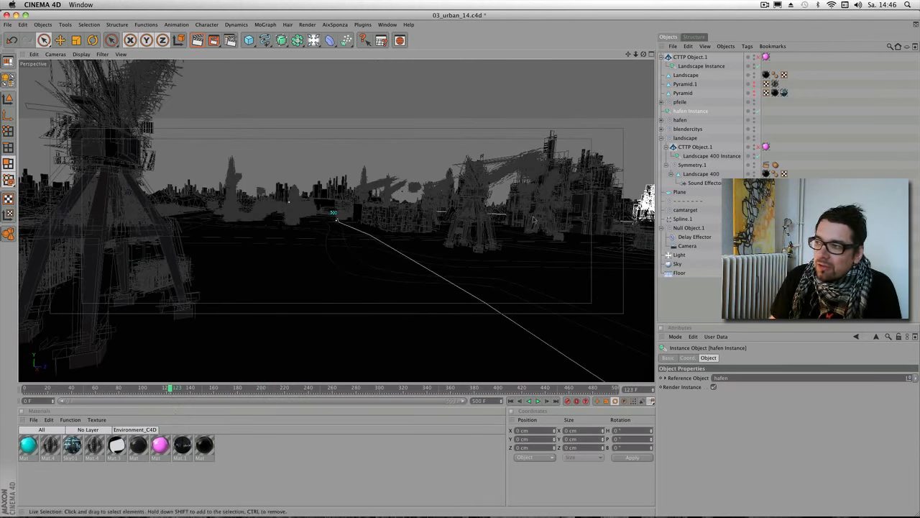
Step: Delete the hafen grunch null from the hafen group
left_click(662, 120)
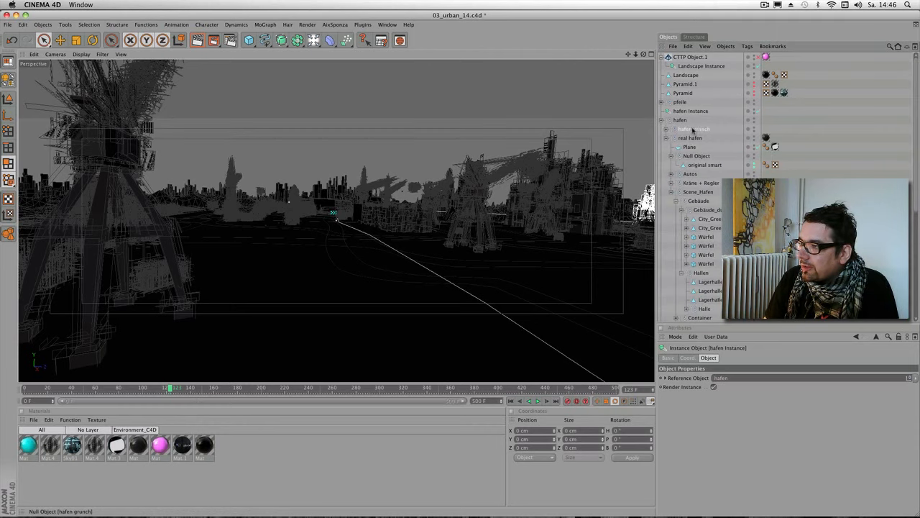
left_click(693, 128)
key("Delete")
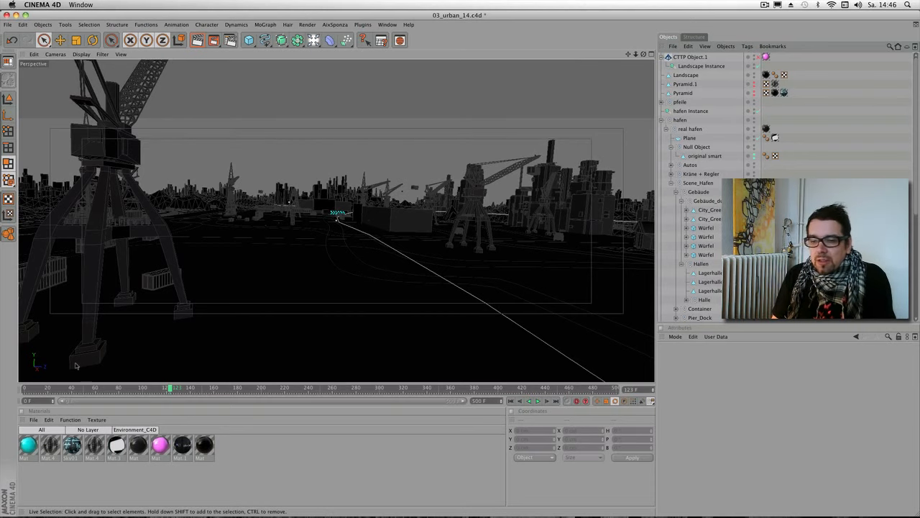
Step: Scrub the camera flight through the harbour from the opening frames to frame 365 and back to frame 193
left_click(28, 389)
left_click_drag(27, 389, 82, 393)
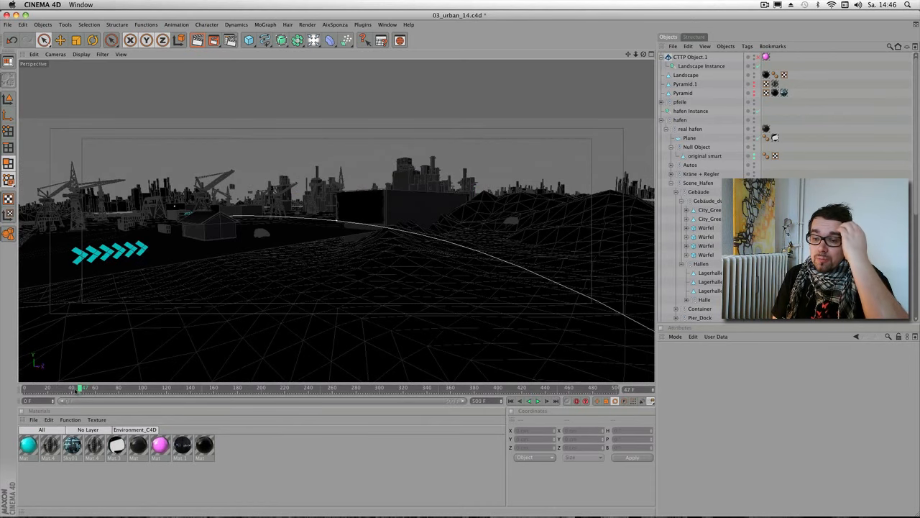
left_click_drag(75, 389, 72, 402)
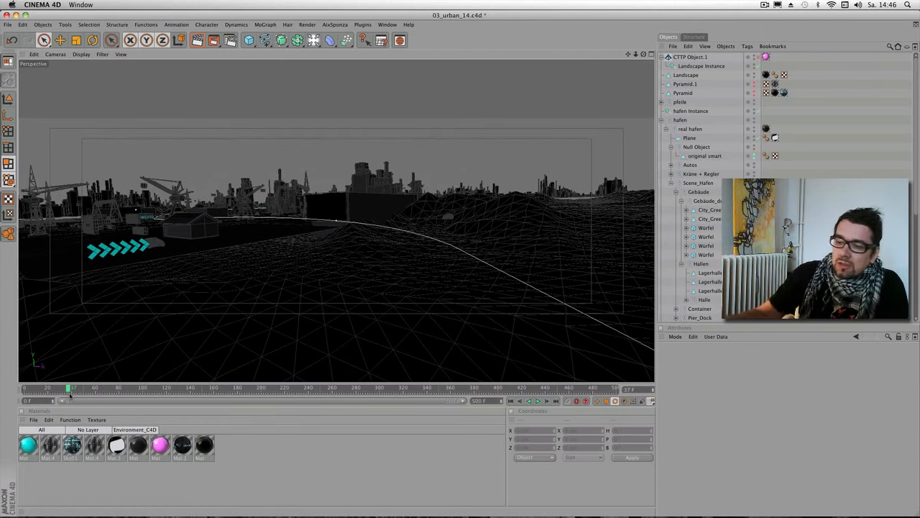
mouse_move(68, 389)
left_mouse_down()
mouse_move(149, 389)
mouse_move(181, 400)
left_mouse_up()
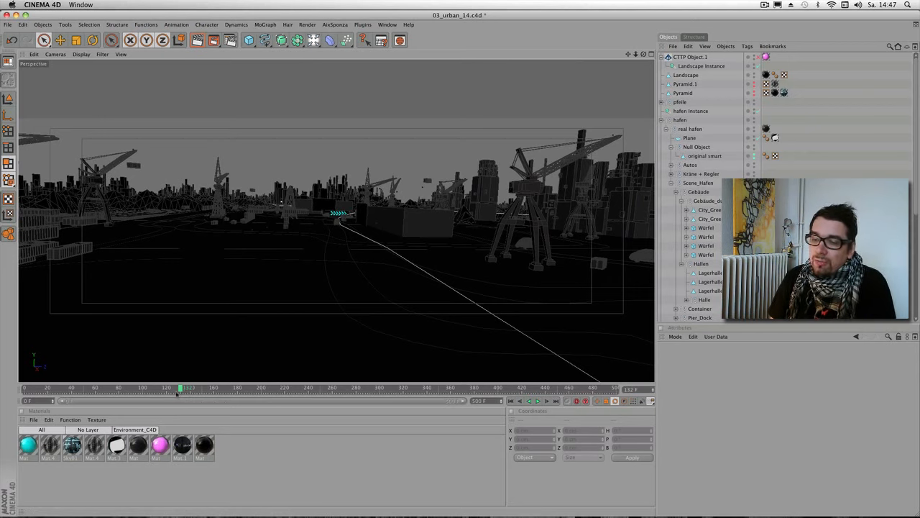
left_click_drag(189, 389, 244, 399)
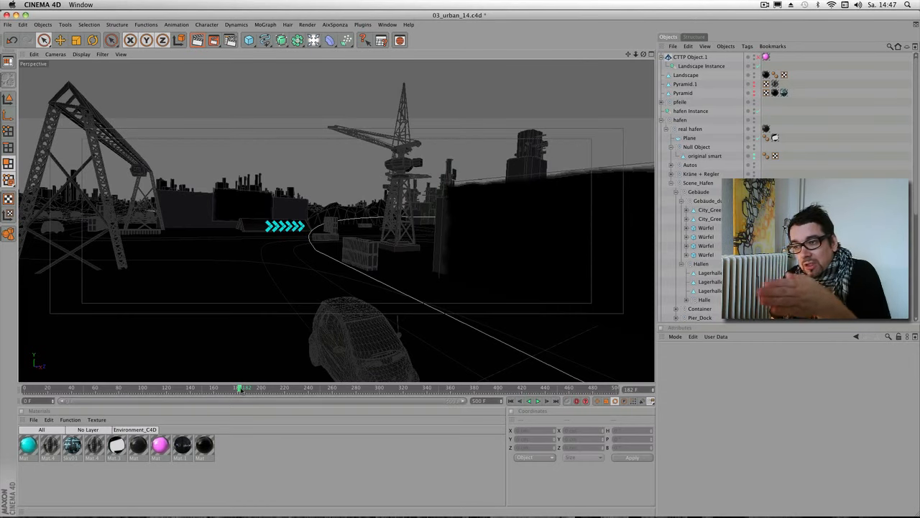
mouse_move(242, 389)
left_mouse_down()
mouse_move(364, 389)
mouse_move(460, 372)
left_mouse_up()
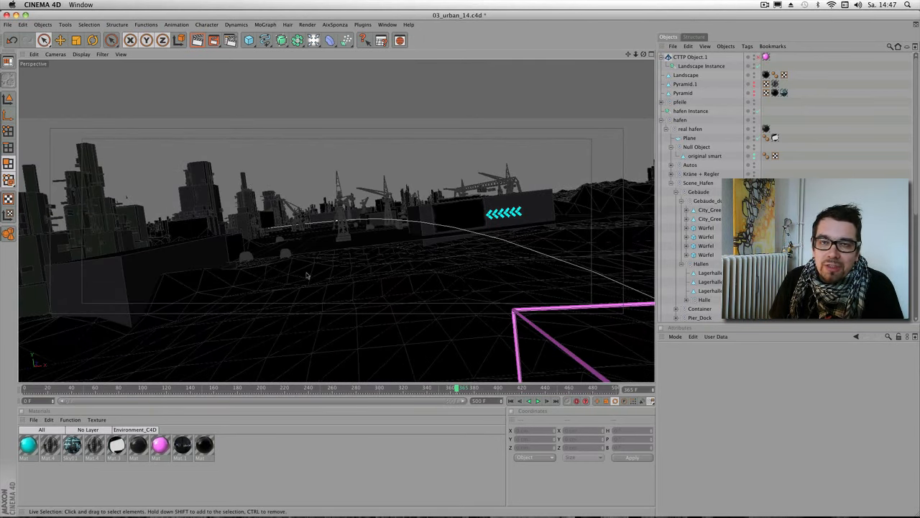
left_click_drag(445, 393, 225, 401)
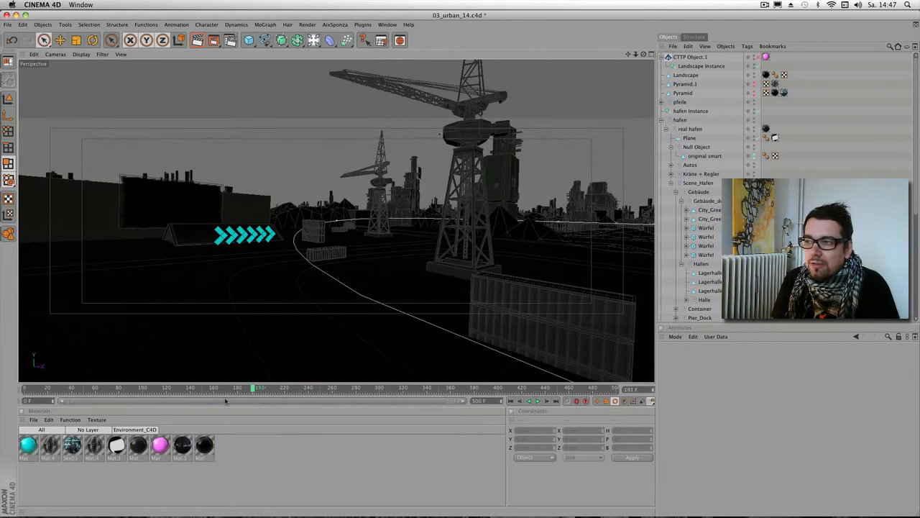
Step: Leave the project as it is and switch to Safari showing the comments on the mostyle.tv mercedes smart post
left_click(7, 24)
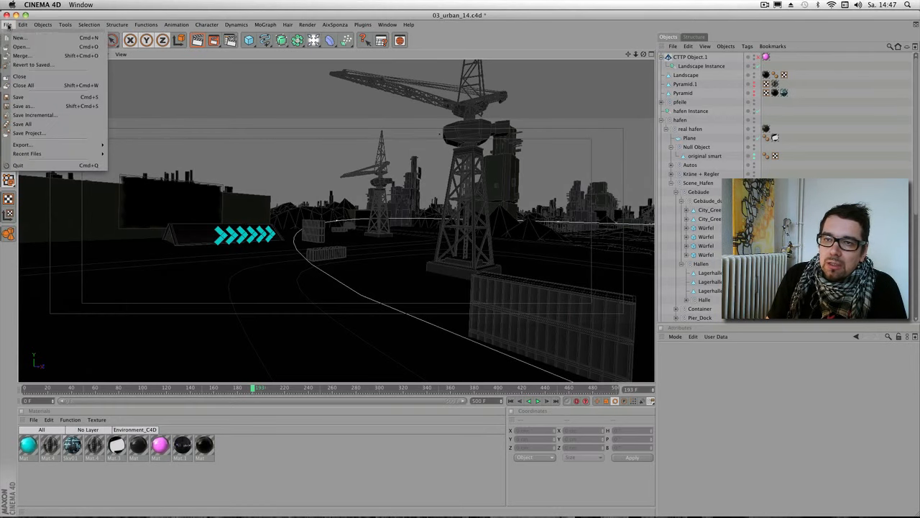
key("Escape")
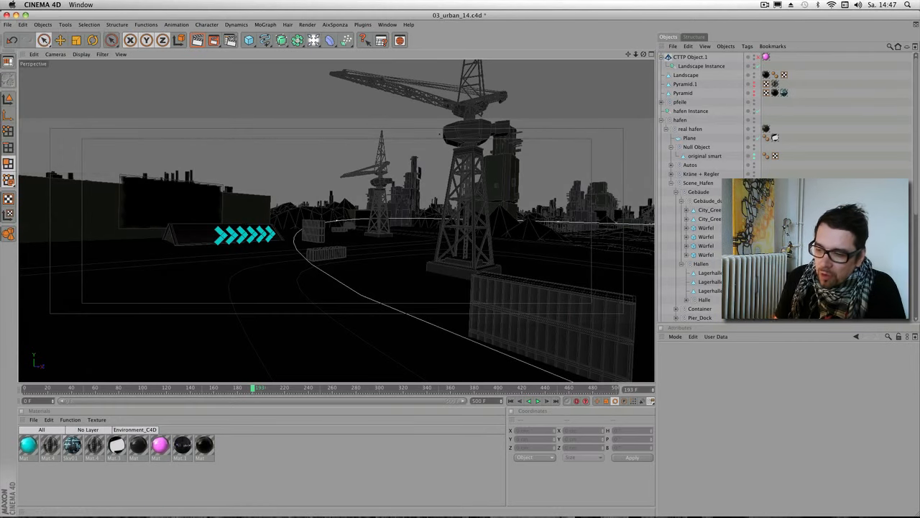
left_click(126, 500)
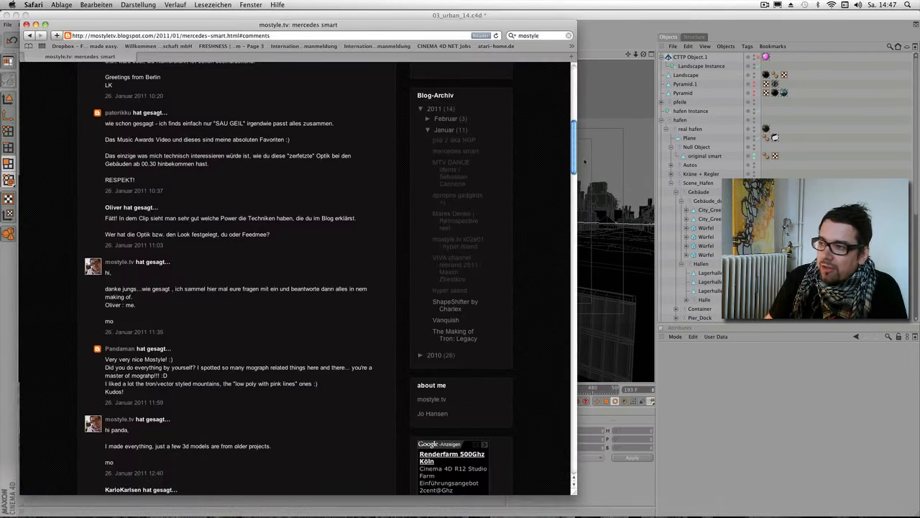
Step: Read the technical questions in the blog comment posted on 26 January 2011 at 14:15 and return to Cinema 4D
left_click_drag(573, 154, 573, 211)
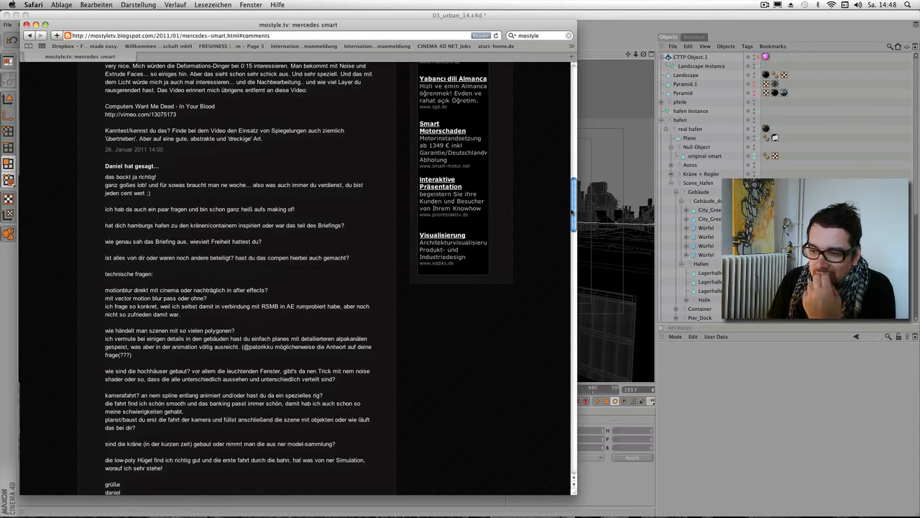
scroll(572, 212, "up", 1)
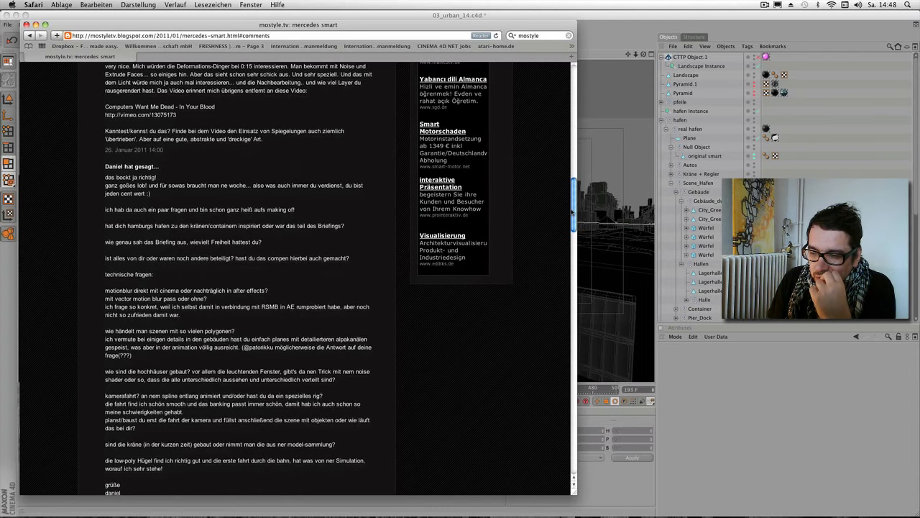
left_click_drag(572, 212, 572, 217)
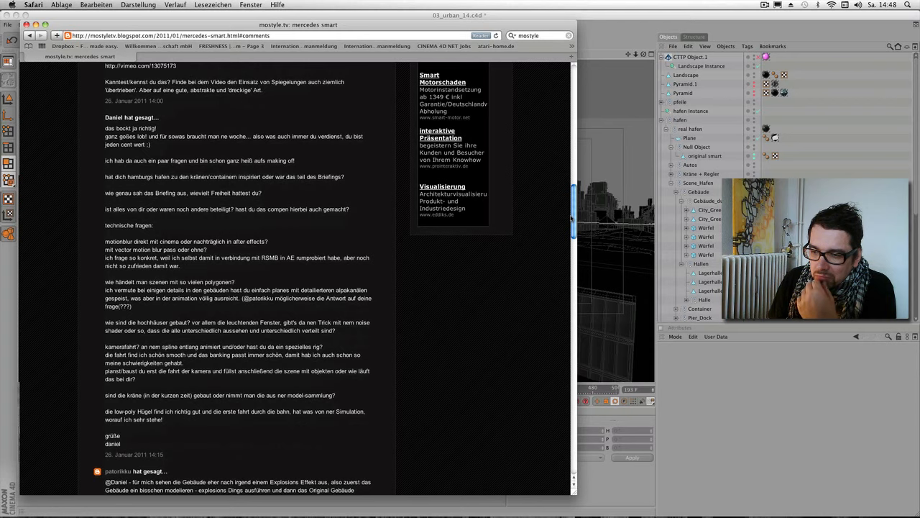
left_click_drag(571, 218, 570, 219)
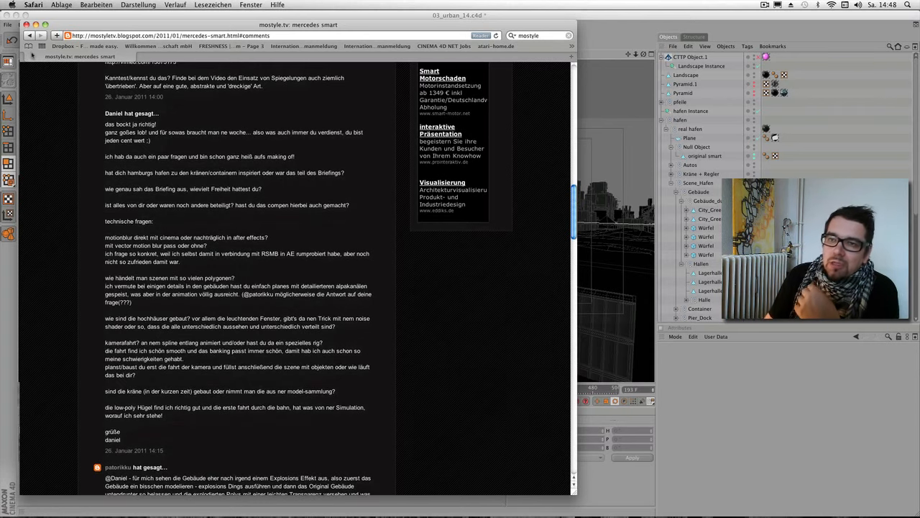
left_click(36, 25)
Step: Close all open projects without saving the changes
left_click(7, 24)
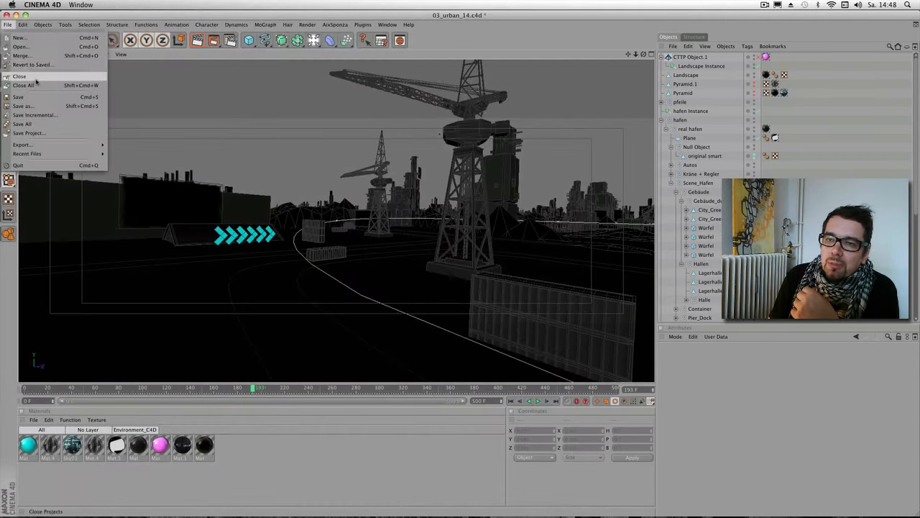
left_click(35, 84)
left_click(426, 176)
Step: Open 03_city_02HD_directors_cut.c4d from the 04_city folder inside produktion and acknowledge the missing plugins notice
left_click(8, 24)
left_click(18, 47)
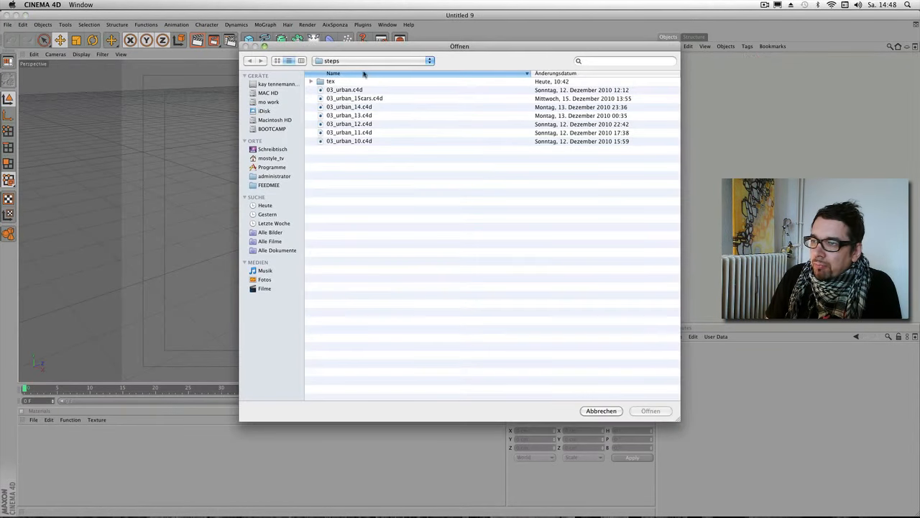
left_click(365, 63)
left_click(364, 80)
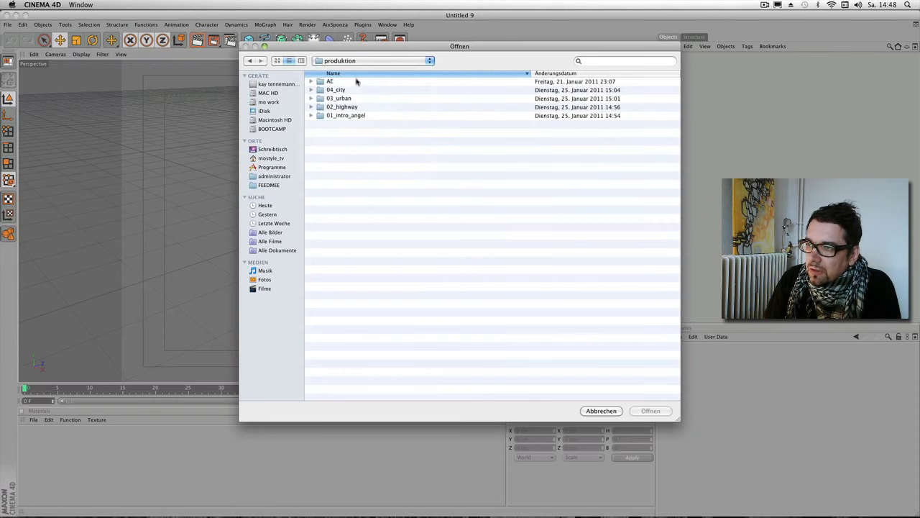
double_click(354, 90)
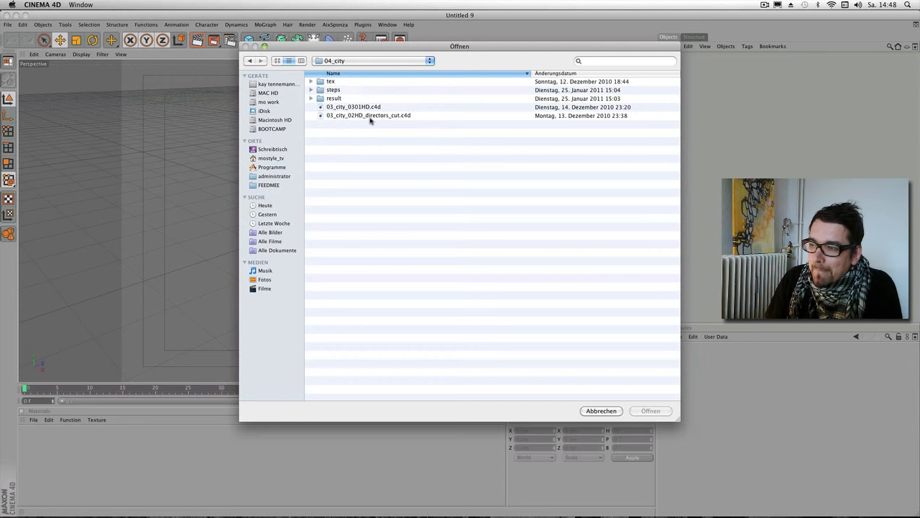
double_click(370, 117)
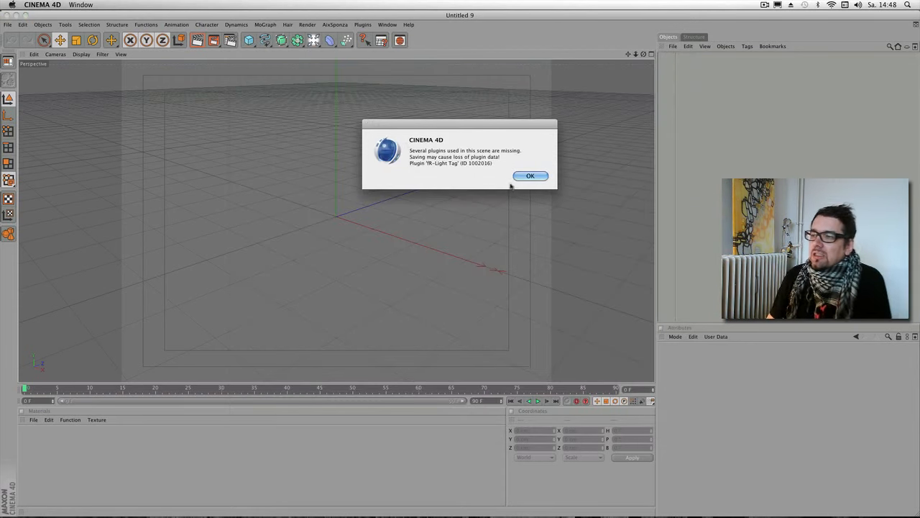
left_click(525, 177)
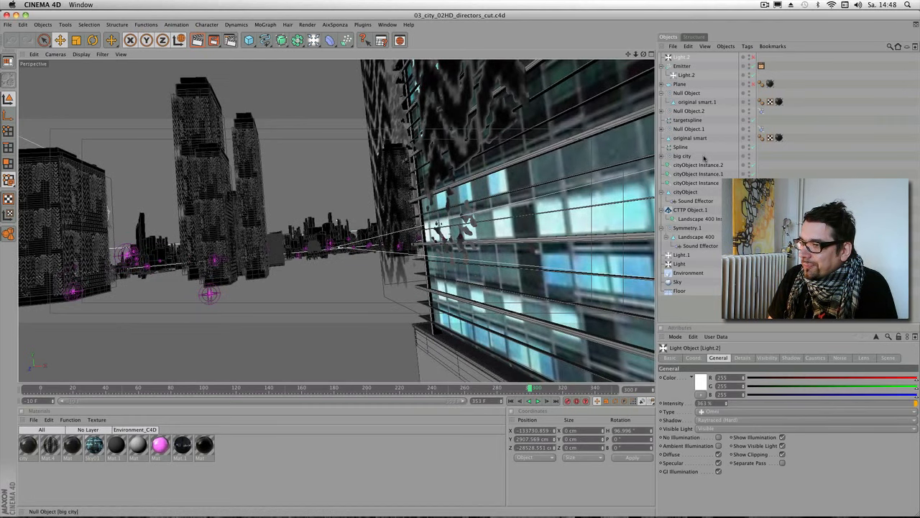
Step: Collapse the Emitter and Null Object groups, and disable the three cityObject instances
left_click(662, 66)
left_click(661, 84)
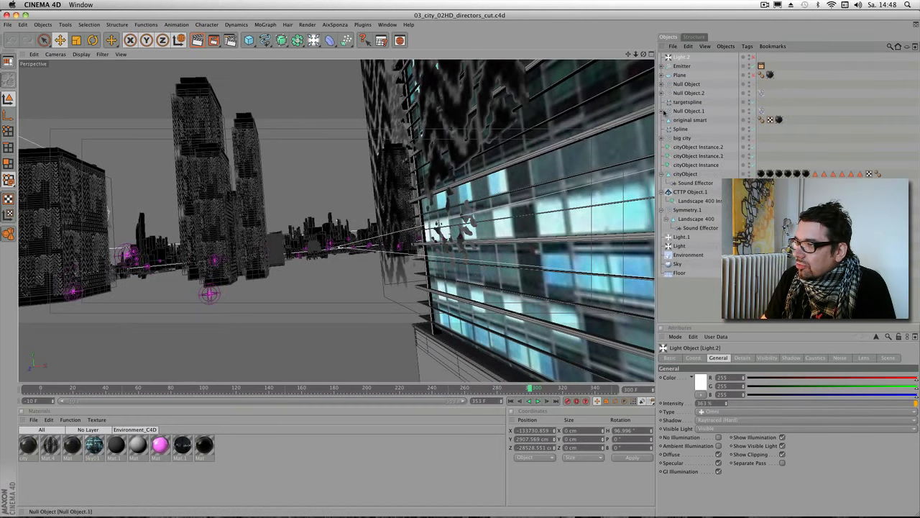
left_click(696, 219)
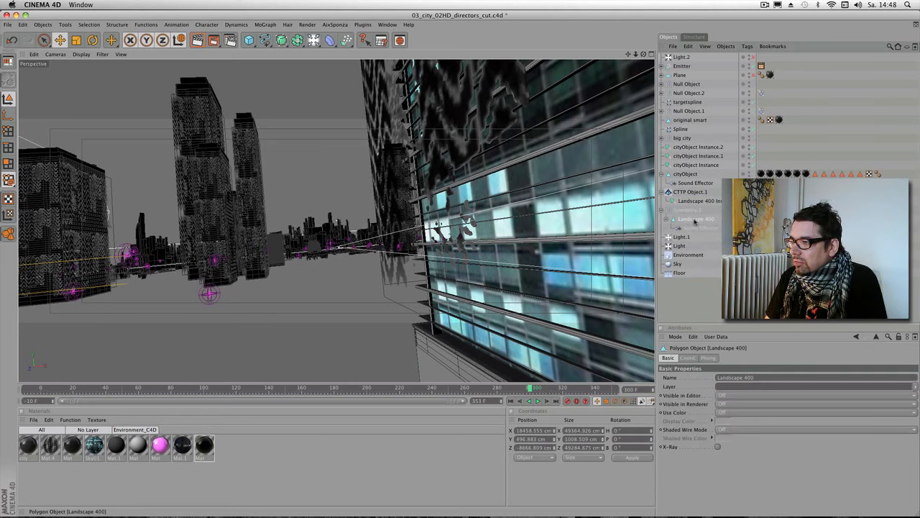
left_click(694, 210)
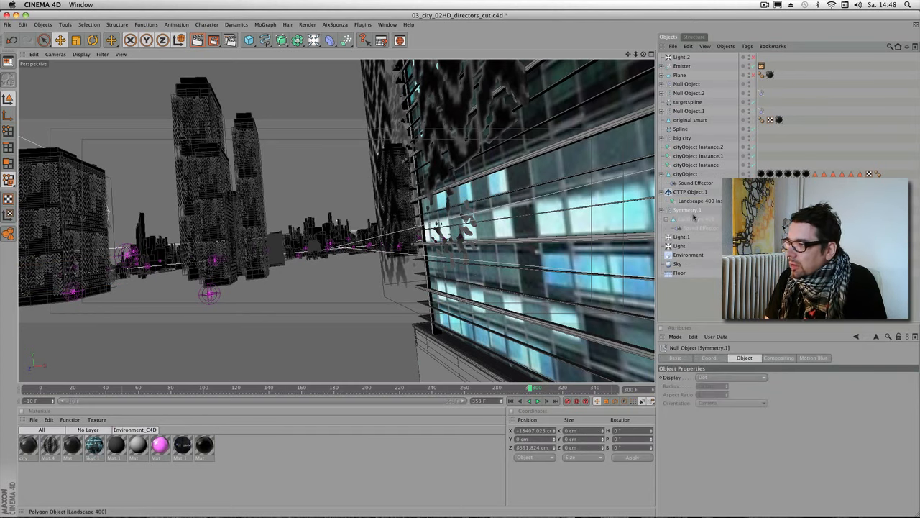
left_click(679, 174)
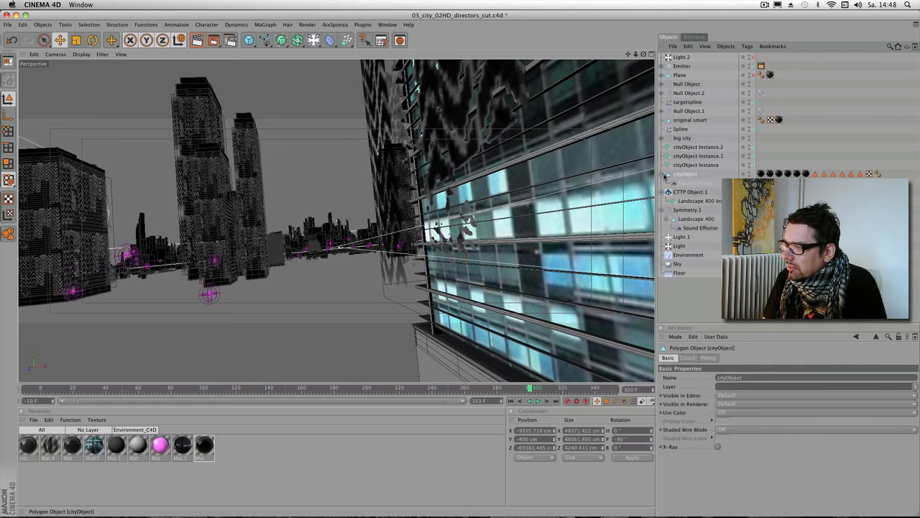
left_click(680, 137)
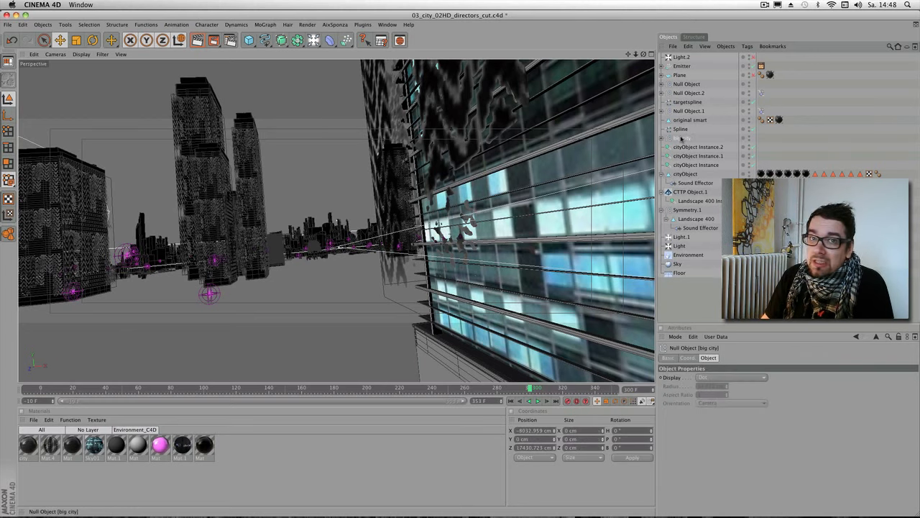
left_click_drag(753, 147, 753, 166)
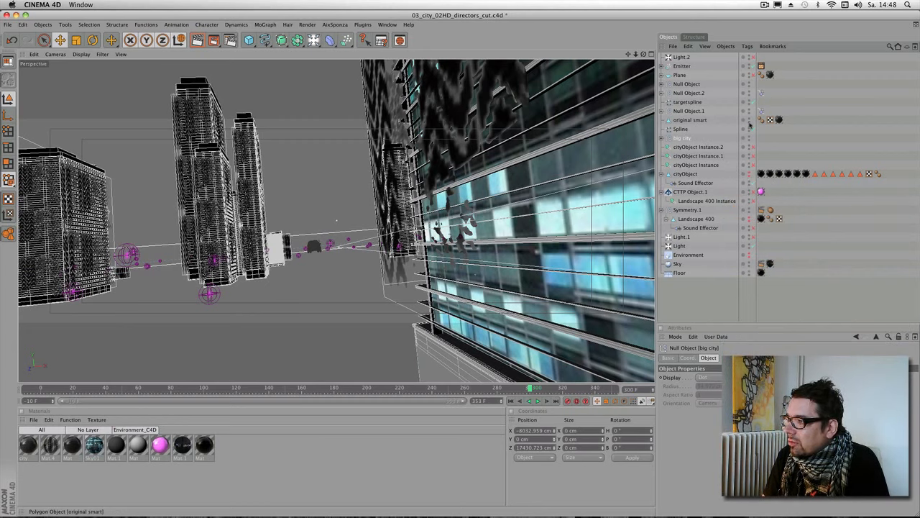
Step: Check the contents of Null Object.1, Null Object.2 and Null Object, then hide Null Object and disable the Emitter
left_click(688, 111)
left_click(661, 112)
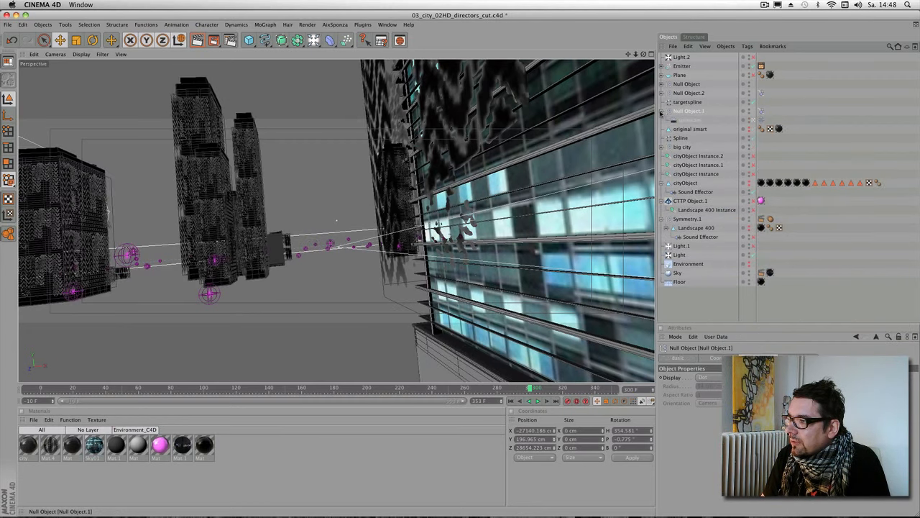
left_click(661, 112)
left_click(661, 94)
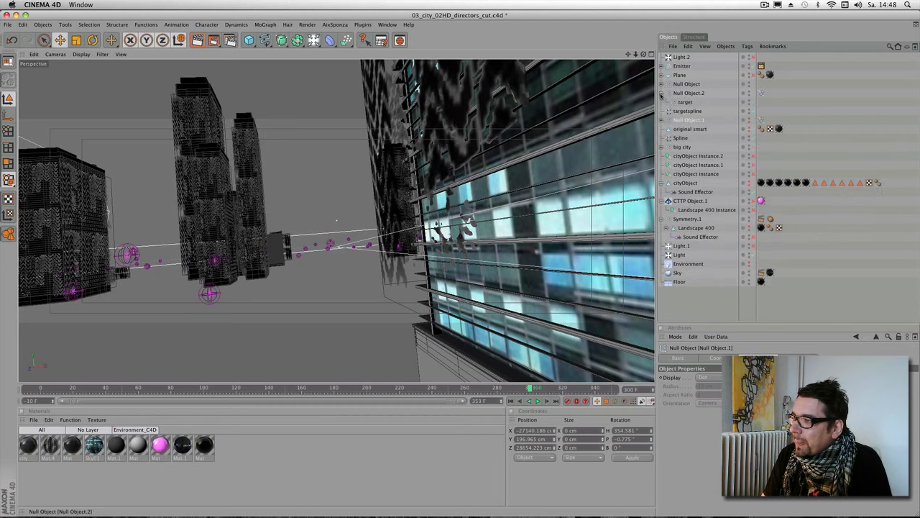
left_click(661, 94)
left_click(661, 84)
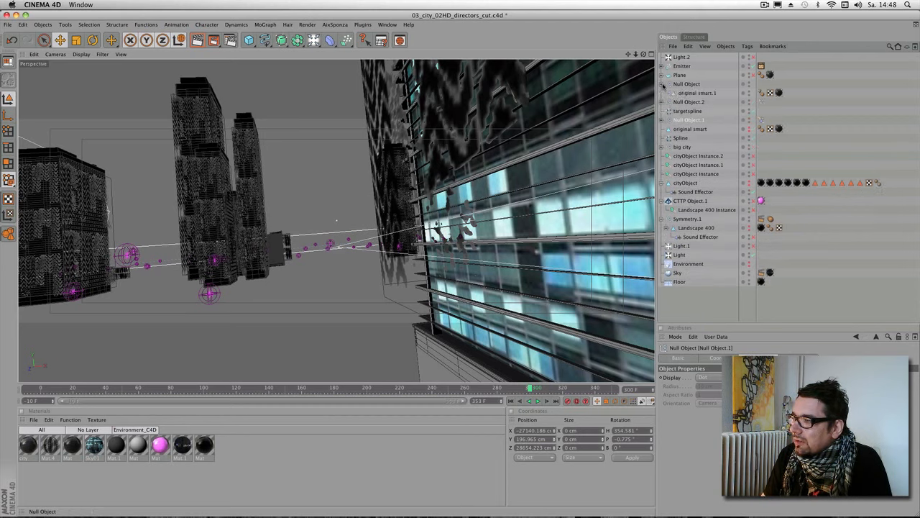
left_click(661, 84)
left_click(690, 84)
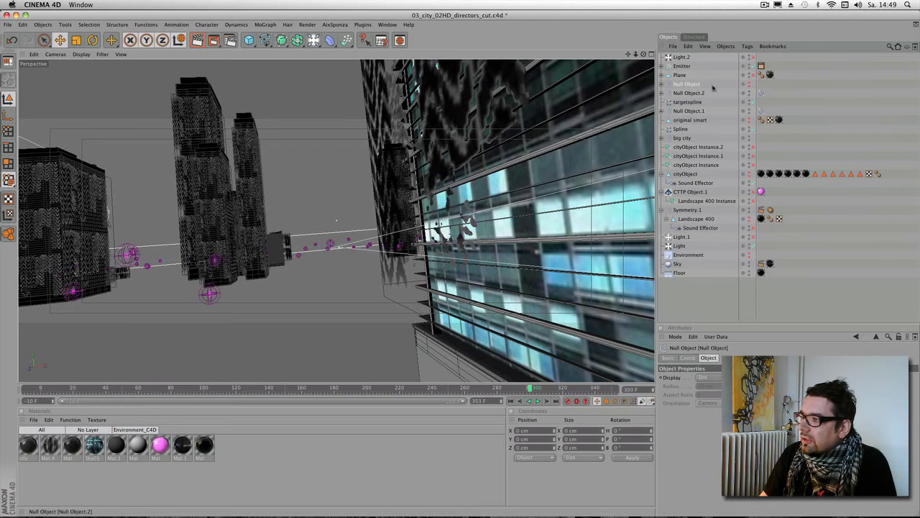
left_click(752, 66)
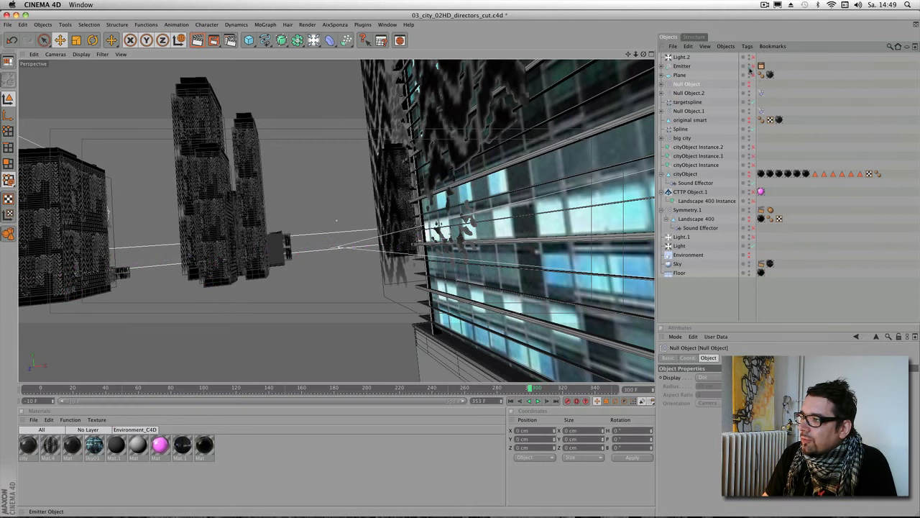
Step: Go to frame 76 and unfold the big city group down to the Haus09 and Haus05 buildings in Cloner Object high
left_click_drag(54, 390, 164, 407)
left_click(662, 138)
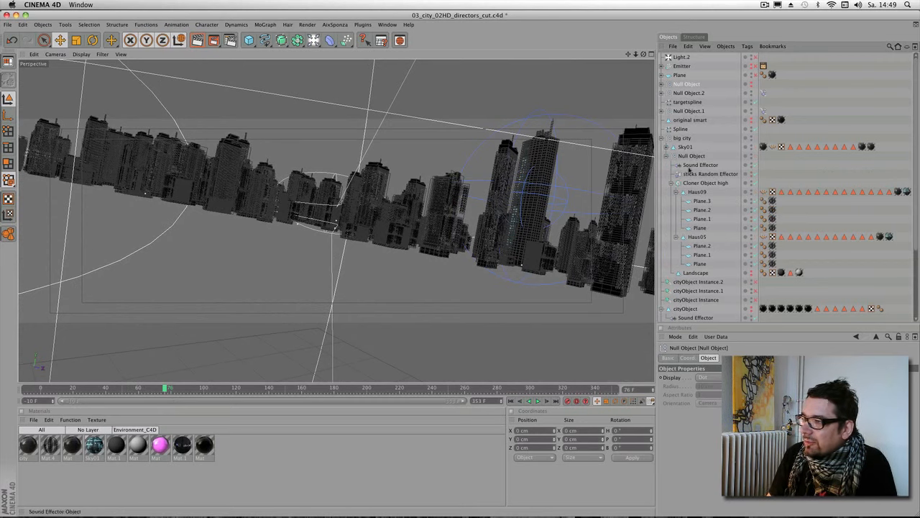
left_click(695, 184)
left_click(678, 192)
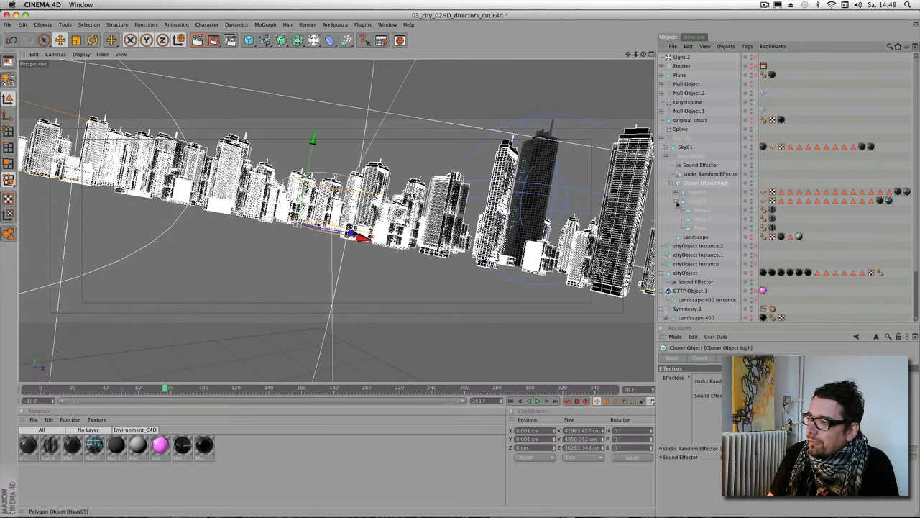
left_click(676, 201)
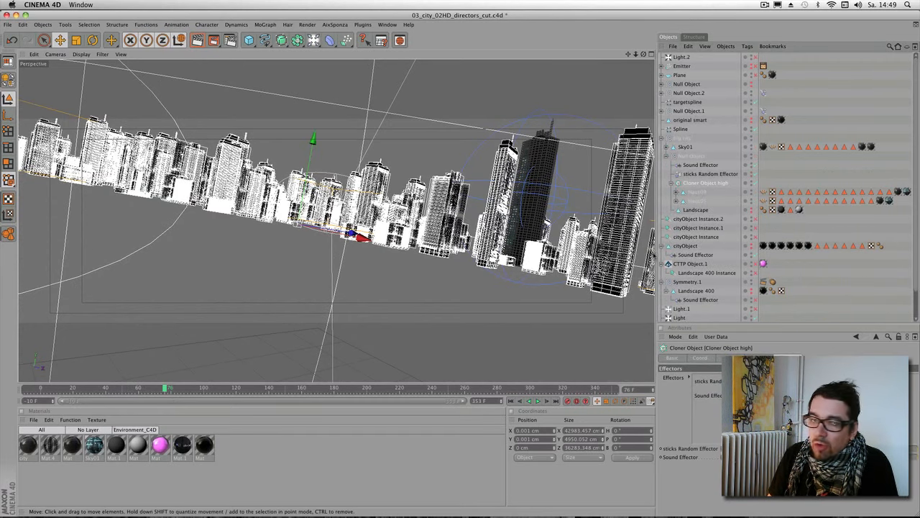
Step: Disable Cloner Object high so only its source buildings Haus09 and Haus05 are used, and keep Haus05 selected
left_click(699, 201)
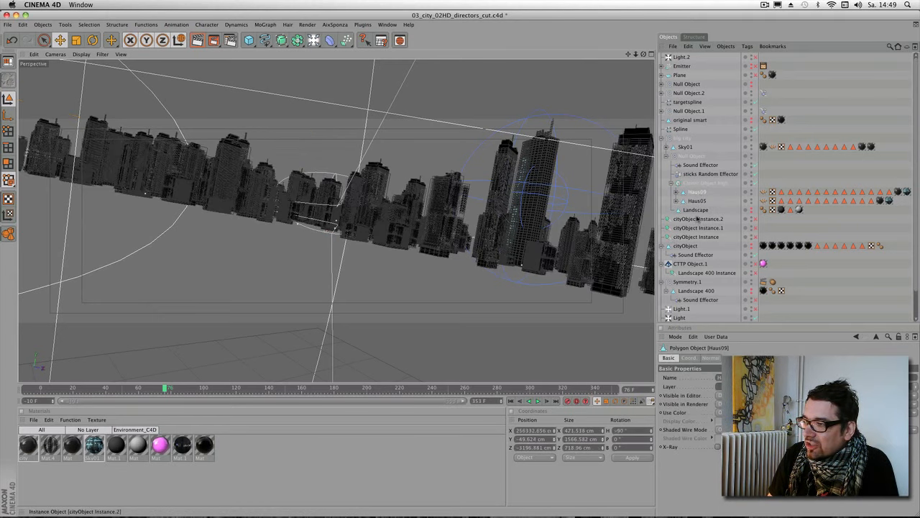
left_click(692, 192, "ctrl")
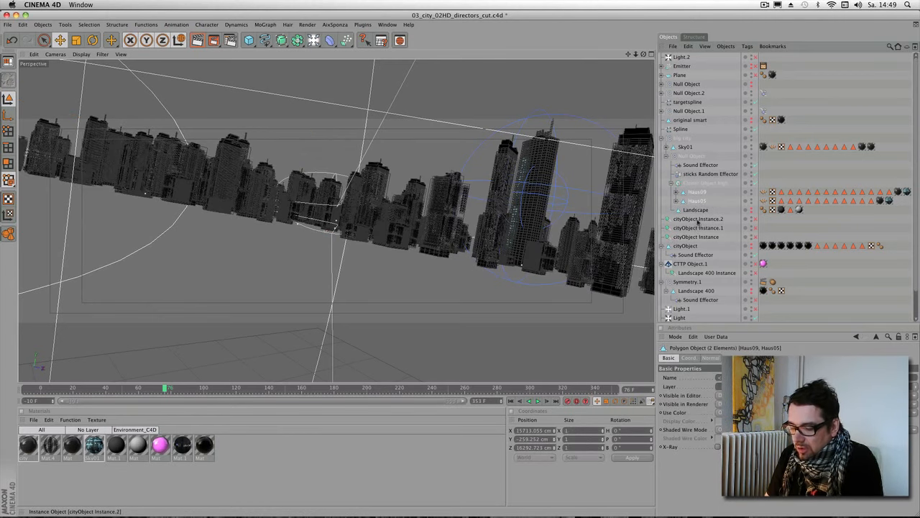
left_click(756, 183)
left_click(560, 249)
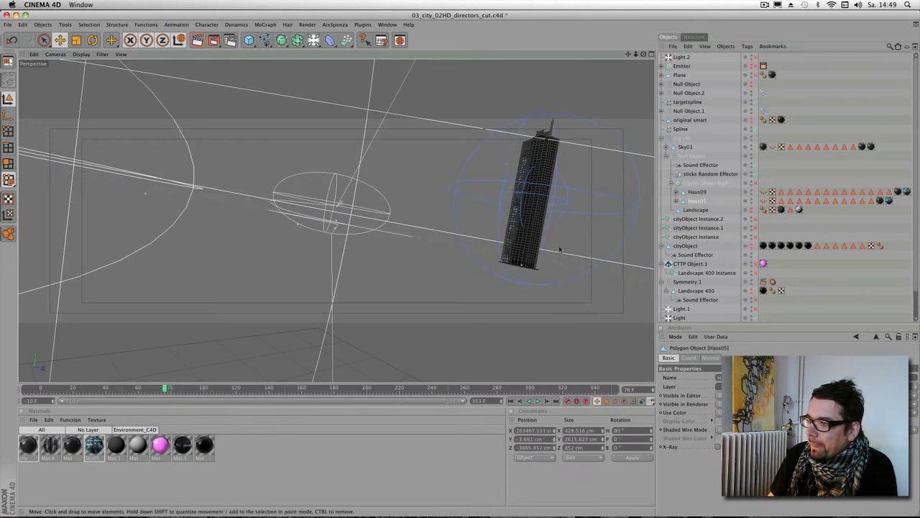
Step: Frame Haus05 in the Perspective view and hide the neighbouring Haus09 building
left_click(34, 54)
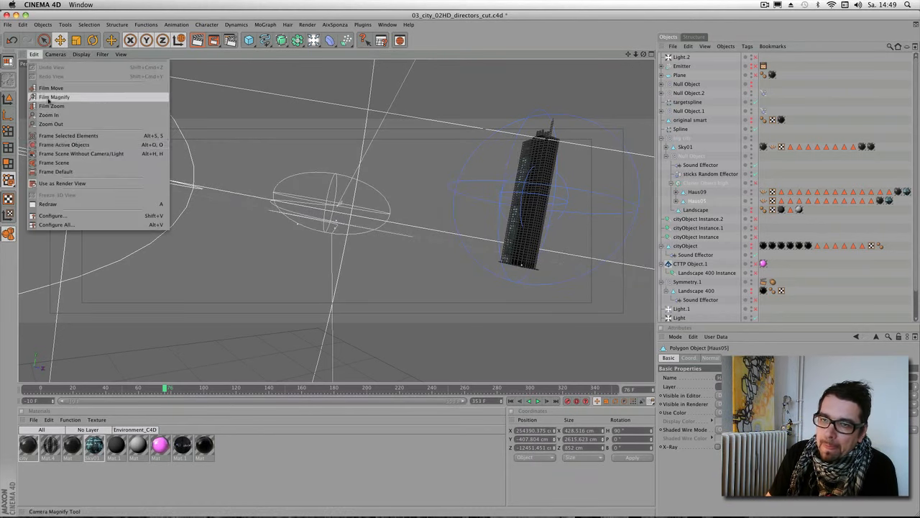
left_click(71, 143)
left_click_drag(216, 201, 538, 167)
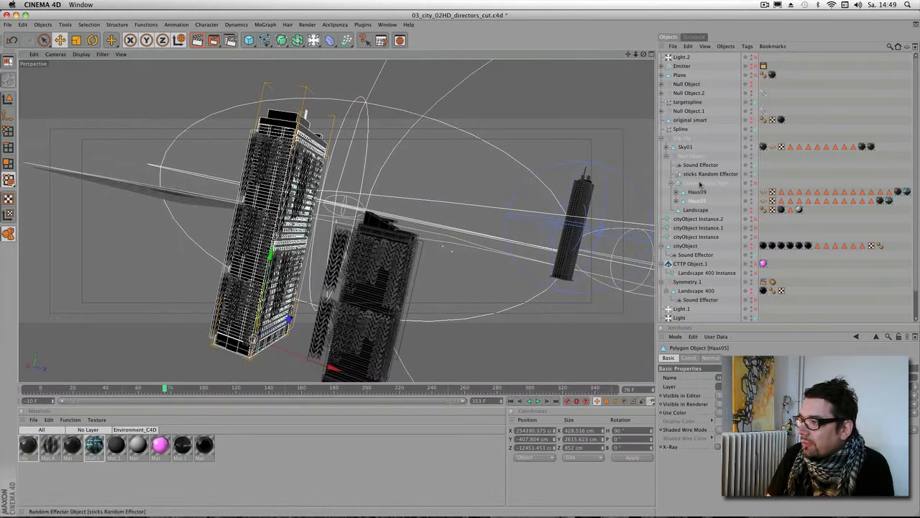
left_click(751, 200)
left_click(752, 201)
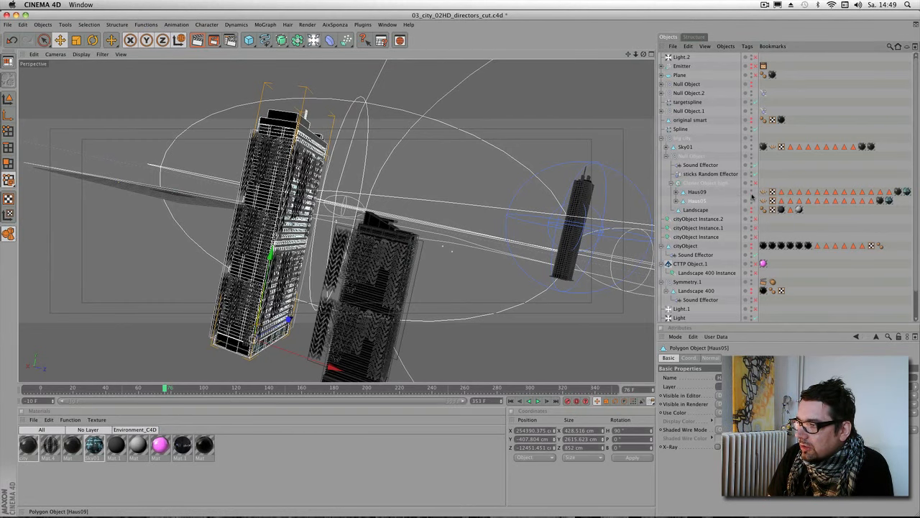
left_click(751, 192)
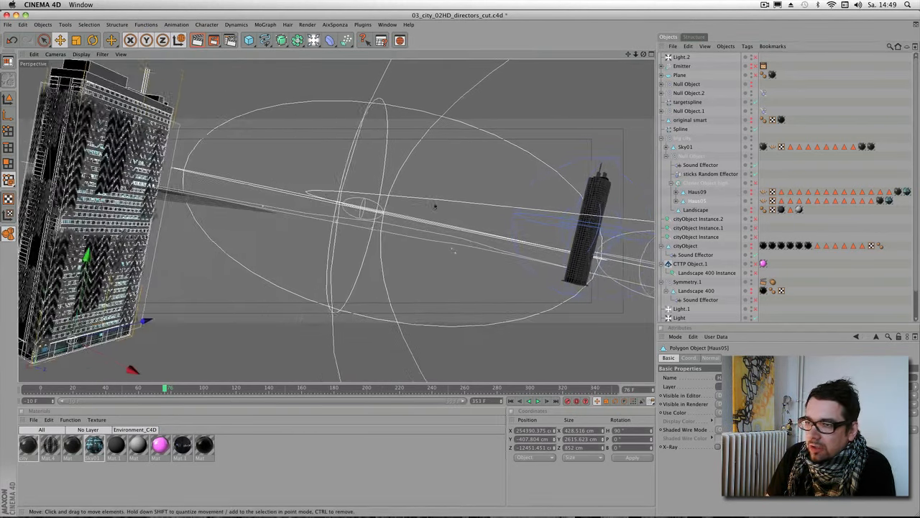
Step: Move Haus05 out of the cloner to the top level of the object hierarchy
left_click_drag(693, 202, 686, 59)
left_click_drag(204, 267, 523, 171, "alt")
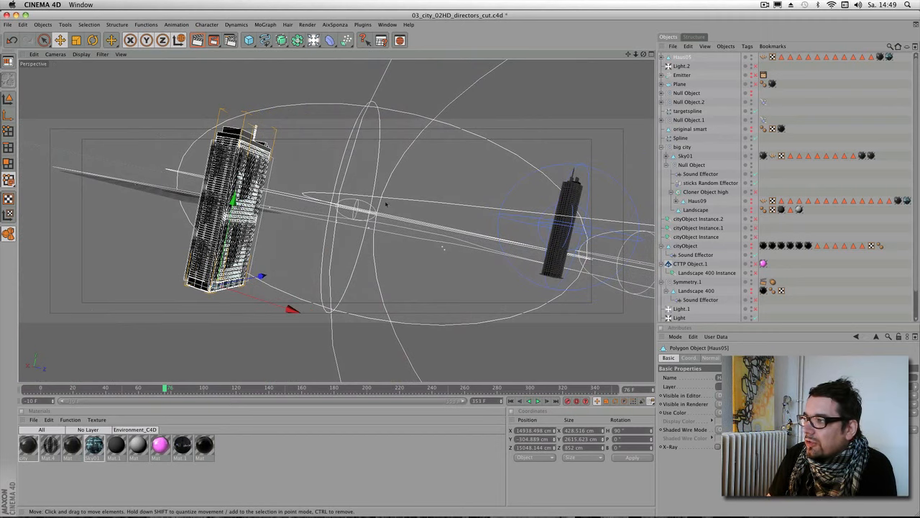
left_click_drag(386, 205, 455, 192, "alt")
Step: Unfold Haus05, disable its three Plane child objects and view the bare tower's facade up close
left_click(662, 58)
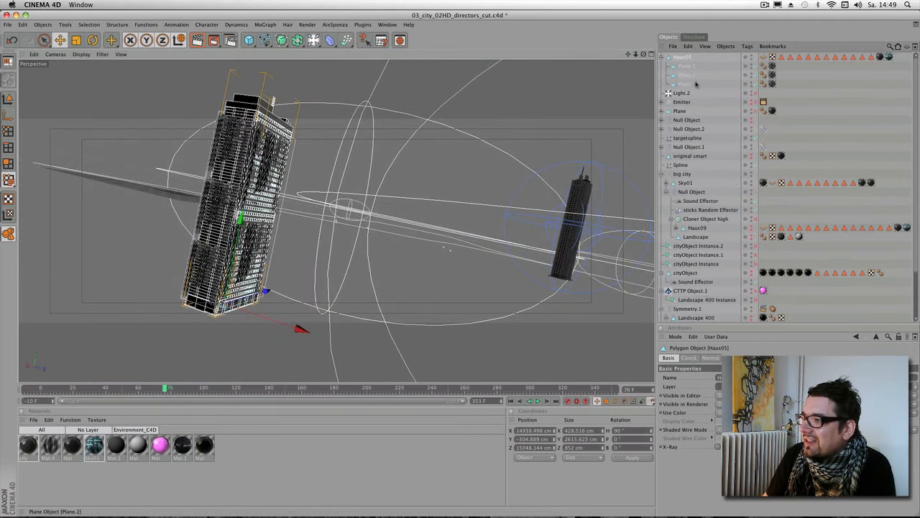
left_click_drag(755, 67, 755, 86)
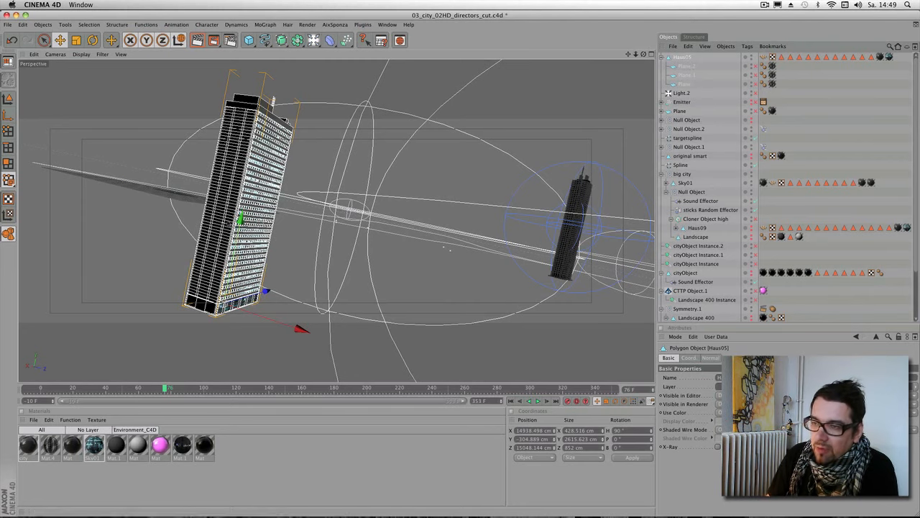
left_click_drag(240, 219, 269, 223, "alt")
middle_click_drag(270, 223, 289, 232, "alt")
right_click_drag(289, 231, 323, 213, "alt")
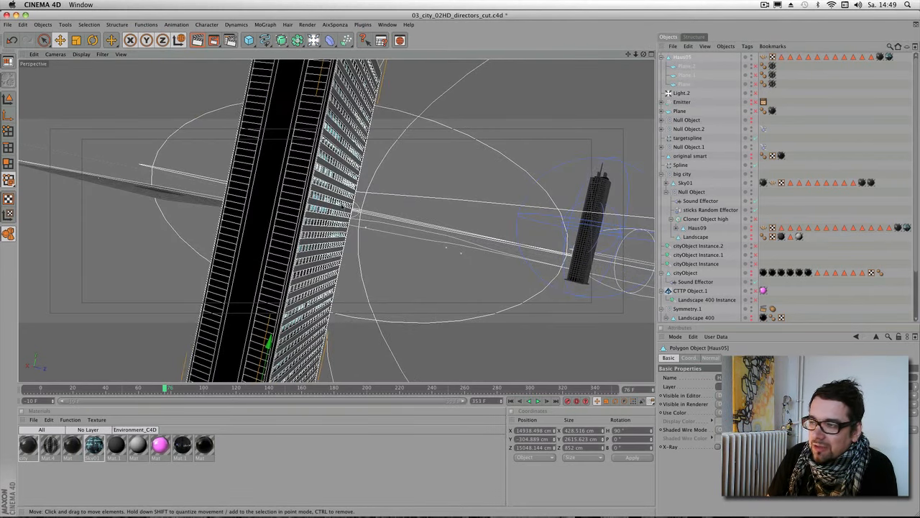
Step: Show all four views and adjust them to locate Haus05 in relation to the cameras and lights
left_click(688, 57)
mouse_move(323, 210)
left_mouse_down("alt")
mouse_move(289, 209)
mouse_move(322, 209)
left_mouse_up("alt")
left_click(688, 58)
middle_click(591, 110)
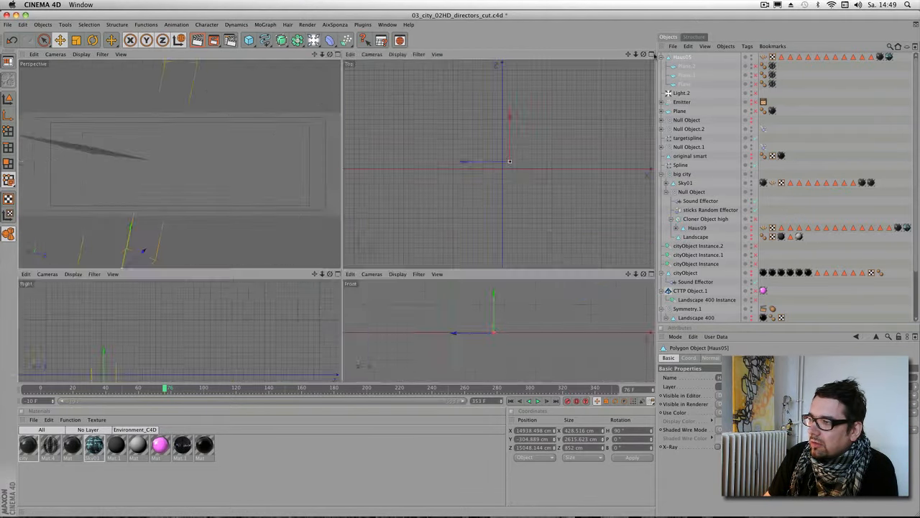
middle_click(590, 110)
right_click_drag(589, 110, 568, 120, "alt")
right_click_drag(289, 301, 502, 209, "alt")
left_click_drag(502, 208, 523, 202, "alt")
left_click(678, 59)
right_click_drag(519, 146, 820, 63, "alt")
middle_click_drag(563, 157, 319, 225, "alt")
right_click_drag(180, 342, 574, 192, "alt")
middle_click(569, 109)
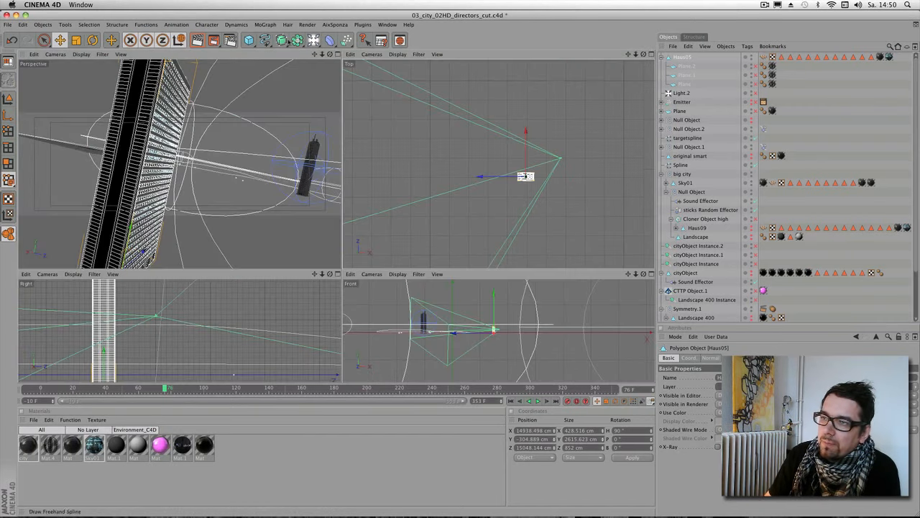
Step: Maximize the Perspective view and examine the bare tower's roof and upper floors from outside
left_click(338, 55)
left_click(56, 55)
left_click(70, 86)
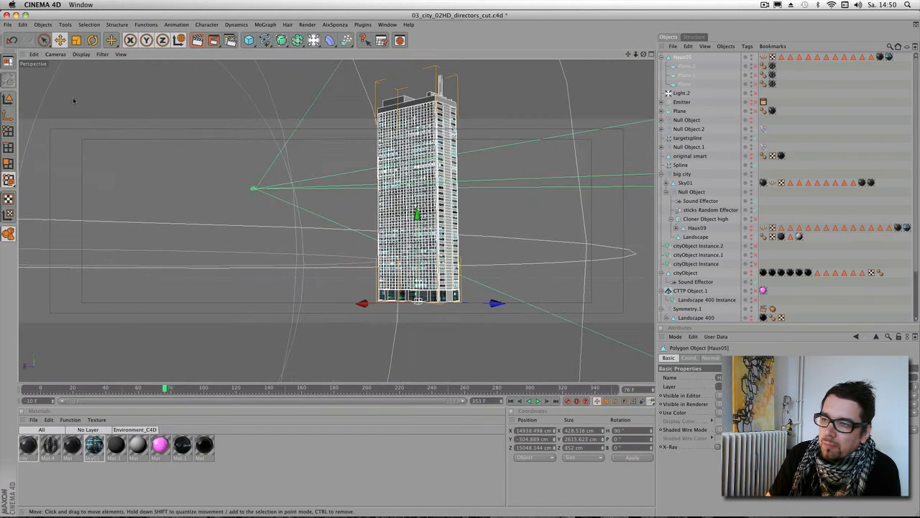
left_click_drag(503, 181, 434, 198, "alt")
right_click_drag(251, 243, 456, 203, "alt")
middle_click_drag(475, 155, 412, 230, "alt")
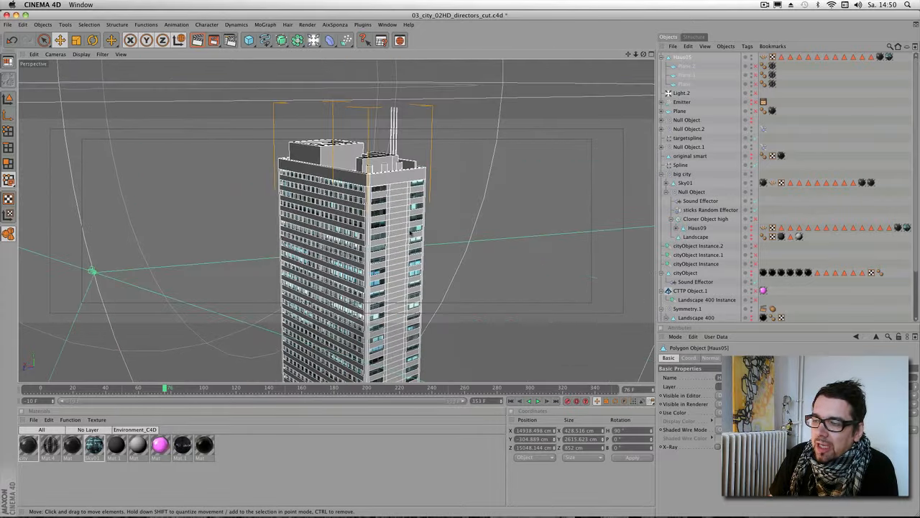
right_click_drag(412, 230, 669, 162, "alt")
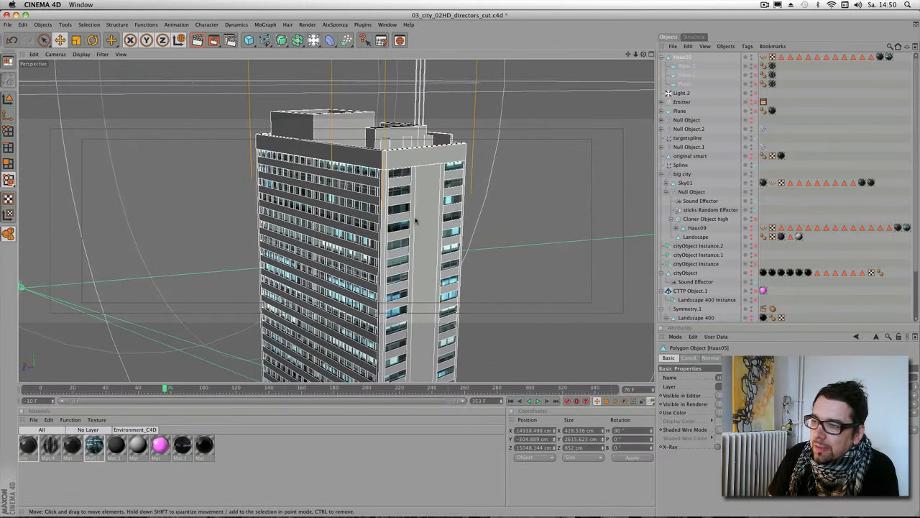
Step: Render the bare tower in the Perspective view to examine its facade without the Plane objects
left_click_drag(368, 148, 501, 215, "alt")
right_click_drag(501, 214, 345, 197, "alt")
right_click_drag(456, 209, 327, 248, "alt")
left_click_drag(253, 284, 208, 338, "alt")
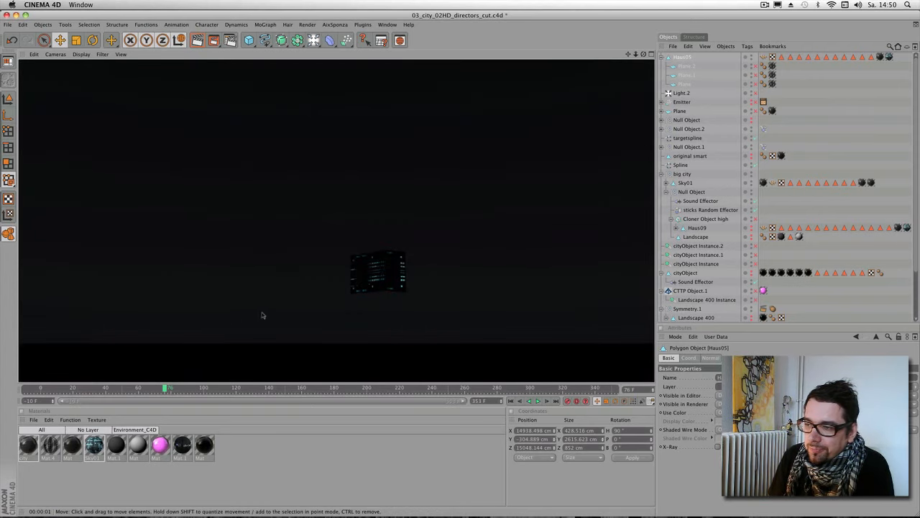
mouse_move(263, 316)
left_mouse_down("alt")
mouse_move(267, 232)
mouse_move(209, 76)
left_mouse_up("alt")
key("super+r")
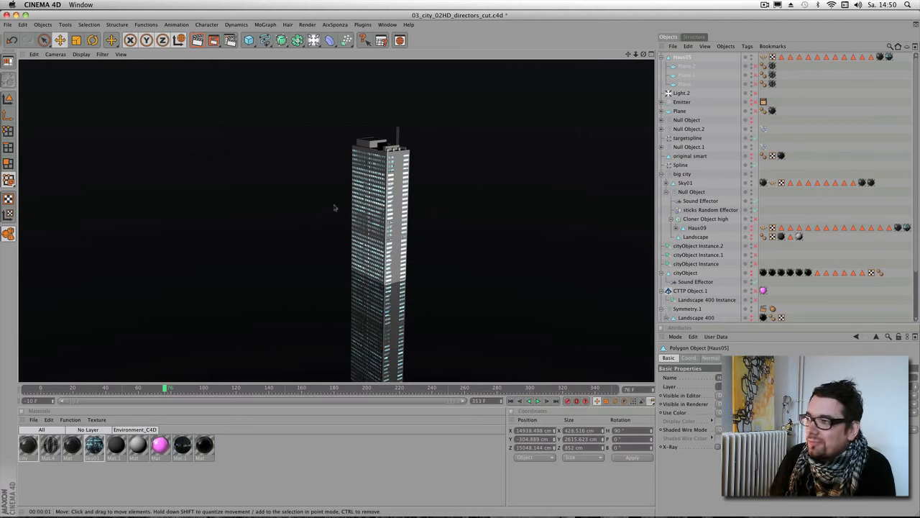
left_click(7, 25)
left_click(29, 62)
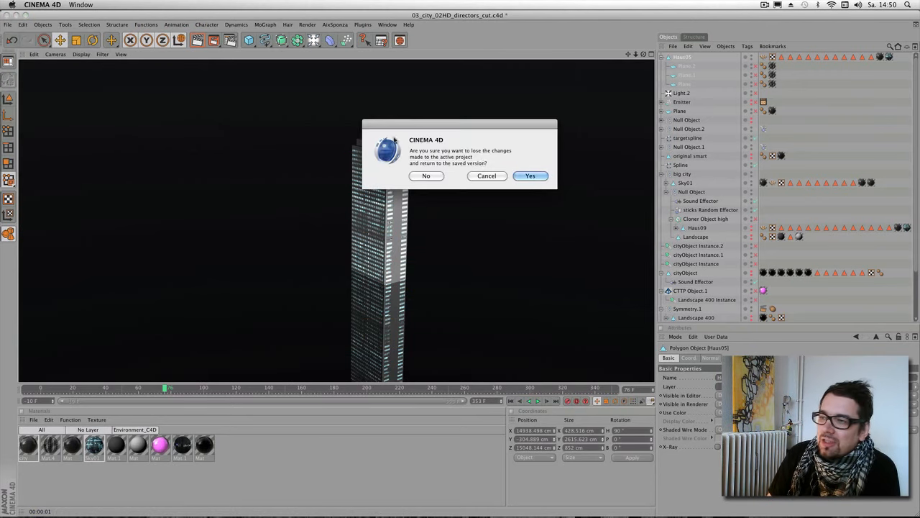
left_click(486, 175)
Step: Frame the whole tower and re-enable the three Plane child objects of Haus05
right_click_drag(268, 226, 783, 137, "alt")
middle_click_drag(512, 158, 496, 179, "alt")
right_click_drag(438, 173, 485, 167, "alt")
left_click_drag(484, 166, 482, 169, "alt")
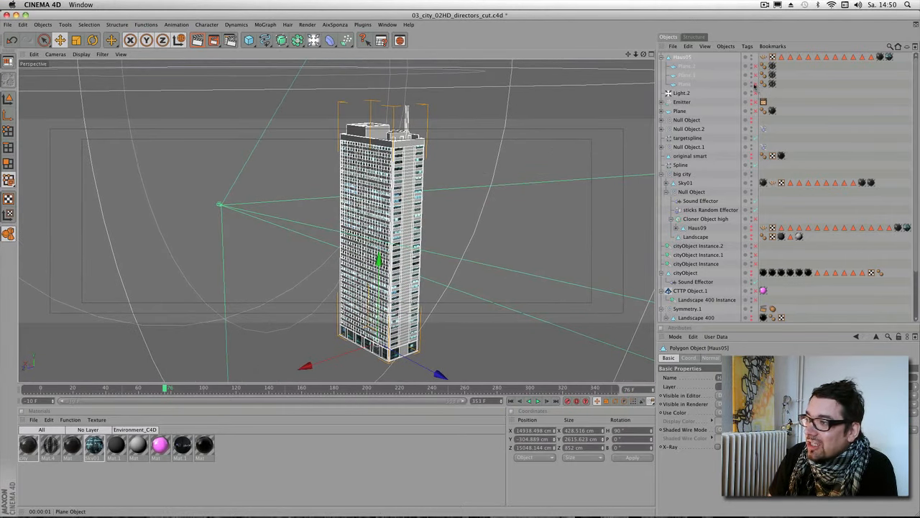
left_click_drag(755, 85, 756, 66)
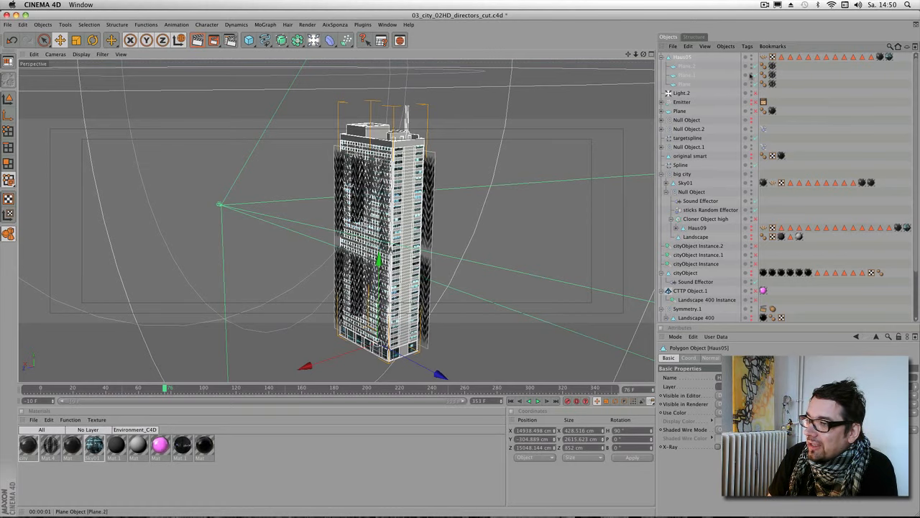
Step: Render the tower with its facade planes enabled, seen from its long side
left_click_drag(445, 188, 247, 248, "alt")
right_click_drag(246, 248, 848, 150, "alt")
left_click_drag(136, 224, 410, 158, "alt")
left_click(214, 41)
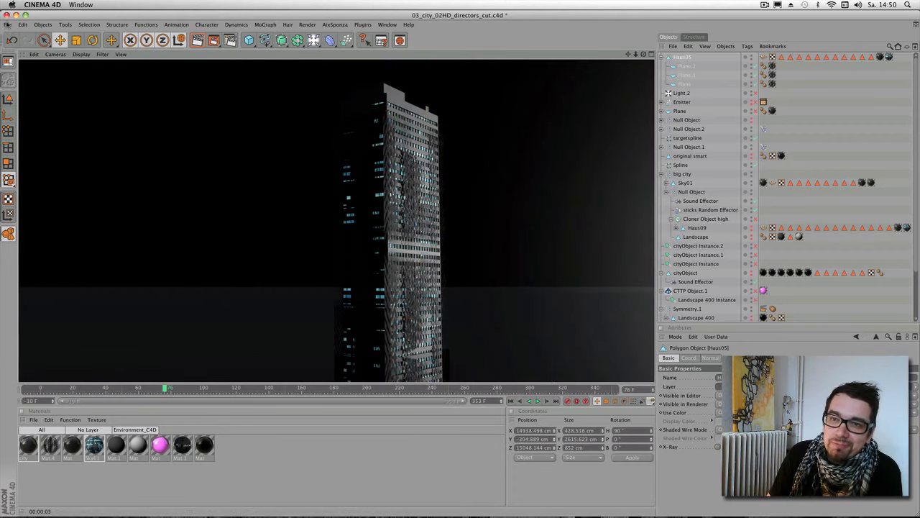
Step: Close the project 03_city_02HD_directors_cut.c4d without saving and minimize the empty project window
left_click(7, 25)
left_click(50, 81)
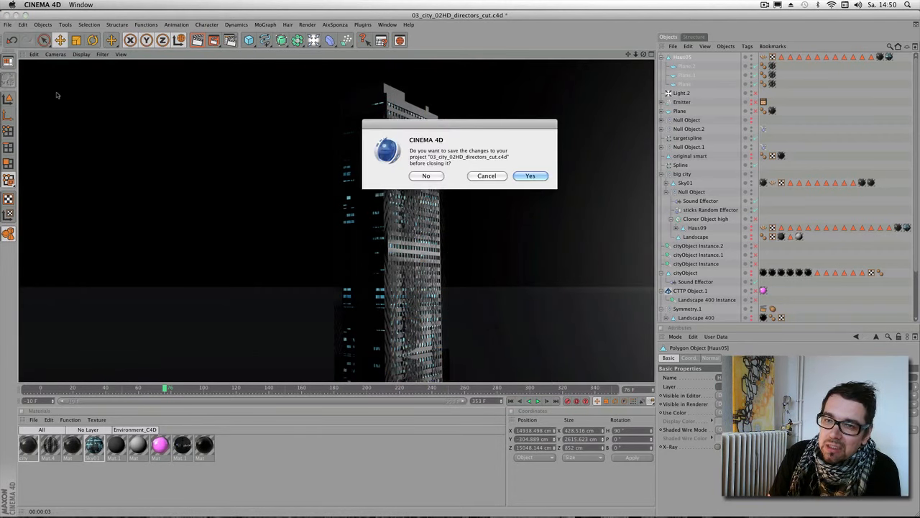
left_click(434, 177)
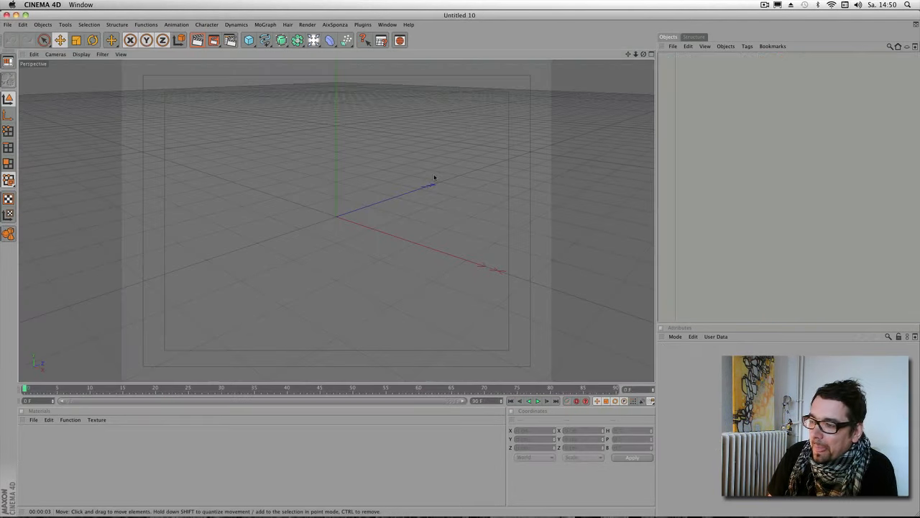
left_click(7, 24)
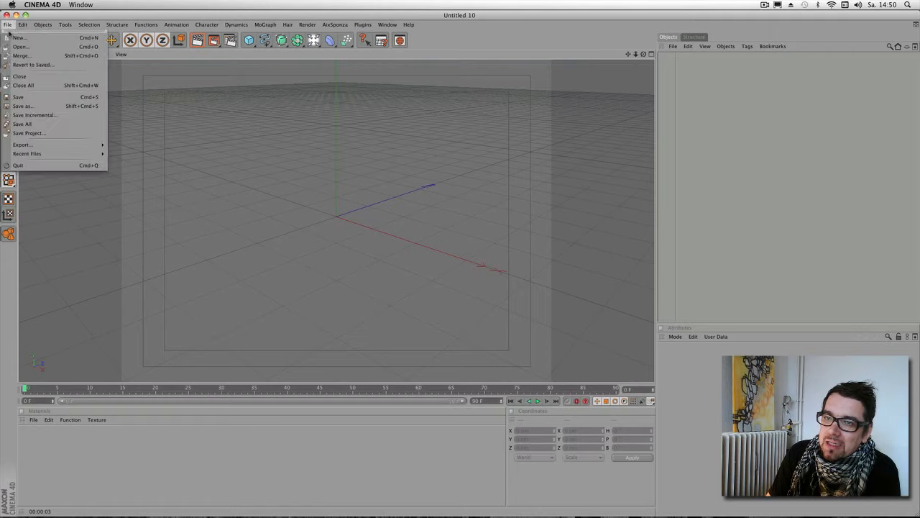
left_click(201, 102)
left_click(16, 16)
Step: Switch to Safari and go through the technical questions in the comments on the mercedes smart blog post
mouse_move(168, 504)
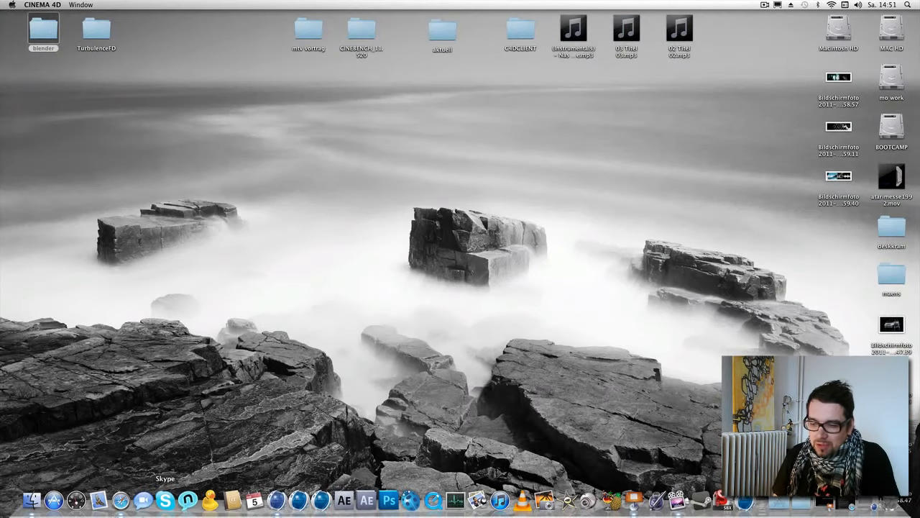
left_click(123, 501)
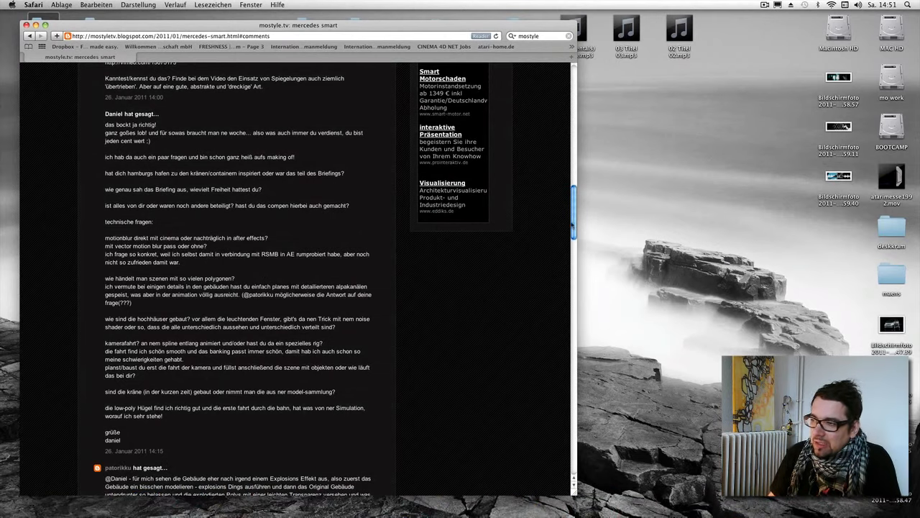
left_click_drag(573, 216, 573, 322)
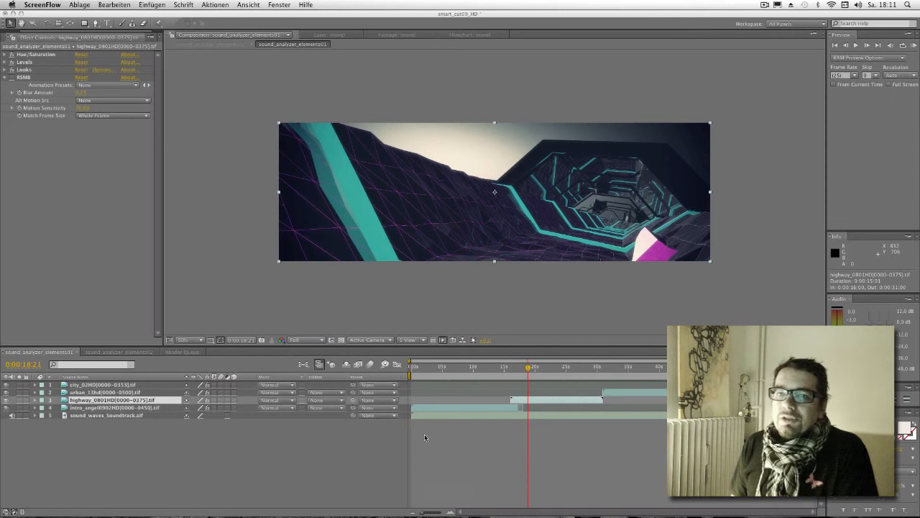
Step: In After Effects, compare the highway layer's look without Levels and Looks, and turn both back on along with RSMB
left_click(13, 66)
left_click_drag(12, 56, 14, 82)
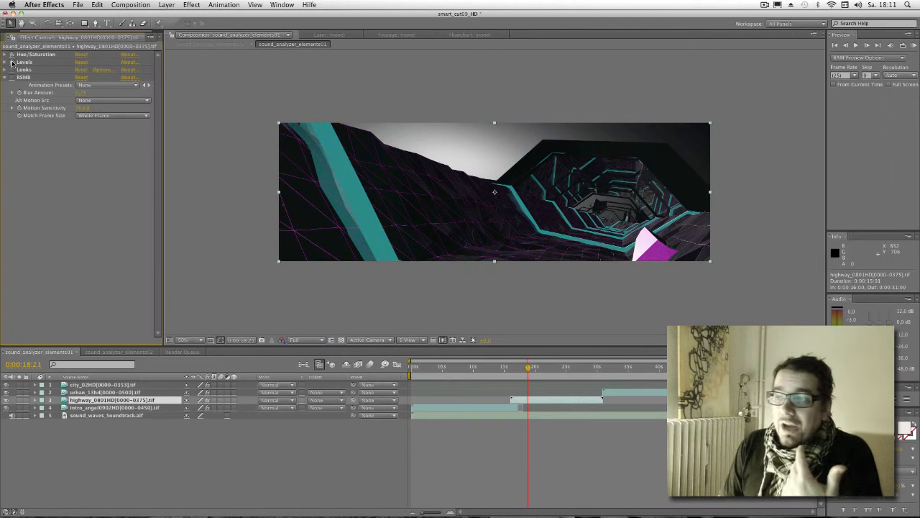
left_click(12, 62)
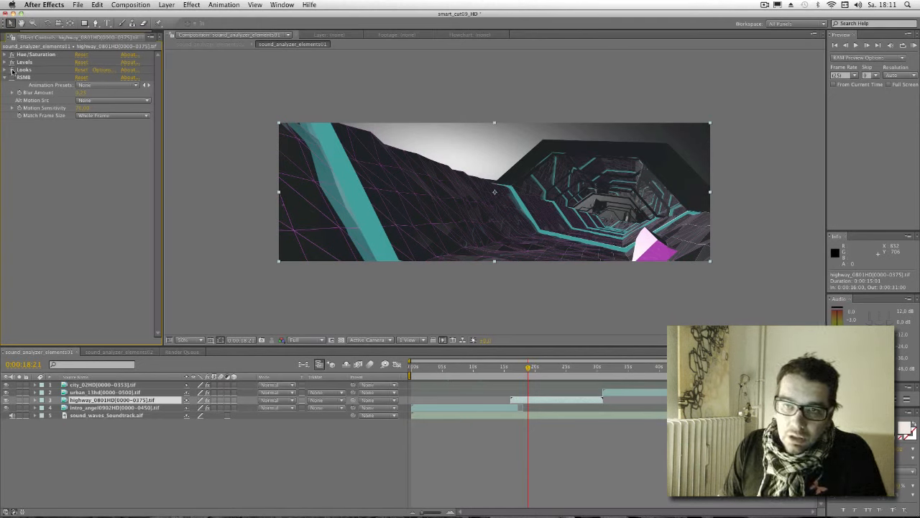
left_click(12, 70)
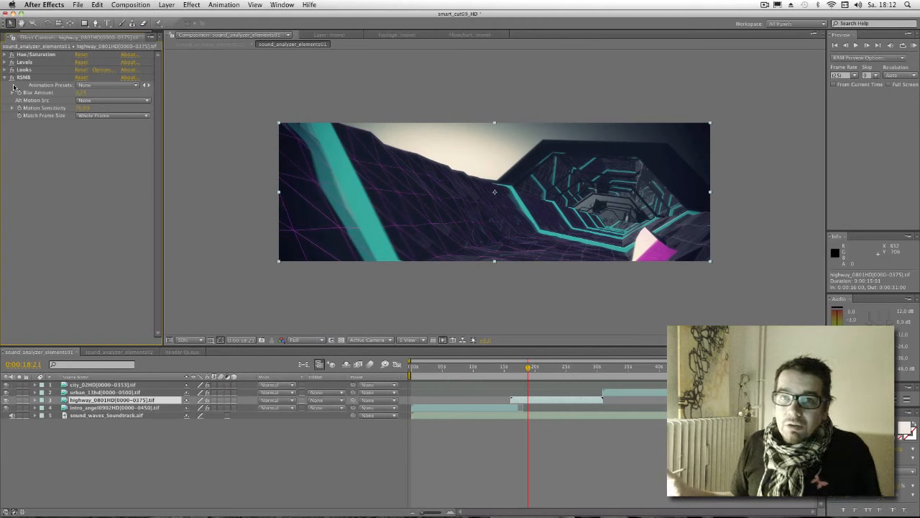
Step: Jump through the composition's timeline to view frames from different shots, including 0:00:21:15 and 0:00:22:10
left_click(544, 377)
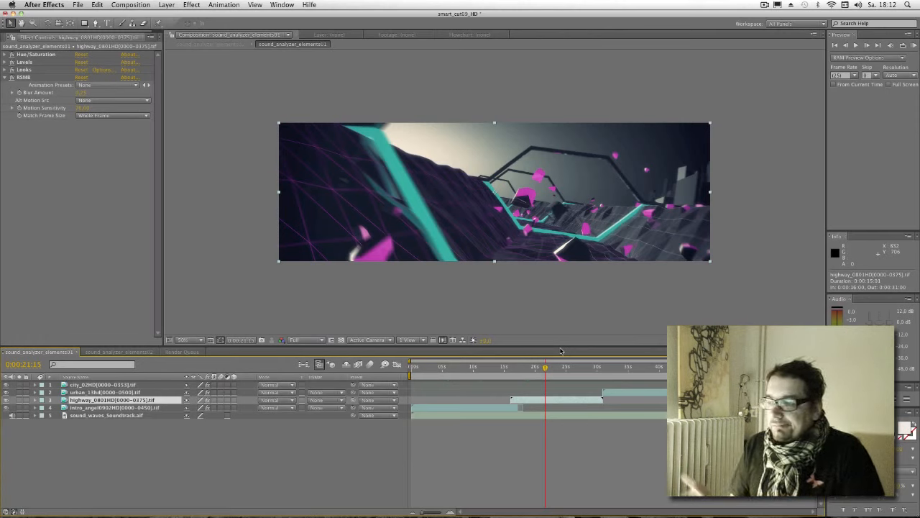
left_click(483, 367)
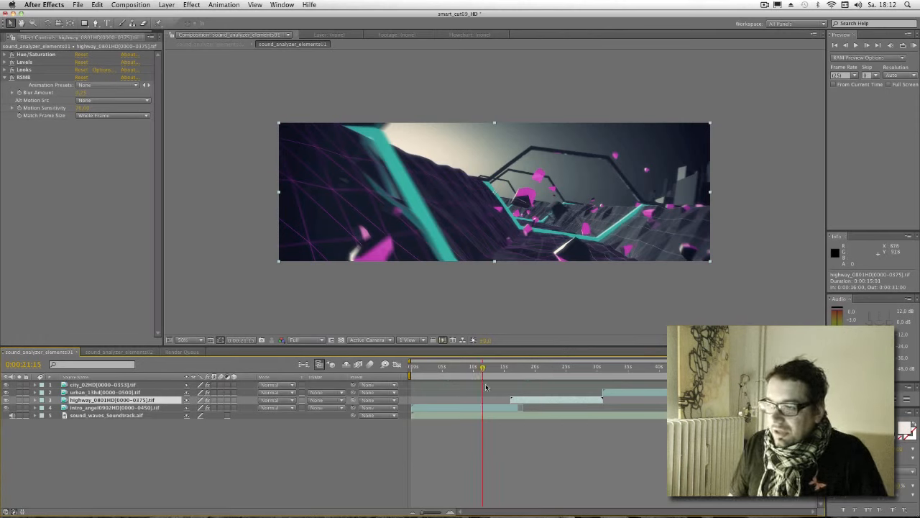
left_click(552, 368)
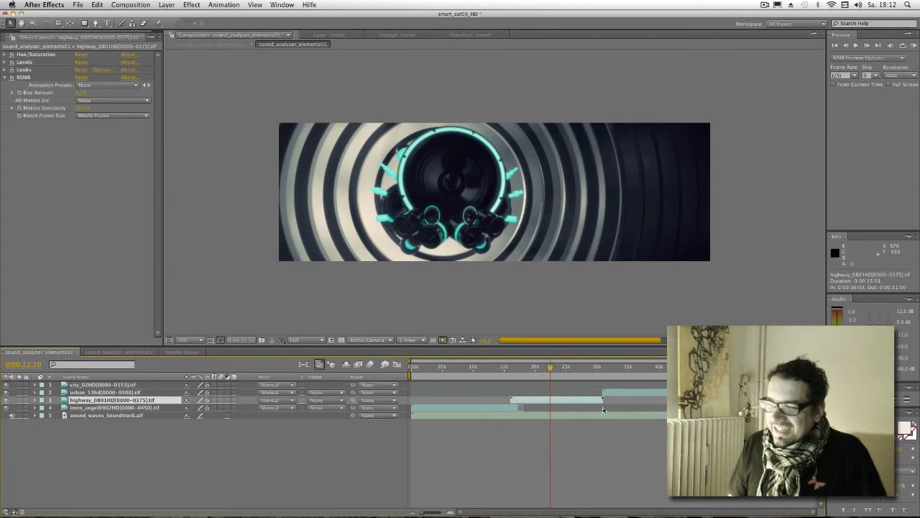
left_click(652, 368)
left_click(759, 368)
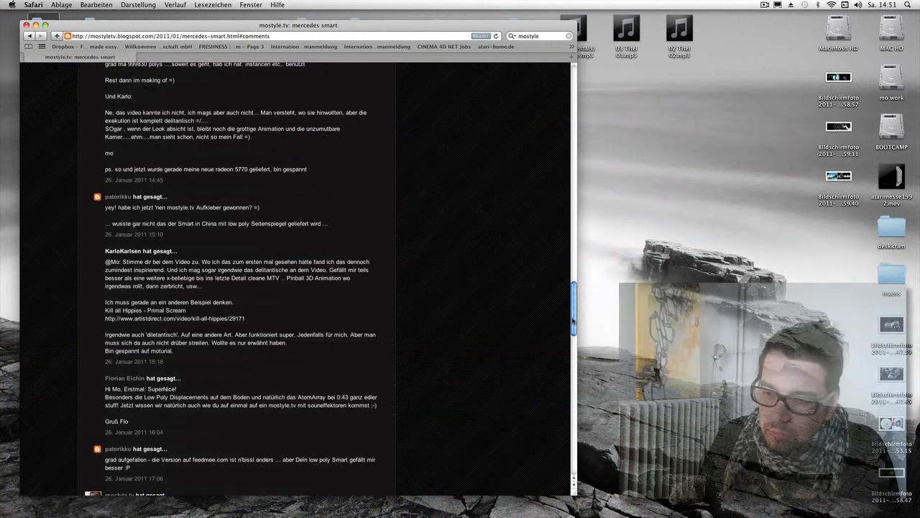
Step: In Safari, go through the remaining blog comments down to the comment form, return to the first ones and close the browser window
left_click_drag(573, 323, 575, 410)
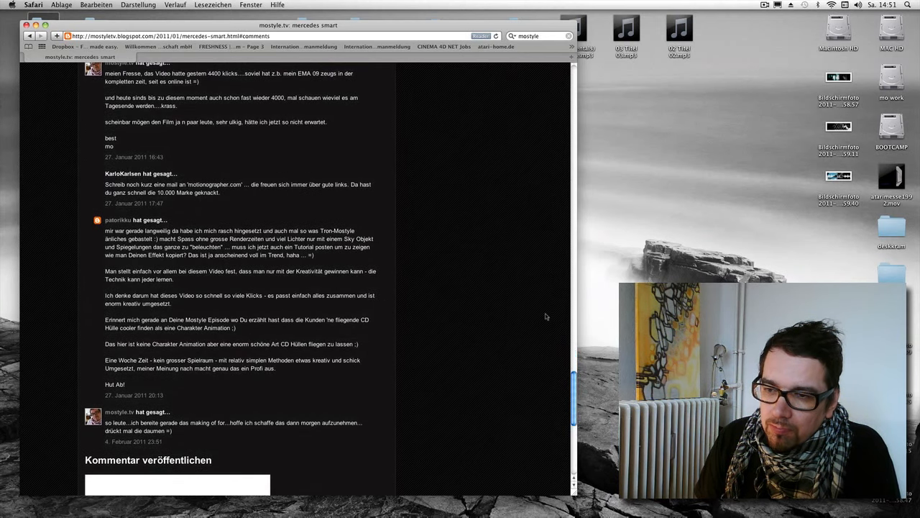
left_click_drag(575, 401, 589, 130)
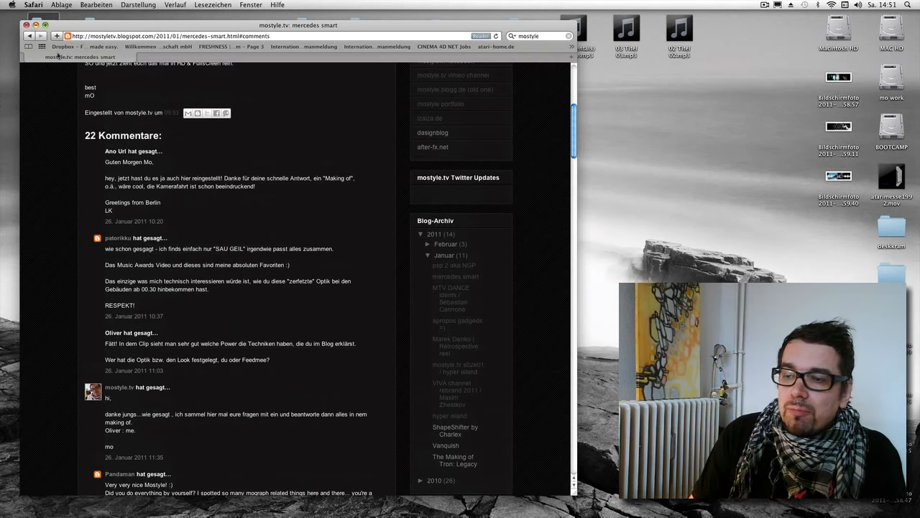
left_click(27, 25)
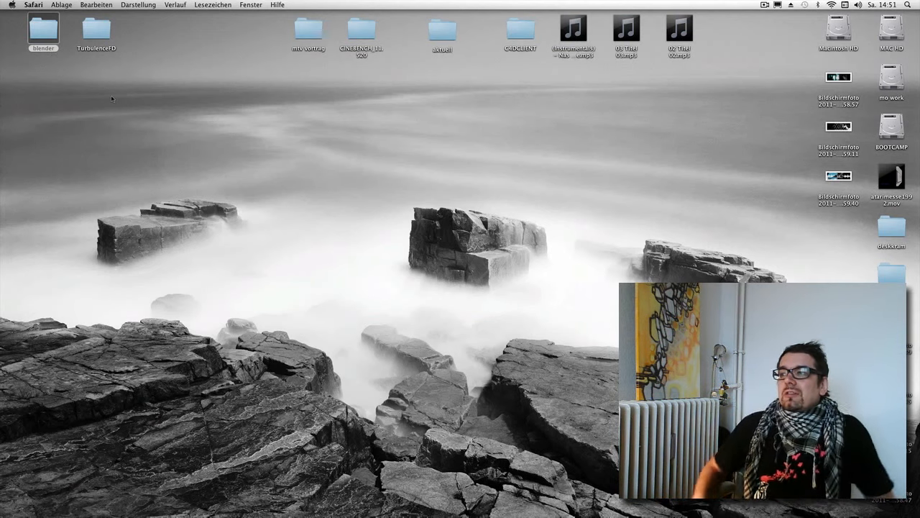